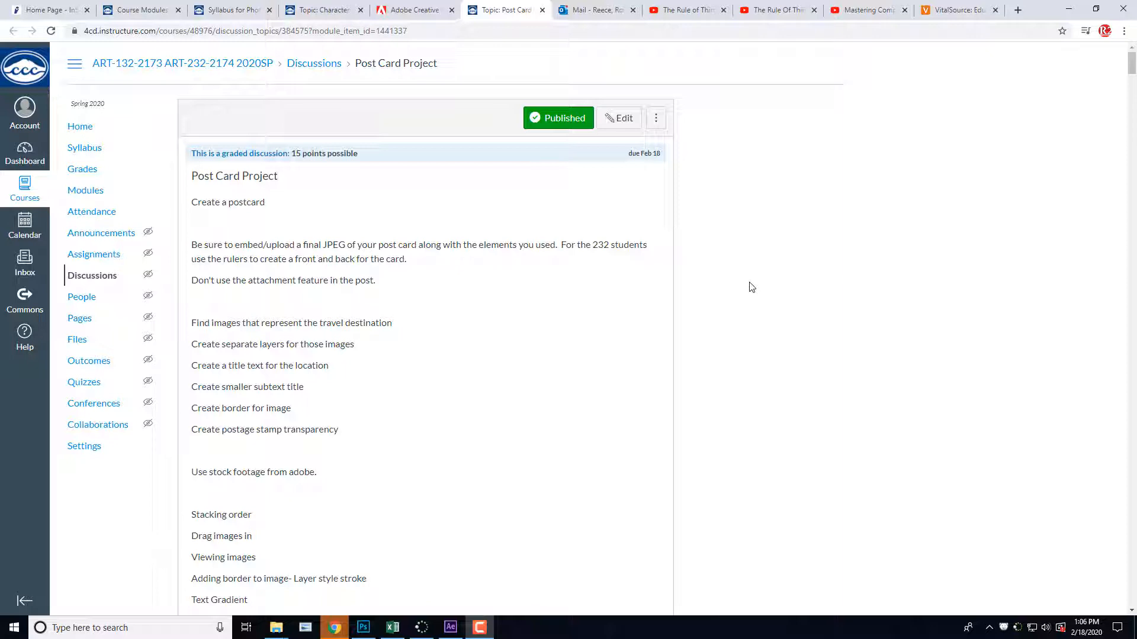
# Step: Search Google for "san francisco" in a new browser tab and show the image results
pyautogui.click(1019, 10)
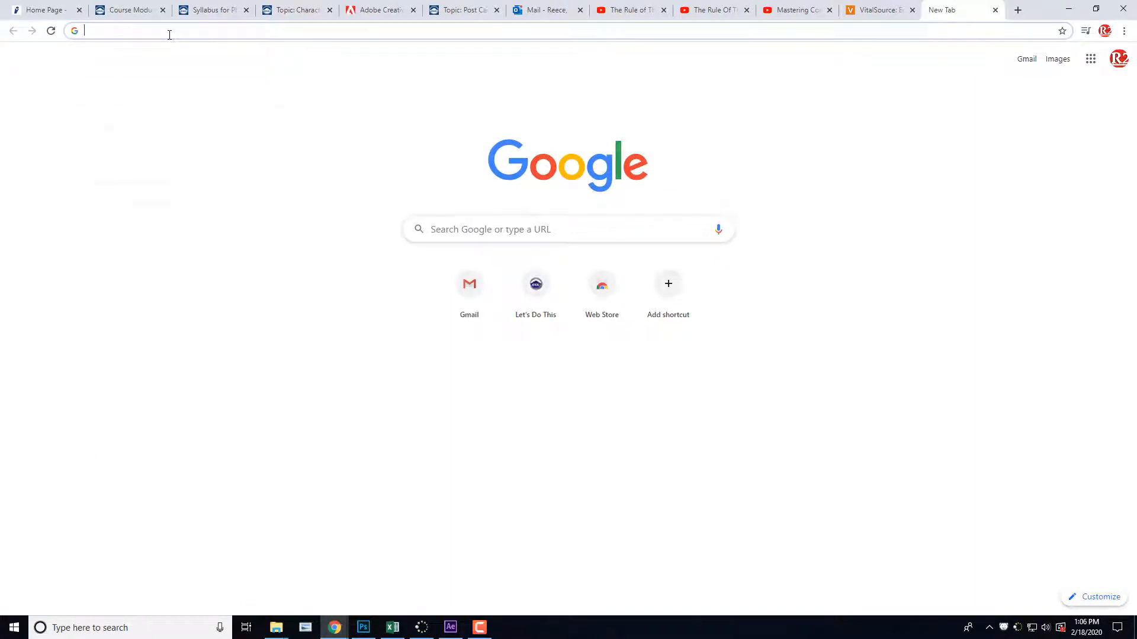
pyautogui.write('san fran')
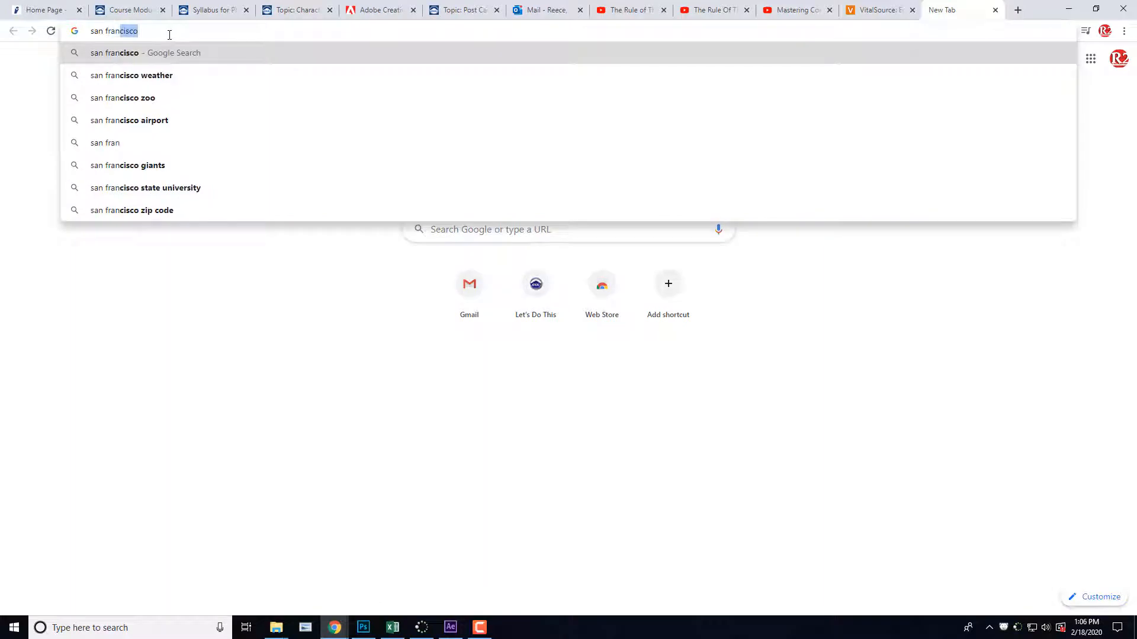
pyautogui.write('cisco')
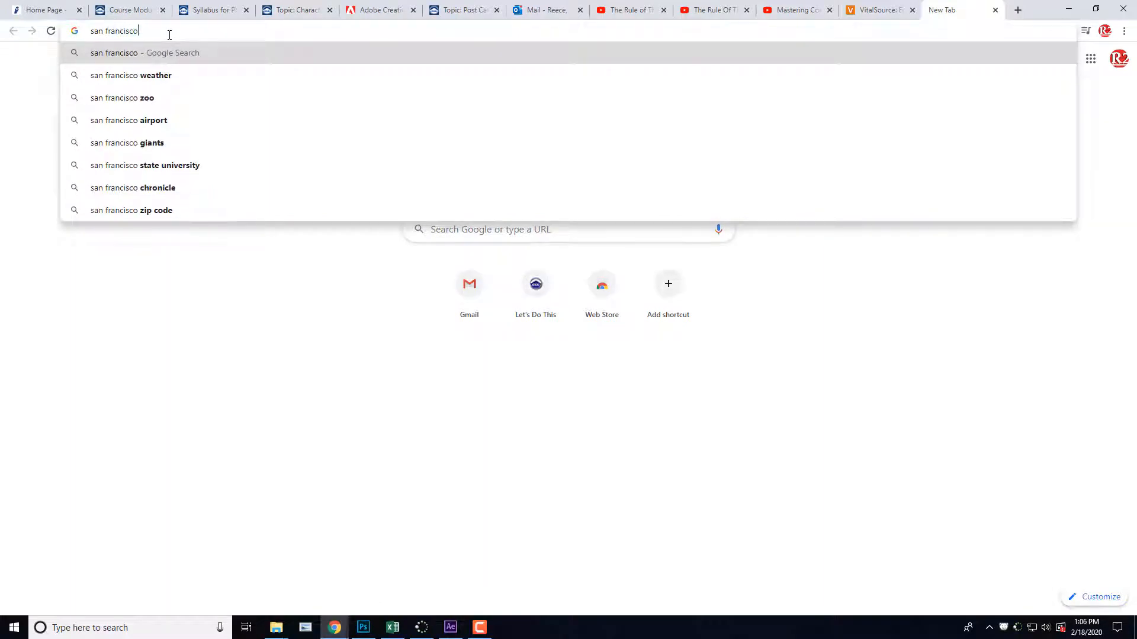
pyautogui.press('Return')
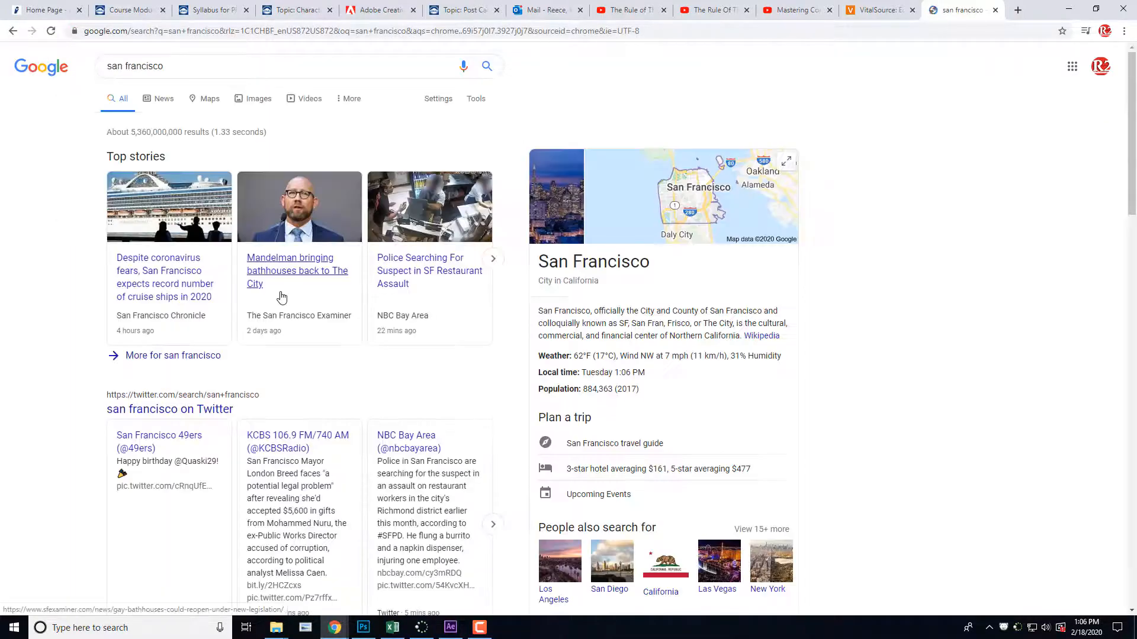
pyautogui.click(249, 105)
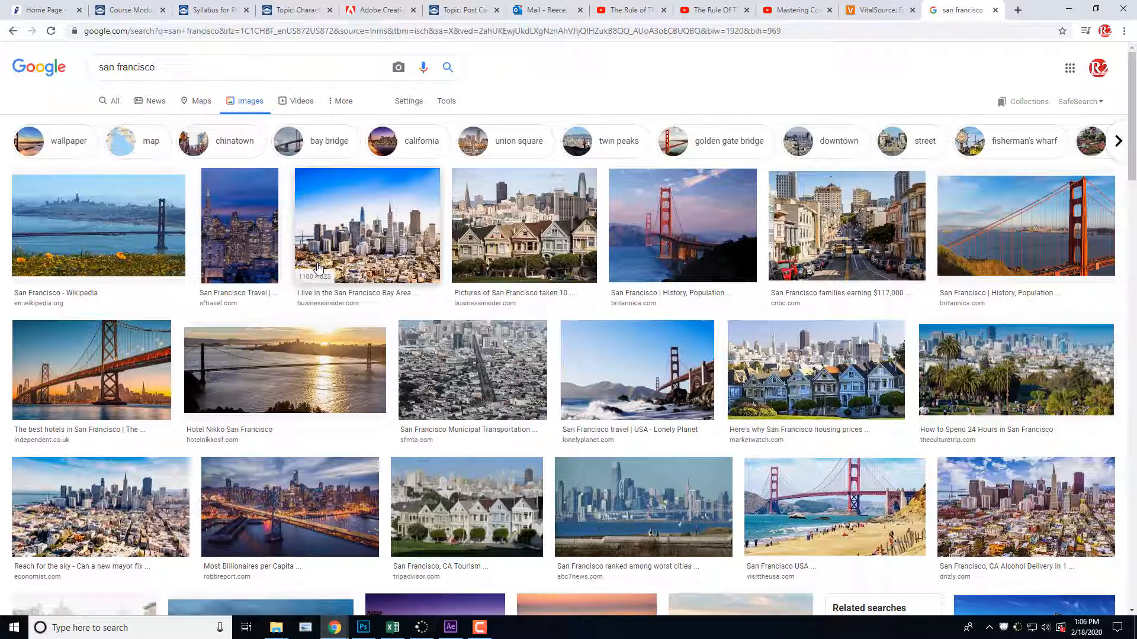
# Step: Filter the San Francisco image results to Large size and usage rights Labeled for reuse with modification
pyautogui.click(454, 104)
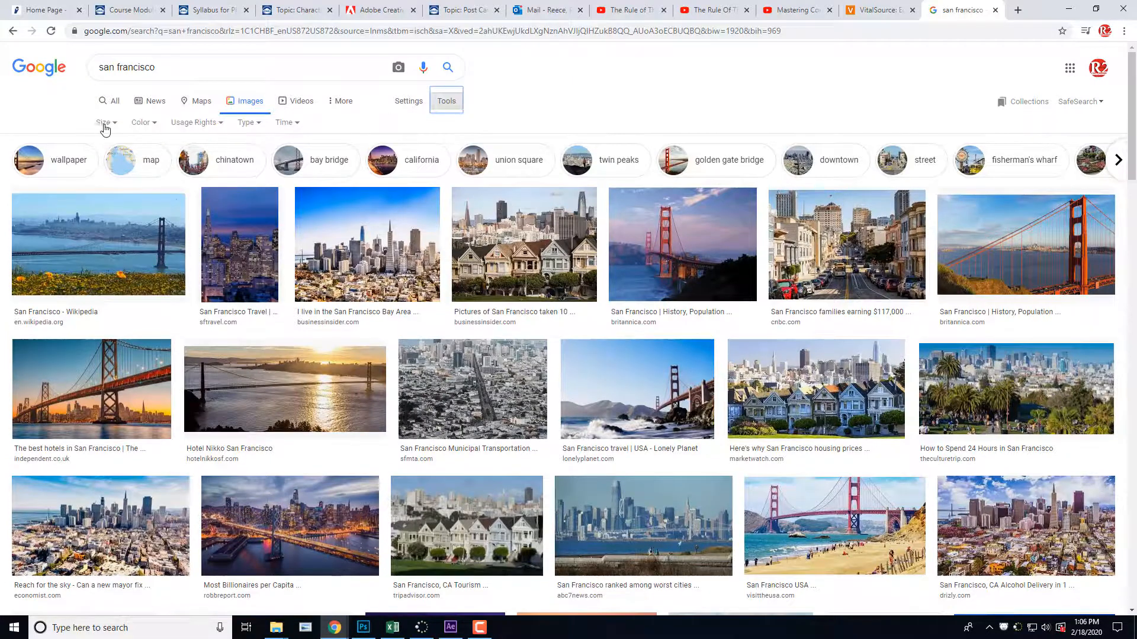
pyautogui.click(109, 123)
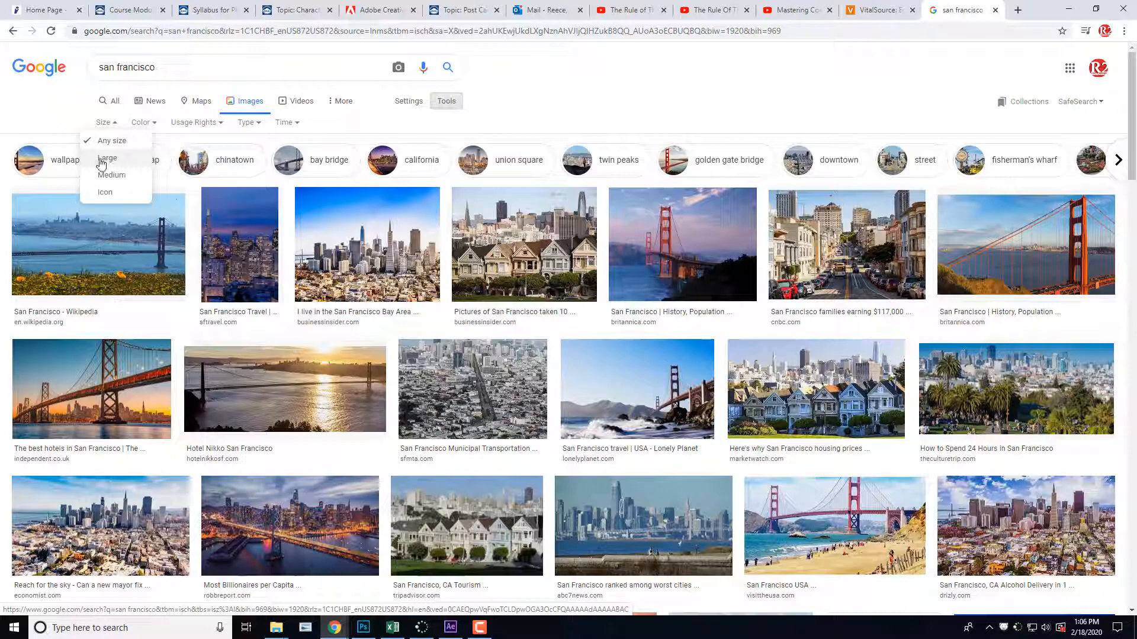
pyautogui.click(105, 162)
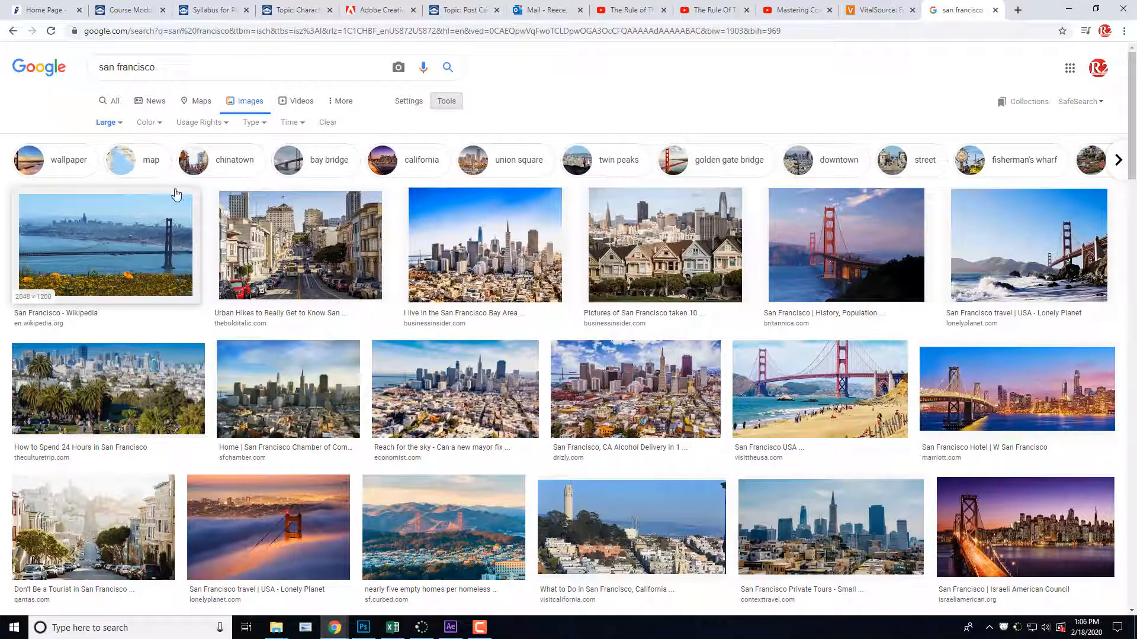
pyautogui.click(212, 123)
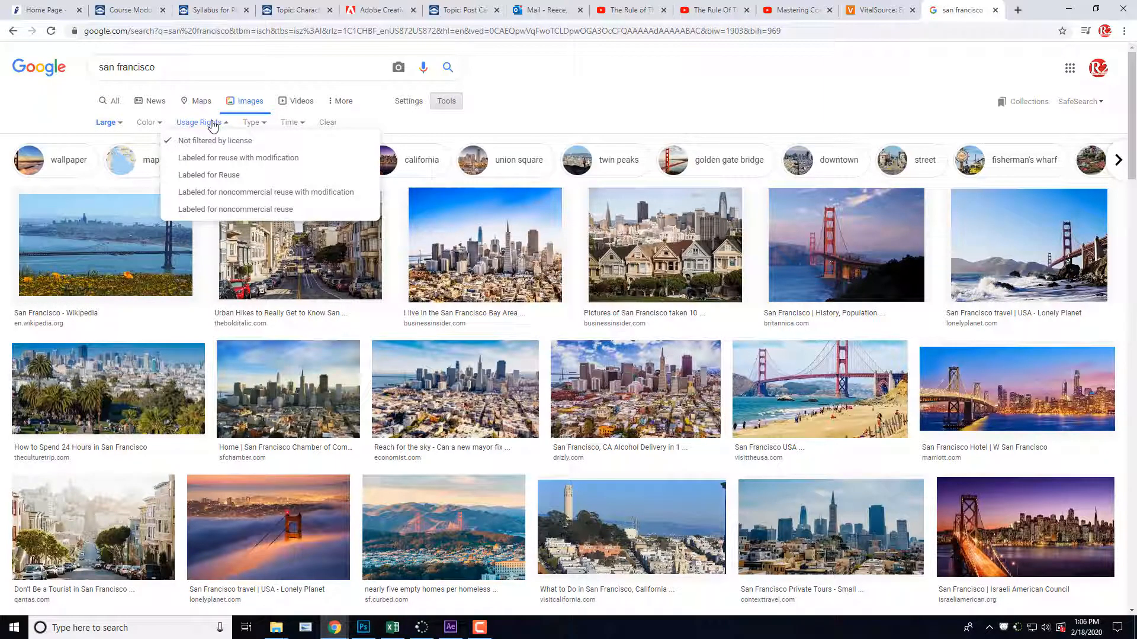
pyautogui.click(234, 164)
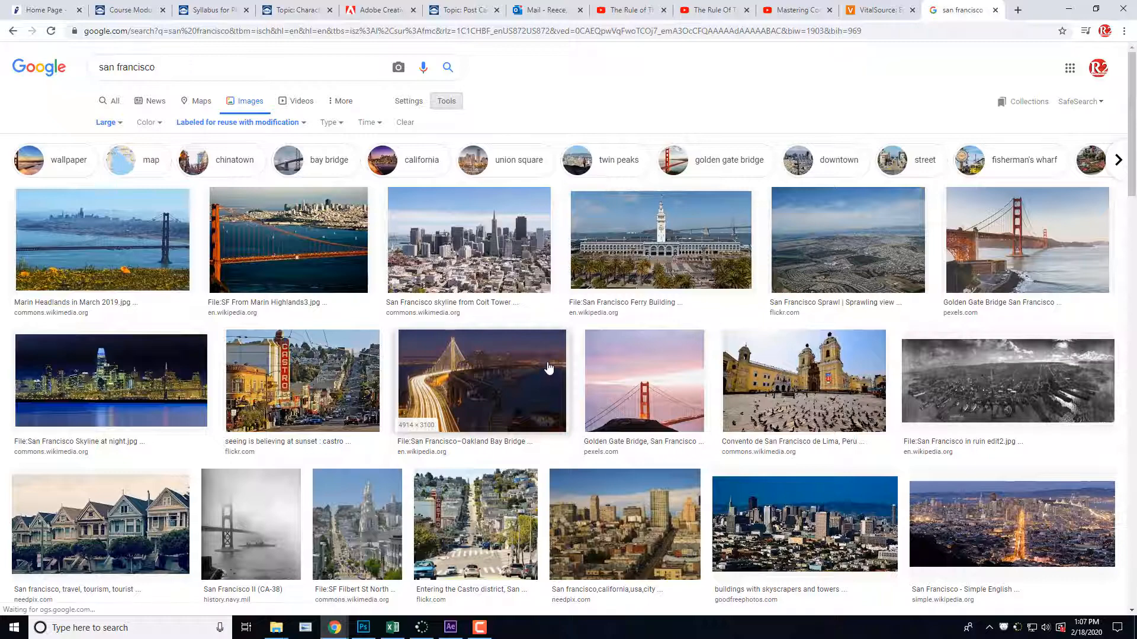
# Step: Look through the filtered San Francisco images and change the usage rights filter to Labeled for Reuse
pyautogui.scroll(-6, 549, 374)
pyautogui.scroll(-6, 546, 354)
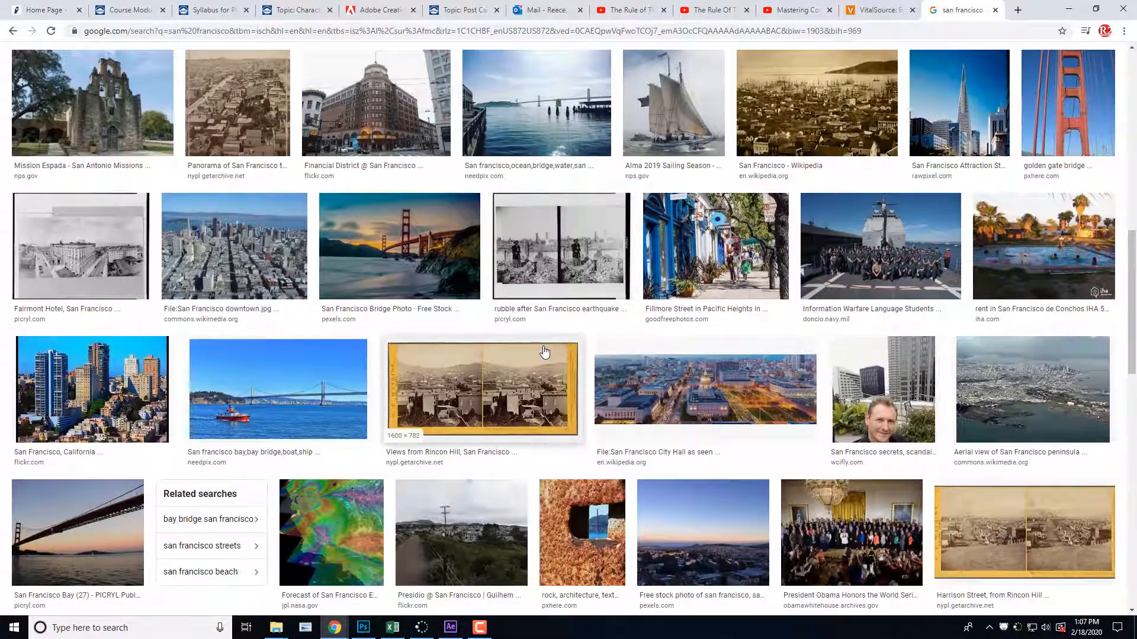
pyautogui.scroll(-1, 545, 353)
pyautogui.scroll(3, 544, 351)
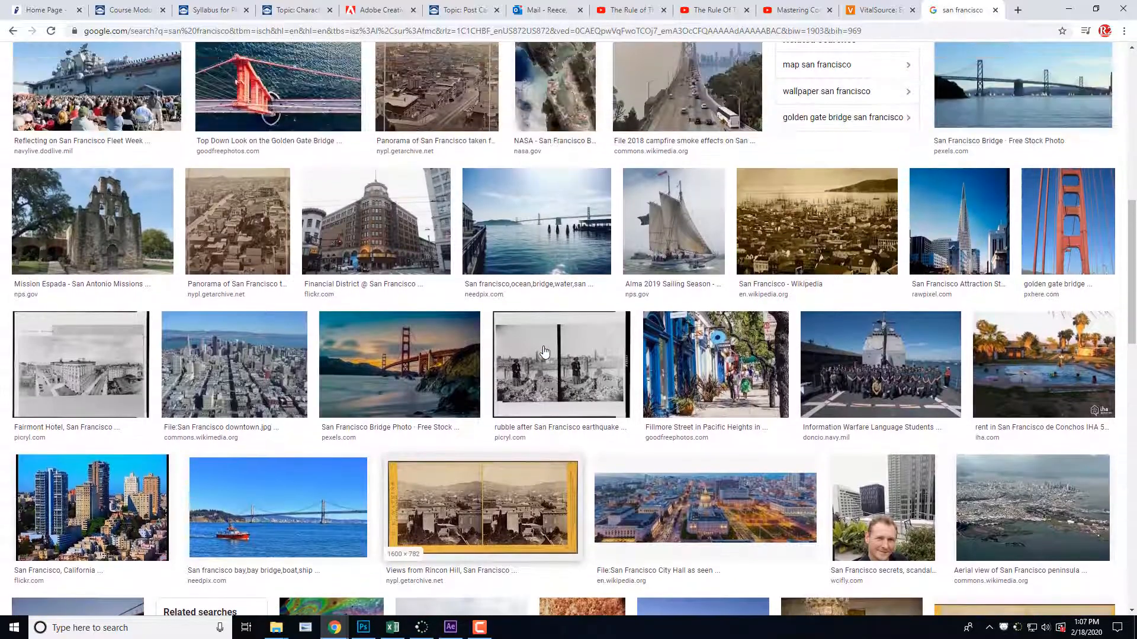
pyautogui.scroll(-3, 545, 351)
pyautogui.scroll(13, 543, 346)
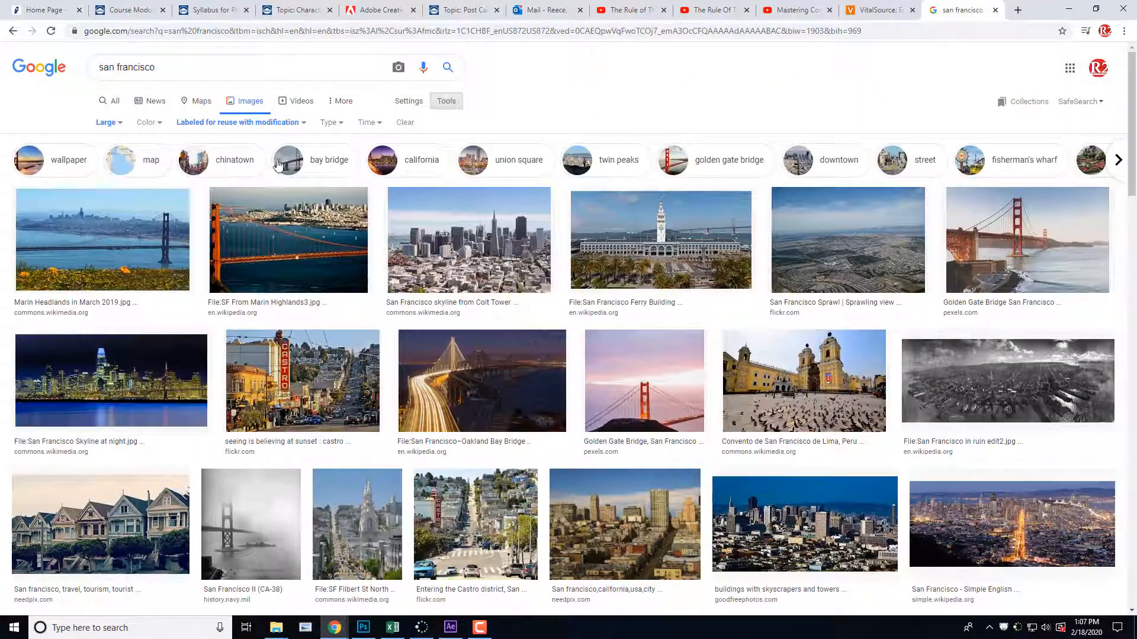
pyautogui.click(233, 124)
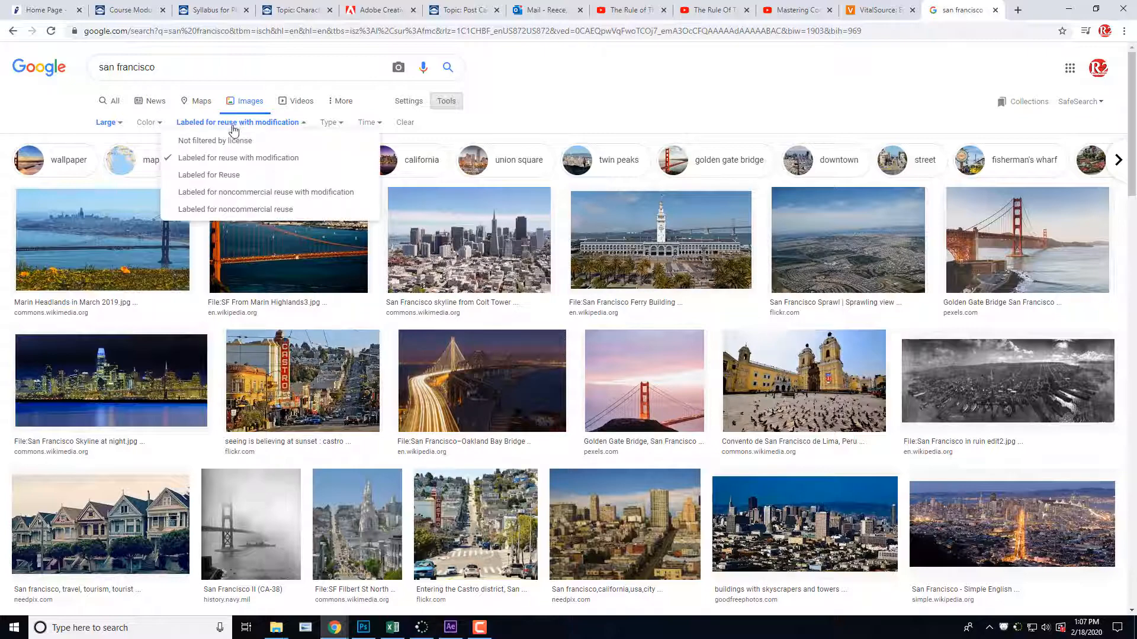
pyautogui.click(246, 176)
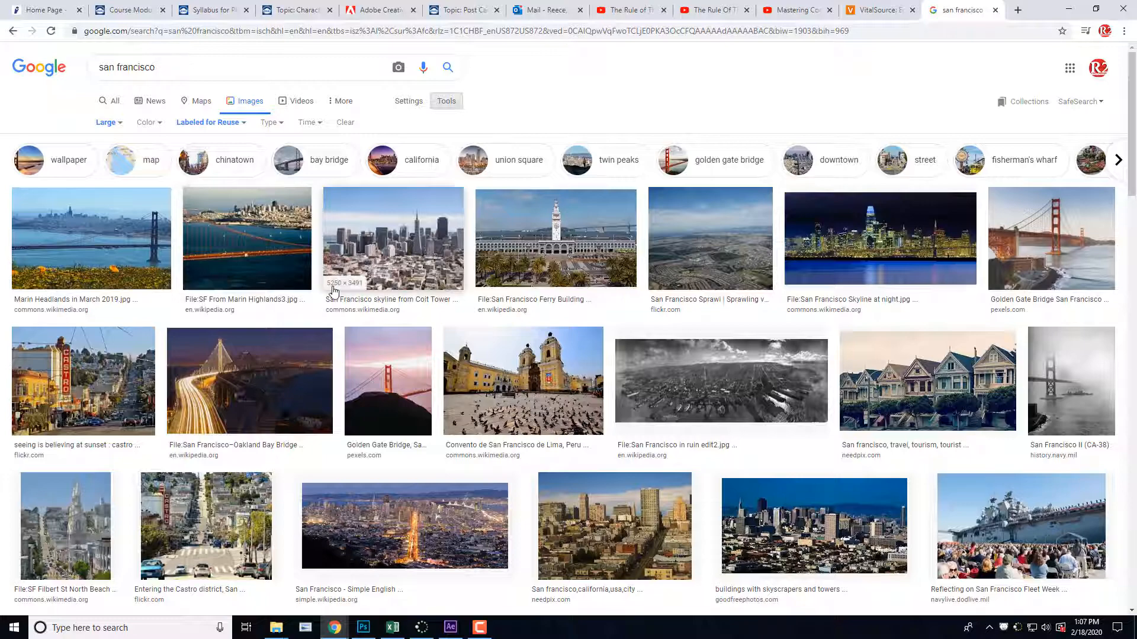
# Step: Preview the "SF From Marin Highlands3.jpg" bridge image and browse the San Francisco results for suitable postcard pictures
pyautogui.click(248, 239)
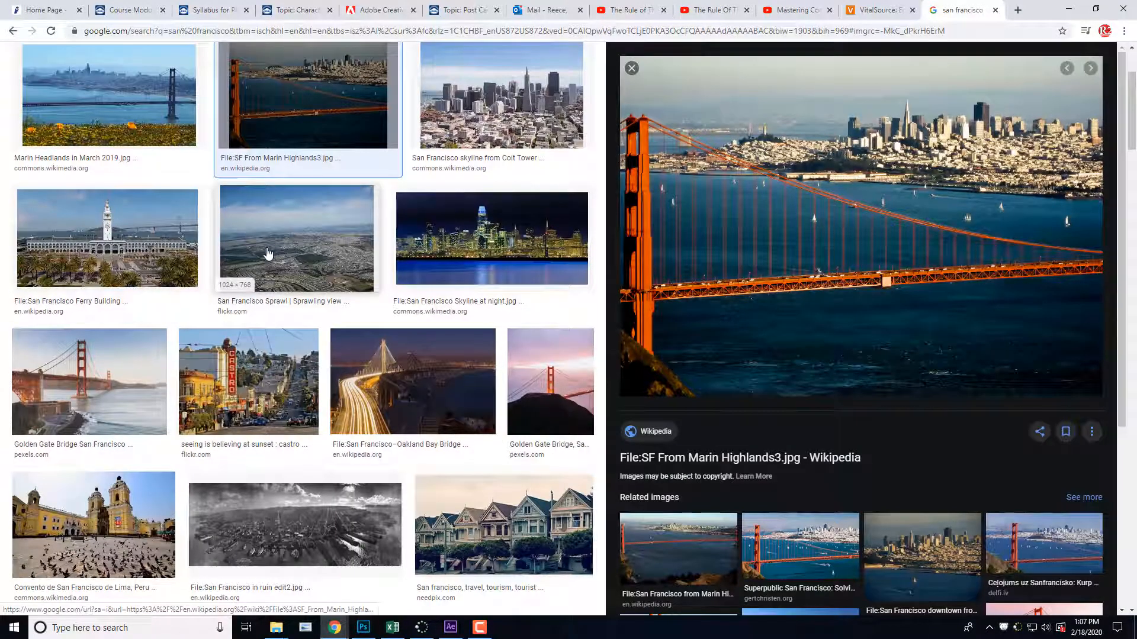
pyautogui.scroll(2, 220, 286)
pyautogui.scroll(-1, 220, 287)
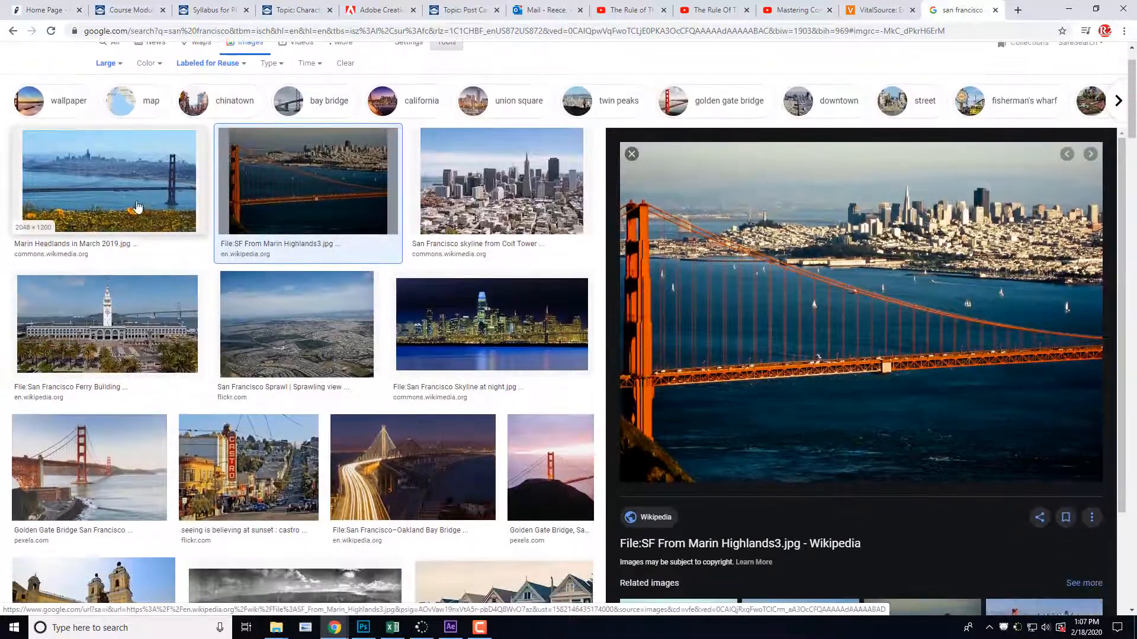
pyautogui.scroll(-5, 265, 315)
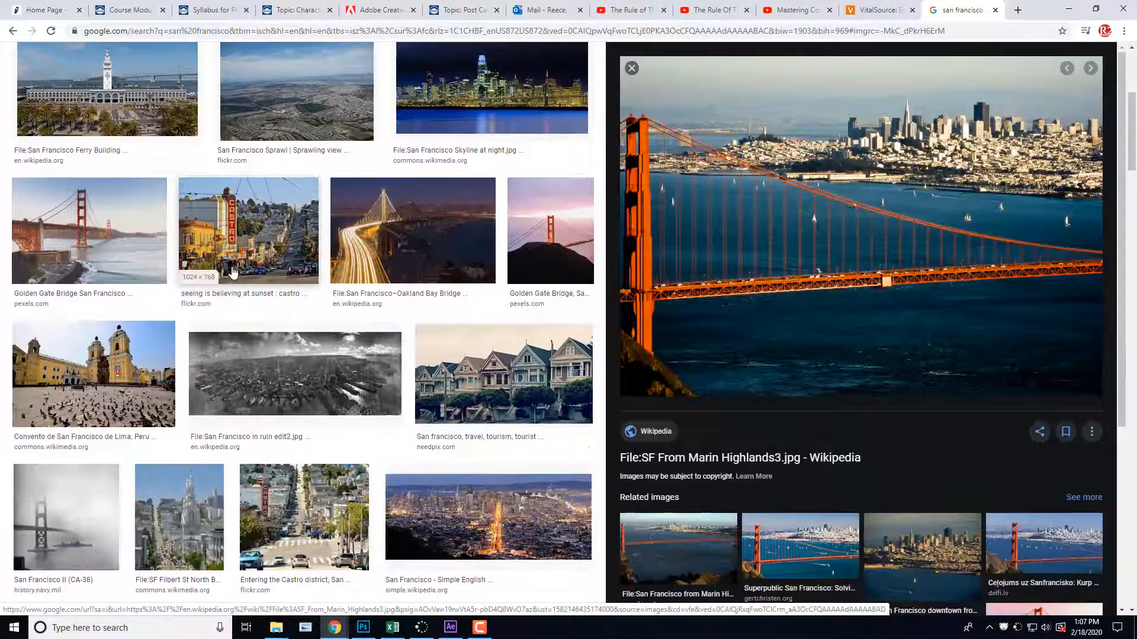
pyautogui.scroll(-9, 265, 314)
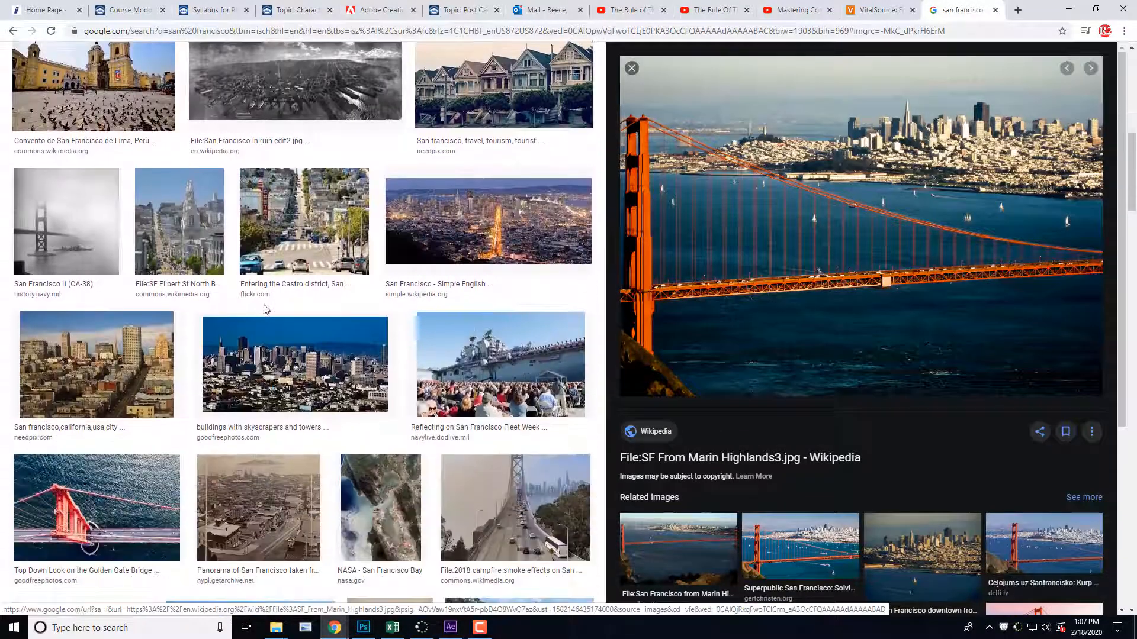
pyautogui.scroll(-4, 264, 308)
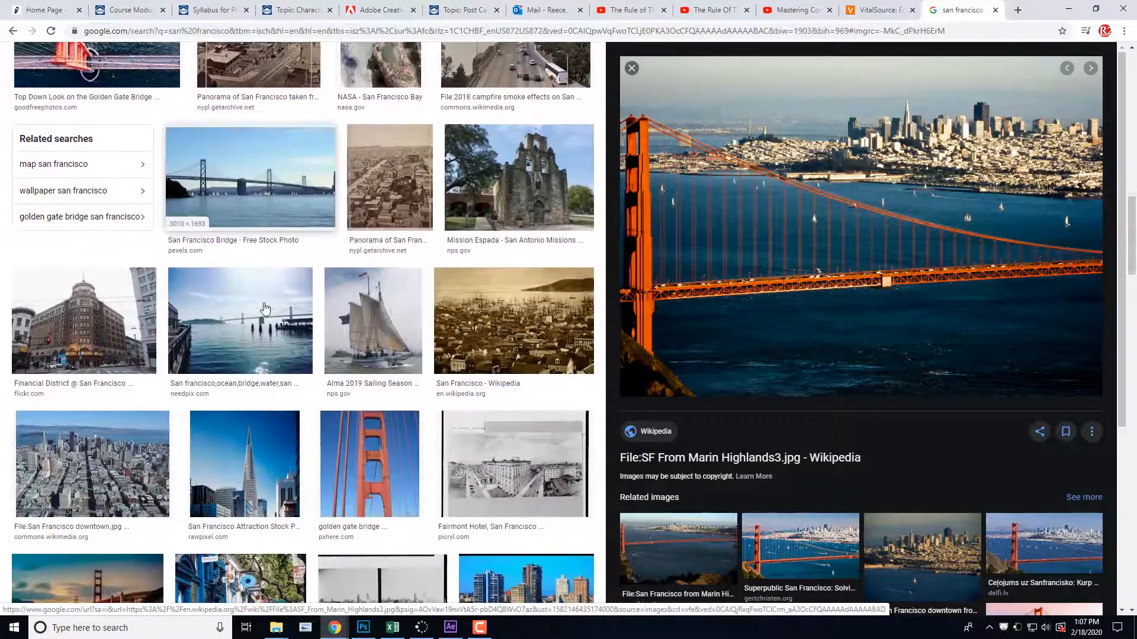
pyautogui.scroll(-4, 265, 307)
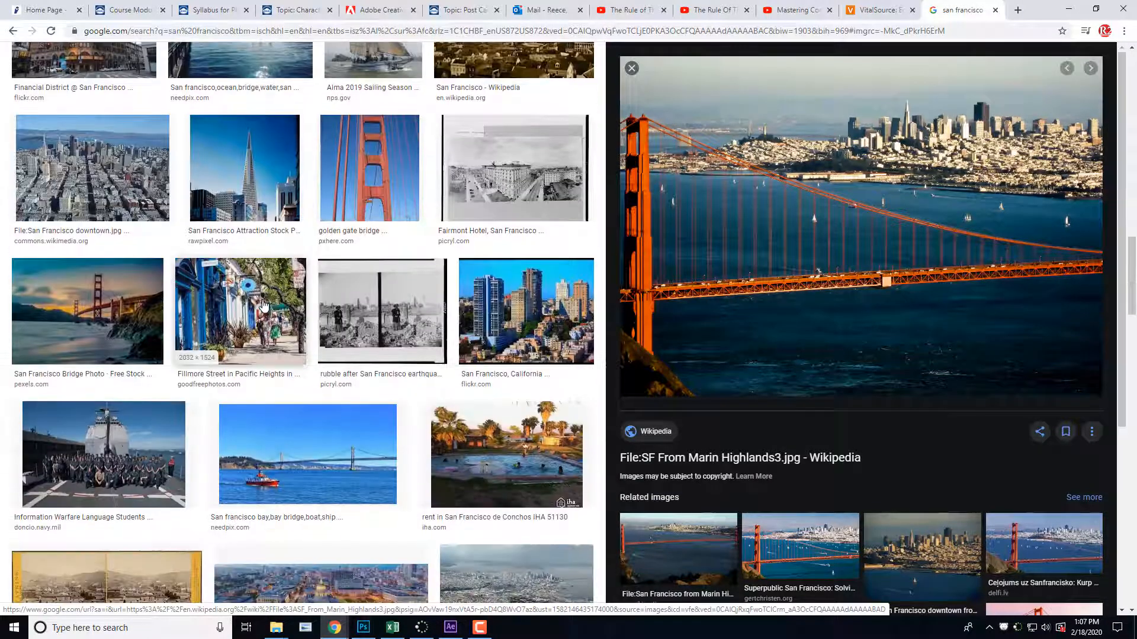
pyautogui.scroll(1, 264, 306)
pyautogui.scroll(3, 265, 305)
pyautogui.scroll(-3, 265, 303)
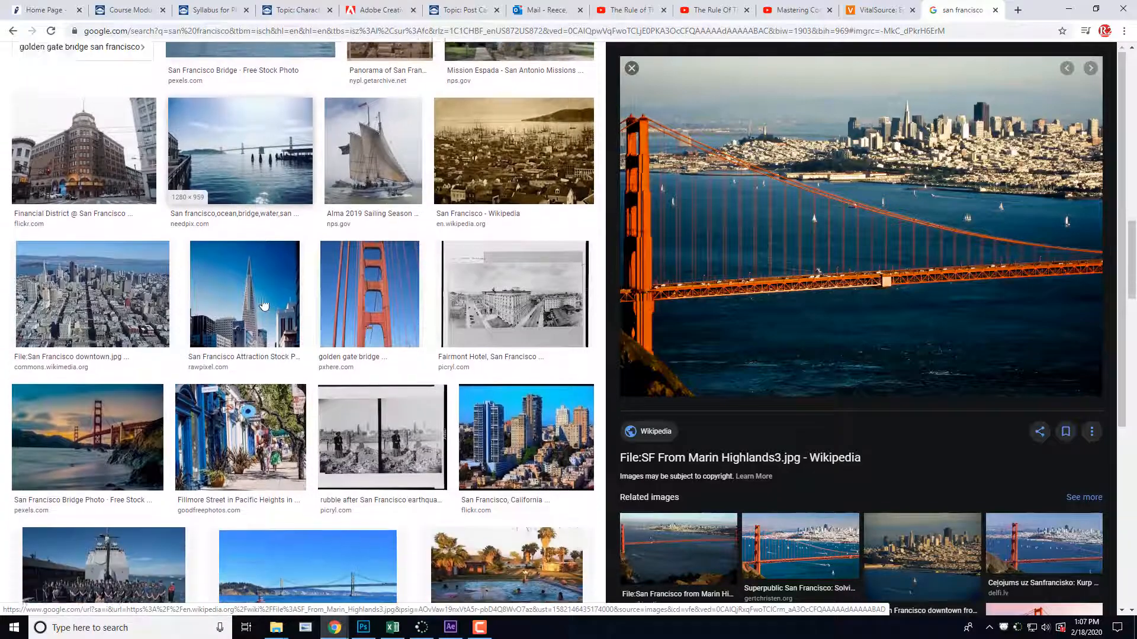
pyautogui.scroll(2, 267, 300)
pyautogui.scroll(-9, 266, 301)
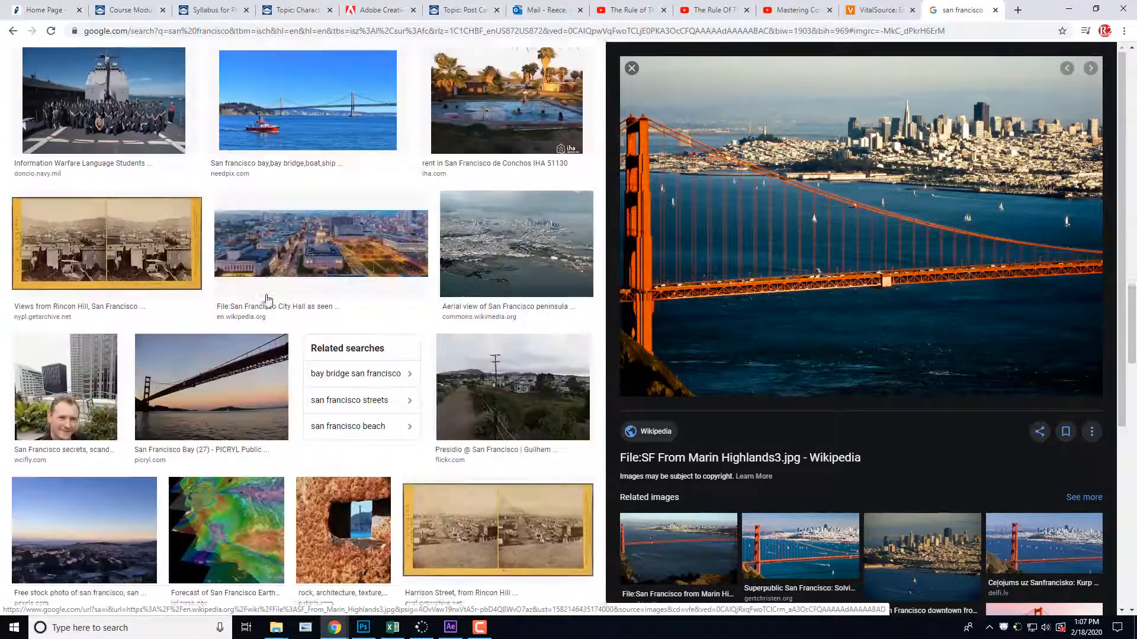
pyautogui.scroll(-2, 267, 297)
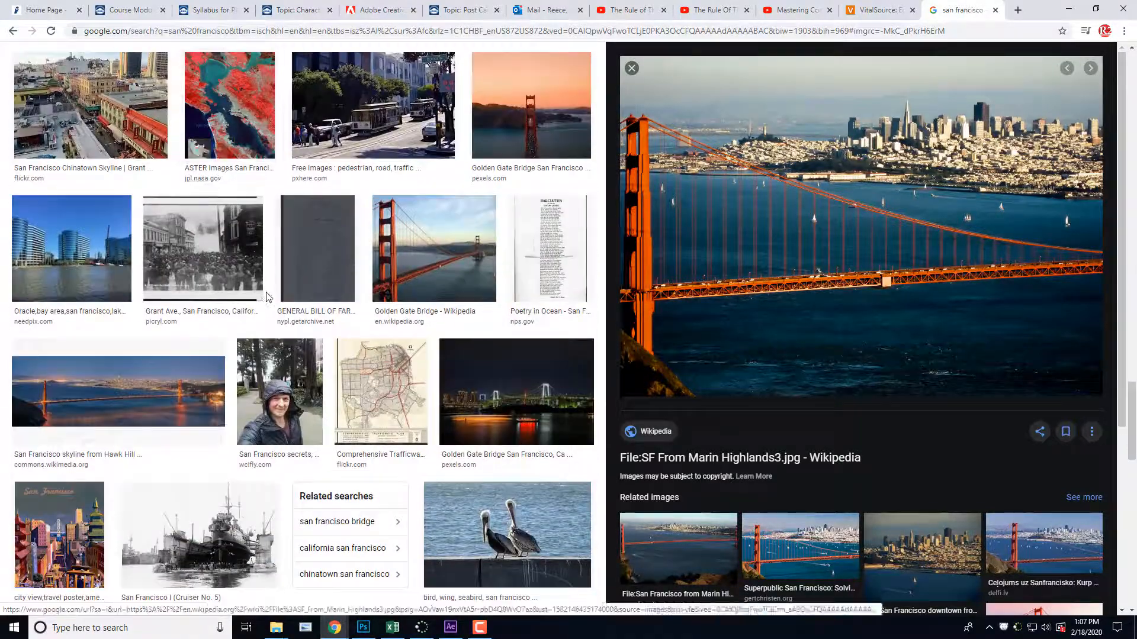
# Step: Preview the Golden Gate Bridge image from Wikipedia and show its saving and copying options
pyautogui.click(417, 258)
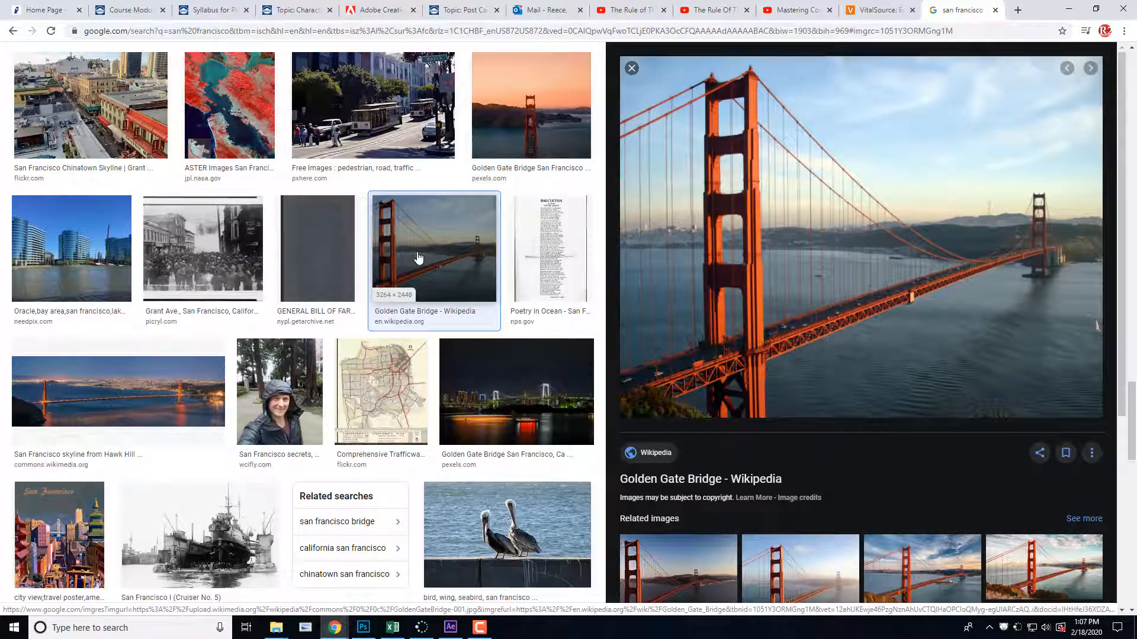
pyautogui.rightClick(859, 241)
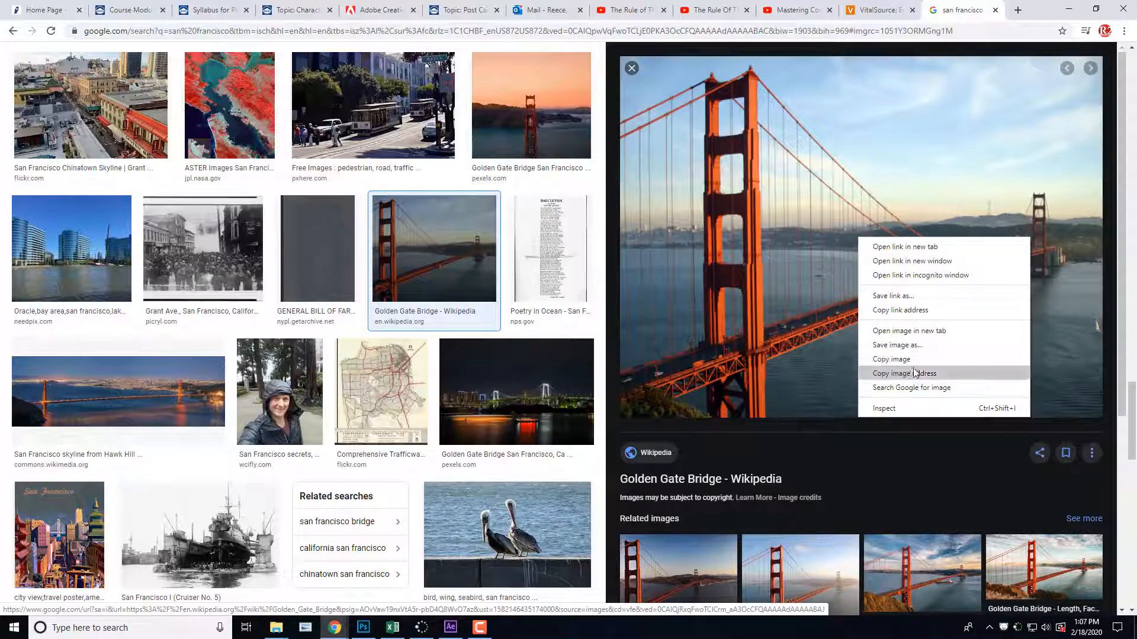
pyautogui.scroll(-10, 417, 373)
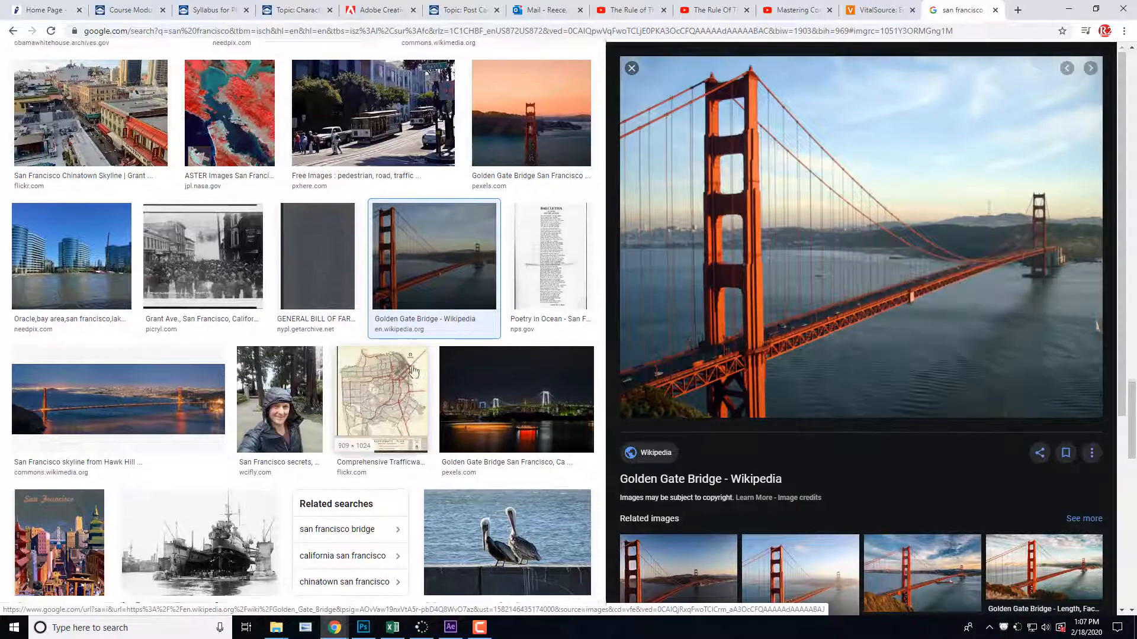
# Step: Extend the image search to "san francisco cable cars" with the existing size and usage rights filters
pyautogui.scroll(12, 425, 351)
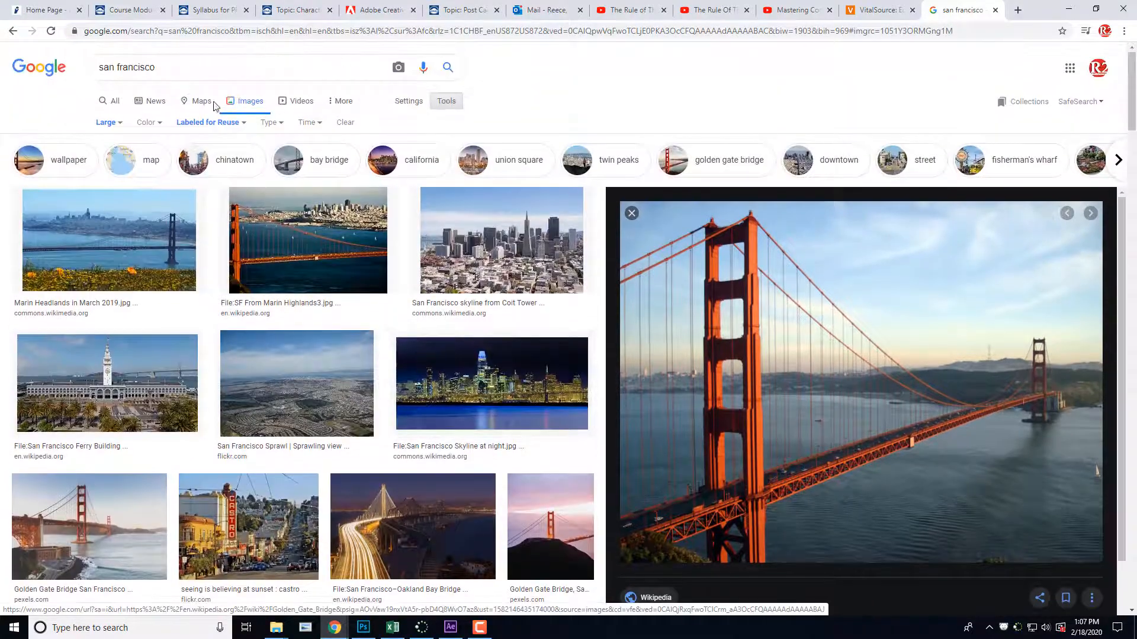
pyautogui.moveTo(161, 66); pyautogui.dragTo(46, 72)
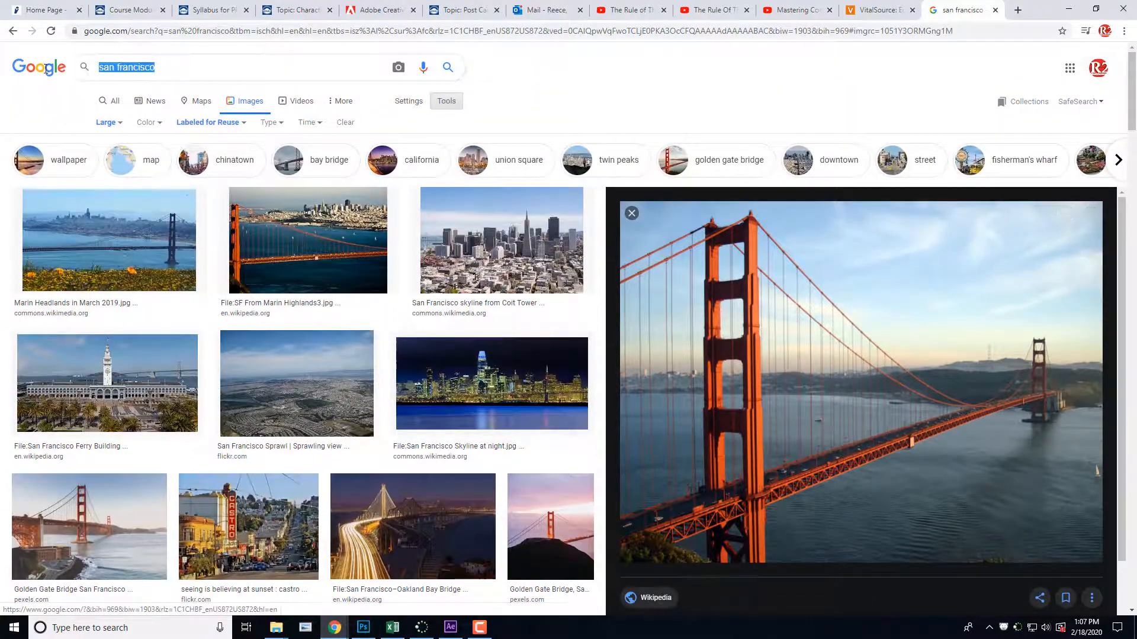
pyautogui.click(230, 65)
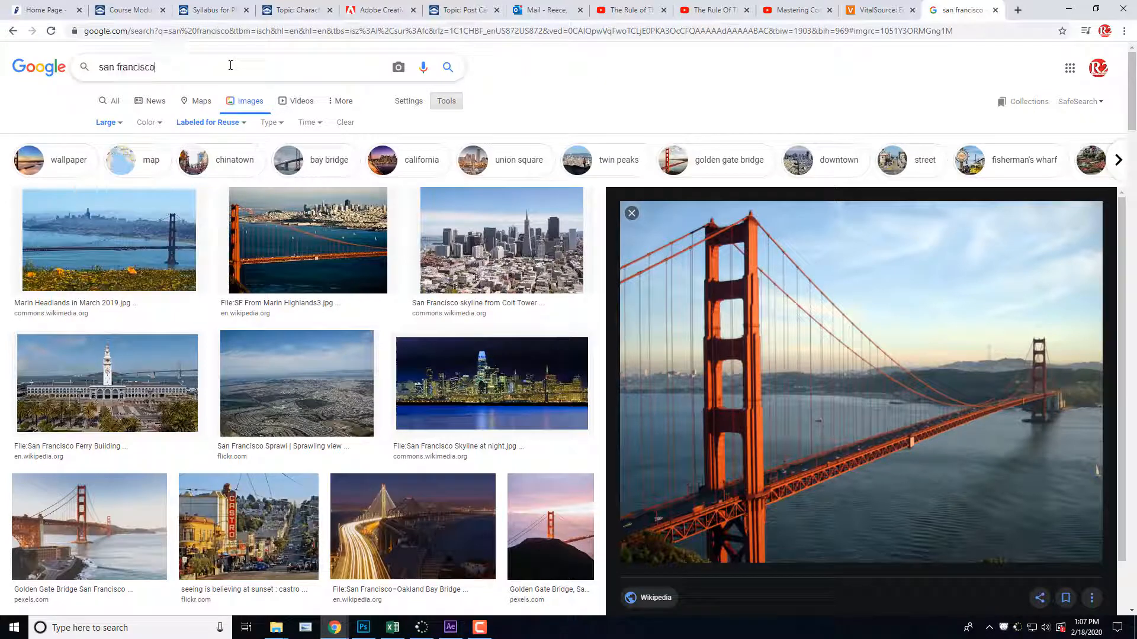
pyautogui.write('cab')
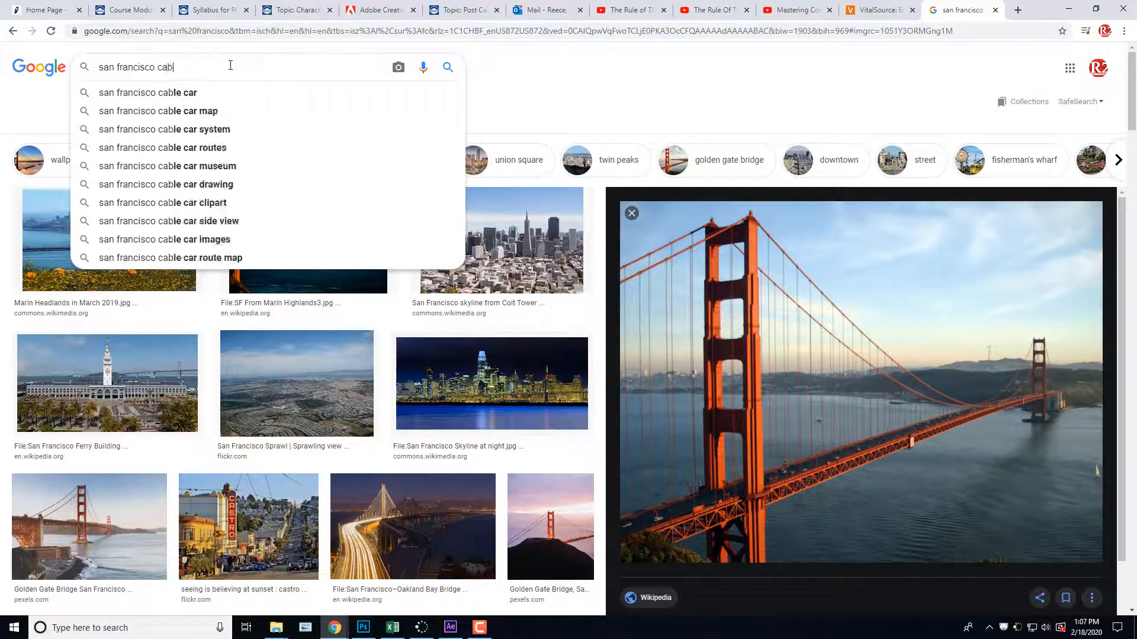
pyautogui.write('le cars')
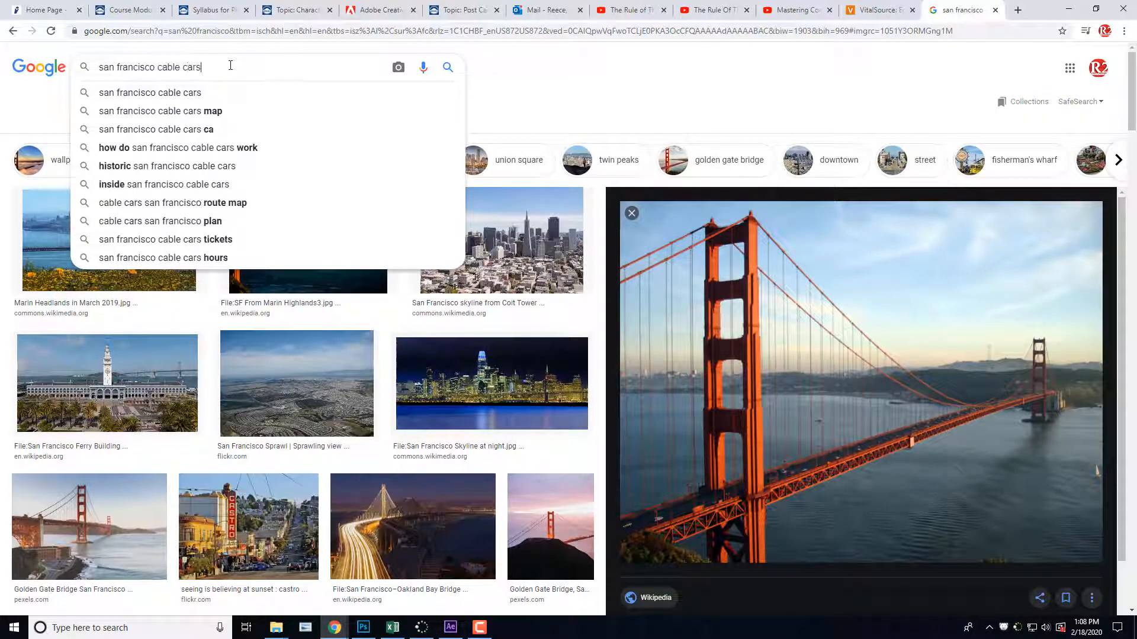
pyautogui.press('Return')
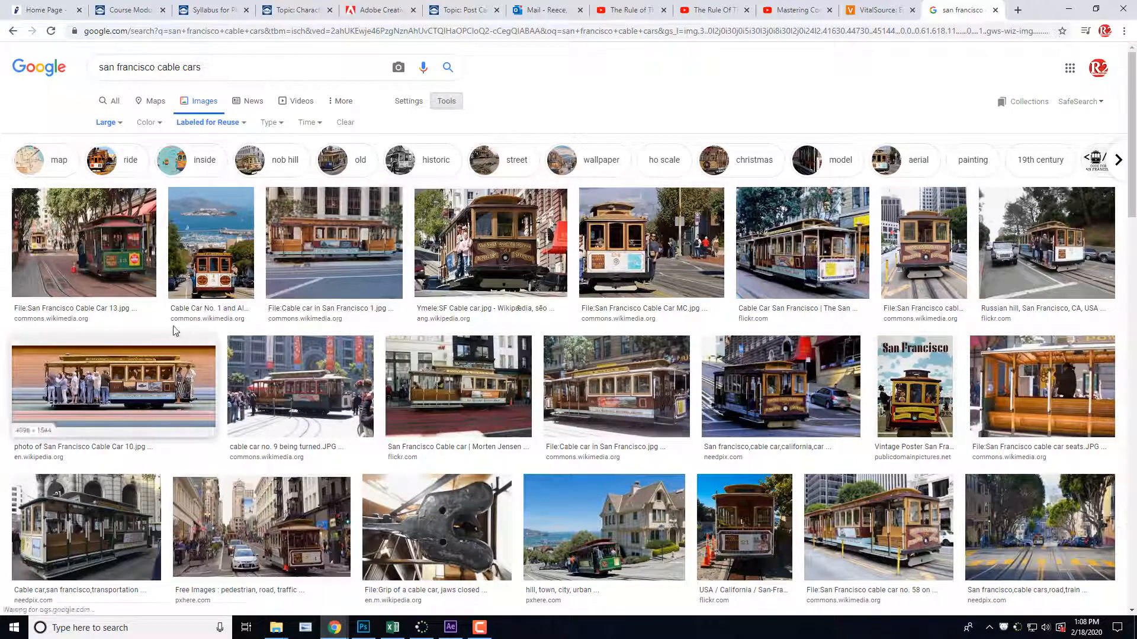
# Step: Preview the "SF Cable car.jpg" image from Wikipedia and look through the other San Francisco cable car results
pyautogui.click(522, 262)
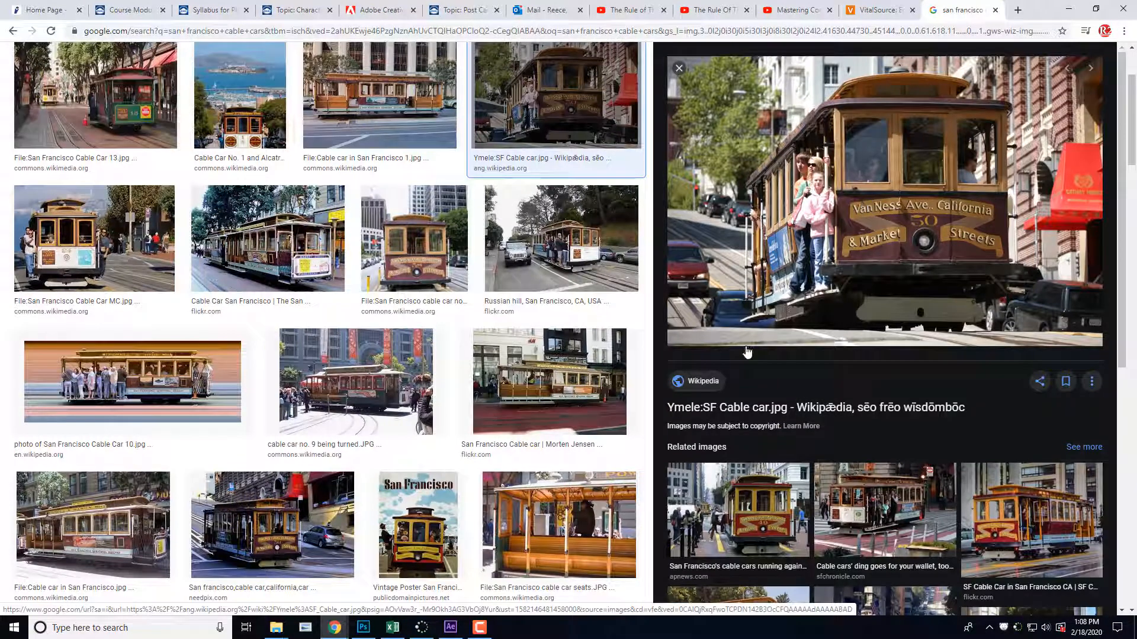
pyautogui.scroll(-3, 495, 328)
pyautogui.scroll(-4, 495, 328)
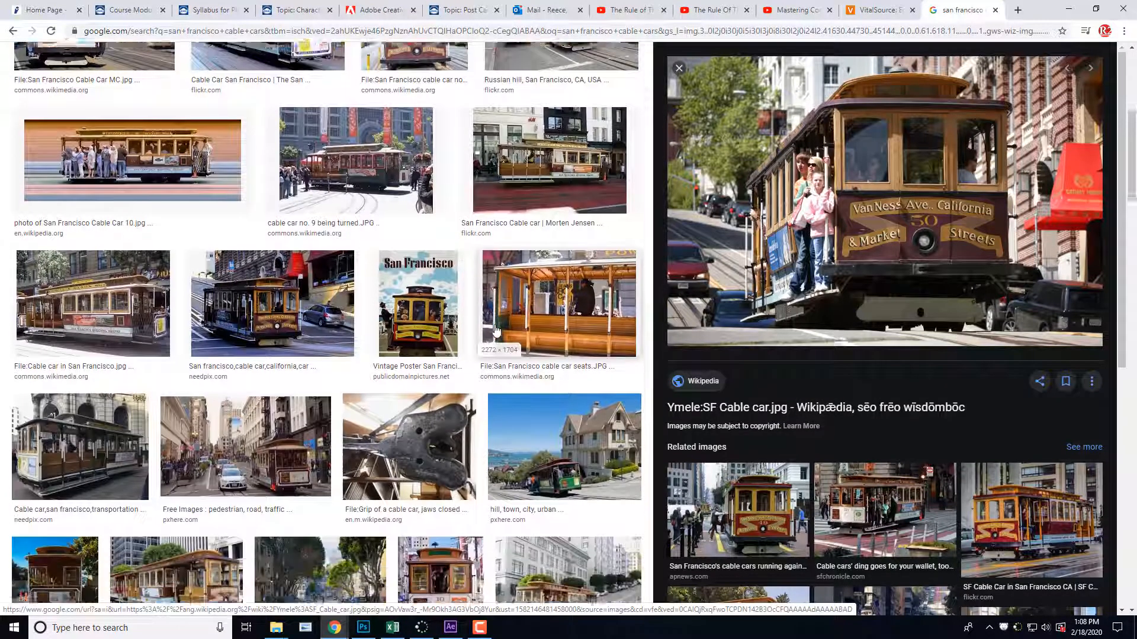
pyautogui.scroll(9, 495, 325)
pyautogui.scroll(1, 495, 324)
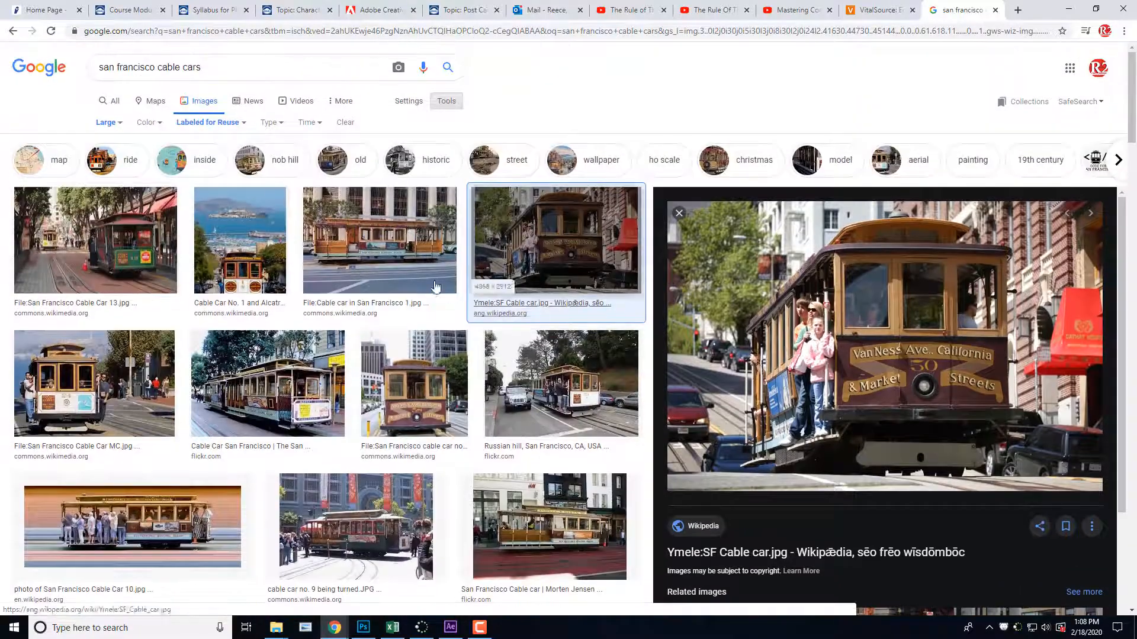
# Step: Change the image search to "san francisco alcatraz island", keeping the size and usage rights filters
pyautogui.moveTo(202, 67); pyautogui.dragTo(47, 70)
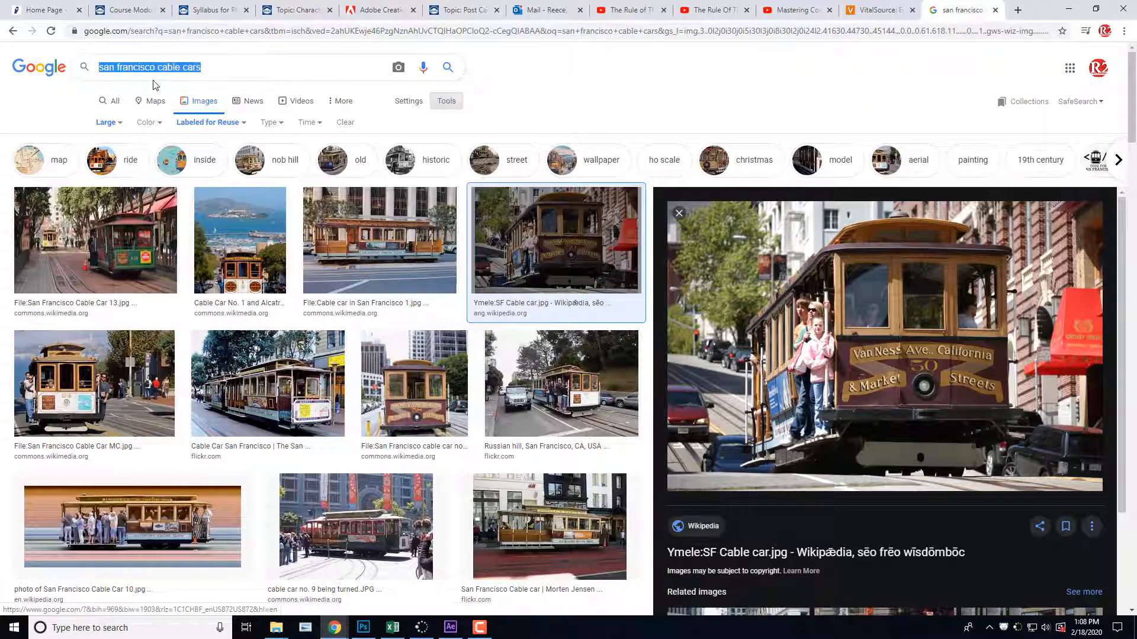
pyautogui.moveTo(157, 67); pyautogui.dragTo(288, 68)
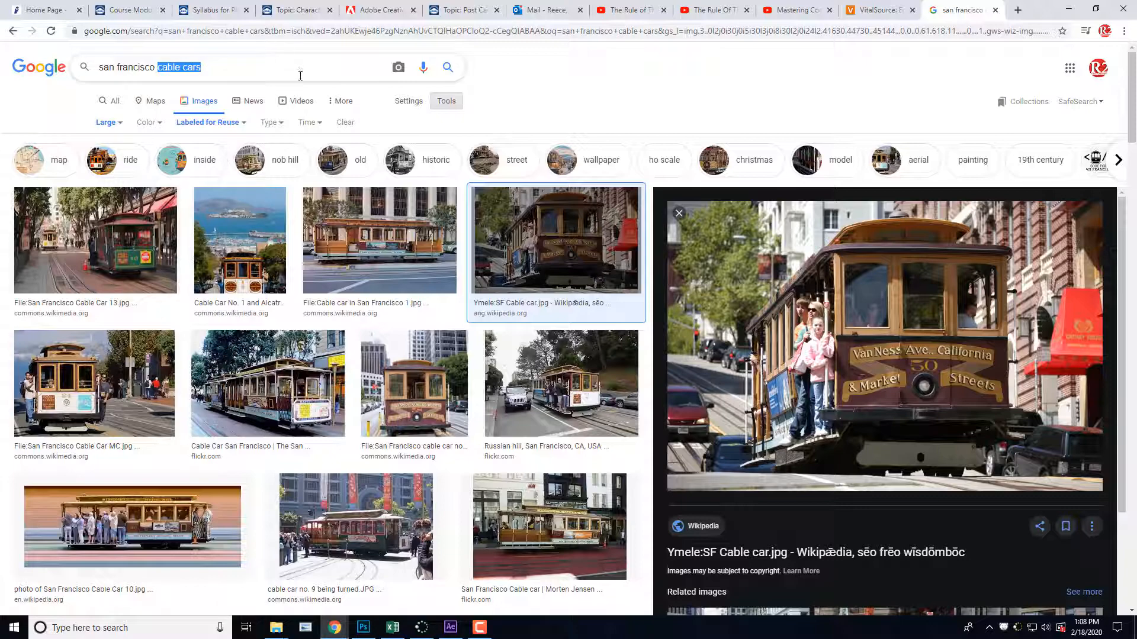
pyautogui.write('alc')
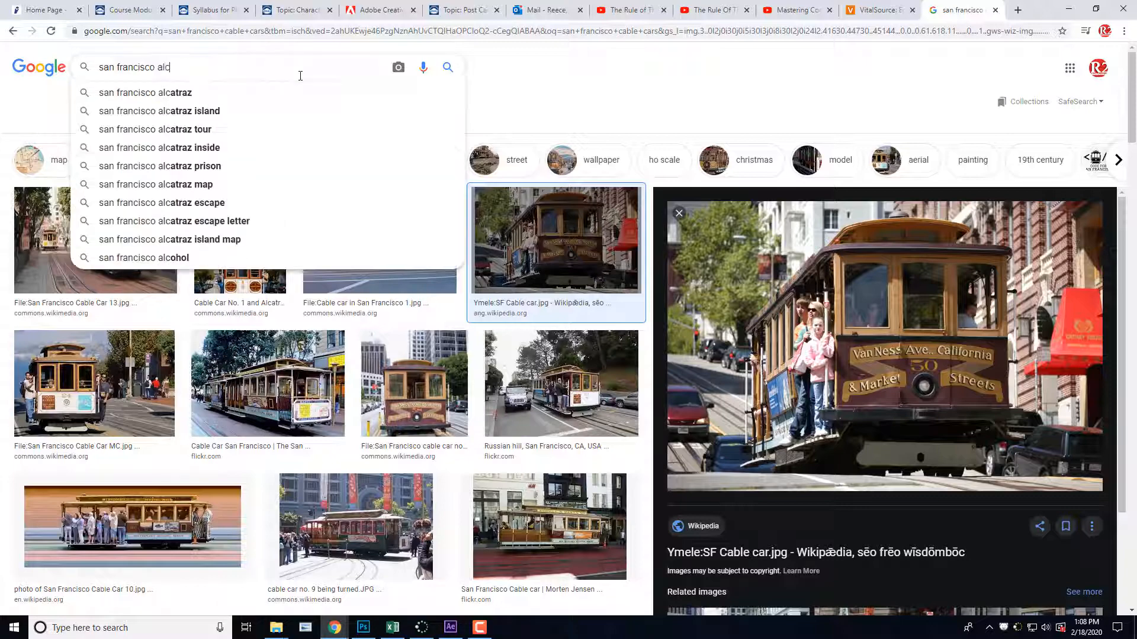
pyautogui.click(234, 111)
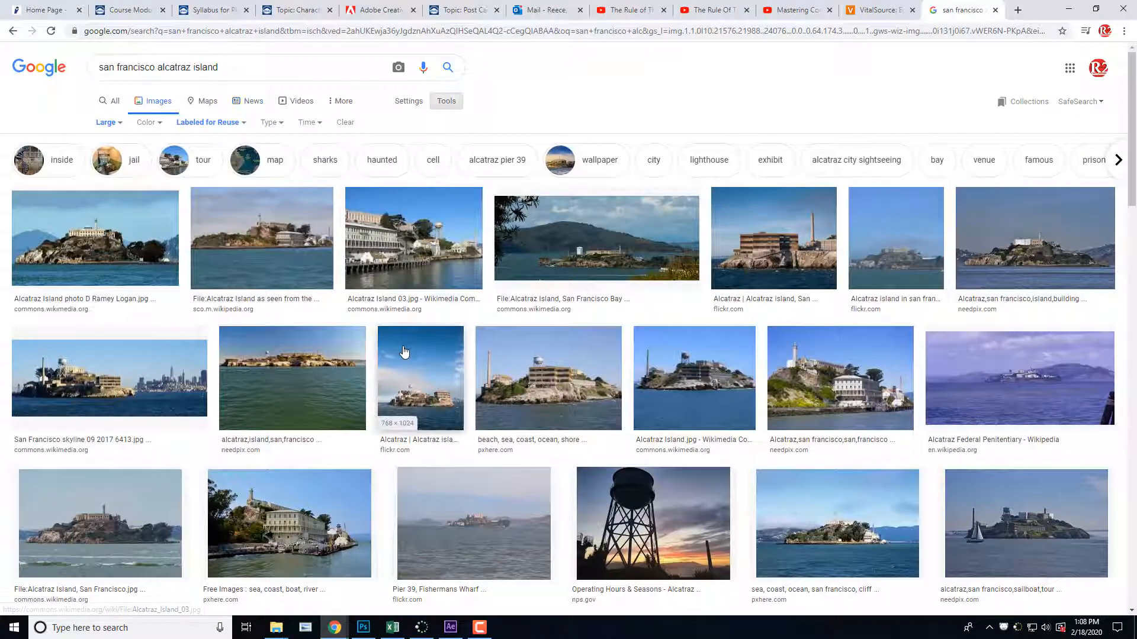
# Step: Preview Alcatraz images from Needpix, PxHere and Wikipedia to compare their suitability for the postcard
pyautogui.click(1054, 256)
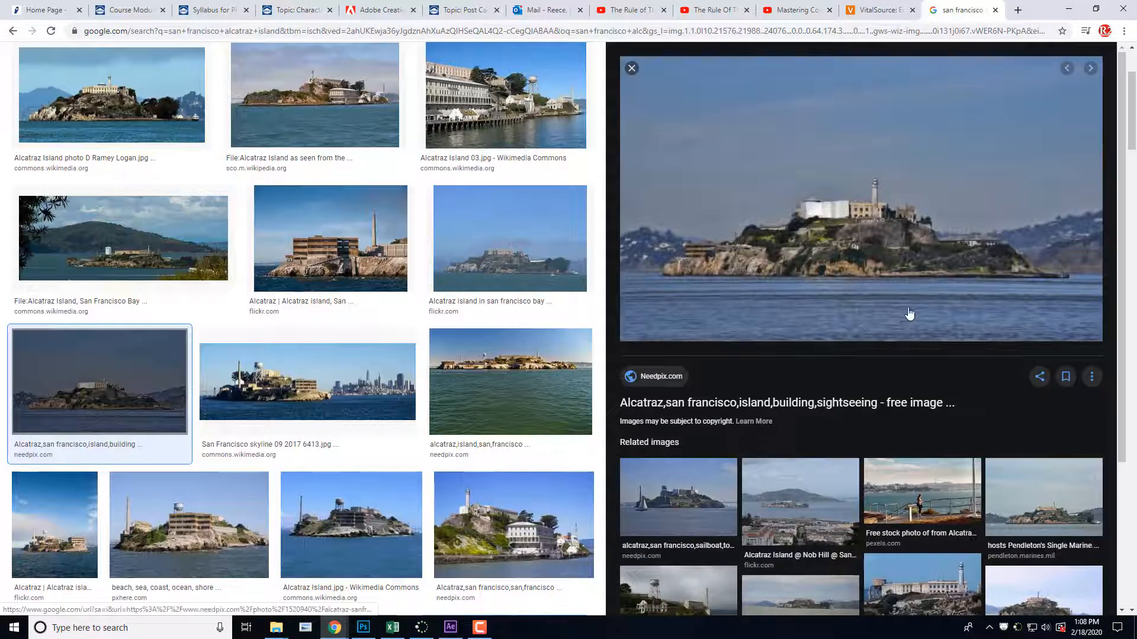
pyautogui.scroll(-1, 723, 450)
pyautogui.scroll(-7, 278, 441)
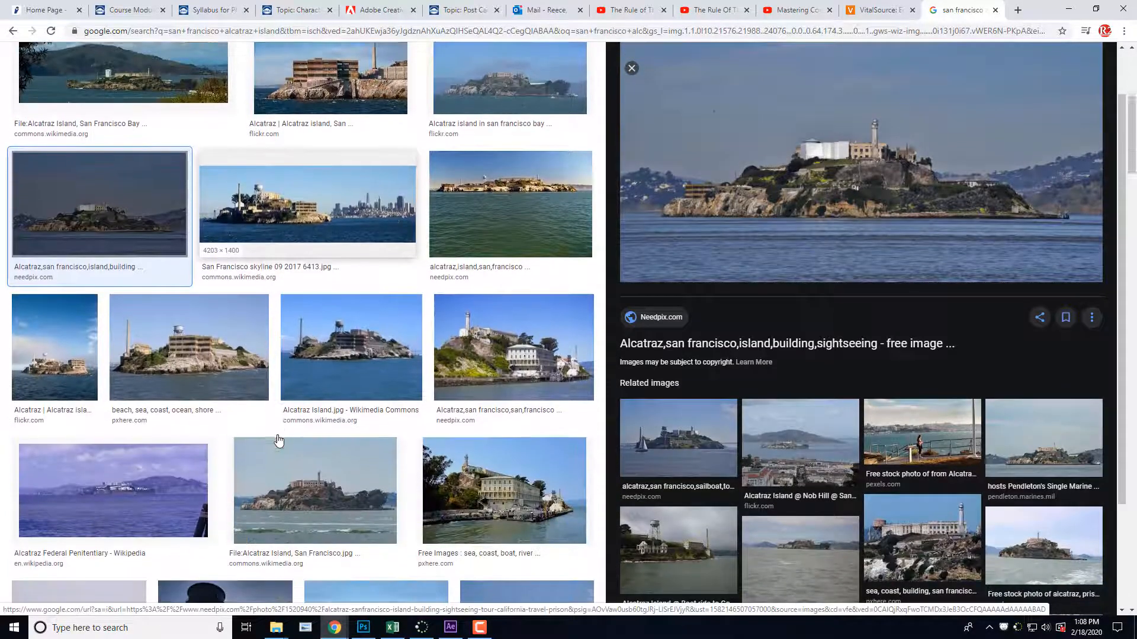
pyautogui.scroll(-1, 278, 441)
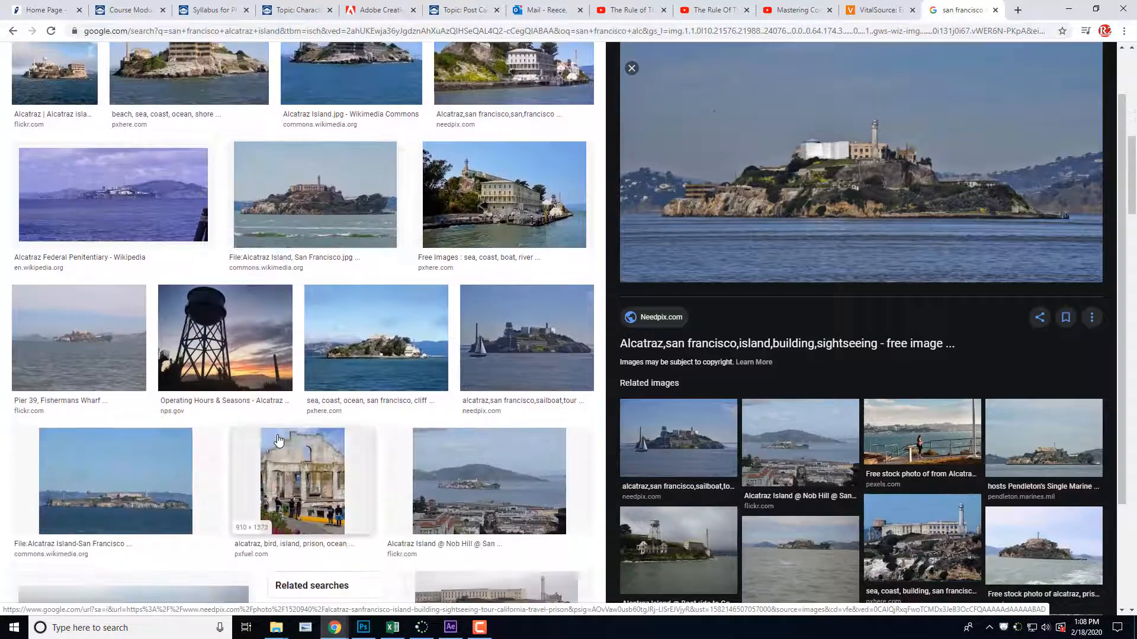
pyautogui.click(370, 360)
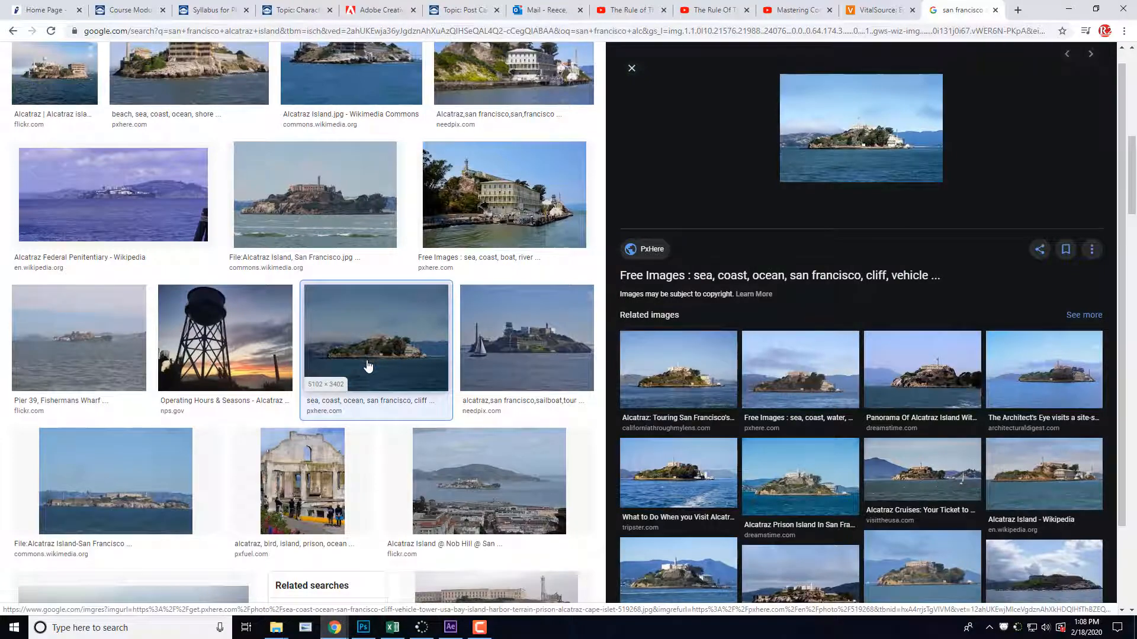
pyautogui.scroll(8, 369, 360)
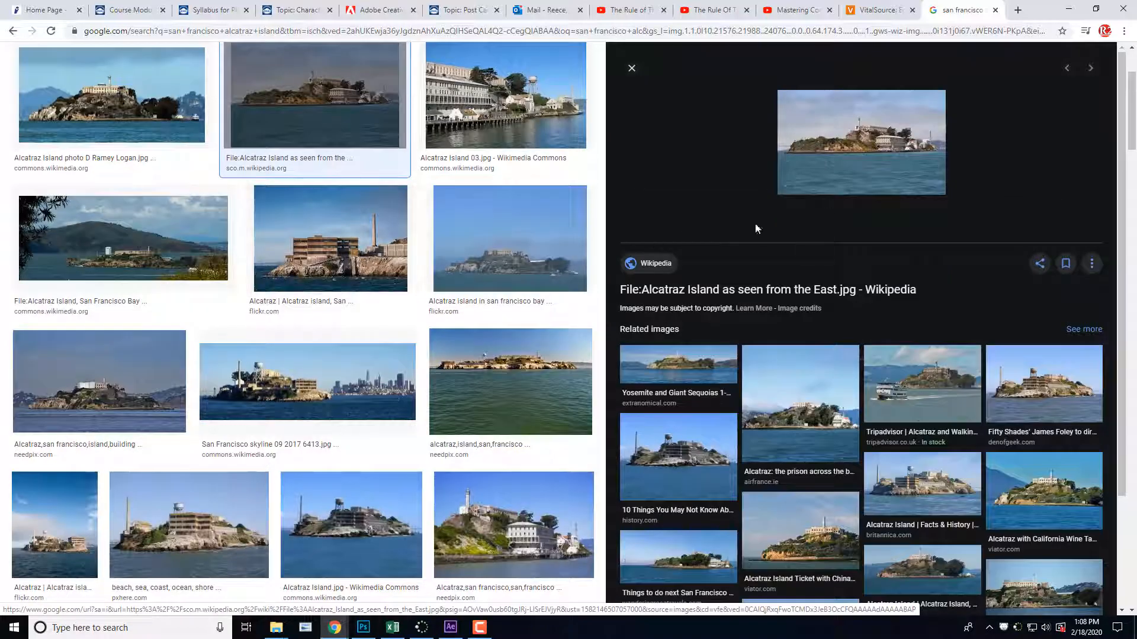
# Step: Preview the Alcatraz Island photo from Wikimedia Commons, show its saving and copying options, and look over the remaining results
pyautogui.click(102, 110)
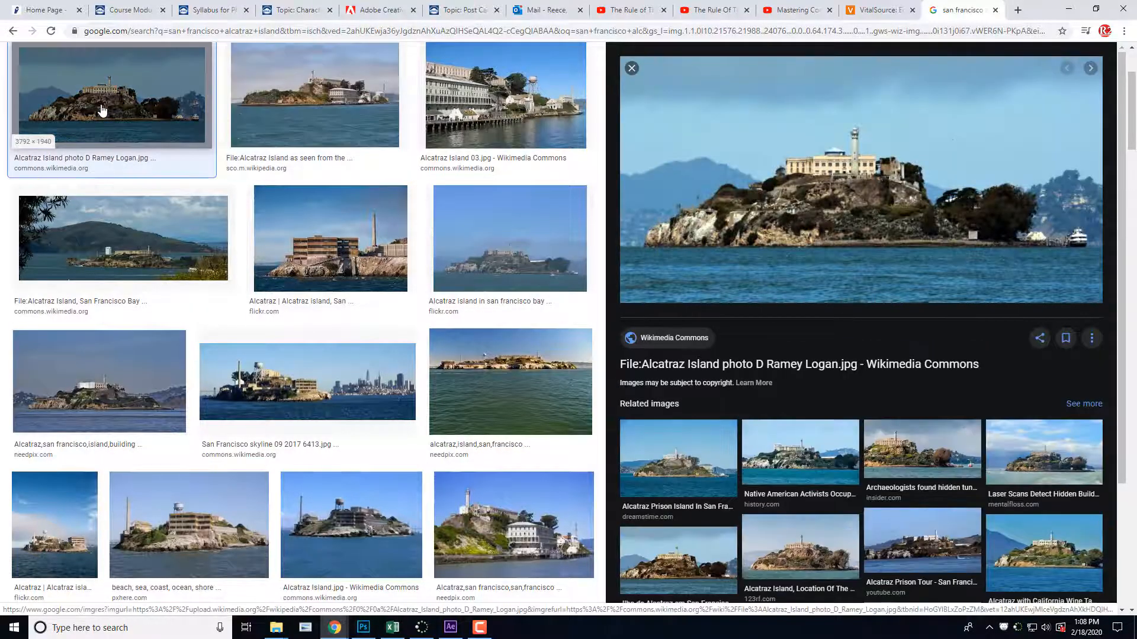
pyautogui.rightClick(850, 214)
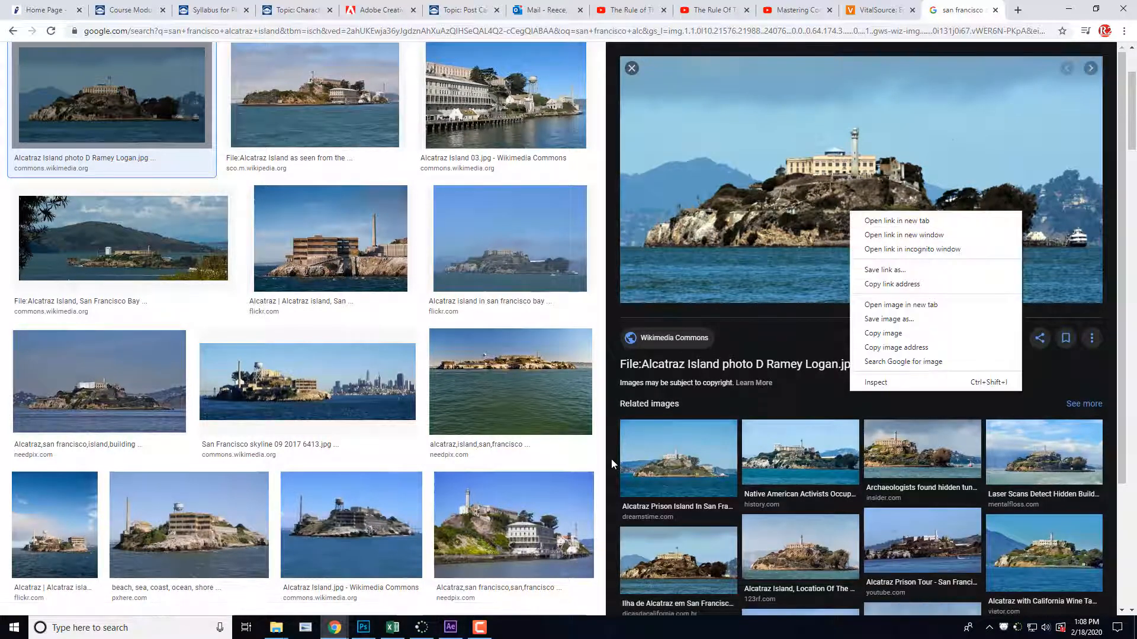
pyautogui.scroll(-3, 566, 486)
pyautogui.scroll(-9, 562, 477)
pyautogui.scroll(7, 563, 474)
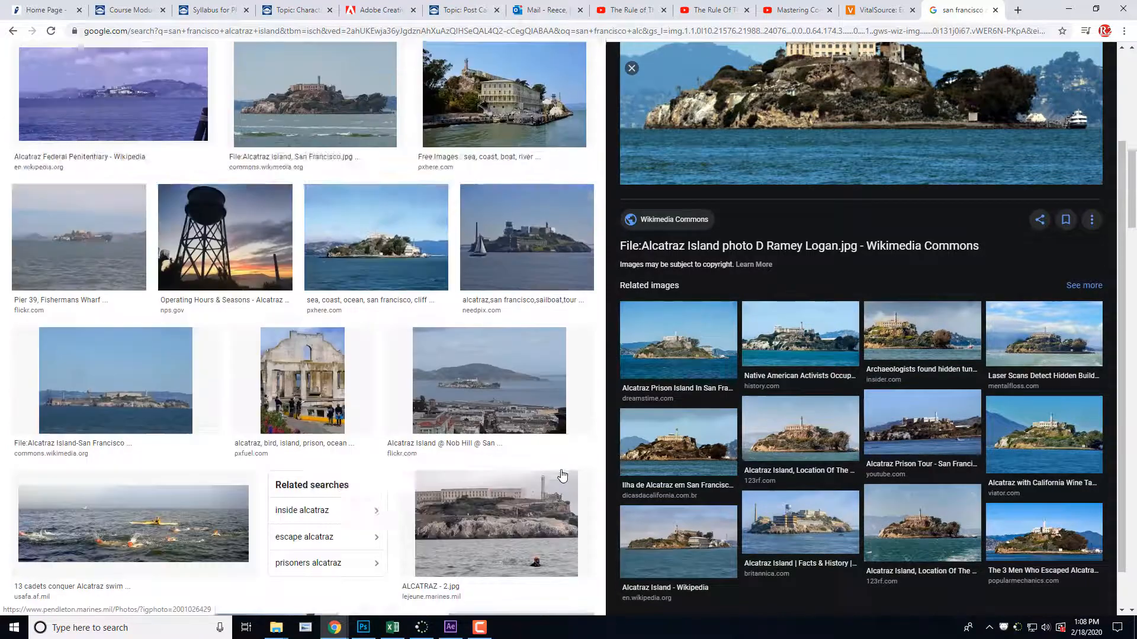
pyautogui.scroll(8, 562, 476)
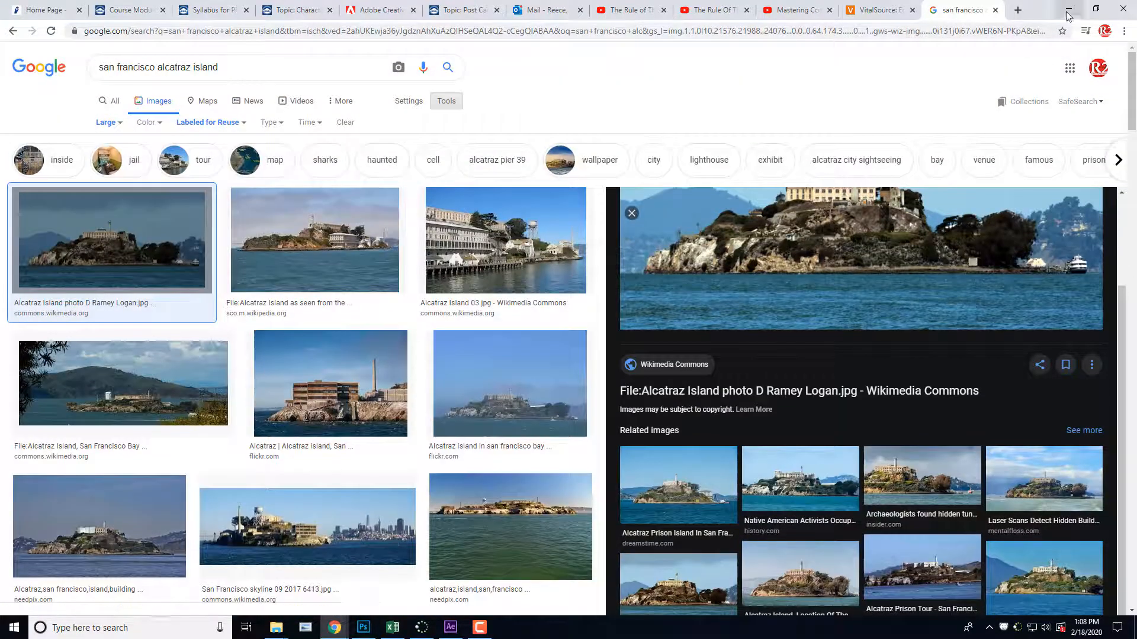
# Step: Switch to File Explorer and open the "art 132" folder inside Student_Data on the Data (D:) drive
pyautogui.moveTo(286, 632)
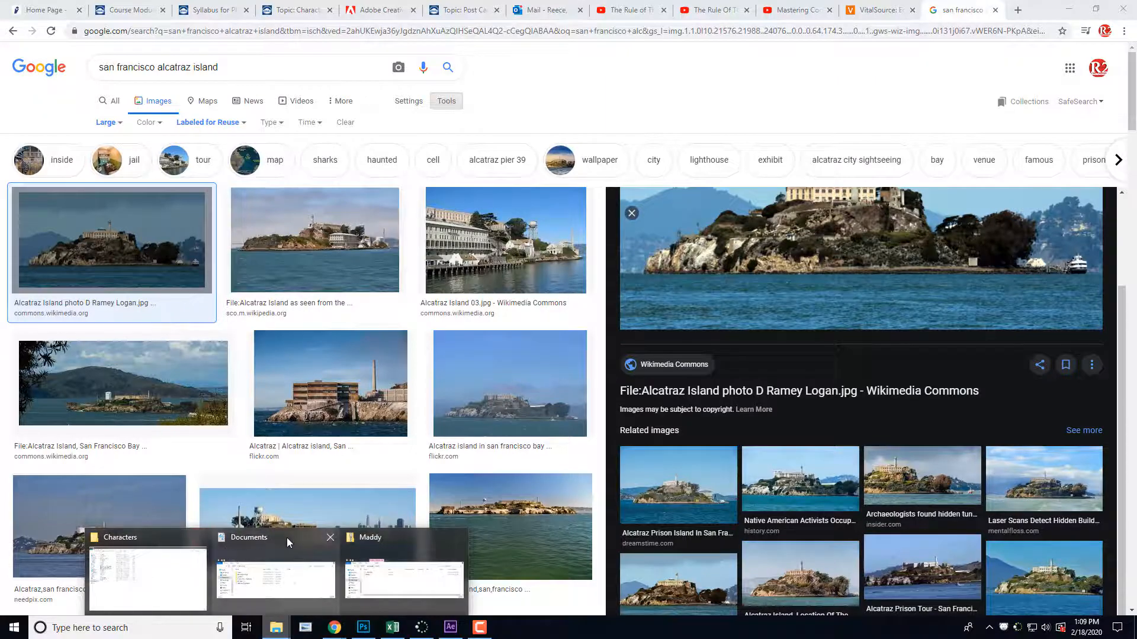
pyautogui.click(408, 550)
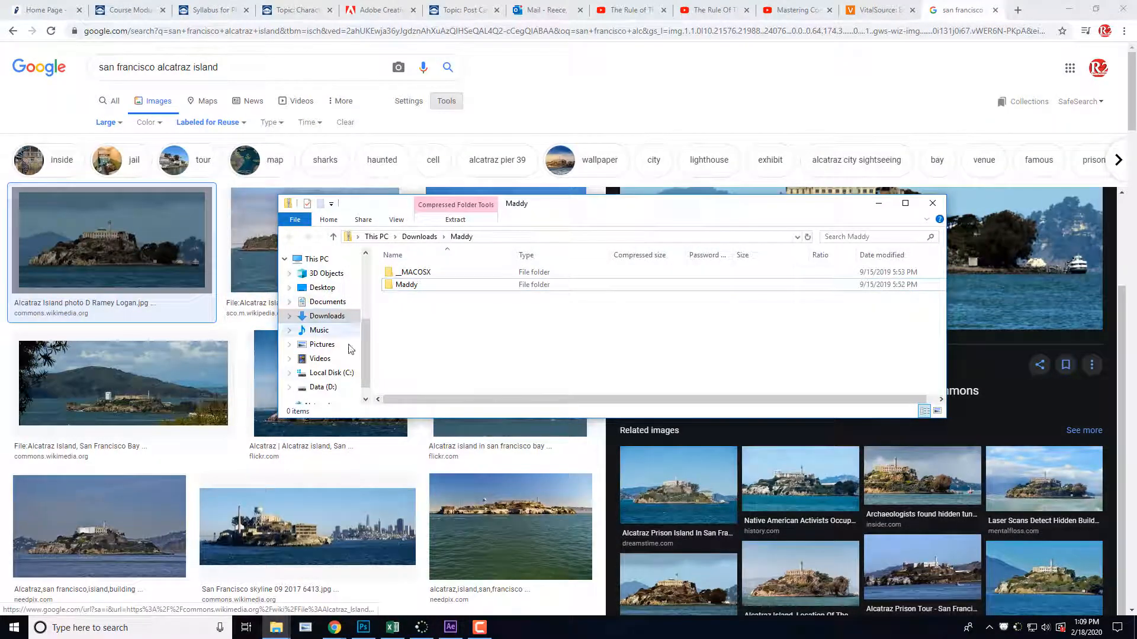
pyautogui.click(324, 387)
pyautogui.doubleClick(418, 286)
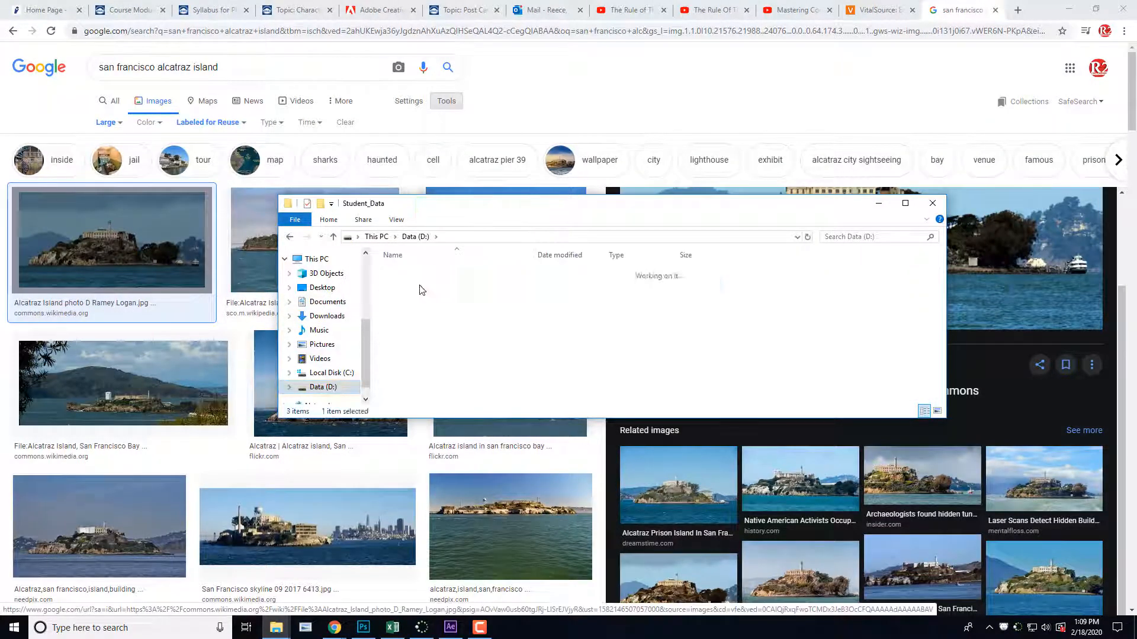
pyautogui.doubleClick(427, 386)
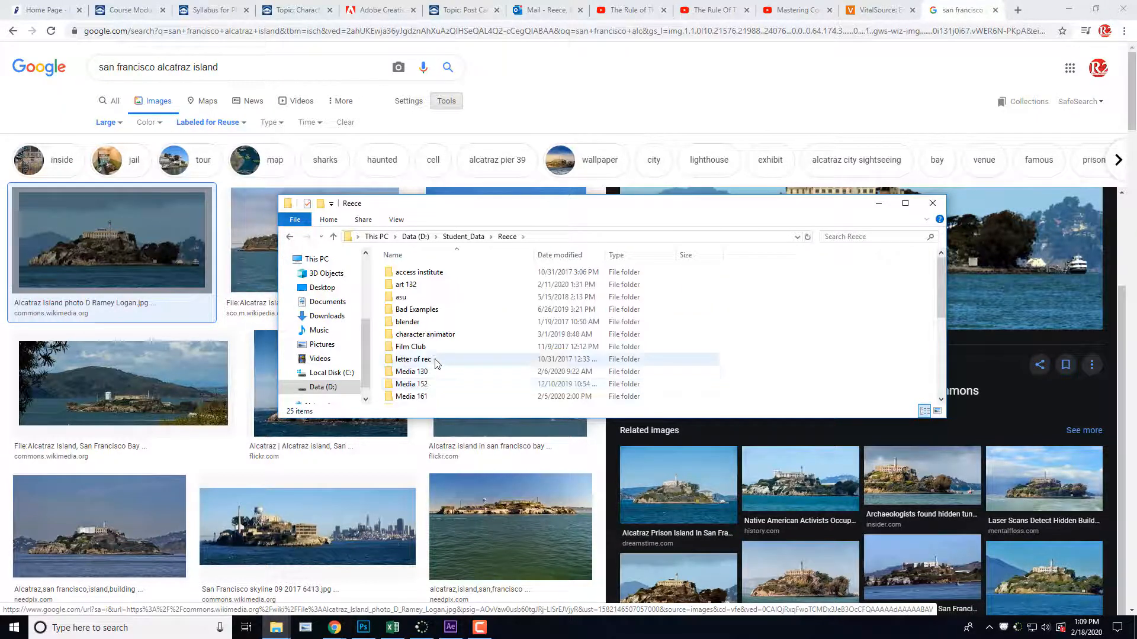
pyautogui.doubleClick(455, 285)
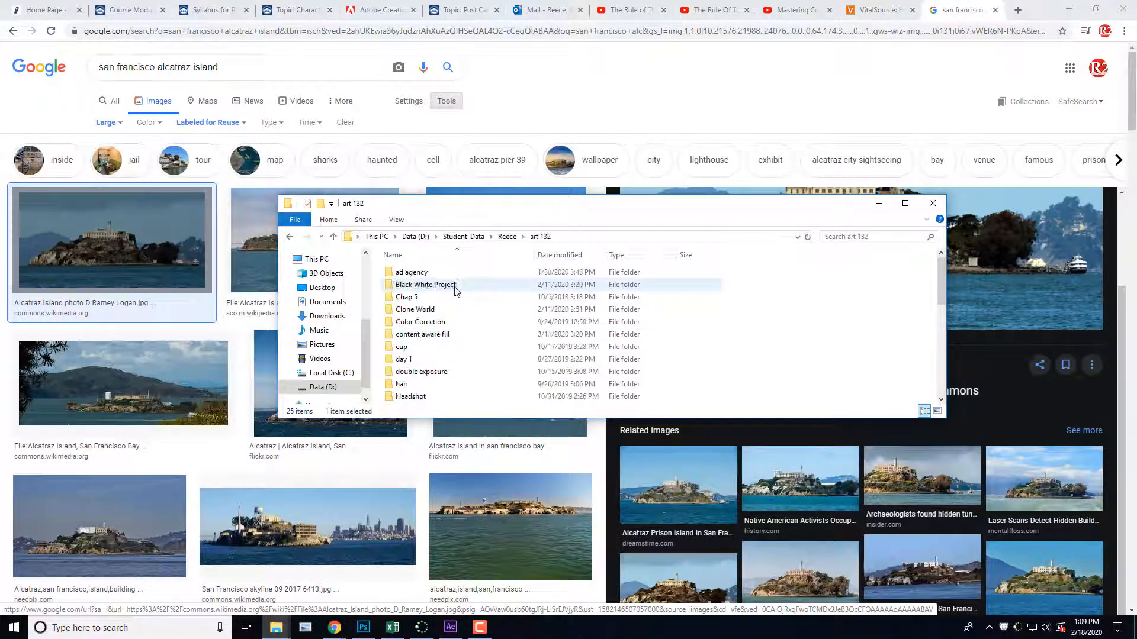
# Step: Find the "Post Card Project" folder within "art 132" and open it to view the collected postcard images
pyautogui.scroll(-4, 456, 290)
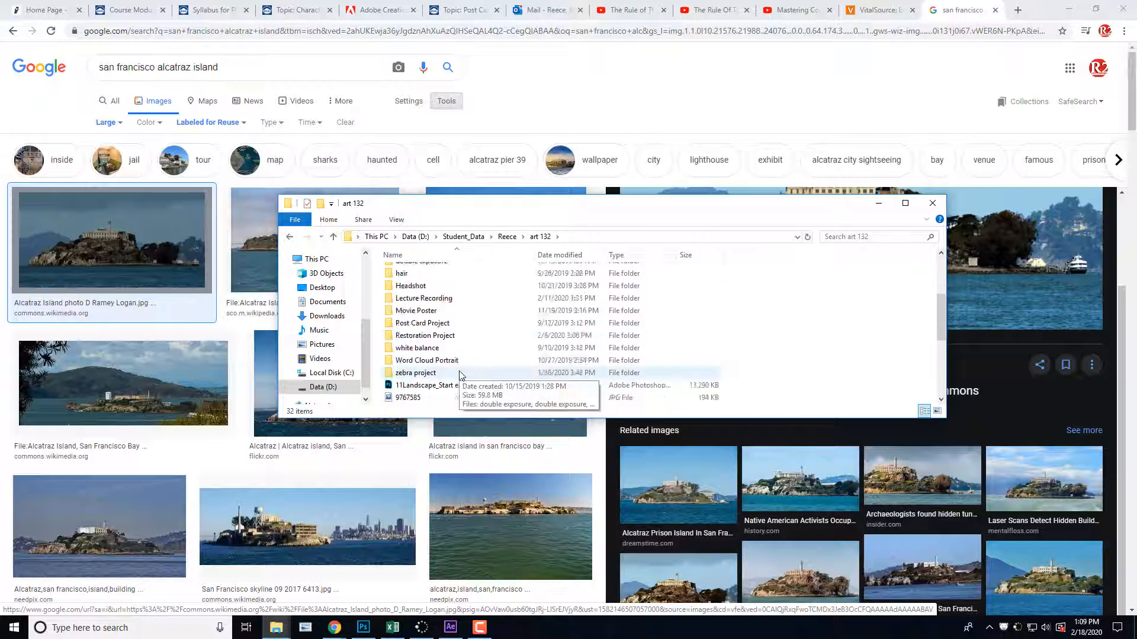
pyautogui.scroll(2, 462, 377)
pyautogui.scroll(2, 461, 377)
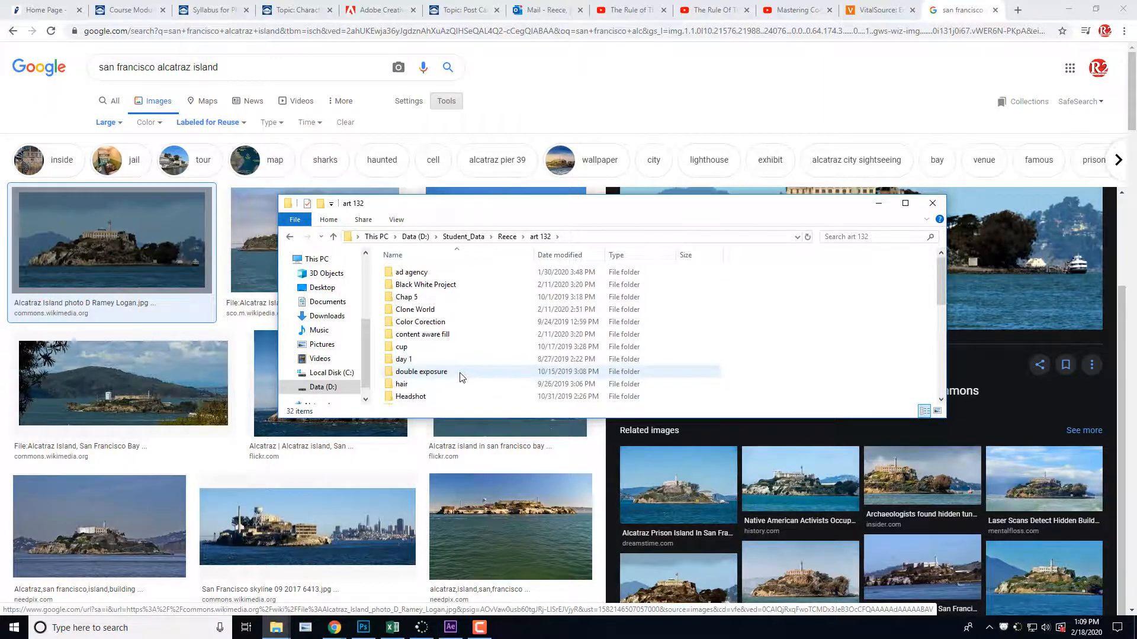
pyautogui.scroll(-1, 466, 388)
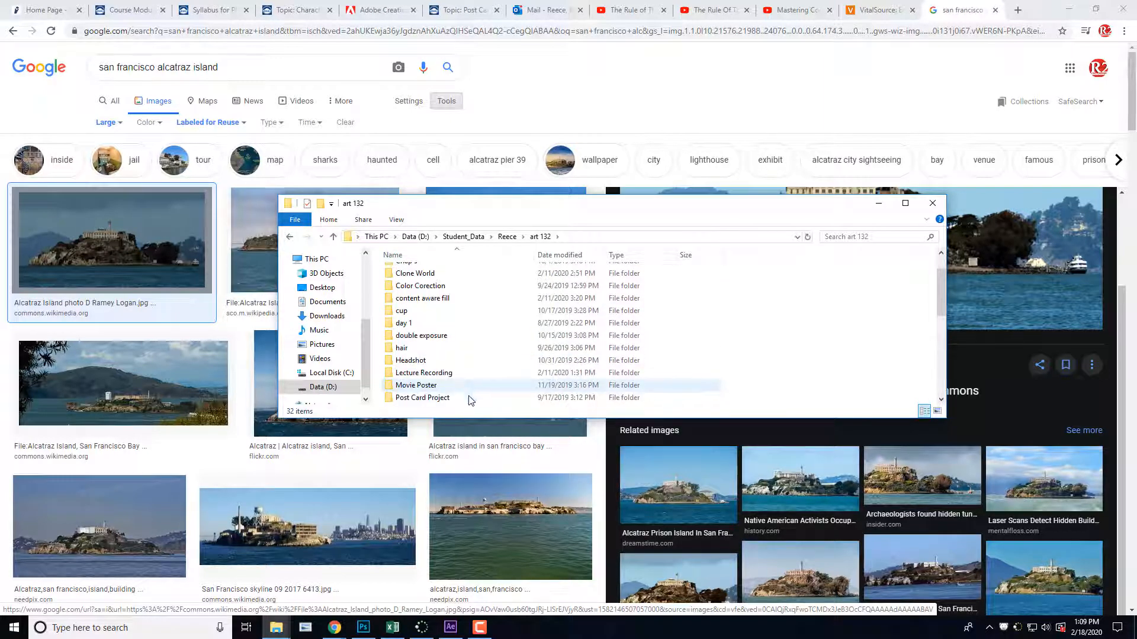
pyautogui.doubleClick(471, 398)
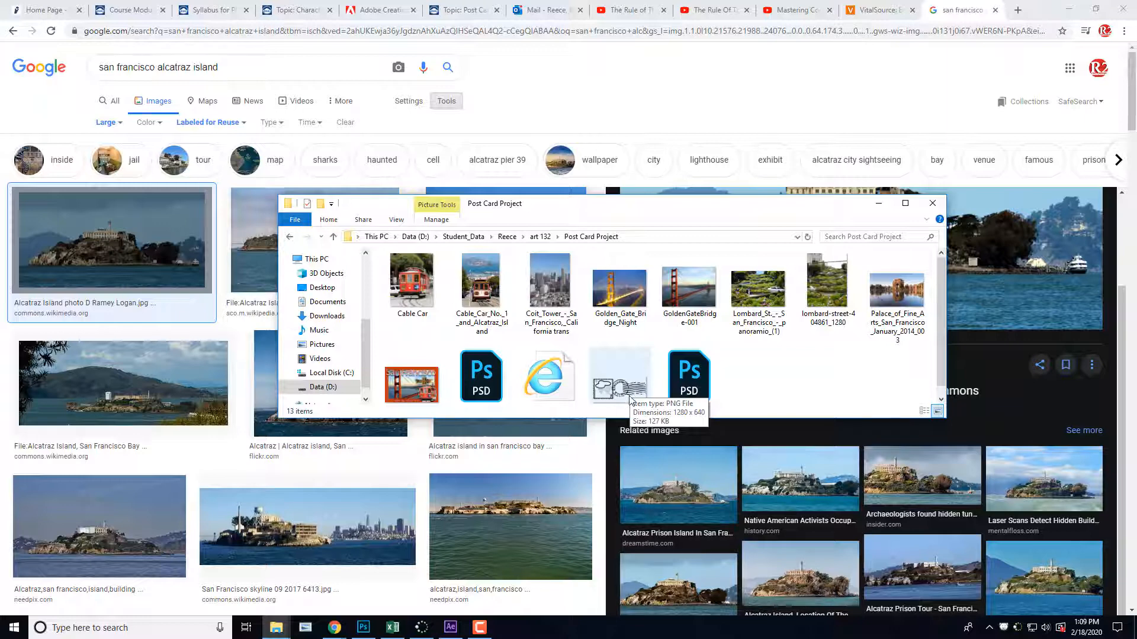
# Step: Return to Chrome and replace the Alcatraz image search with "postage stamp"
pyautogui.click(600, 96)
pyautogui.click(227, 67)
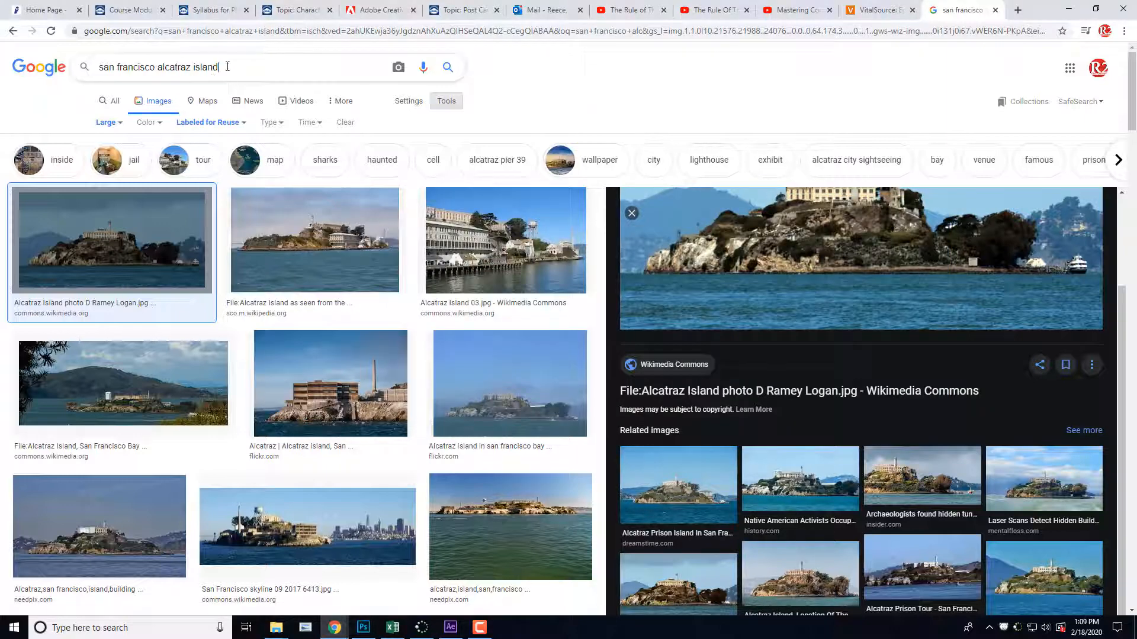
pyautogui.moveTo(227, 67); pyautogui.dragTo(95, 68)
pyautogui.write('p')
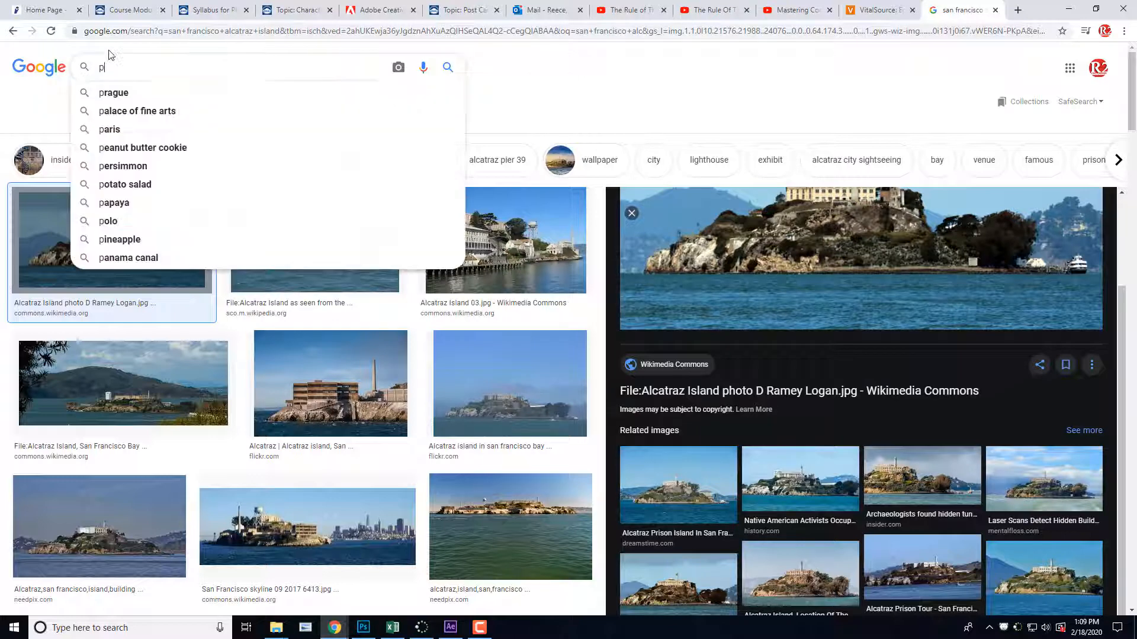
pyautogui.write('ostage')
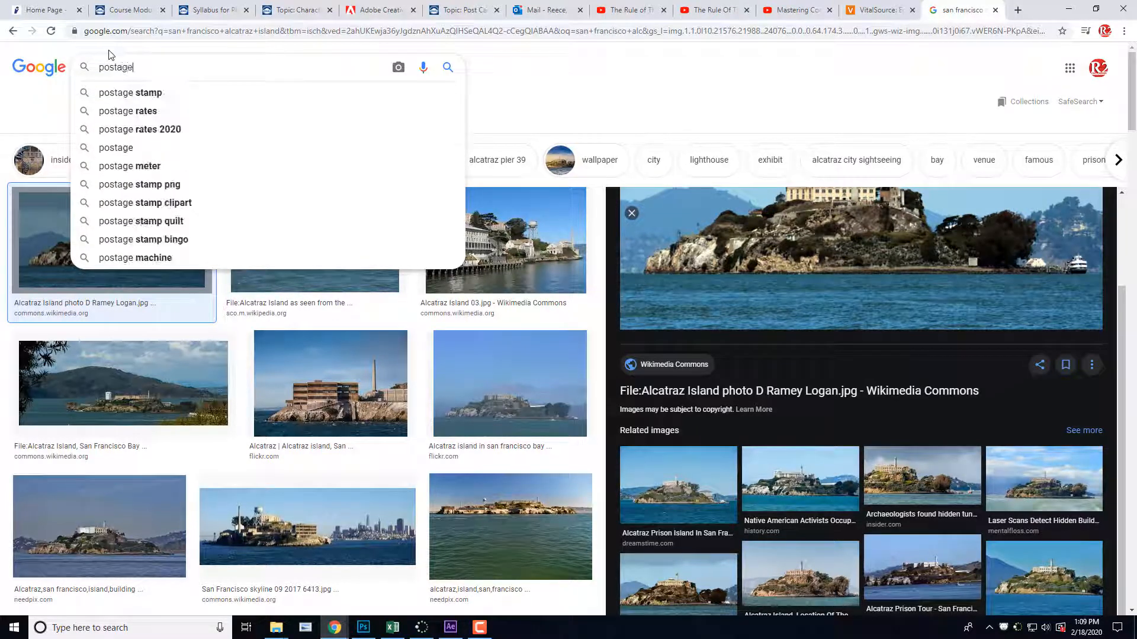
pyautogui.click(121, 92)
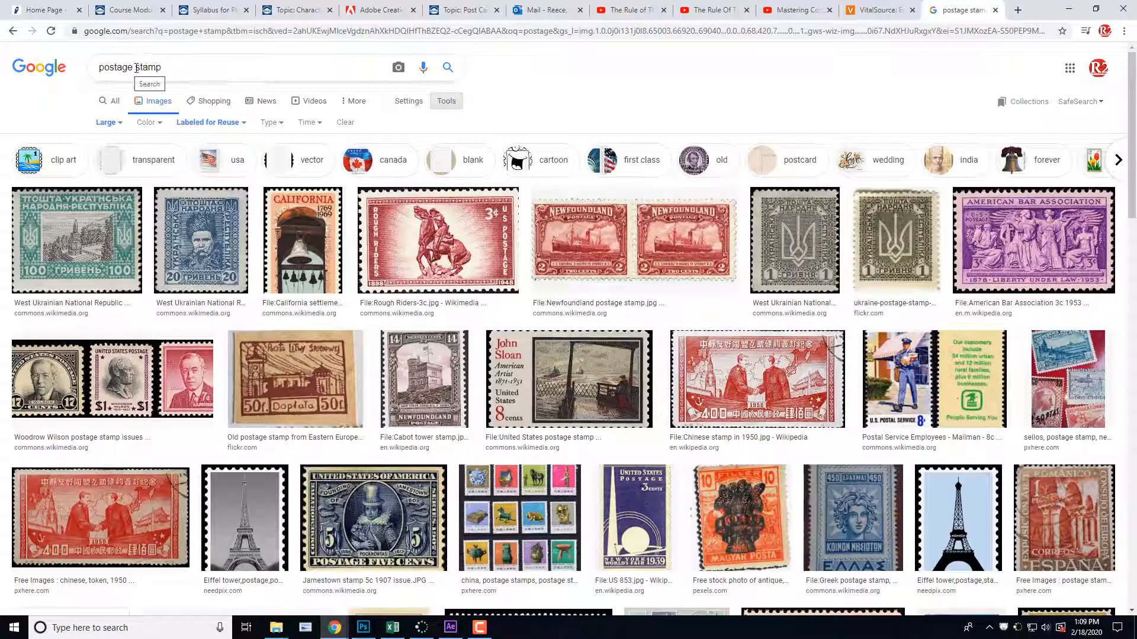
# Step: Shorten the image search to "postage" and browse the results for stamp and postmark graphics
pyautogui.moveTo(135, 69); pyautogui.dragTo(200, 72)
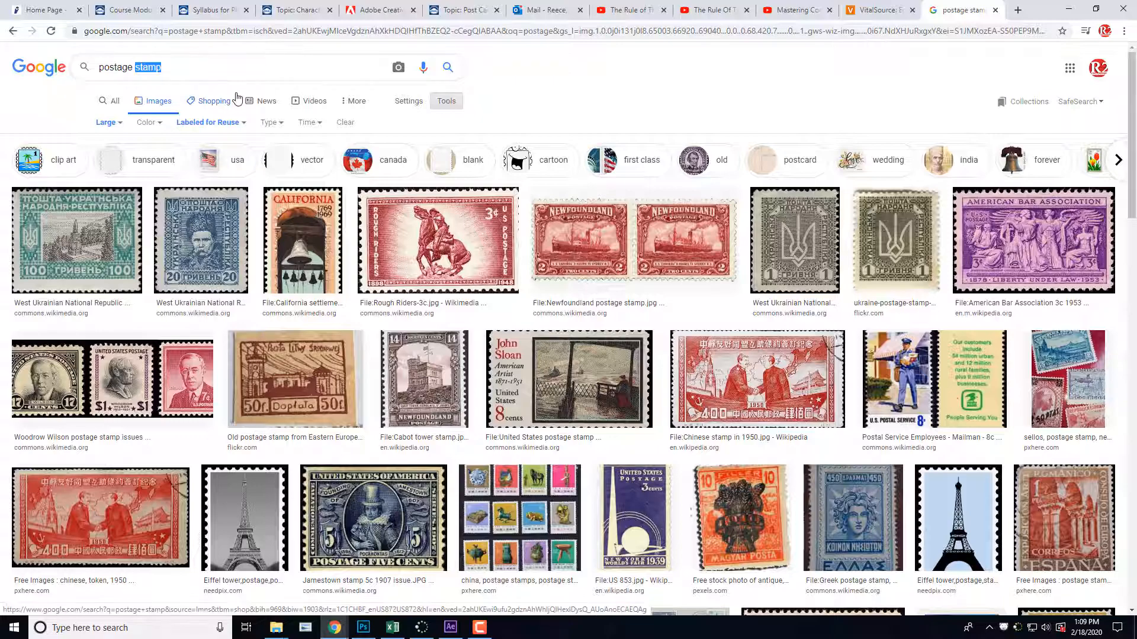
pyautogui.press('BackSpace')
pyautogui.press('Return')
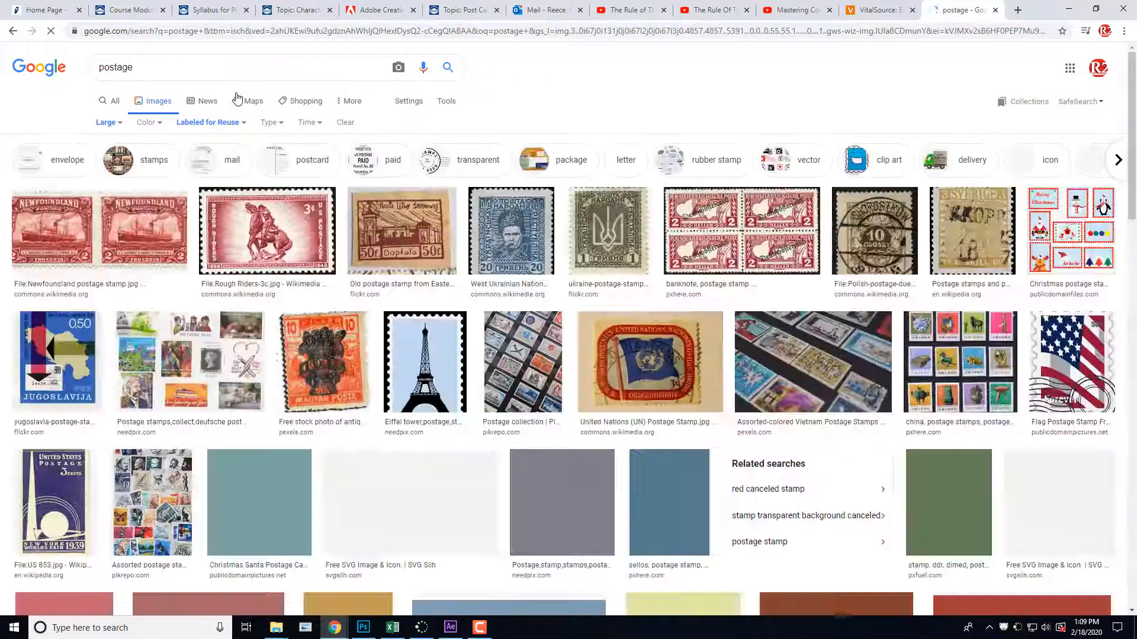
pyautogui.scroll(-10, 339, 367)
pyautogui.scroll(-1, 340, 367)
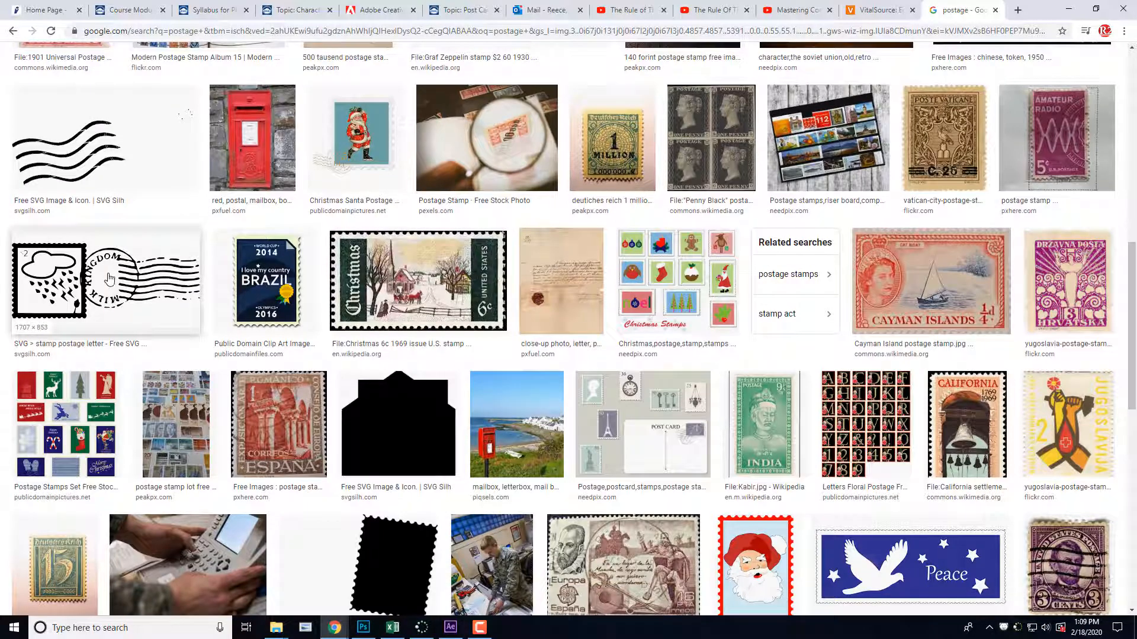
pyautogui.scroll(-10, 120, 289)
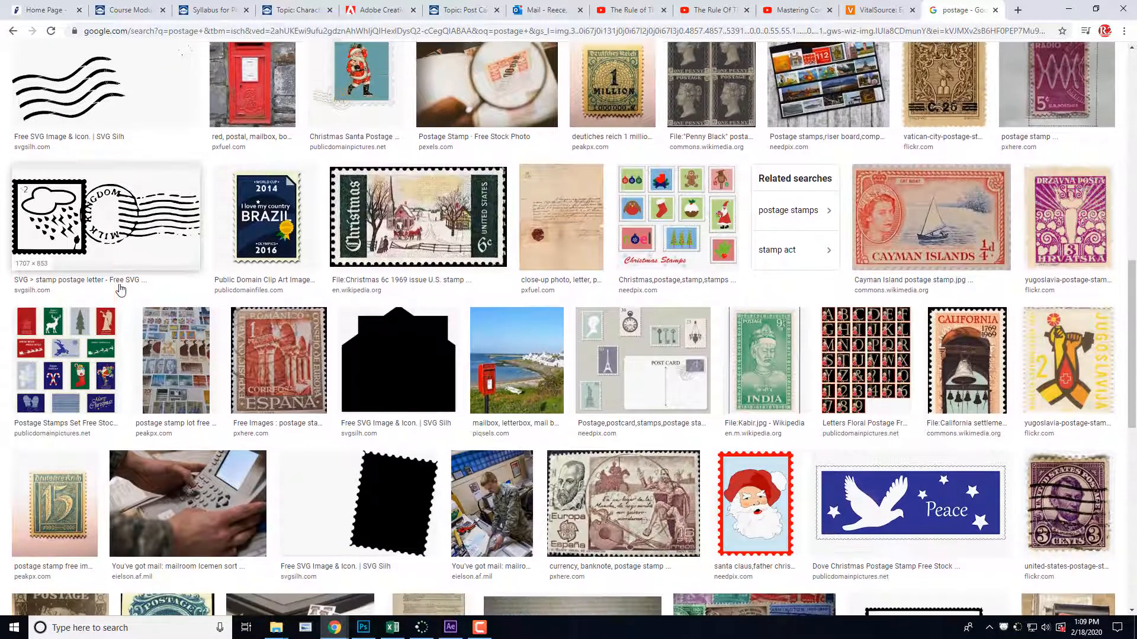
pyautogui.scroll(-6, 120, 288)
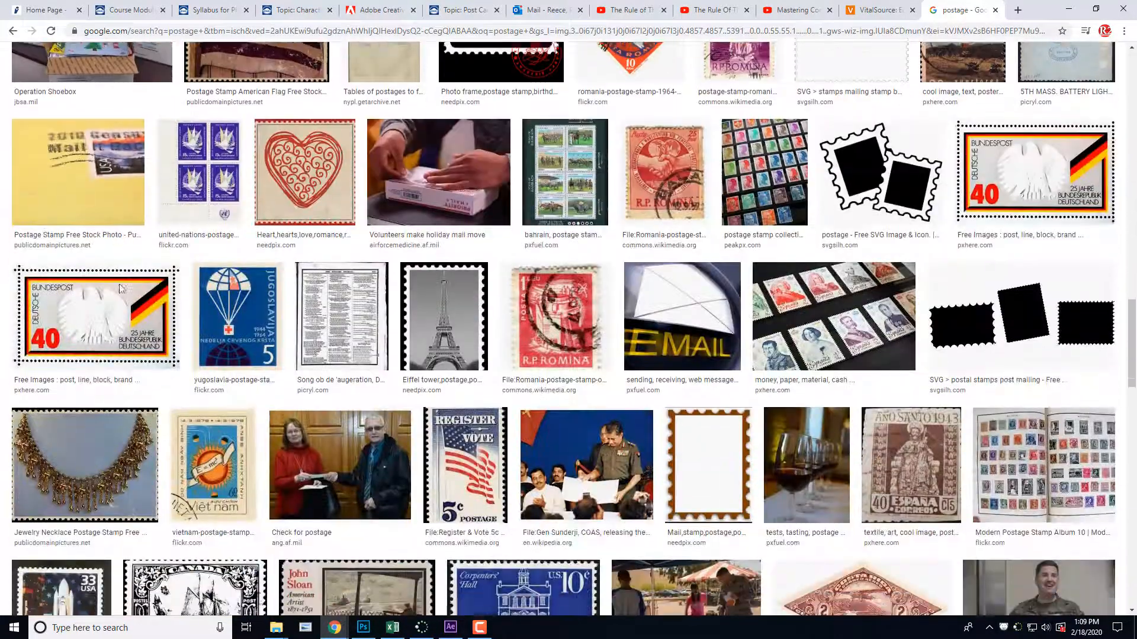
pyautogui.scroll(8, 121, 289)
pyautogui.scroll(20, 121, 288)
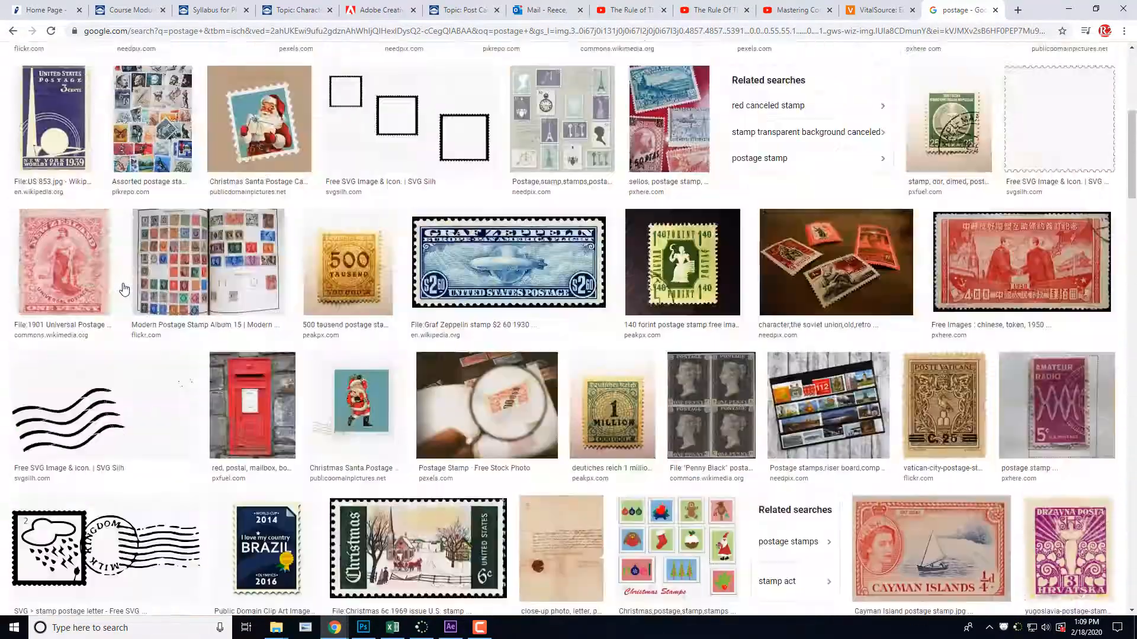
# Step: Refine the image search to "postage png" to look for transparent postage graphics
pyautogui.click(168, 67)
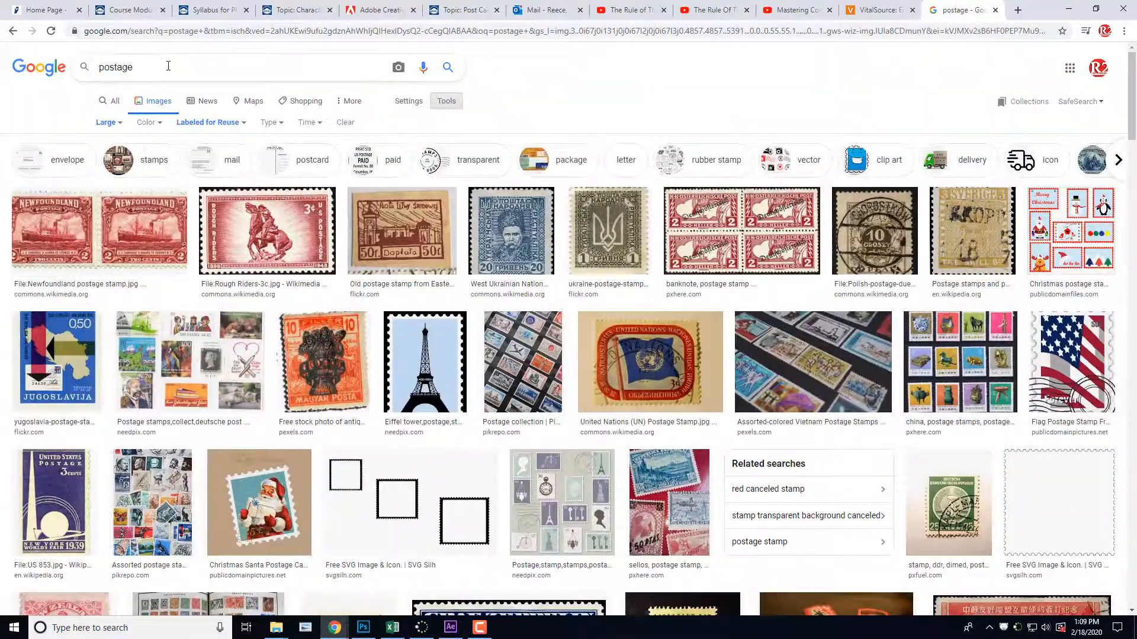
pyautogui.write('png')
pyautogui.press('Return')
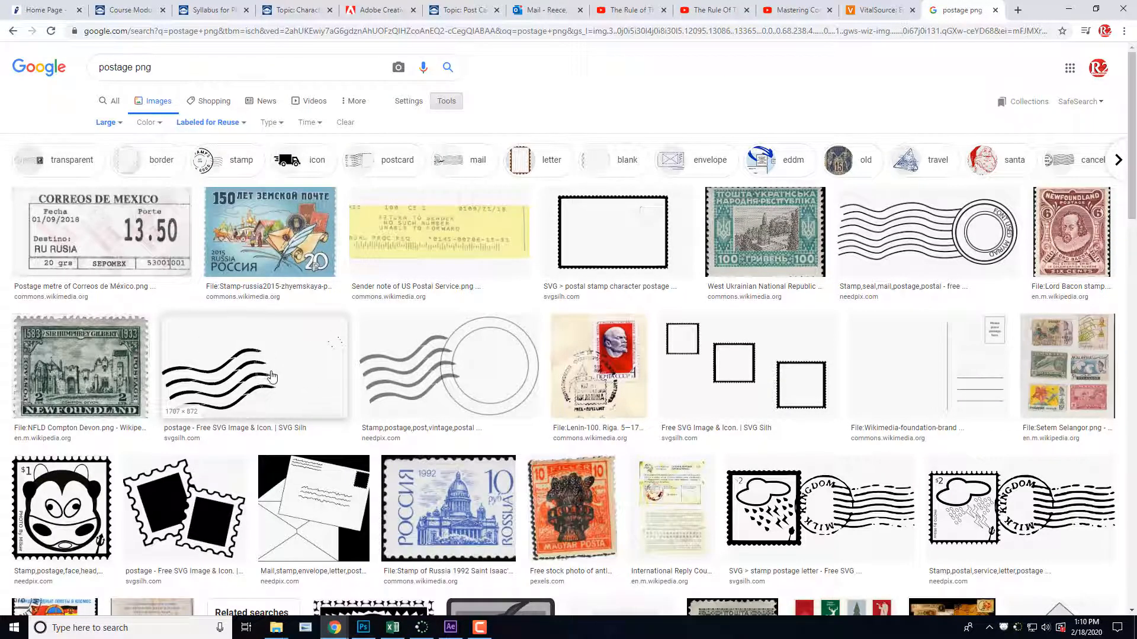
# Step: Preview the two needpix.com postmark graphics with wavy lines and a circular seal in the image results
pyautogui.click(454, 388)
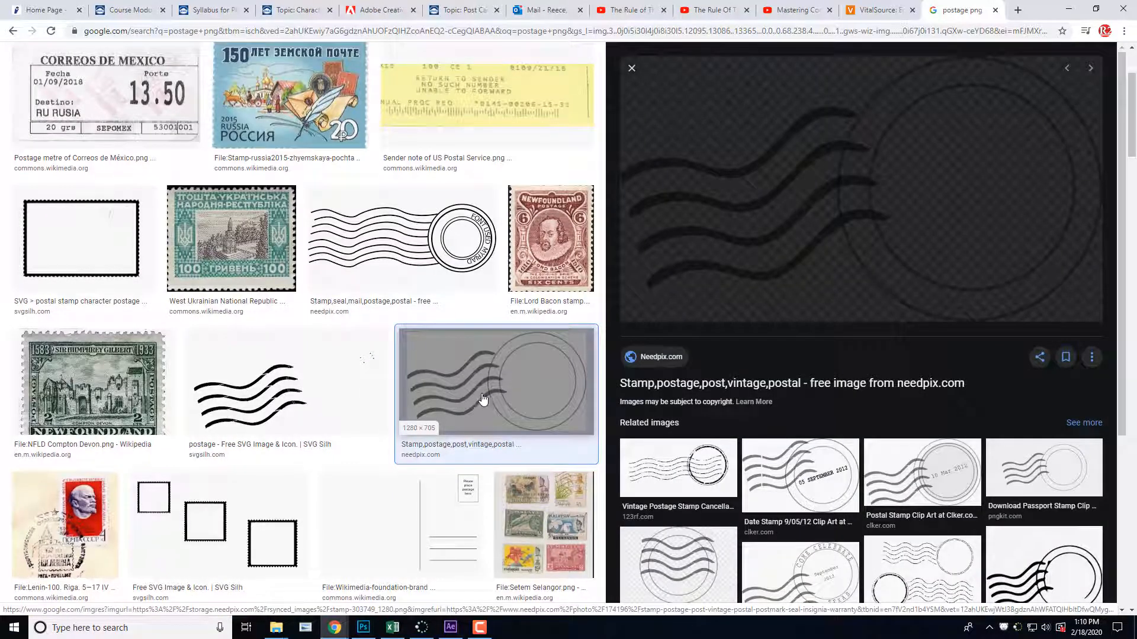
pyautogui.scroll(1, 462, 386)
pyautogui.scroll(2, 463, 385)
pyautogui.click(453, 379)
pyautogui.scroll(-3, 447, 374)
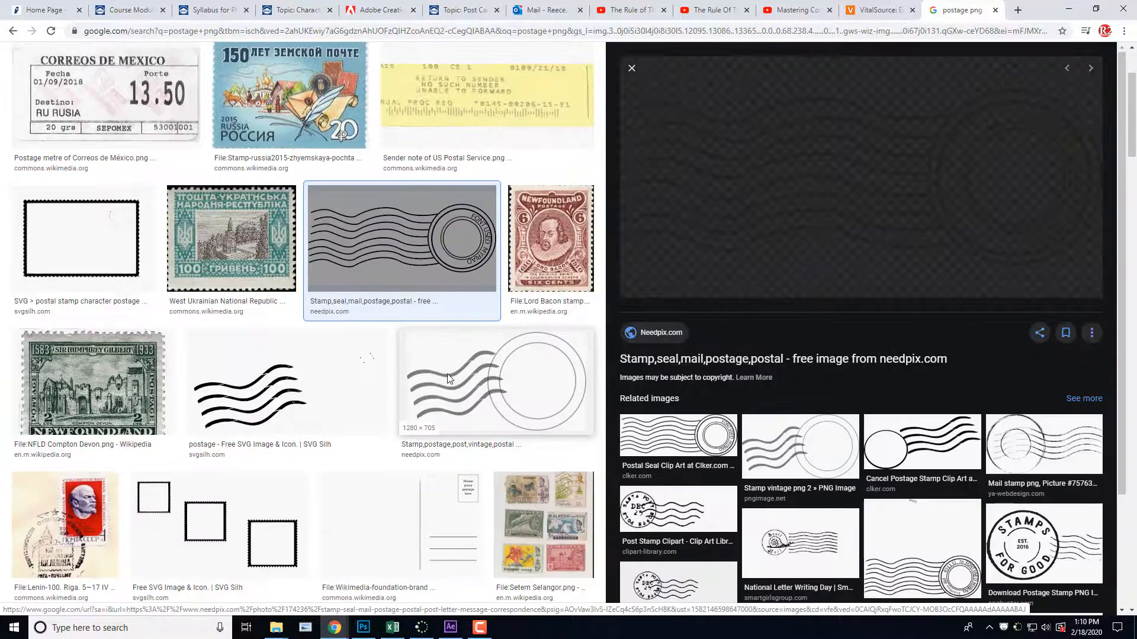
# Step: Browse the "postage png" results for stamp, postmark and airmail graphics suitable for a postcard
pyautogui.scroll(3, 446, 379)
pyautogui.scroll(-15, 432, 370)
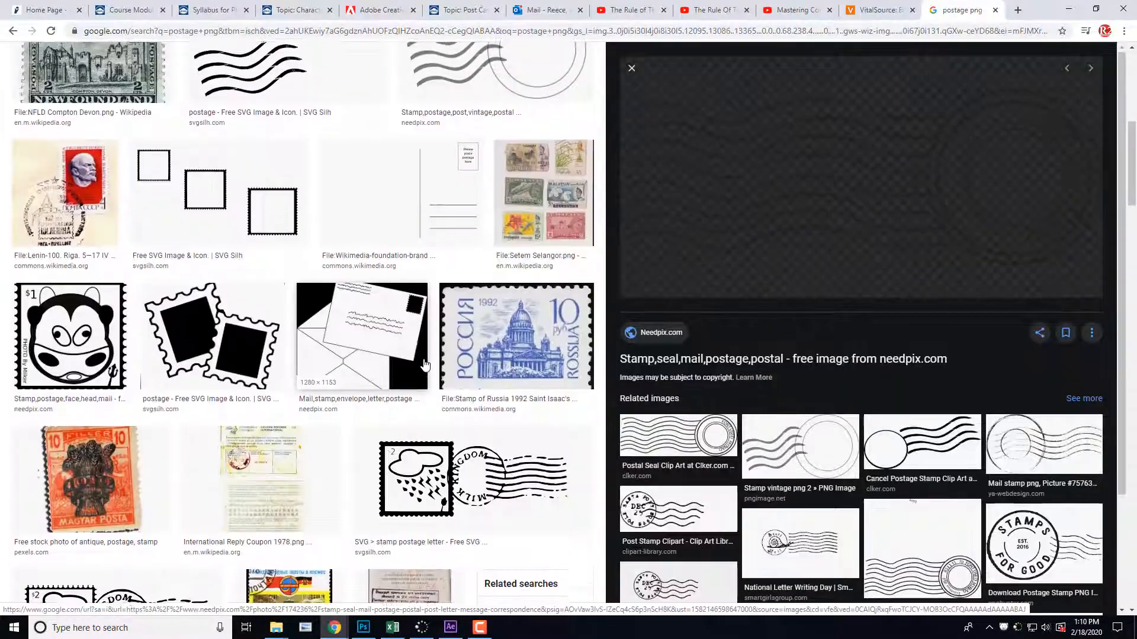
pyautogui.scroll(-15, 424, 363)
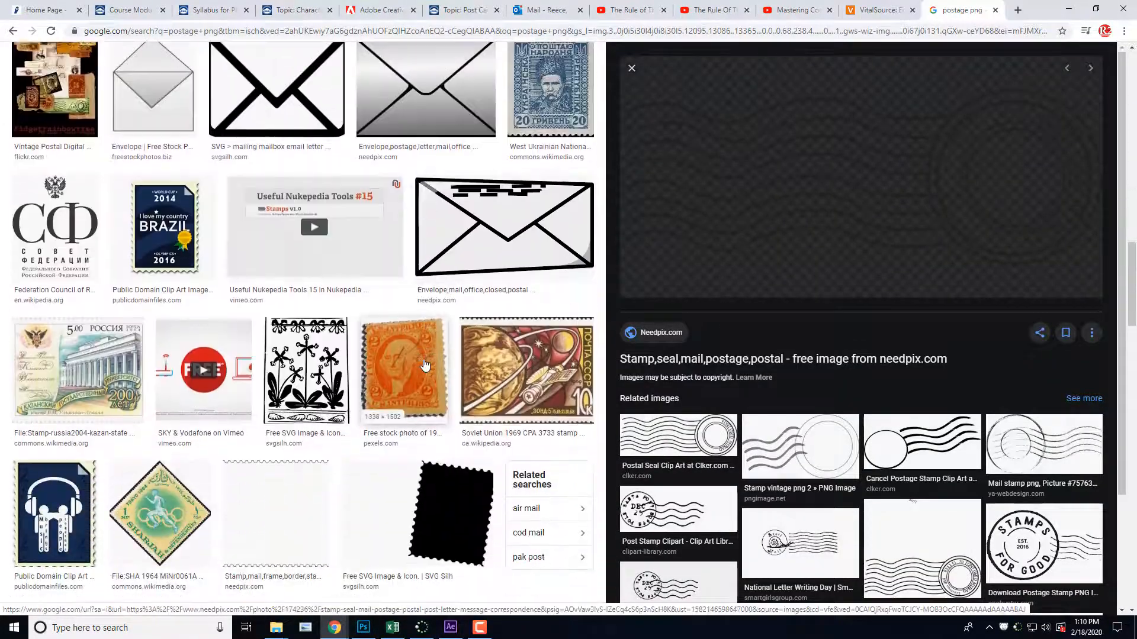
pyautogui.scroll(-8, 424, 363)
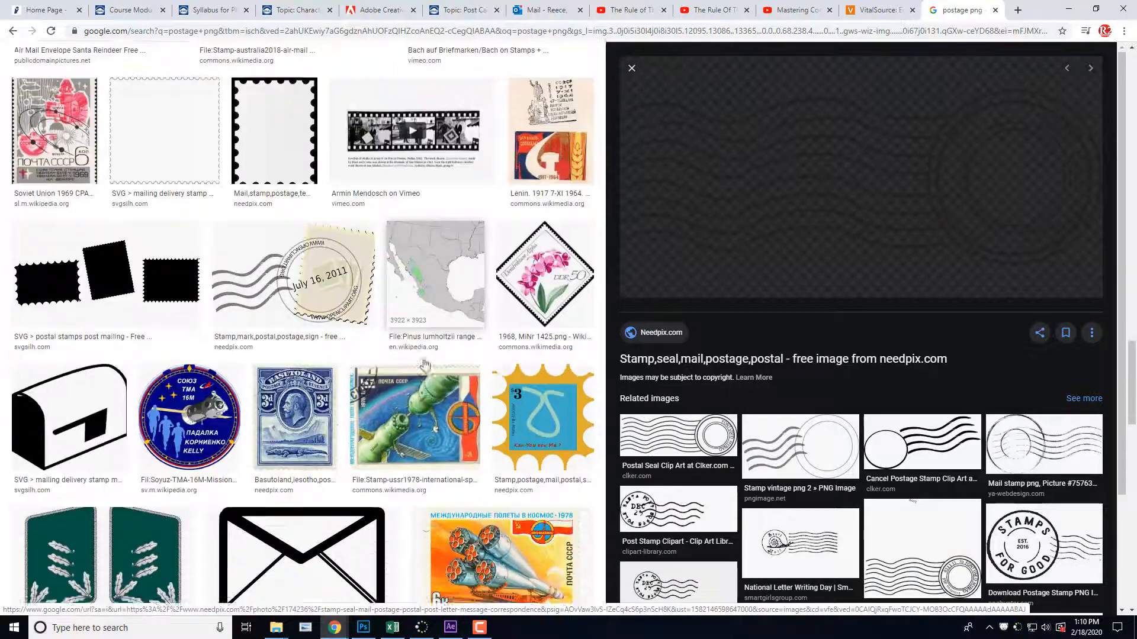
pyautogui.scroll(10, 424, 364)
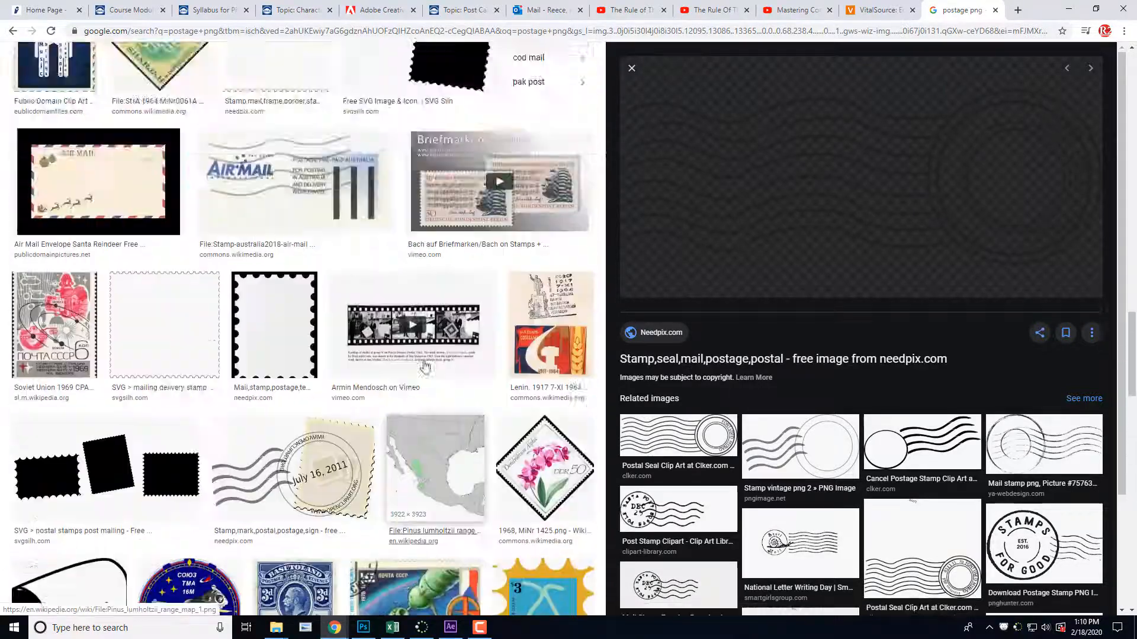
pyautogui.scroll(12, 424, 367)
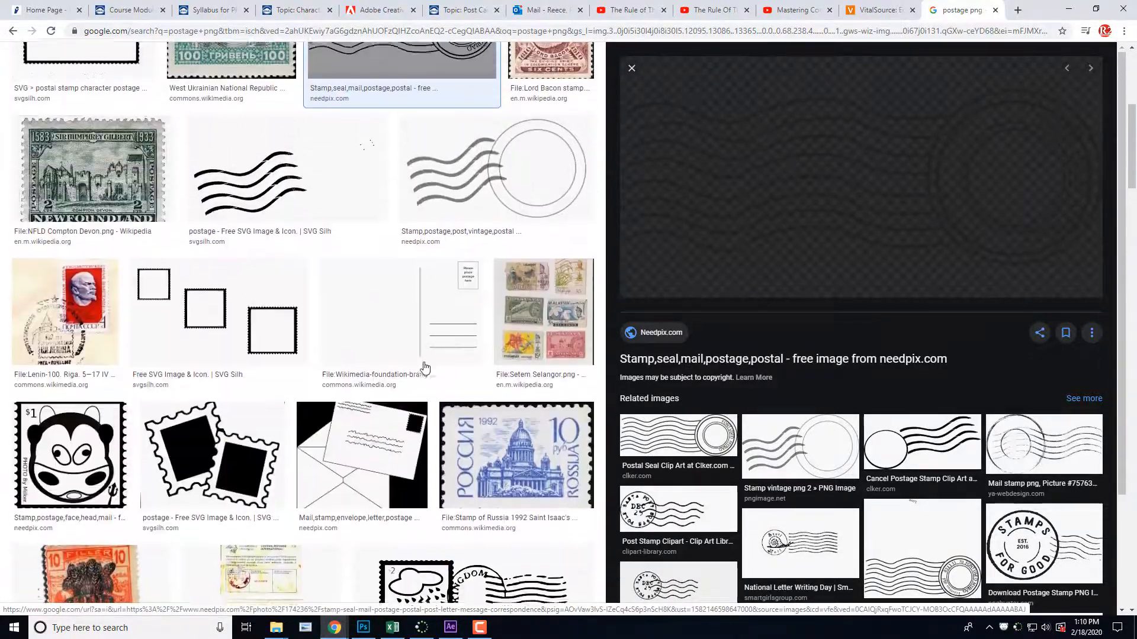
pyautogui.scroll(4, 424, 367)
pyautogui.scroll(-2, 421, 367)
pyautogui.scroll(2, 417, 366)
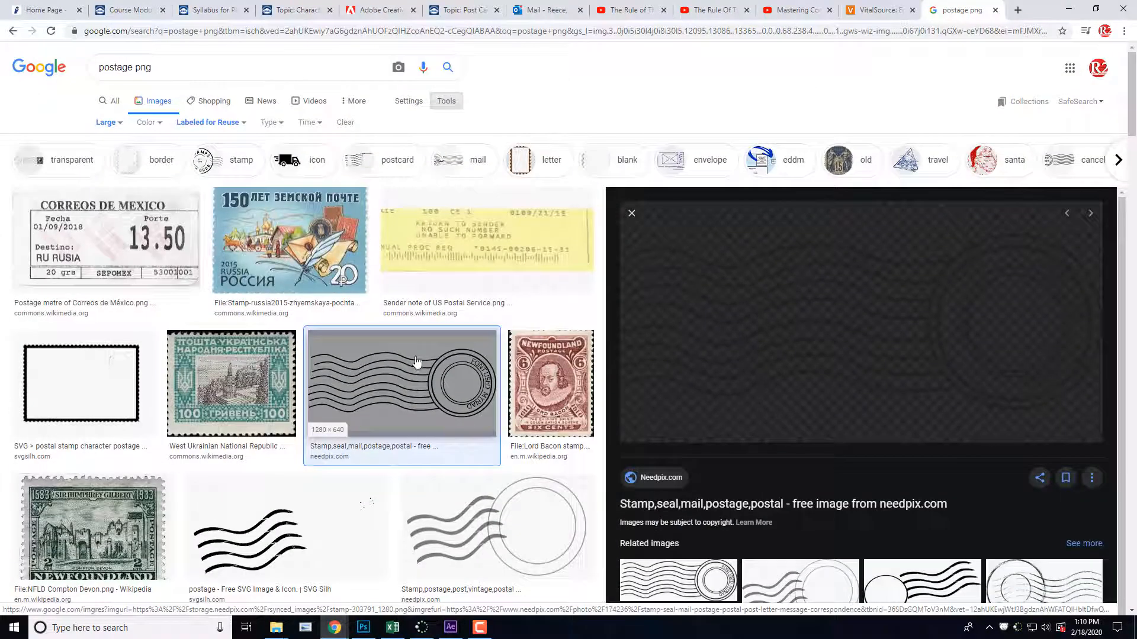
pyautogui.scroll(-1, 366, 367)
pyautogui.scroll(-10, 367, 396)
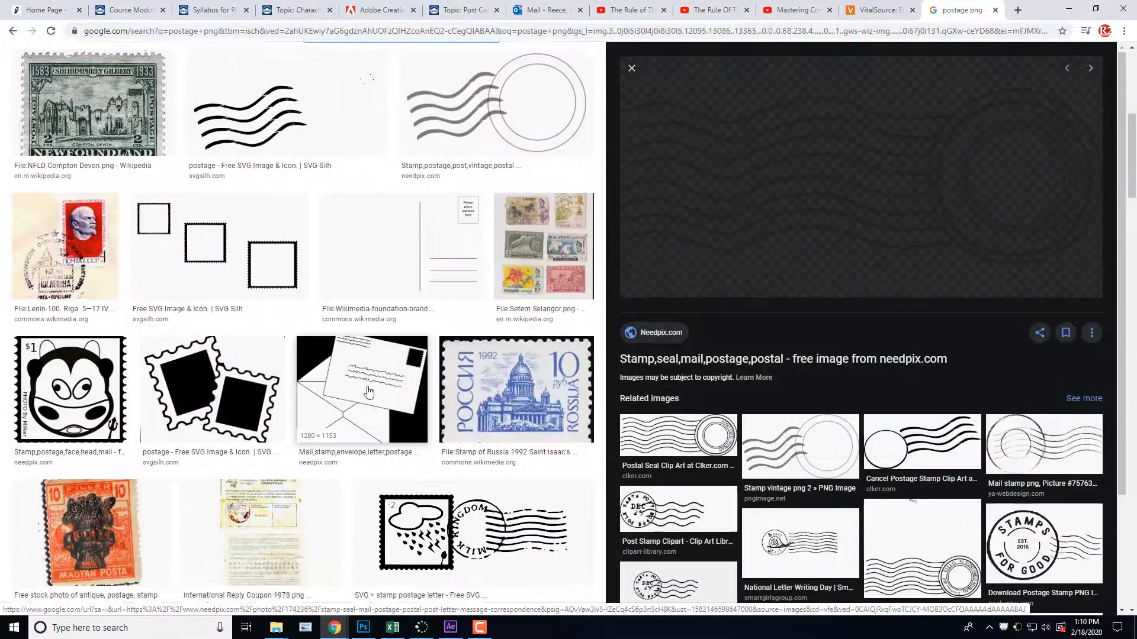
pyautogui.scroll(3, 368, 394)
# Step: Preview the SVG Silh rain-cloud stamp with the "Milk Kingdom" postmark and look through its related images
pyautogui.click(502, 324)
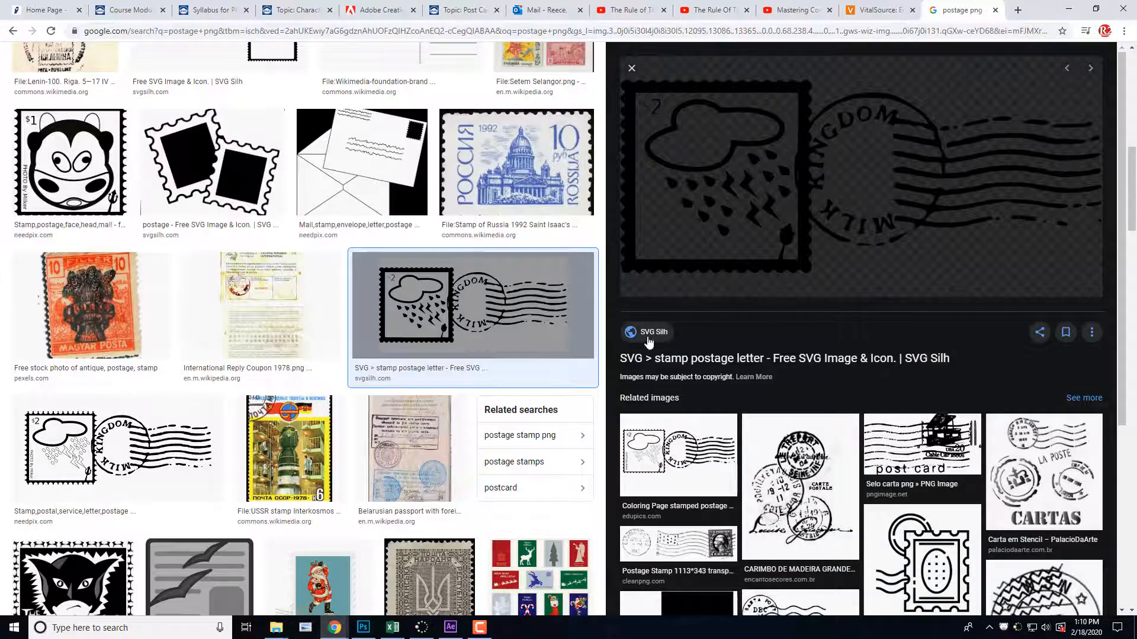
pyautogui.scroll(-5, 647, 329)
pyautogui.scroll(-5, 389, 505)
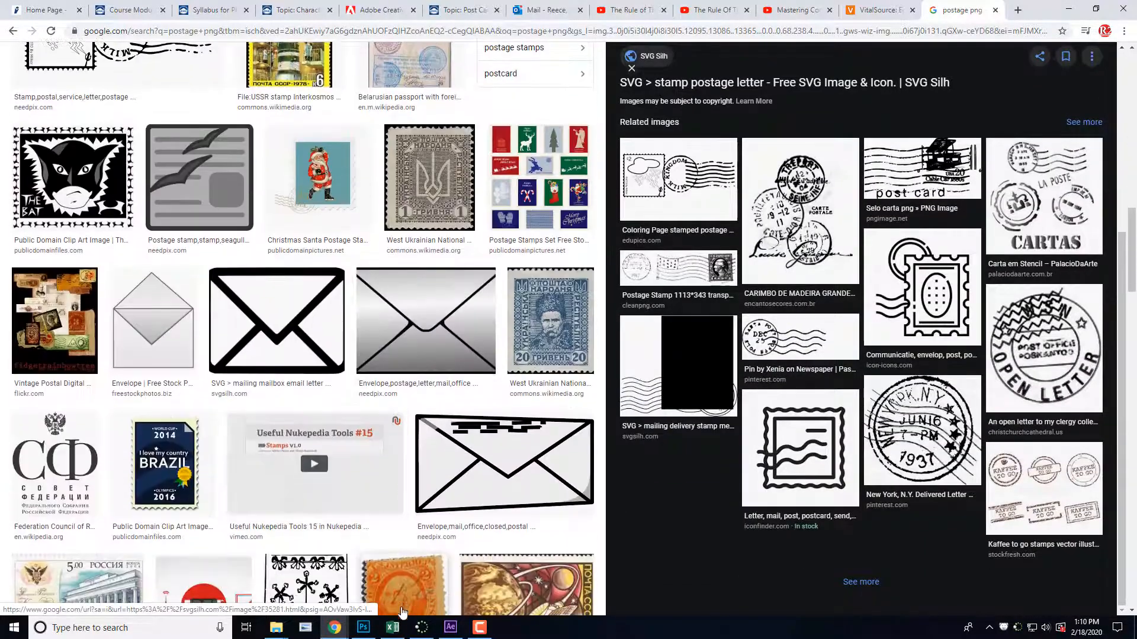
# Step: Switch to Photoshop and set up a new document with the Landscape, 5 x 7 photo preset at 300 ppi
pyautogui.click(363, 628)
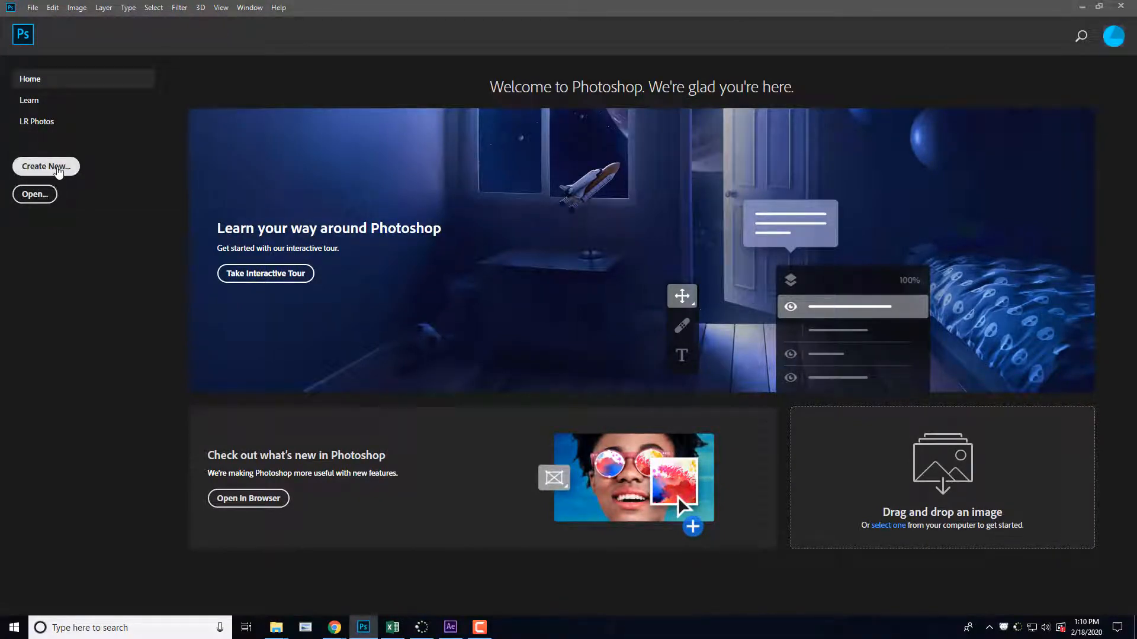
pyautogui.click(63, 170)
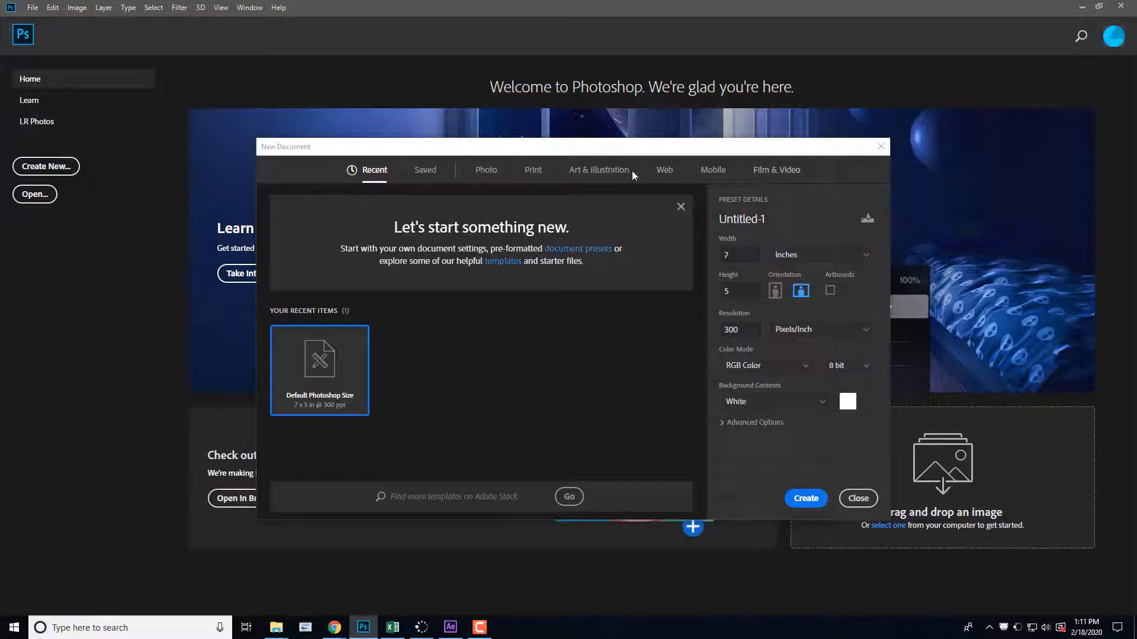
pyautogui.click(490, 173)
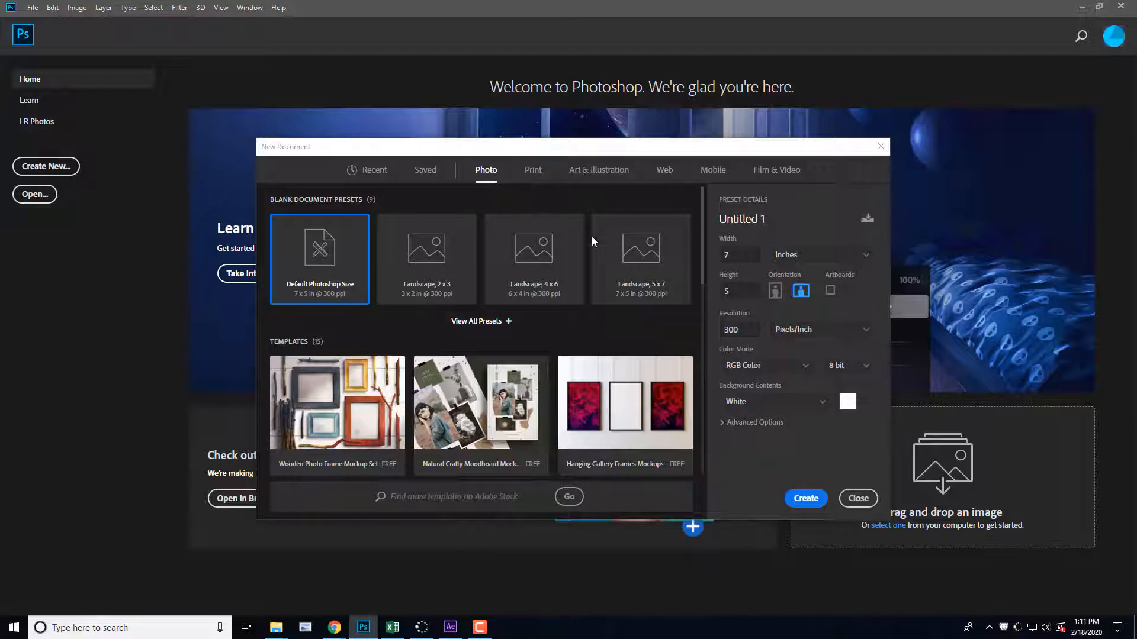
pyautogui.click(635, 263)
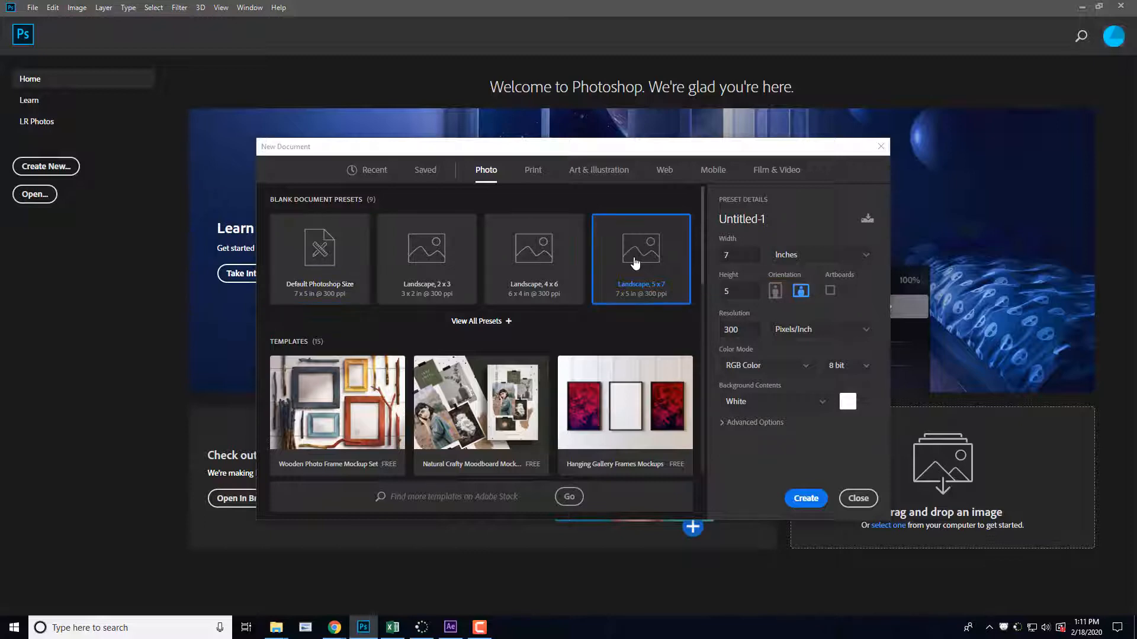
pyautogui.click(530, 171)
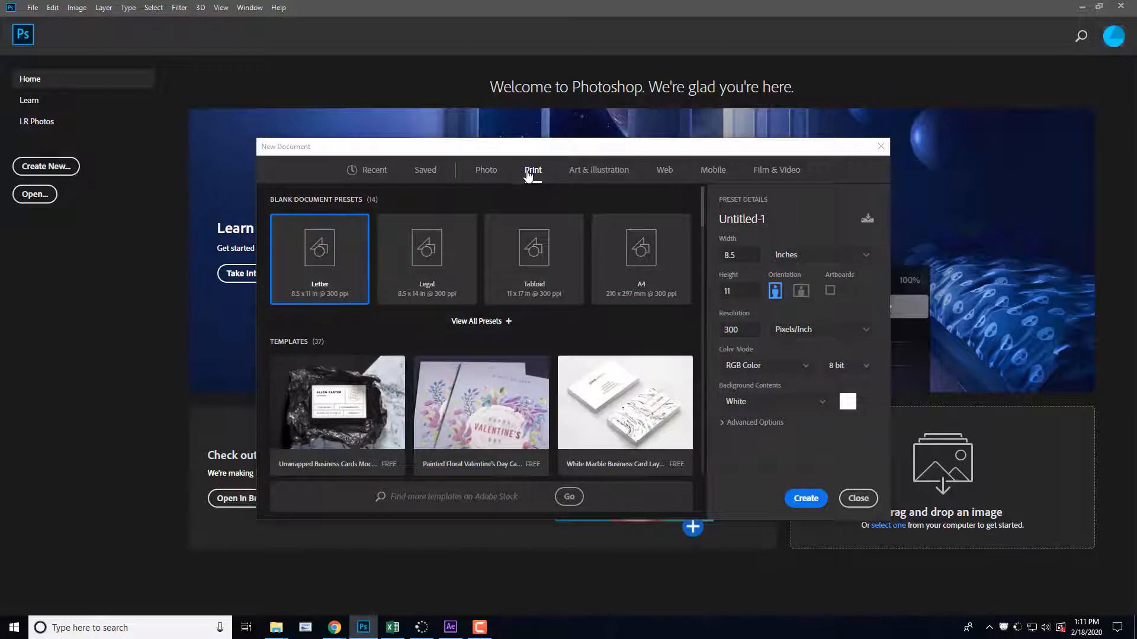
pyautogui.click(486, 170)
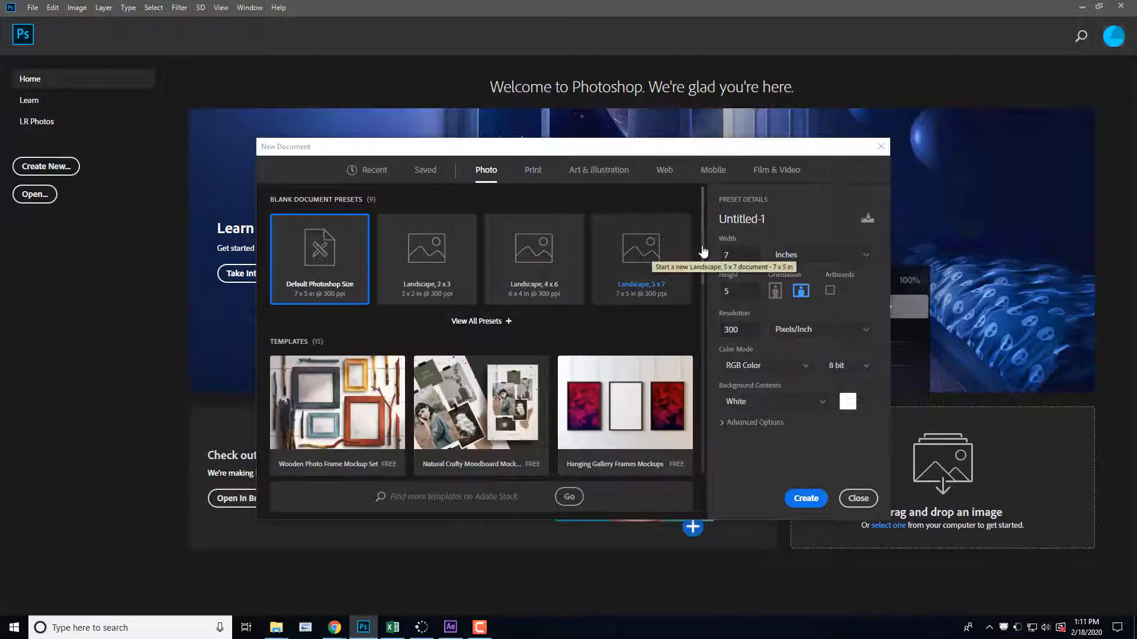
pyautogui.click(643, 253)
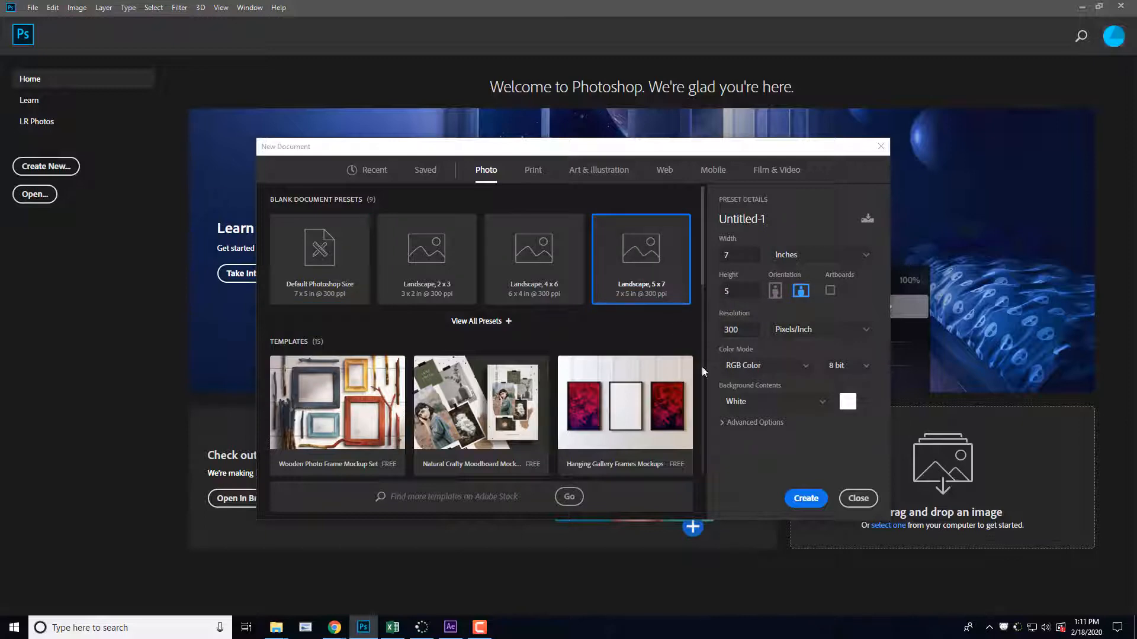
# Step: Name the new document "Post Card SF" and create it
pyautogui.doubleClick(748, 220)
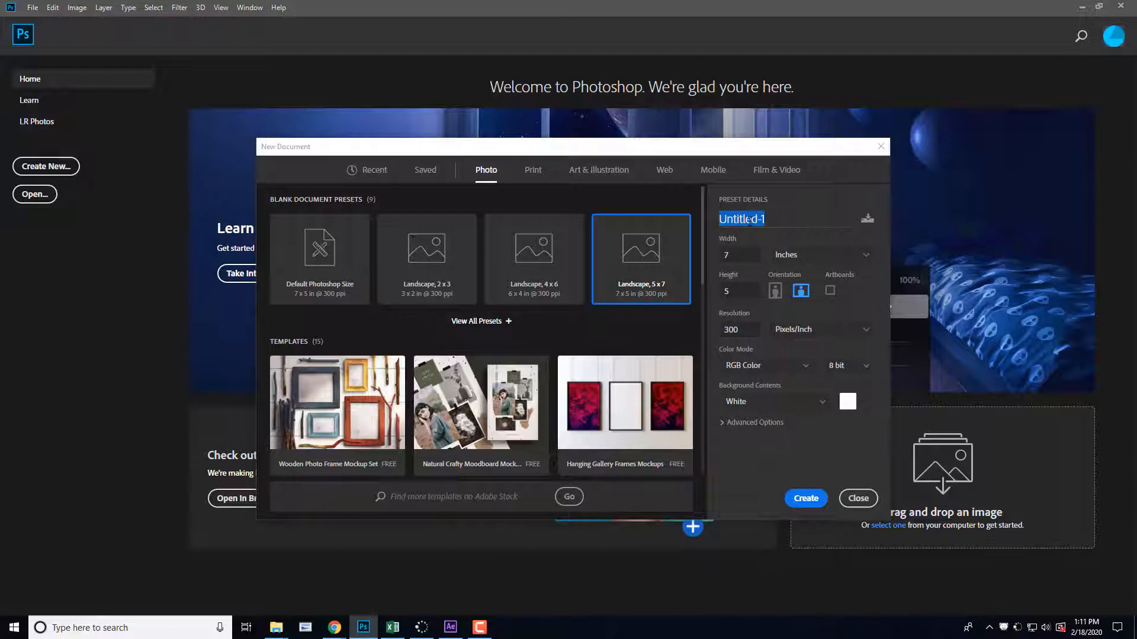
pyautogui.write('Post Card SF')
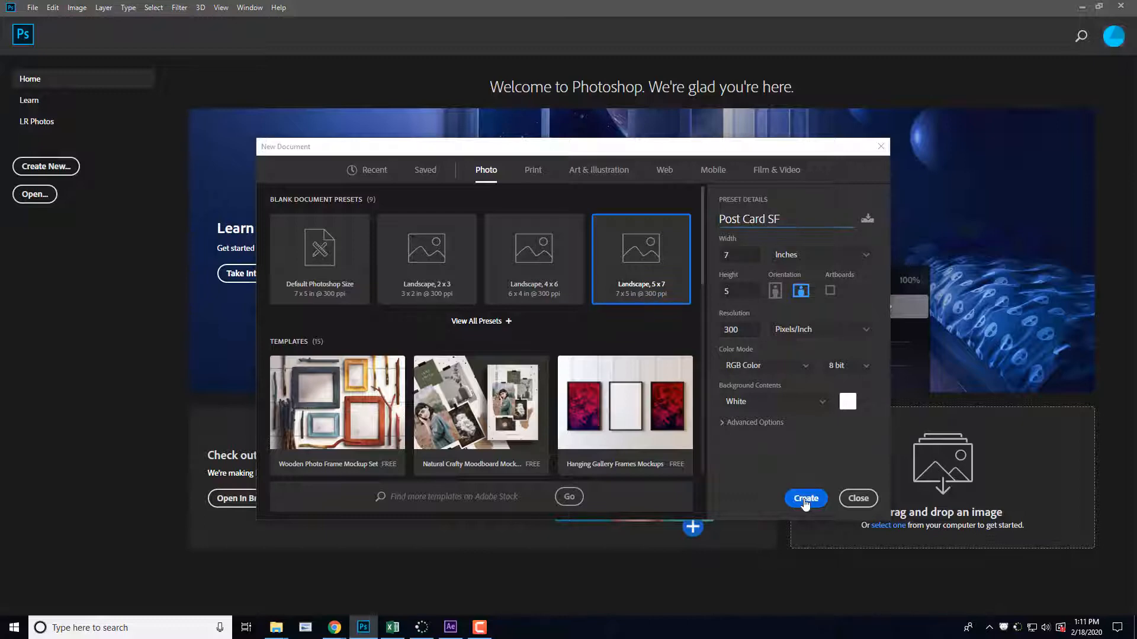
pyautogui.click(805, 499)
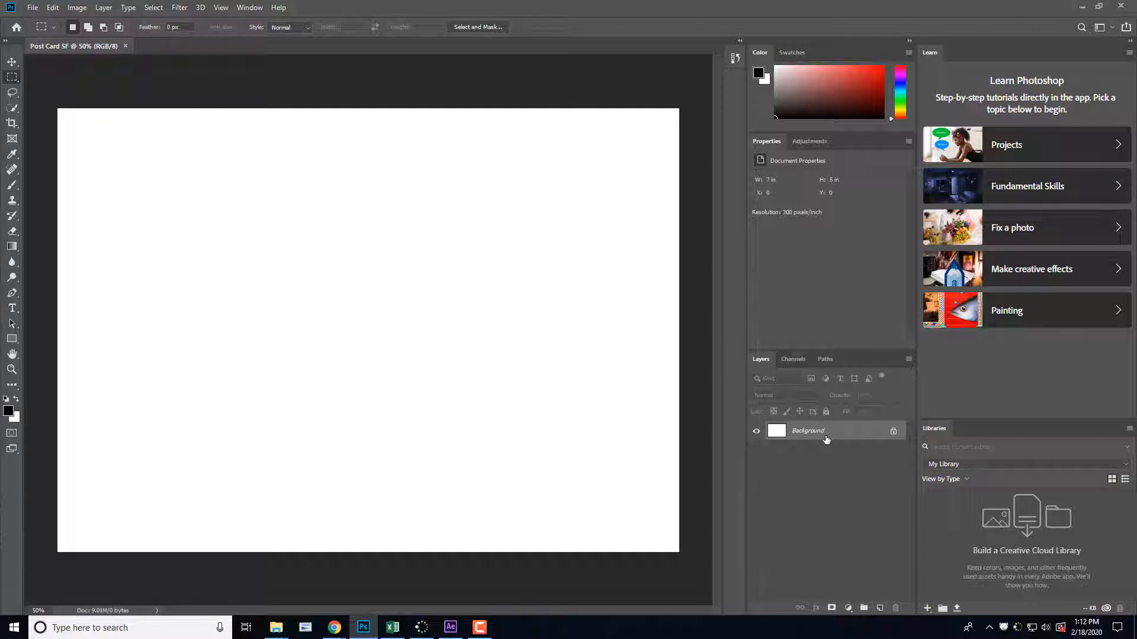
pyautogui.click(33, 8)
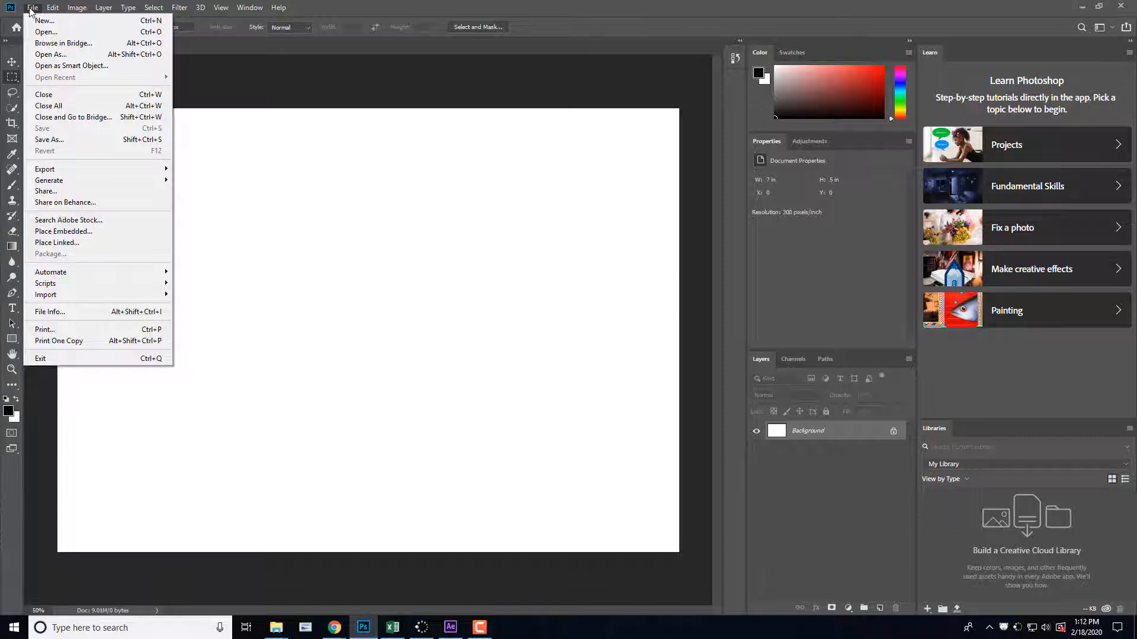
pyautogui.moveTo(53, 8)
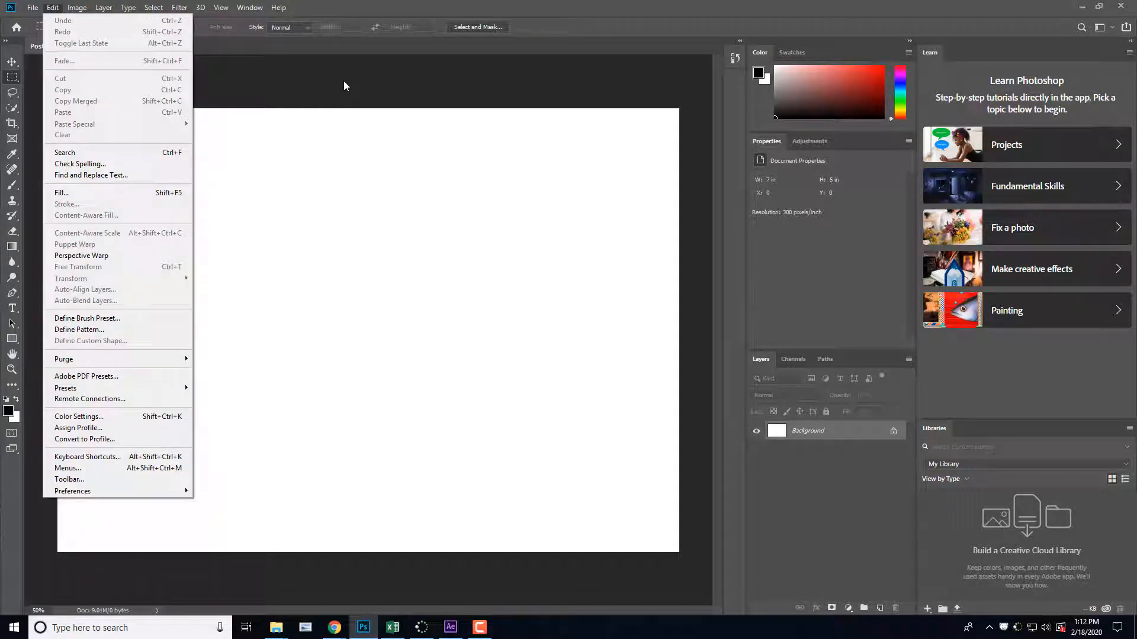
pyautogui.click(343, 81)
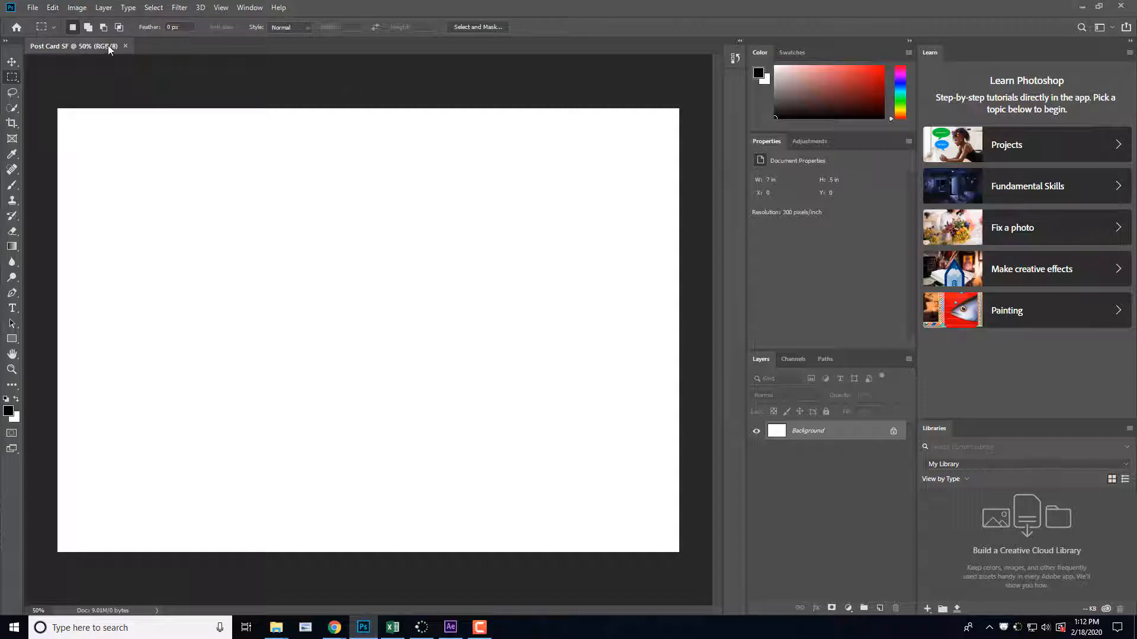
pyautogui.click(9, 10)
pyautogui.click(9, 10)
pyautogui.click(16, 28)
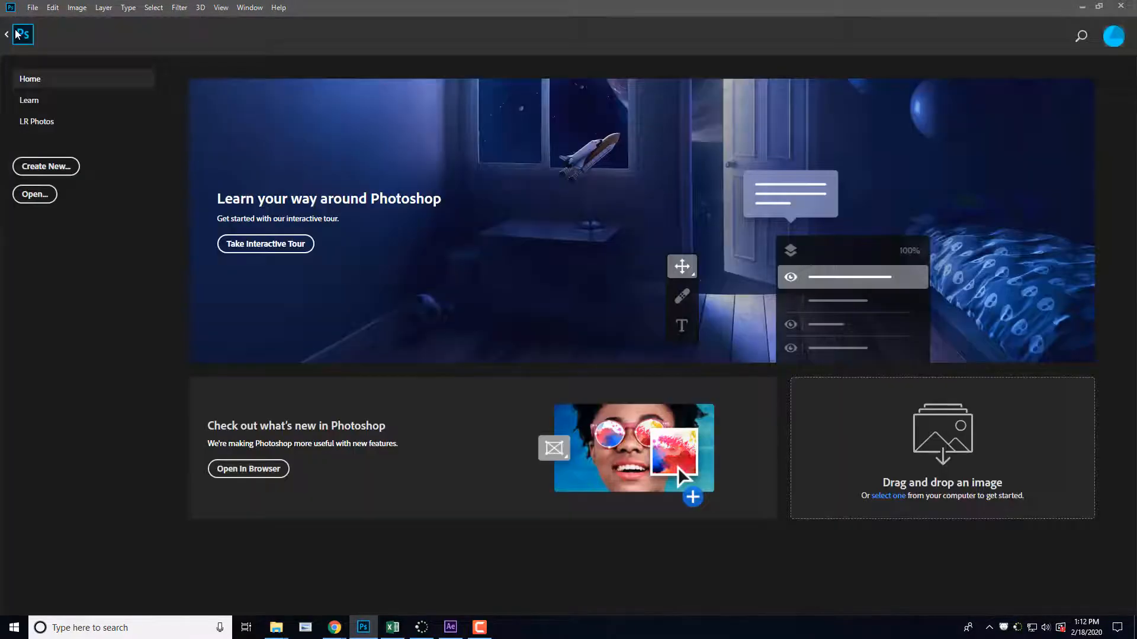
pyautogui.click(60, 176)
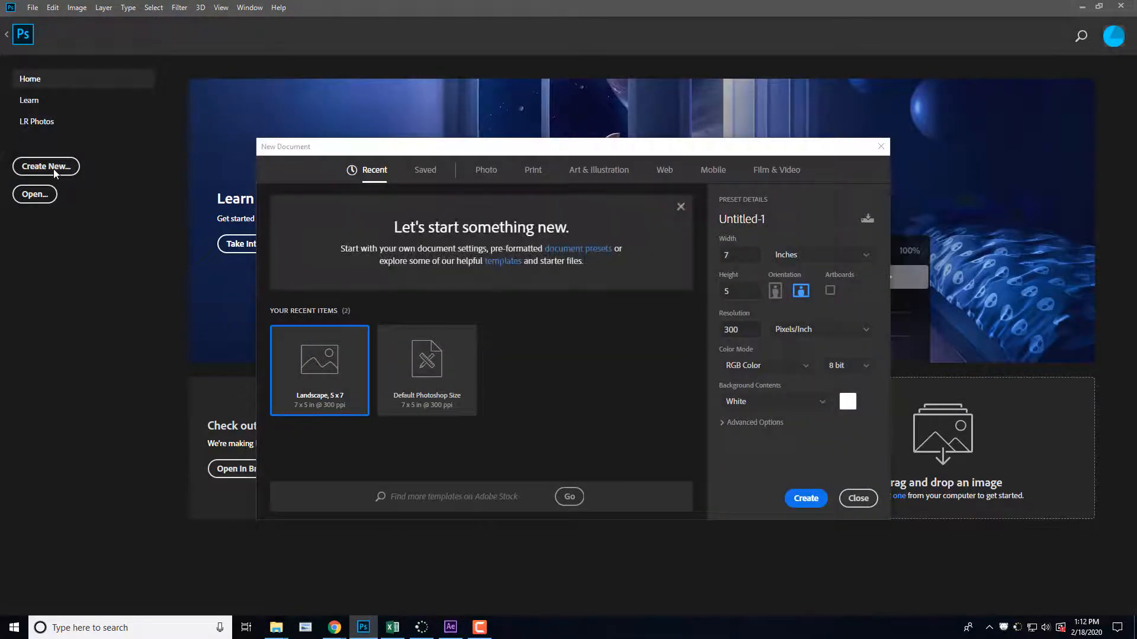
pyautogui.click(485, 171)
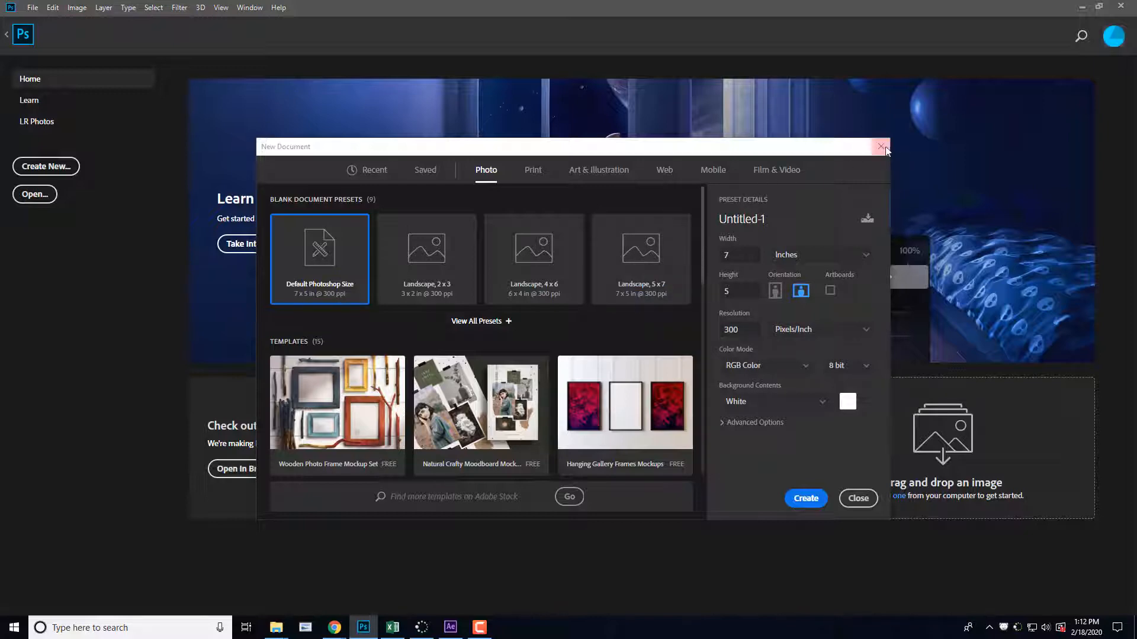
pyautogui.click(881, 146)
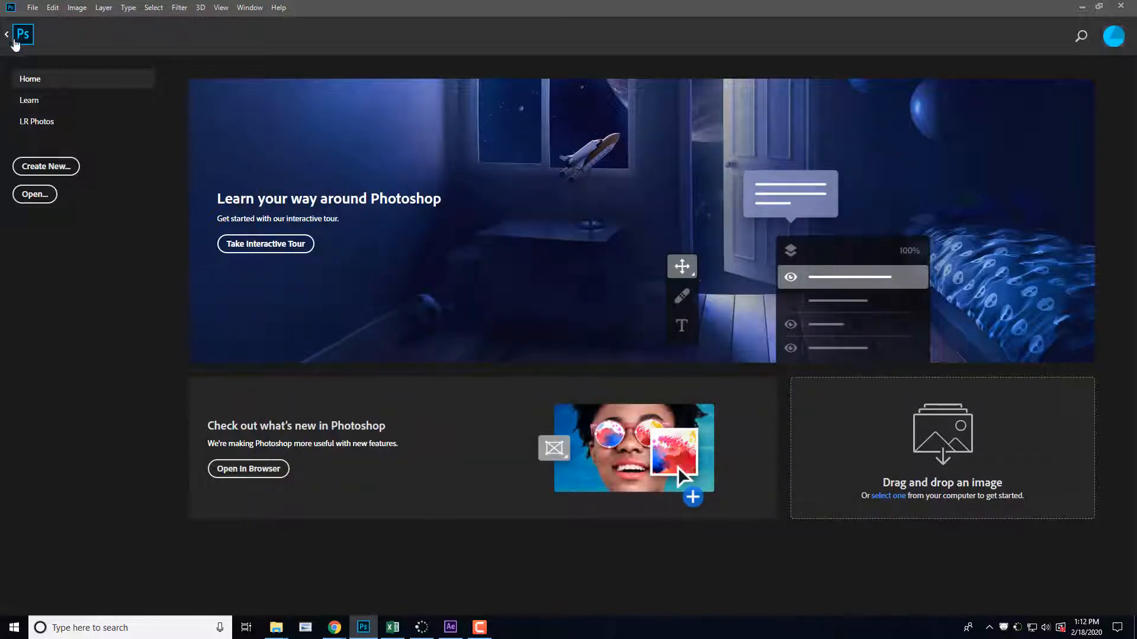
pyautogui.click(7, 35)
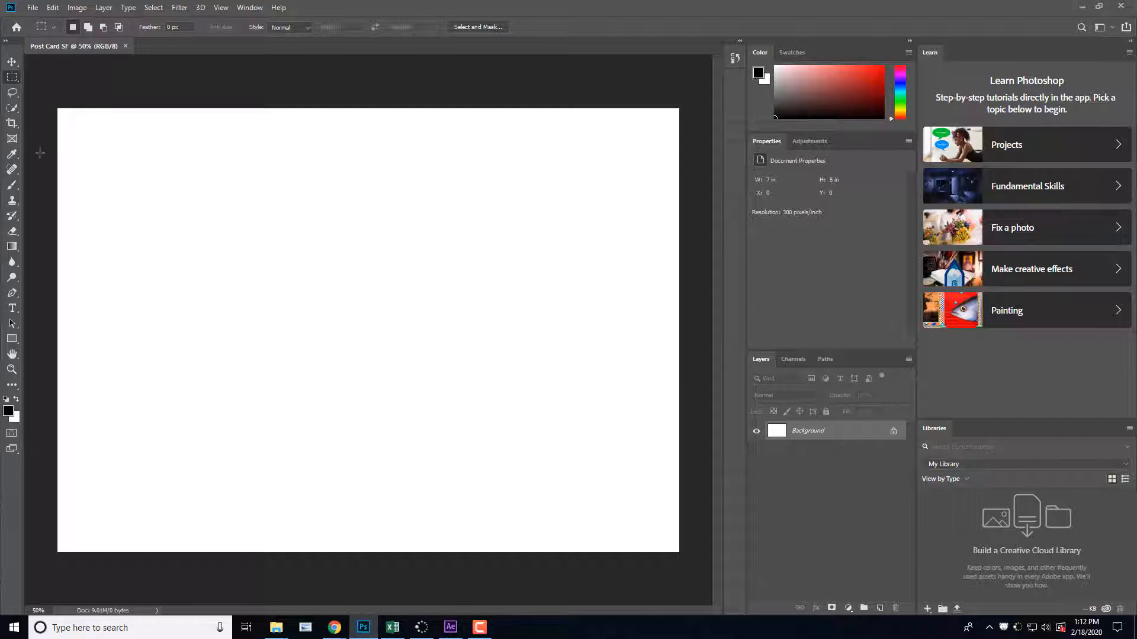
# Step: Start opening an image file and browse to the Student_Data folder on the Data (D:) drive
pyautogui.click(30, 9)
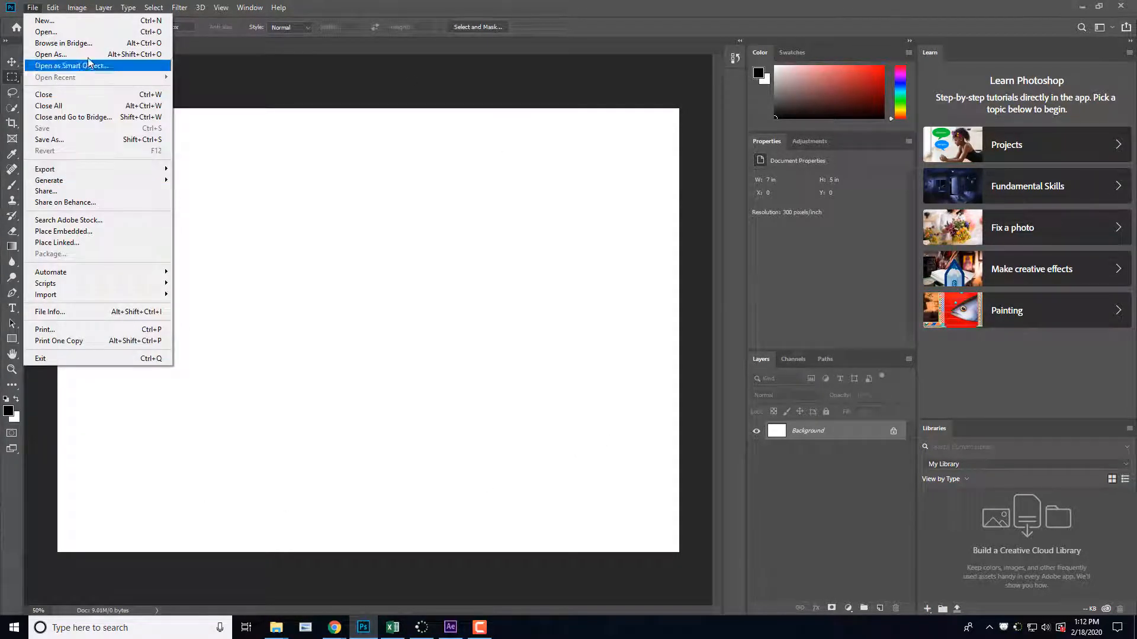
pyautogui.click(87, 33)
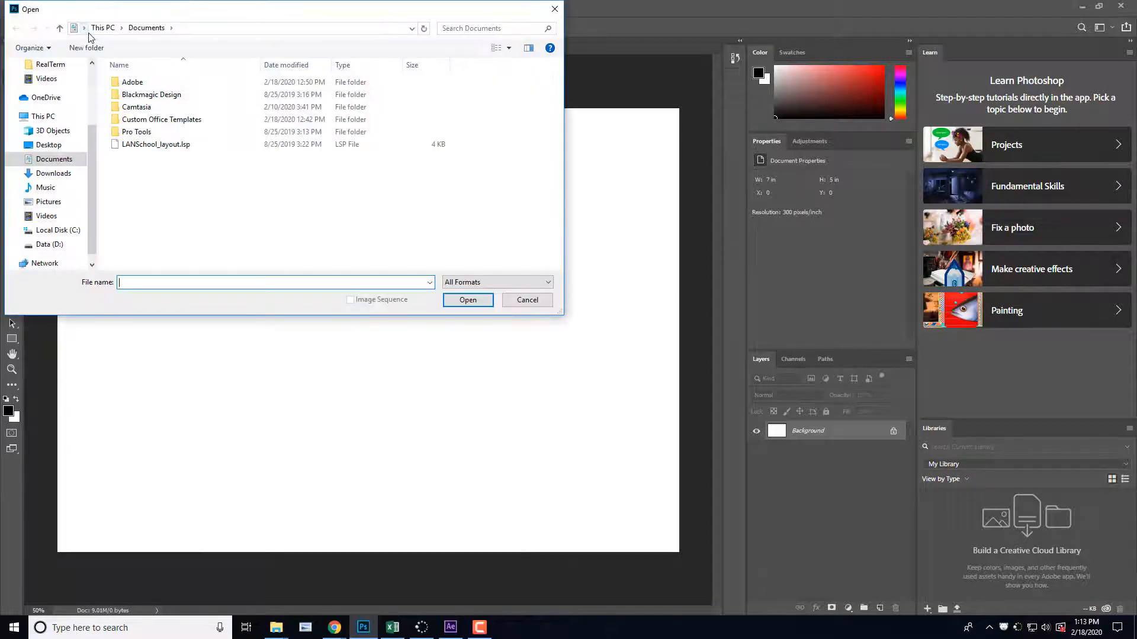
pyautogui.click(50, 244)
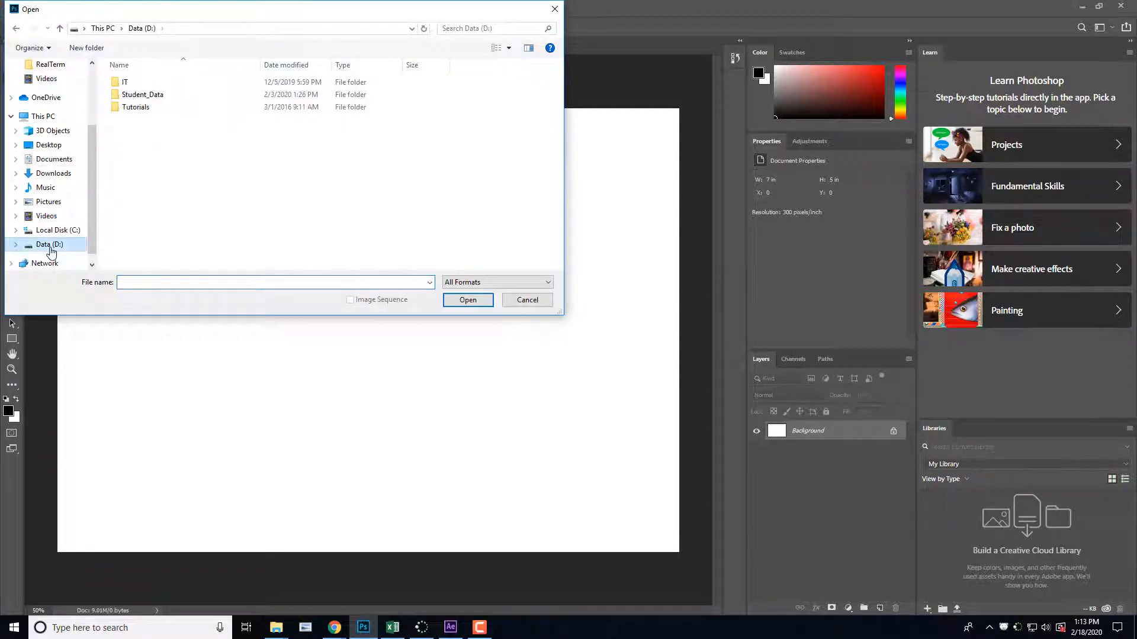
pyautogui.click(158, 97)
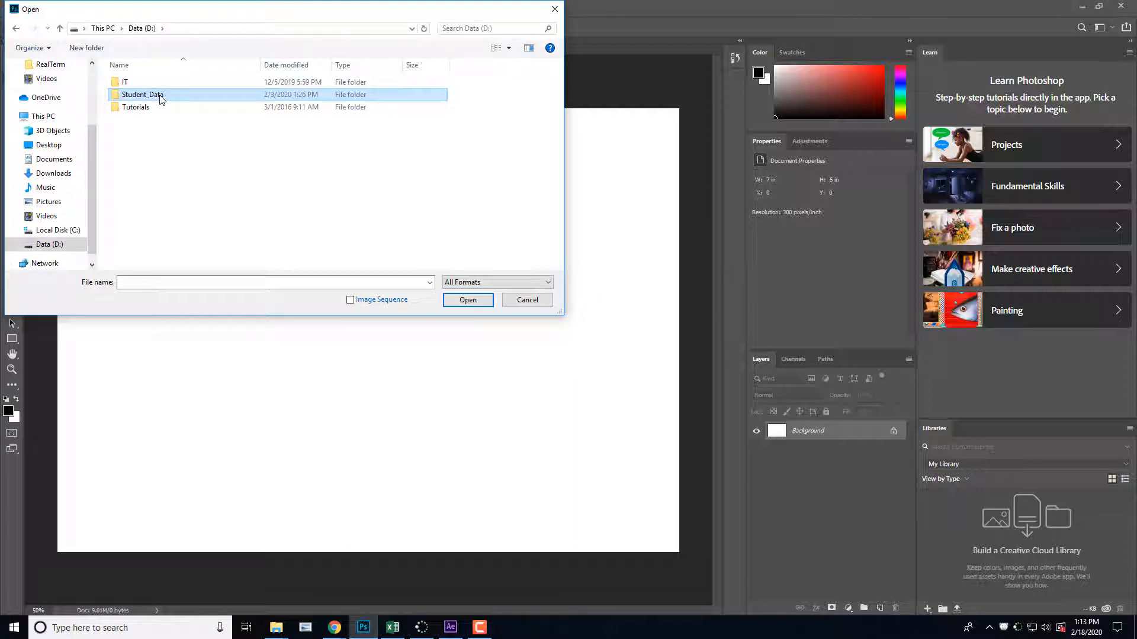
pyautogui.click(537, 303)
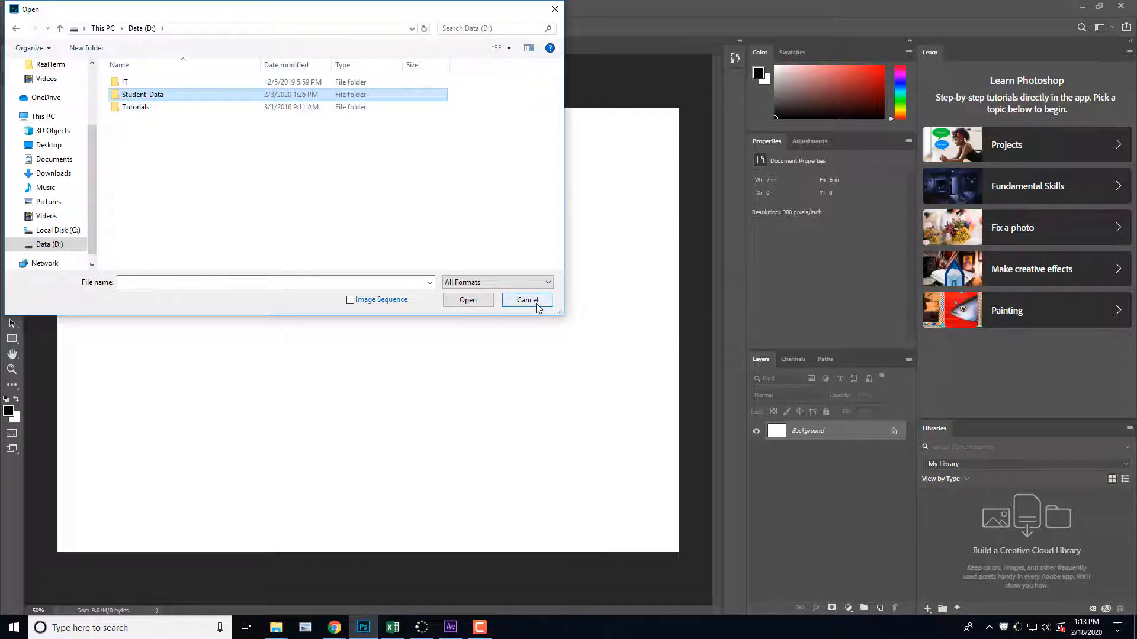
pyautogui.click(146, 97)
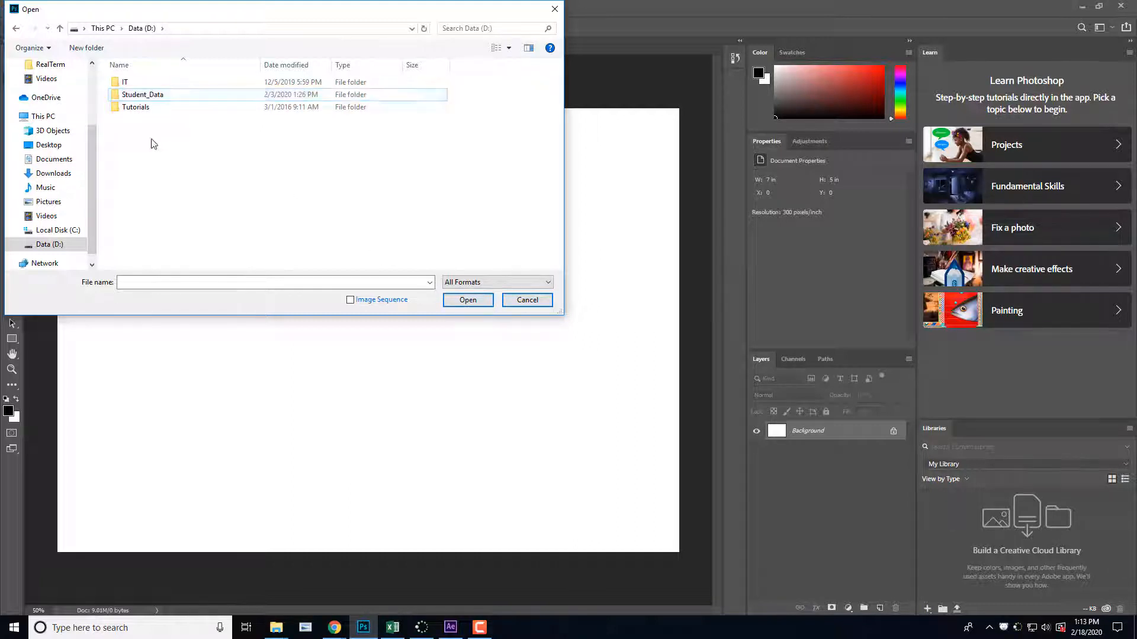
pyautogui.doubleClick(142, 95)
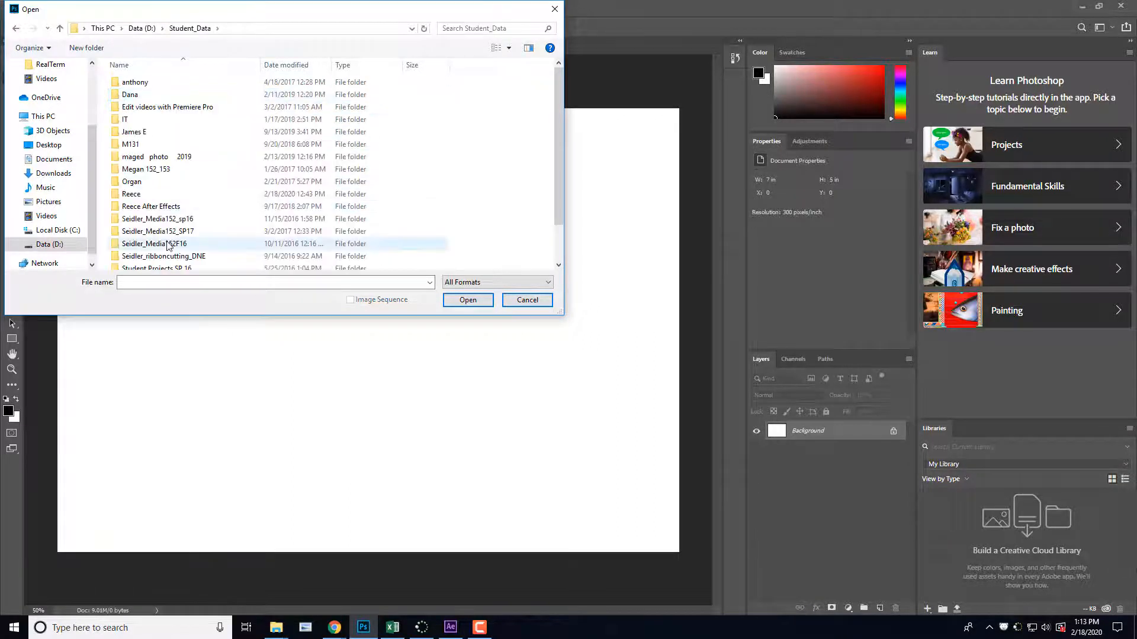
# Step: Open the GoldenGateBridge-001 photo from the Post Card Project folder inside the instructor's art 132 folder
pyautogui.scroll(-1, 168, 246)
pyautogui.doubleClick(152, 149)
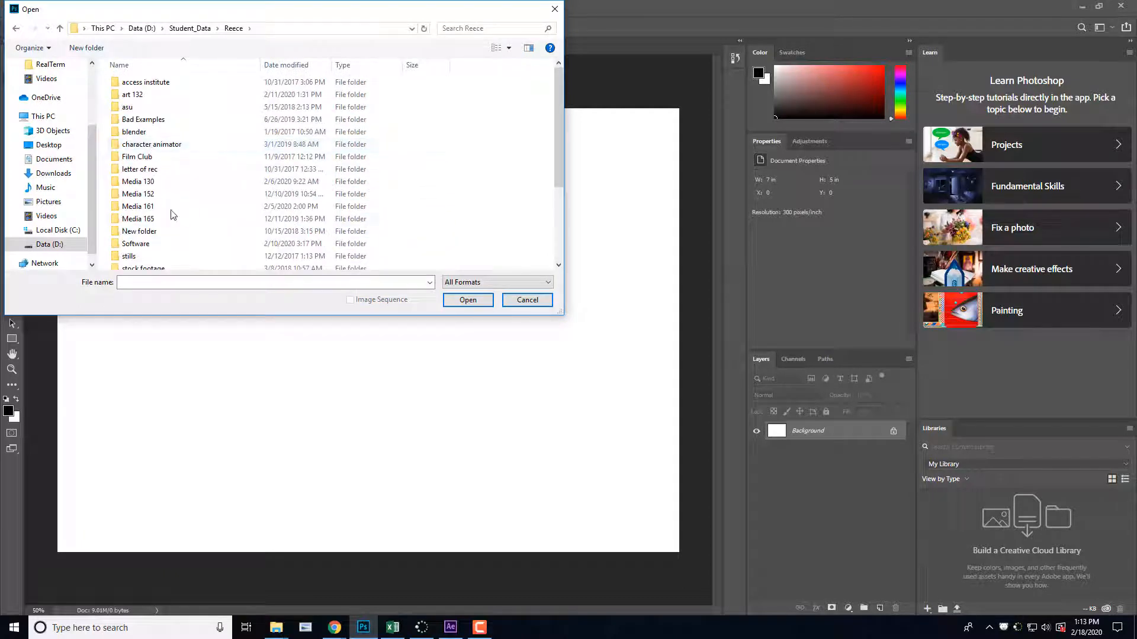
pyautogui.scroll(-1, 173, 225)
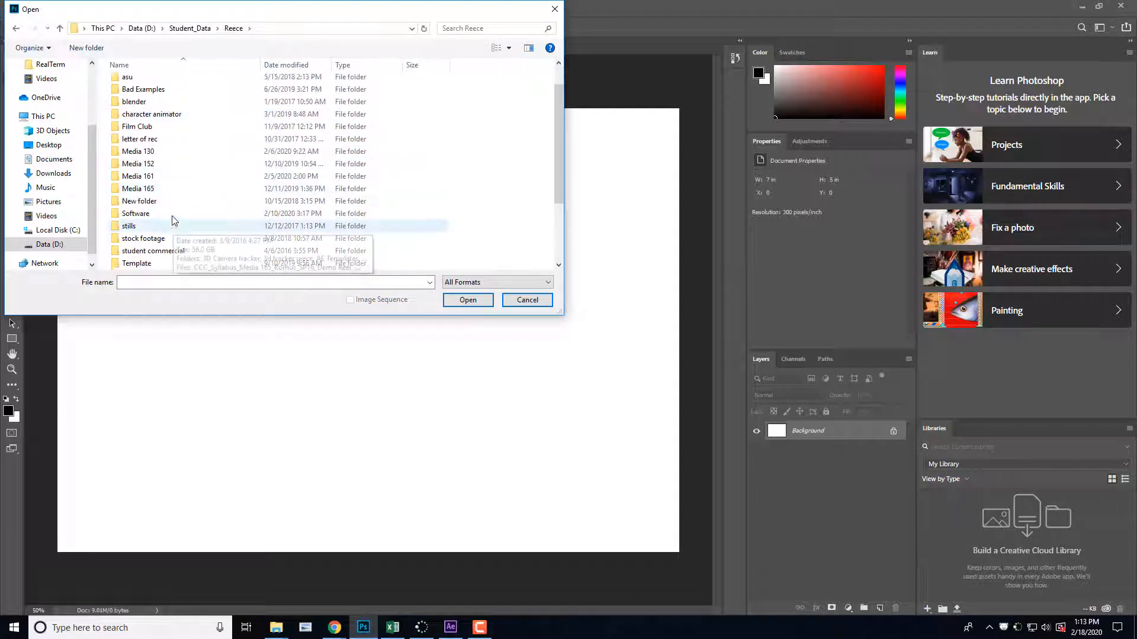
pyautogui.scroll(1, 170, 172)
pyautogui.doubleClick(158, 99)
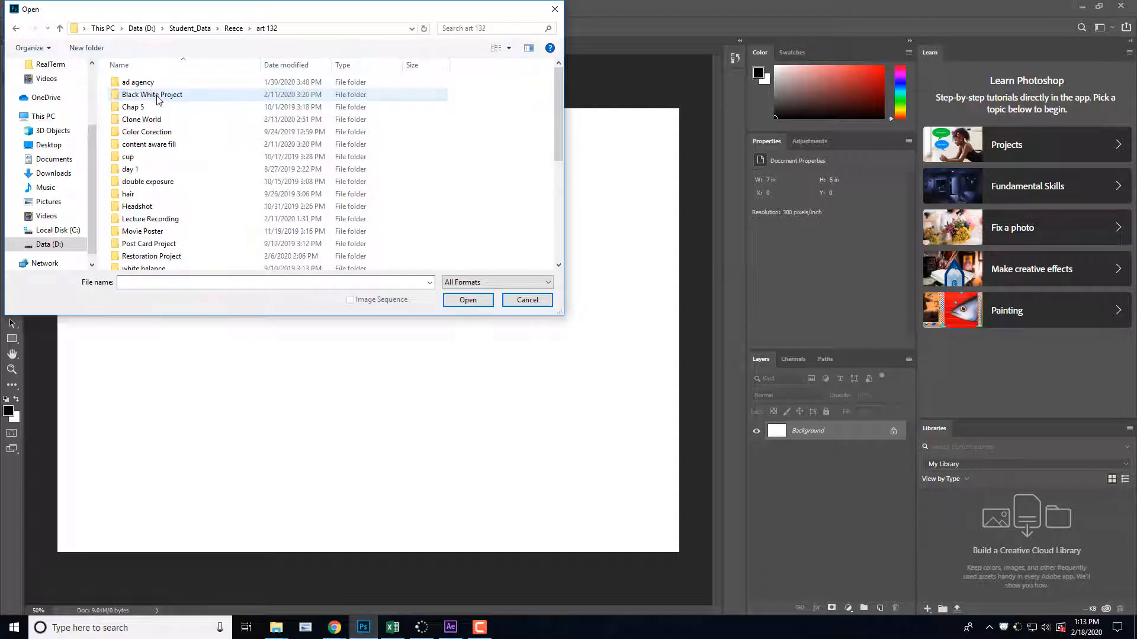
pyautogui.scroll(-3, 169, 219)
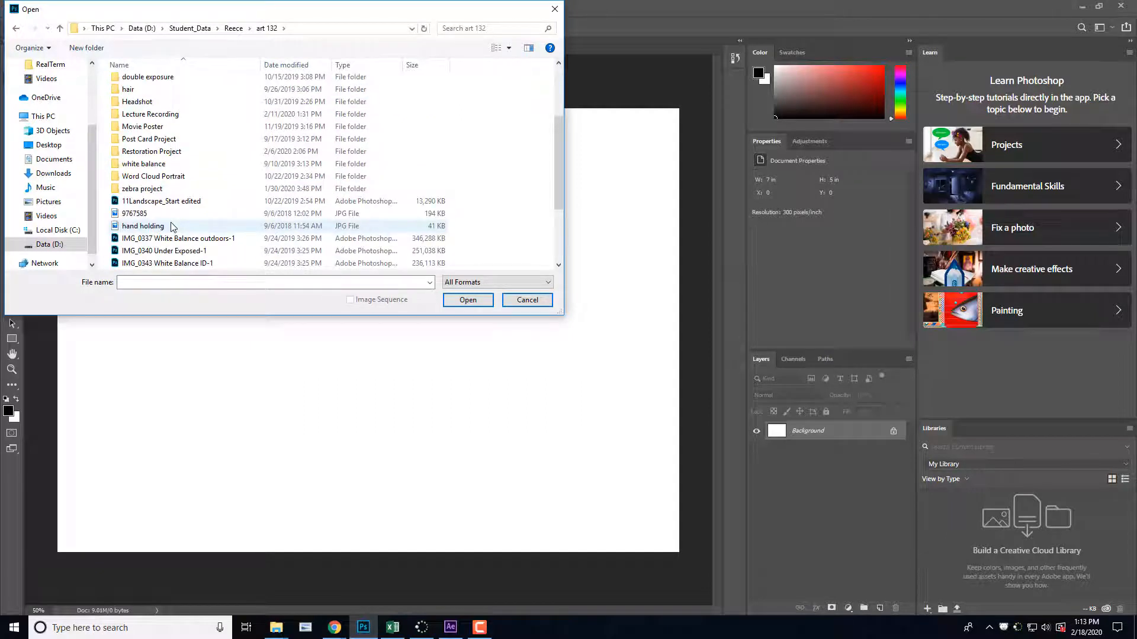
pyautogui.doubleClick(174, 141)
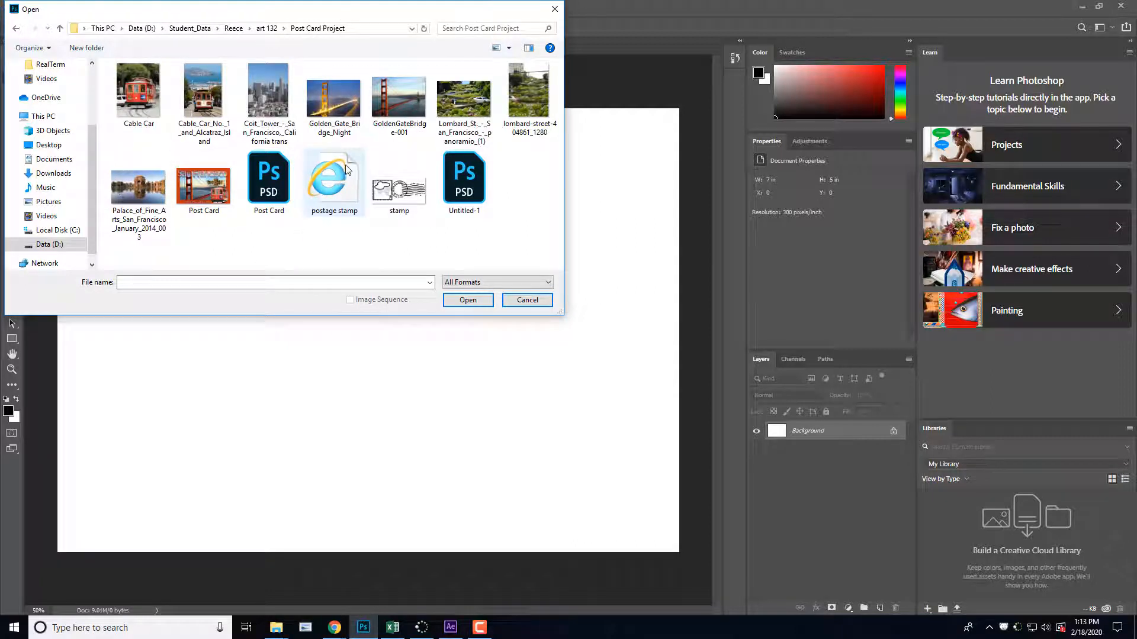
pyautogui.click(406, 95)
pyautogui.click(474, 304)
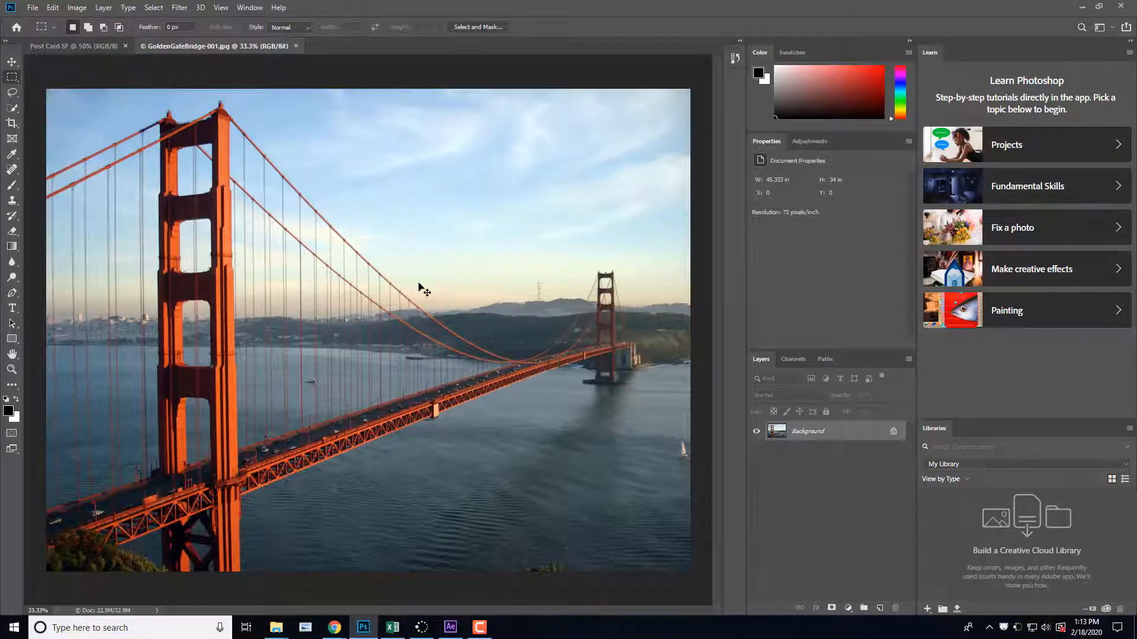
# Step: Select the entire Golden Gate Bridge photo and move a copy into the Post Card SF document with the Move tool
pyautogui.hotkey('ctrl', 'a')
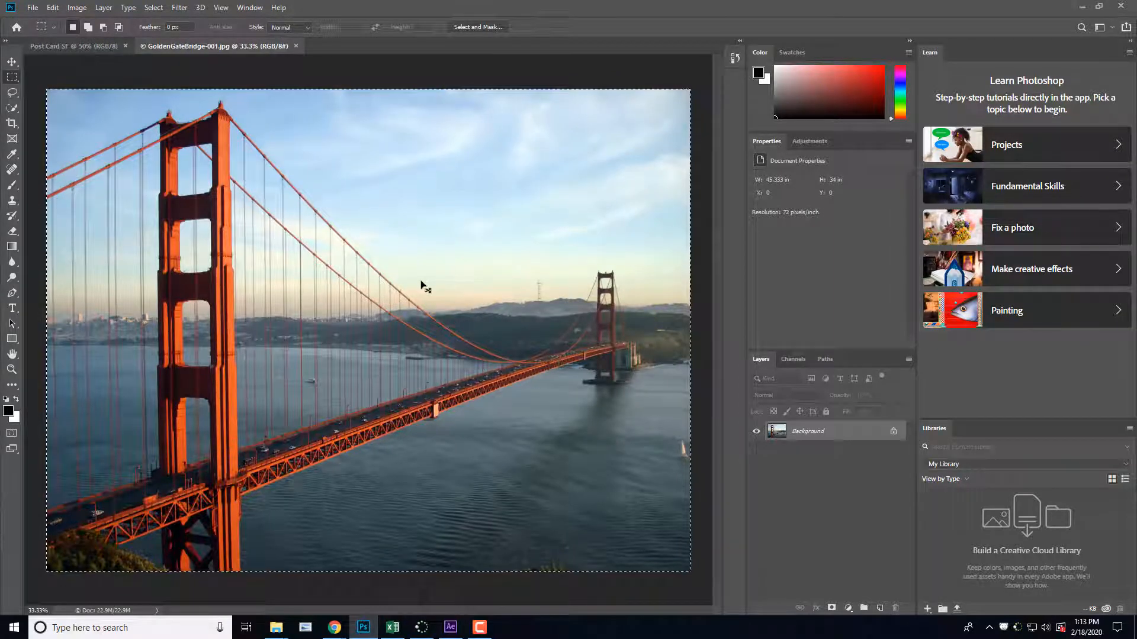
pyautogui.click(15, 62)
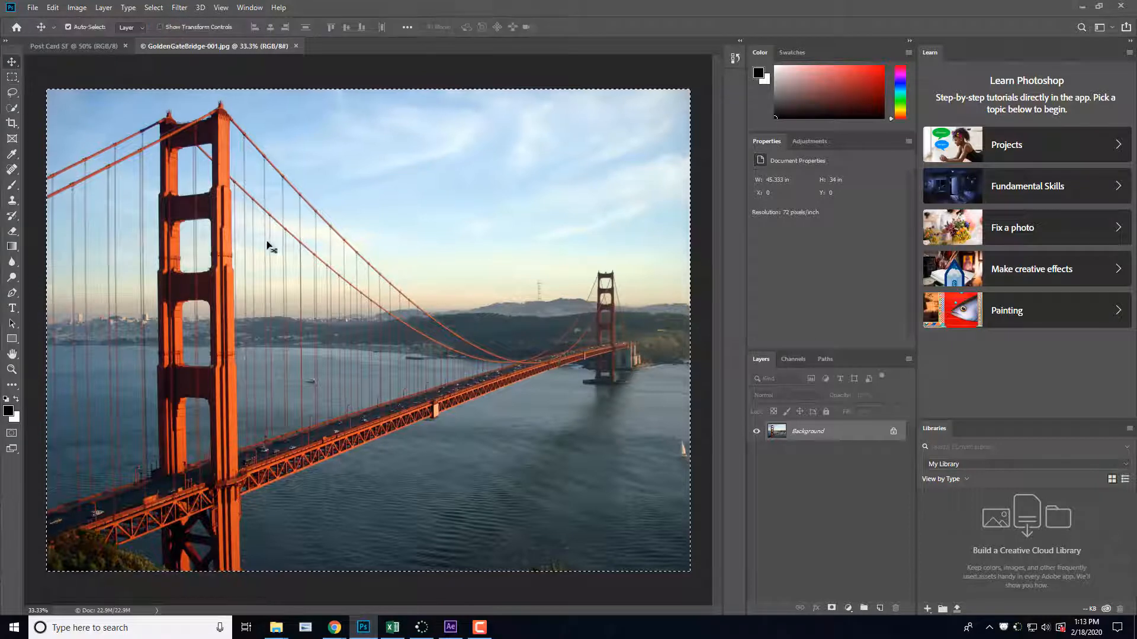
pyautogui.moveTo(323, 276); pyautogui.dragTo(379, 377)
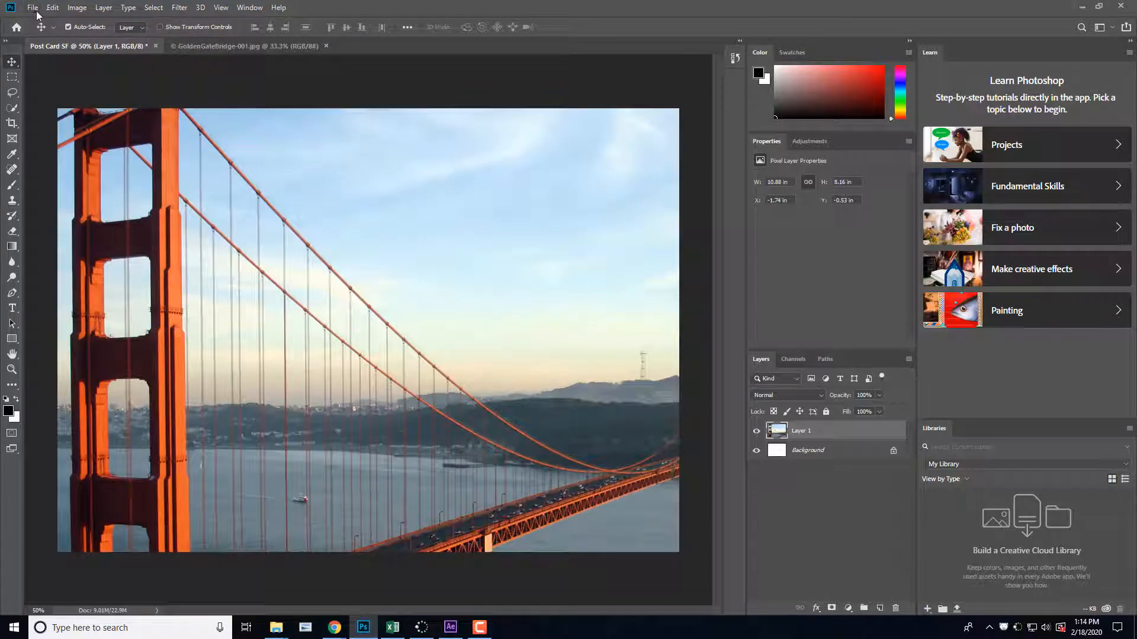
# Step: Scale the bridge layer proportionally to about 67.5% and position it so both bridge towers show and the photo covers the whole postcard
pyautogui.hotkey('ctrl', 't')
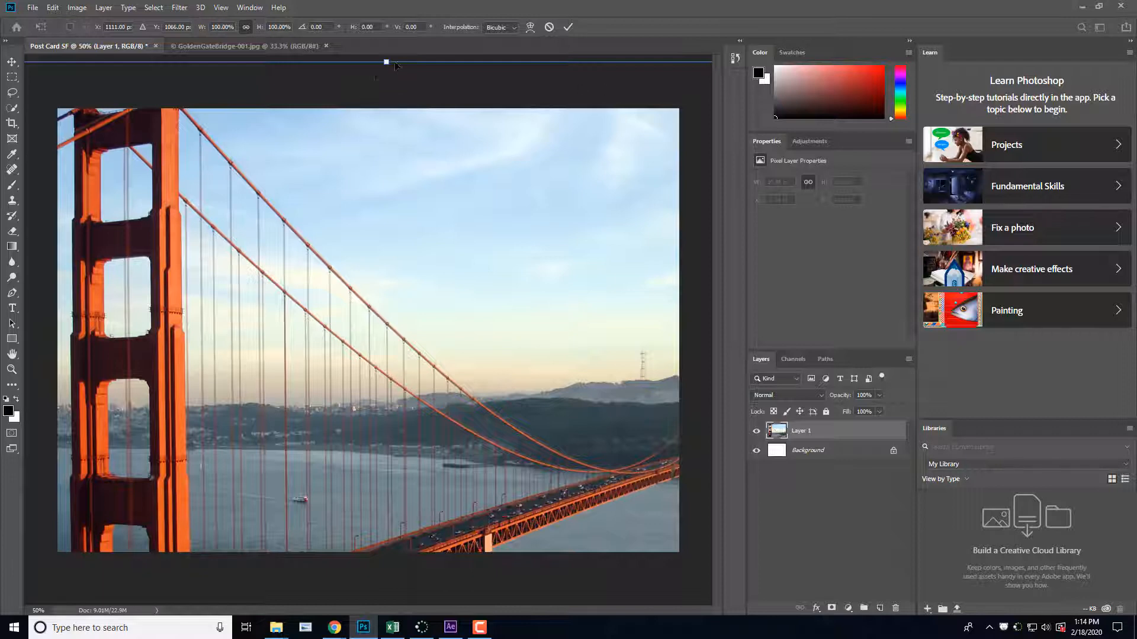
pyautogui.hotkey('ctrl', '-')
pyautogui.hotkey('ctrl', '-')
pyautogui.hotkey('ctrl', '-')
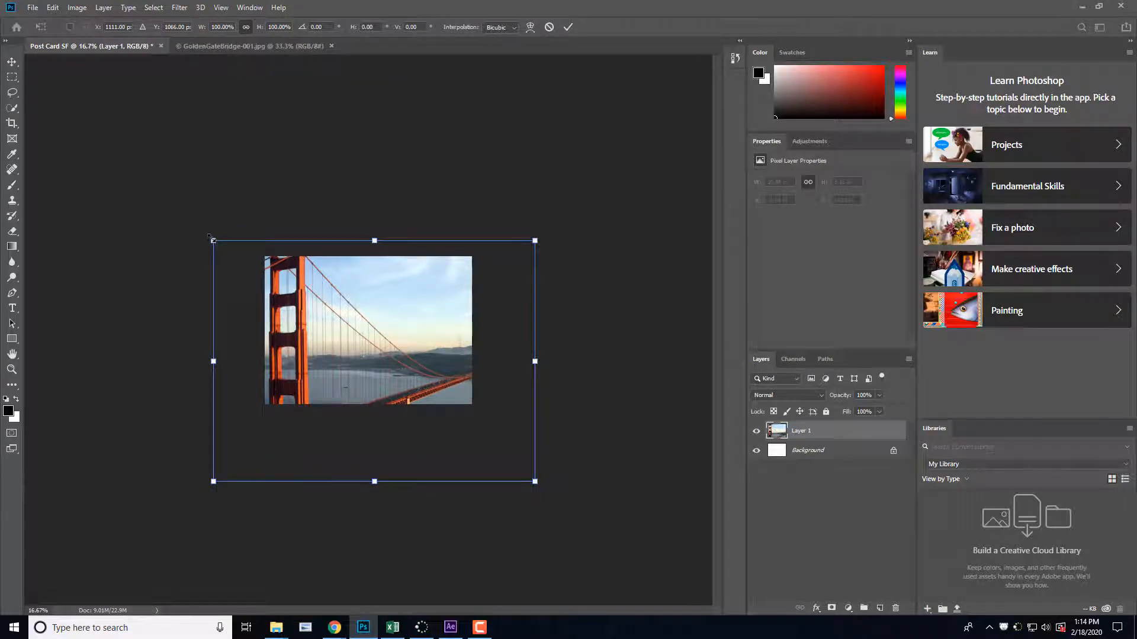
pyautogui.moveTo(213, 239); pyautogui.dragTo(338, 336)
pyautogui.moveTo(433, 425); pyautogui.dragTo(363, 346)
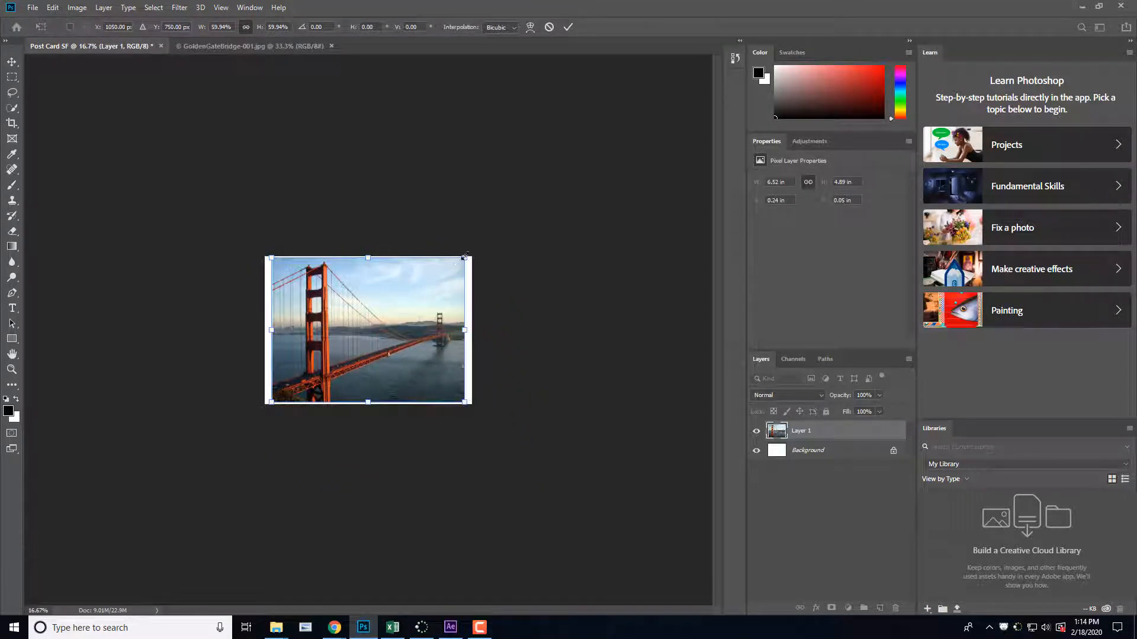
pyautogui.moveTo(464, 259); pyautogui.dragTo(499, 245)
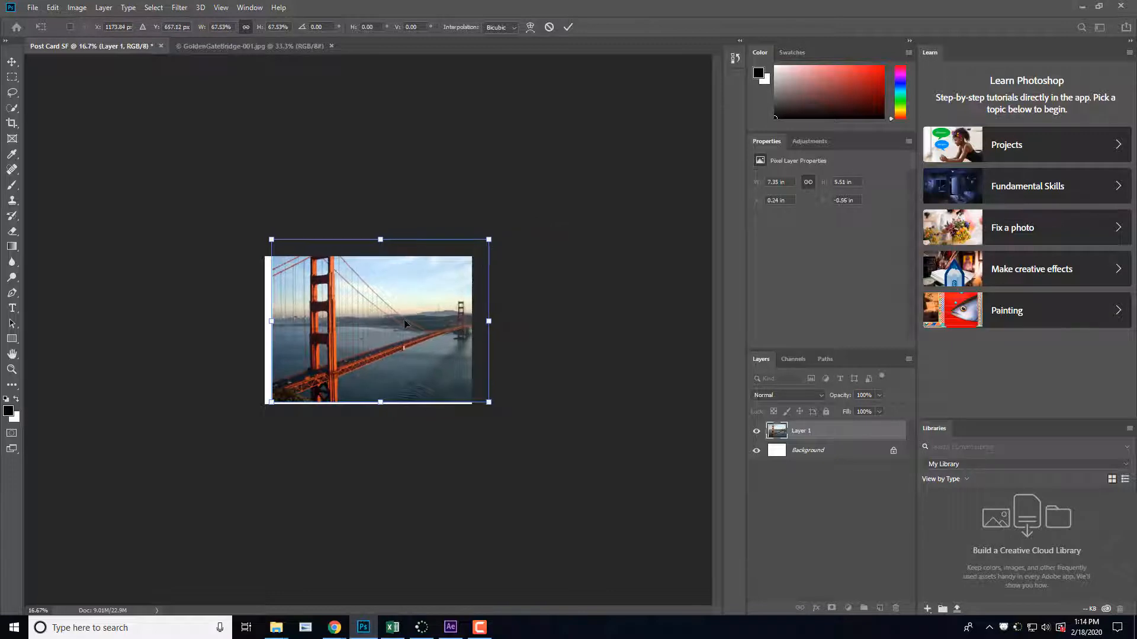
pyautogui.moveTo(403, 319); pyautogui.dragTo(396, 334)
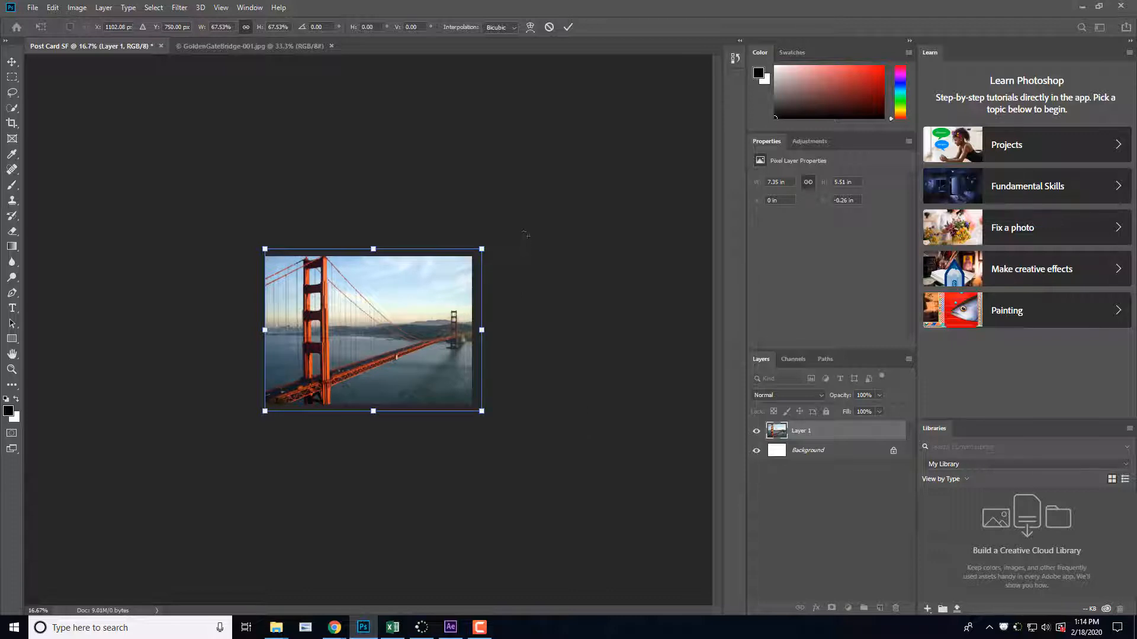
pyautogui.click(566, 29)
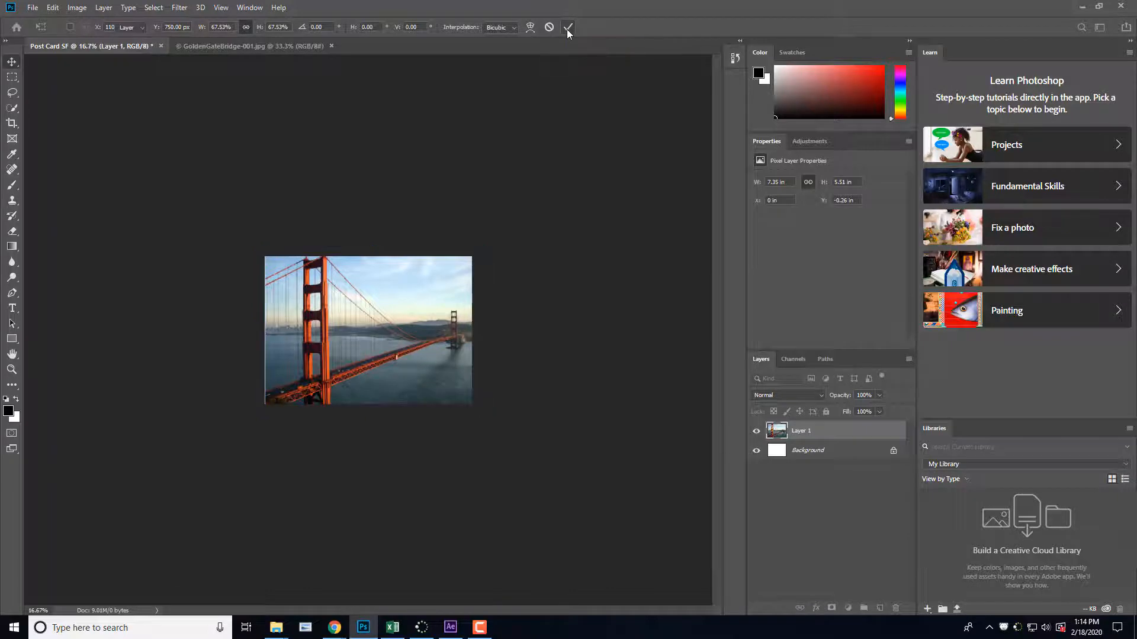
pyautogui.click(803, 452)
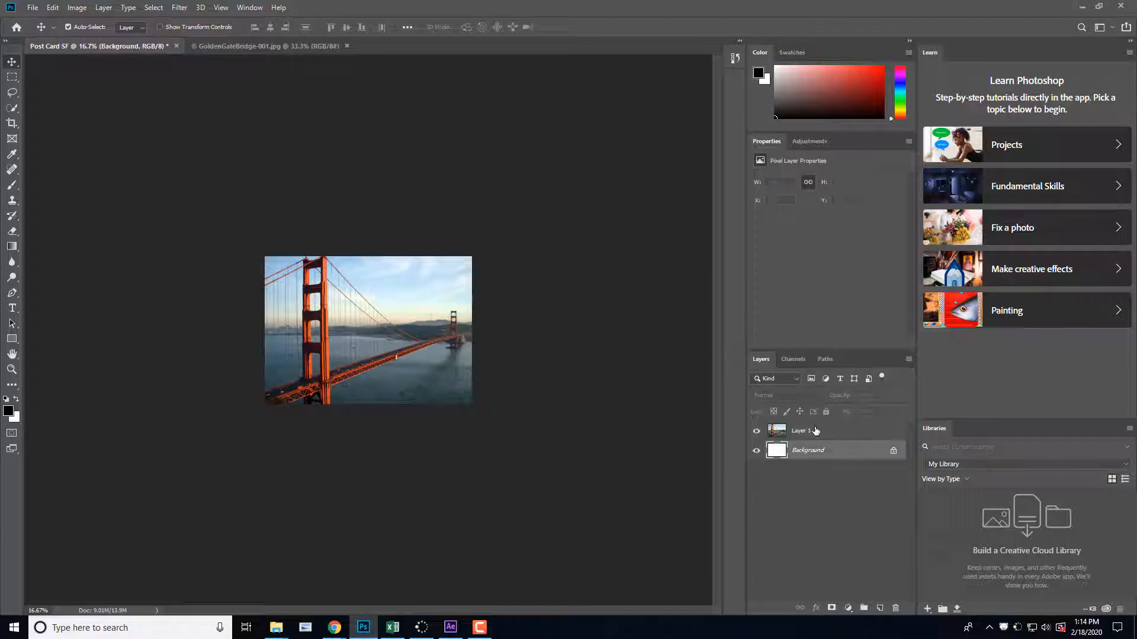
pyautogui.click(815, 431)
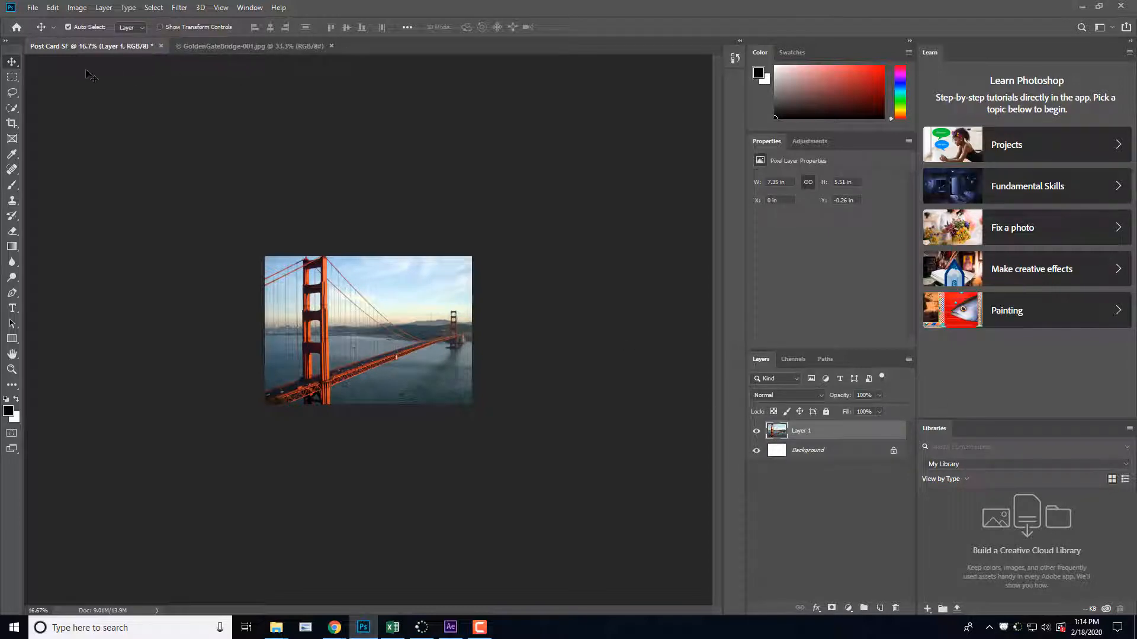
pyautogui.click(36, 10)
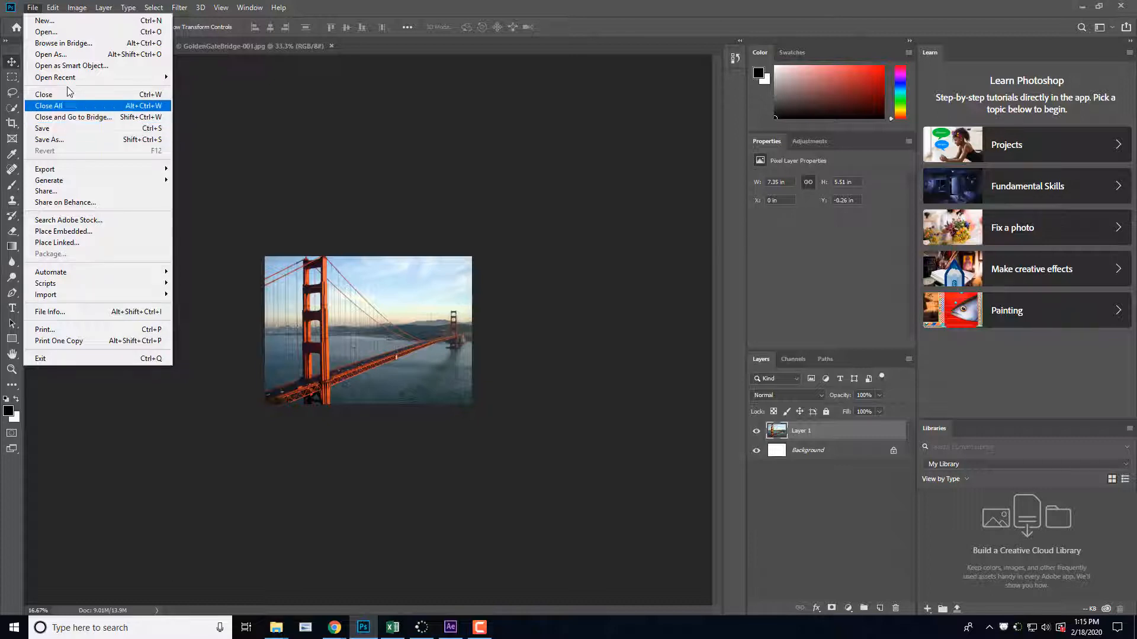
pyautogui.moveTo(57, 10)
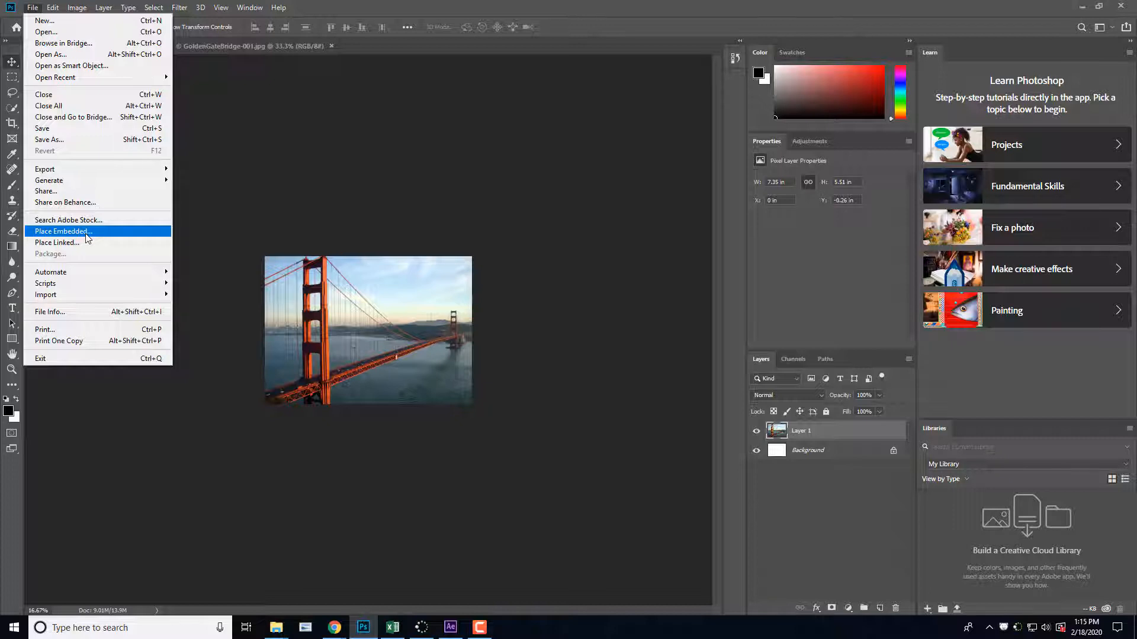
pyautogui.click(293, 193)
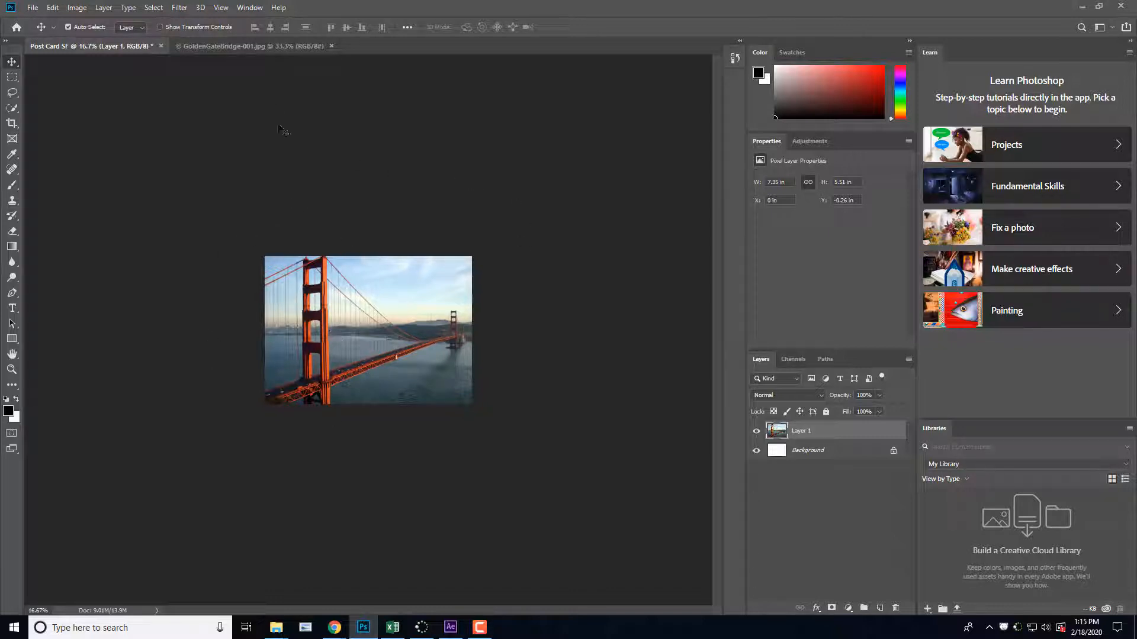
# Step: Place the Cable Car photo from the Post Card Project folder as an embedded object in the postcard
pyautogui.click(32, 8)
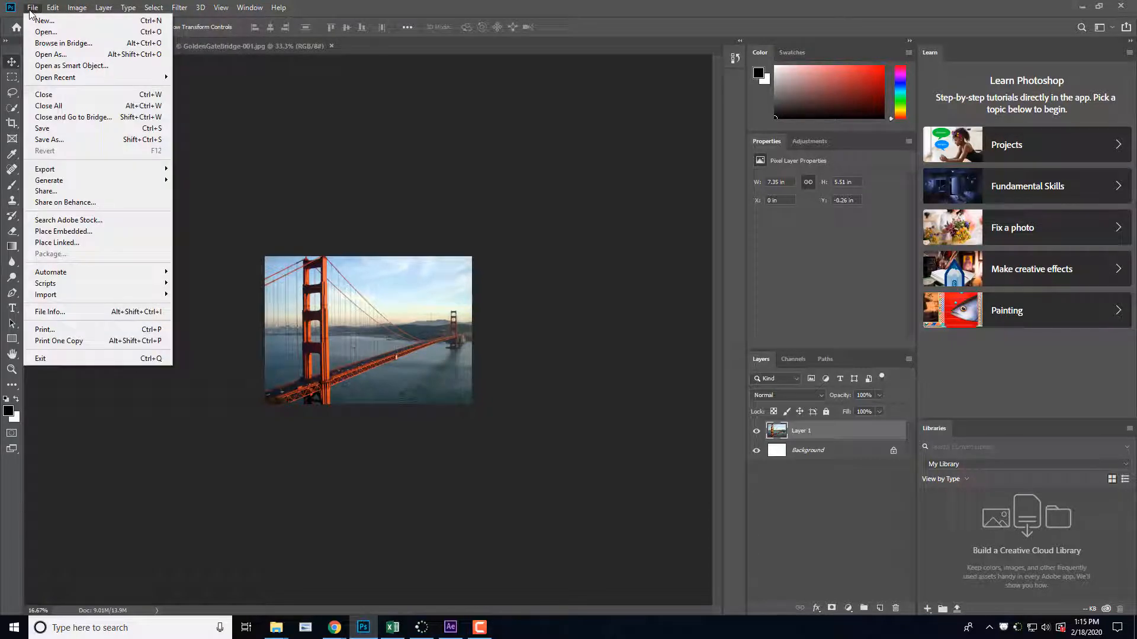
pyautogui.click(96, 233)
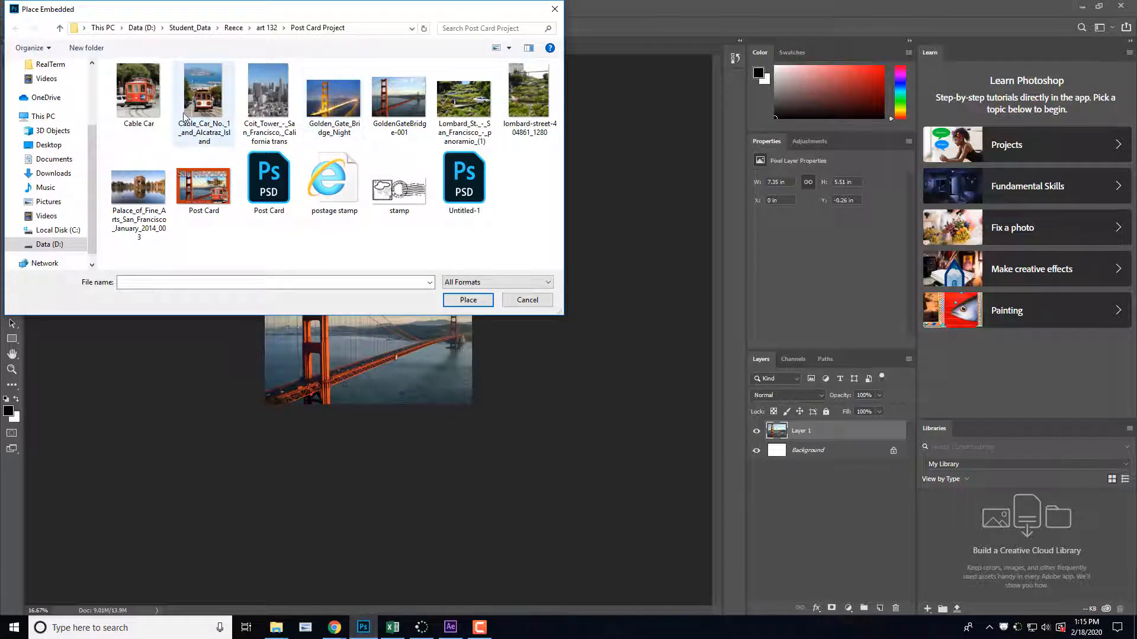
pyautogui.click(145, 107)
pyautogui.click(474, 300)
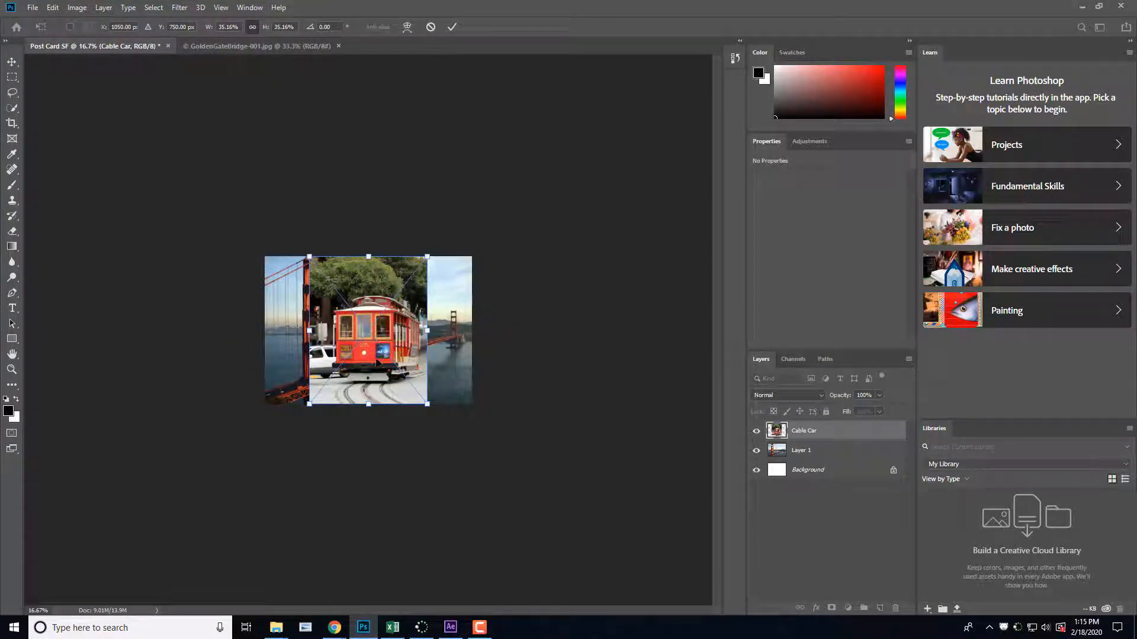
# Step: Scale the cable car photo to about 30.6%, position it over the postcard's lower-right corner and commit the placement
pyautogui.moveTo(380, 364); pyautogui.dragTo(439, 394)
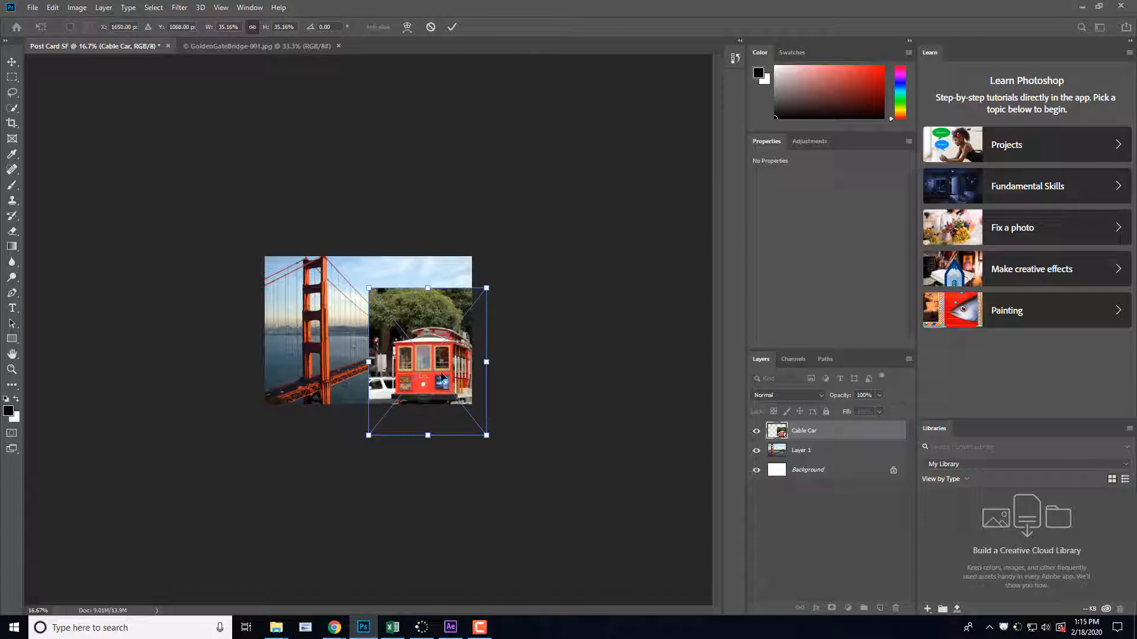
pyautogui.moveTo(424, 368); pyautogui.dragTo(420, 369)
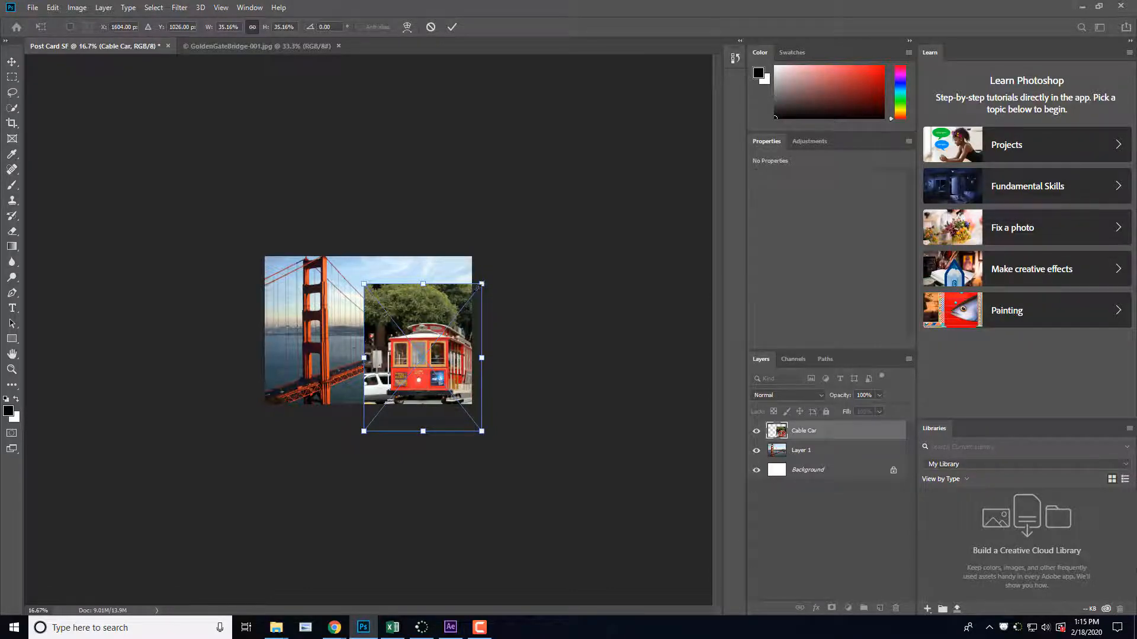
pyautogui.moveTo(478, 288); pyautogui.dragTo(463, 307)
pyautogui.moveTo(441, 365); pyautogui.dragTo(452, 367)
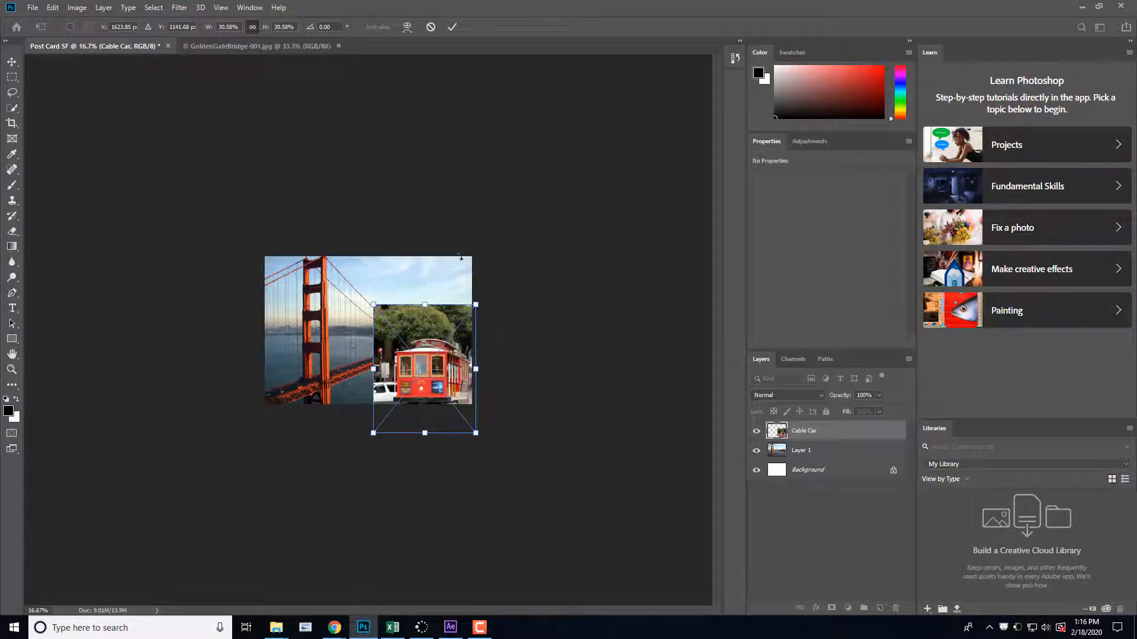
pyautogui.click(451, 33)
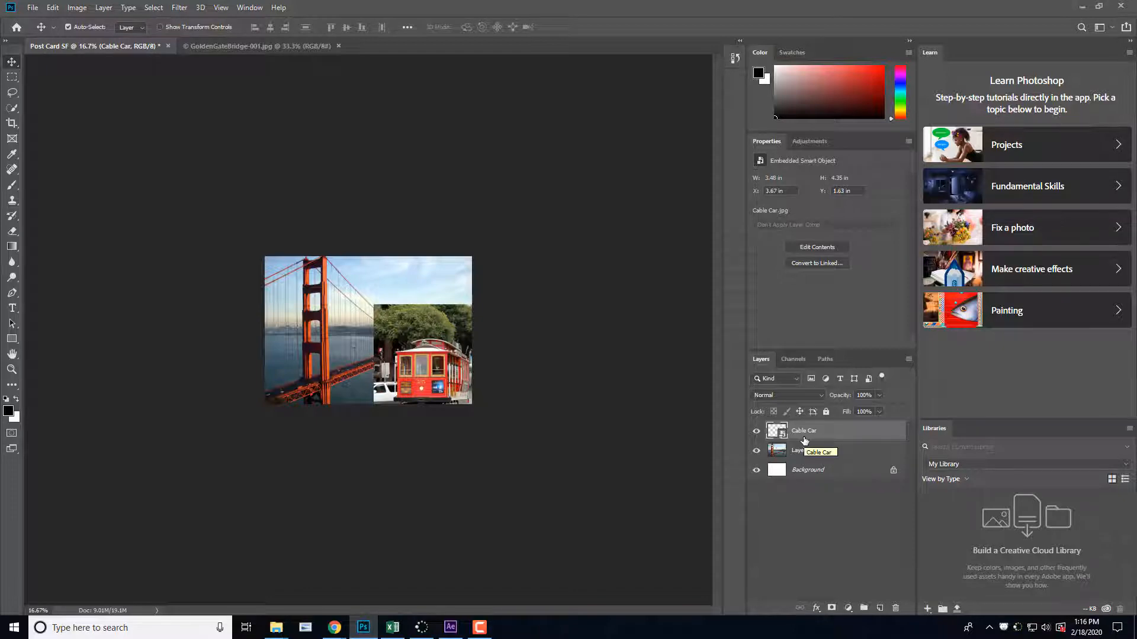
# Step: Place the GoldenGateBridge-001 photo as an embedded object above Layer 1, hide Layer 1 and commit the placement
pyautogui.click(775, 450)
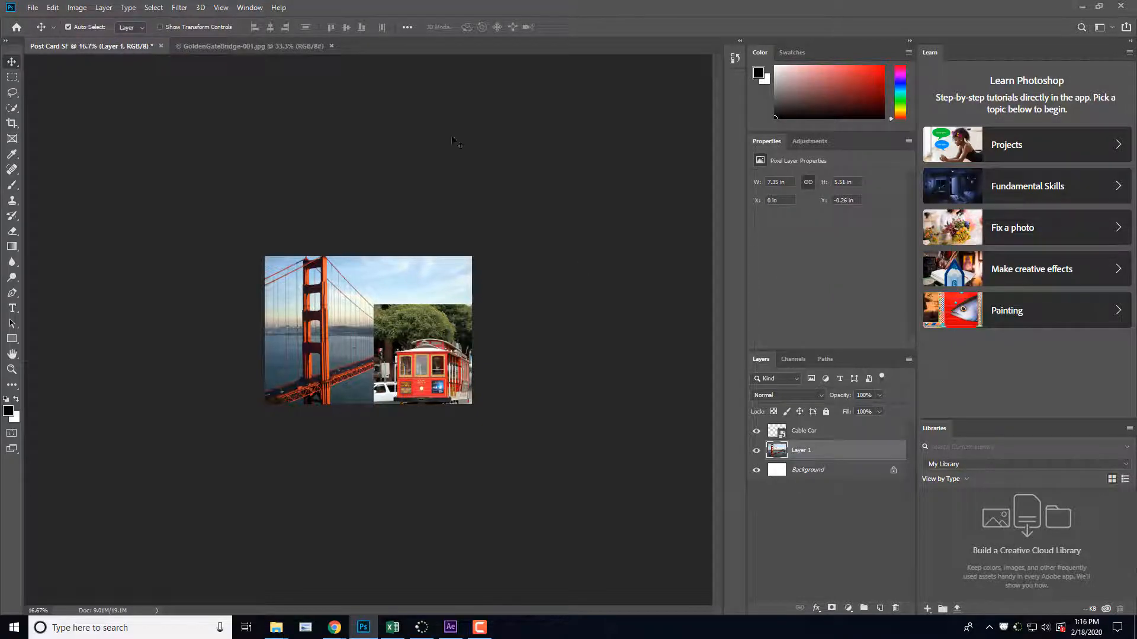
pyautogui.click(32, 7)
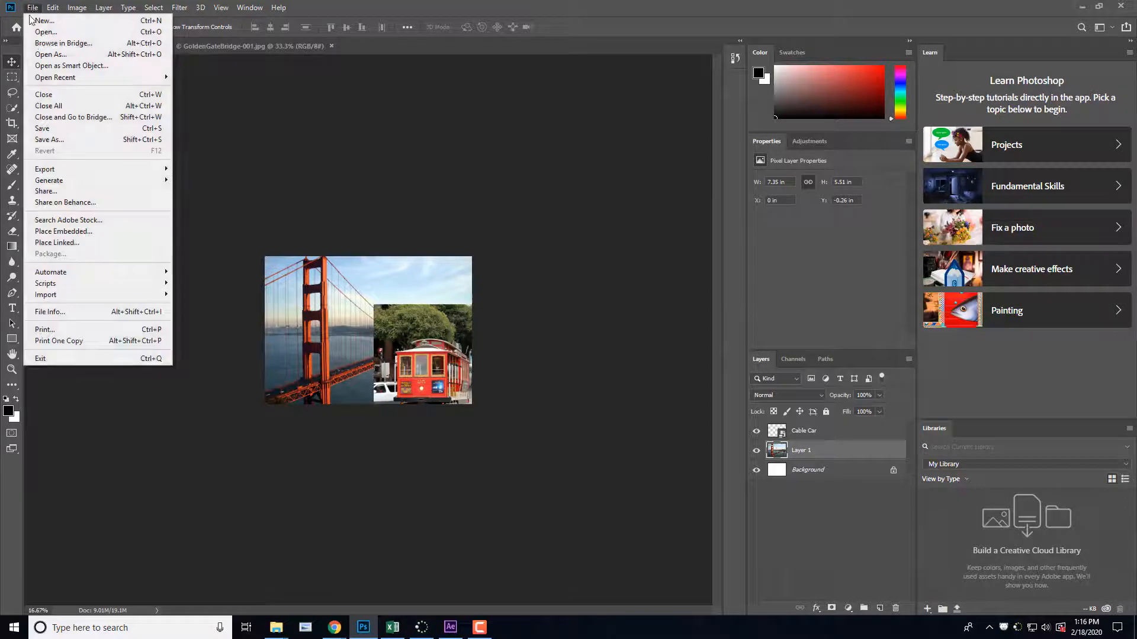
pyautogui.click(98, 232)
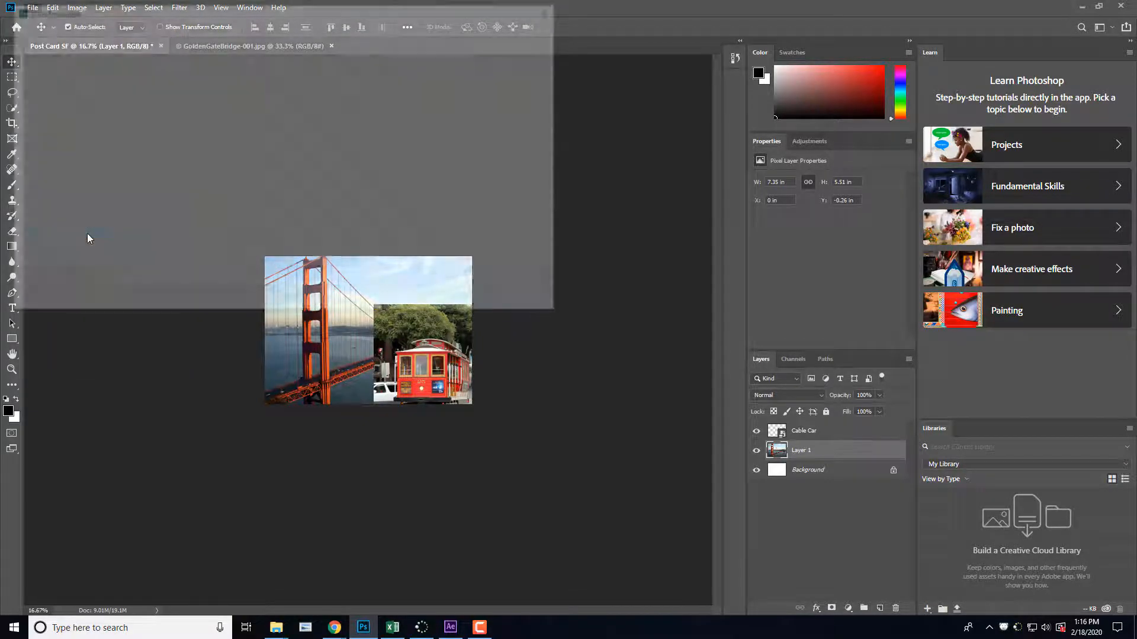
pyautogui.click(398, 97)
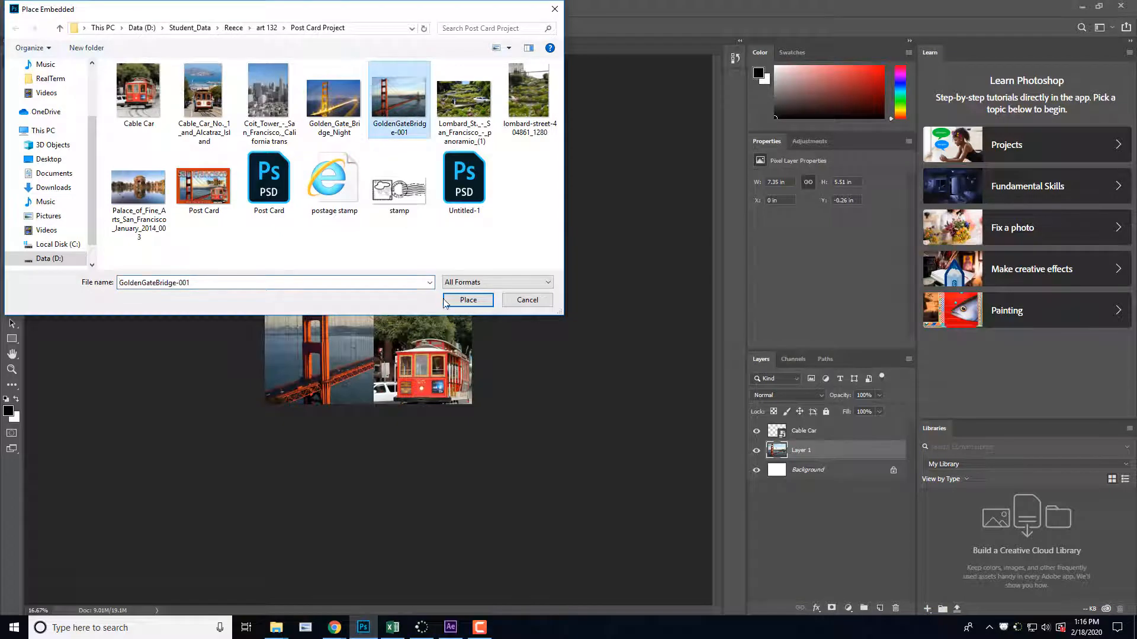
pyautogui.click(468, 300)
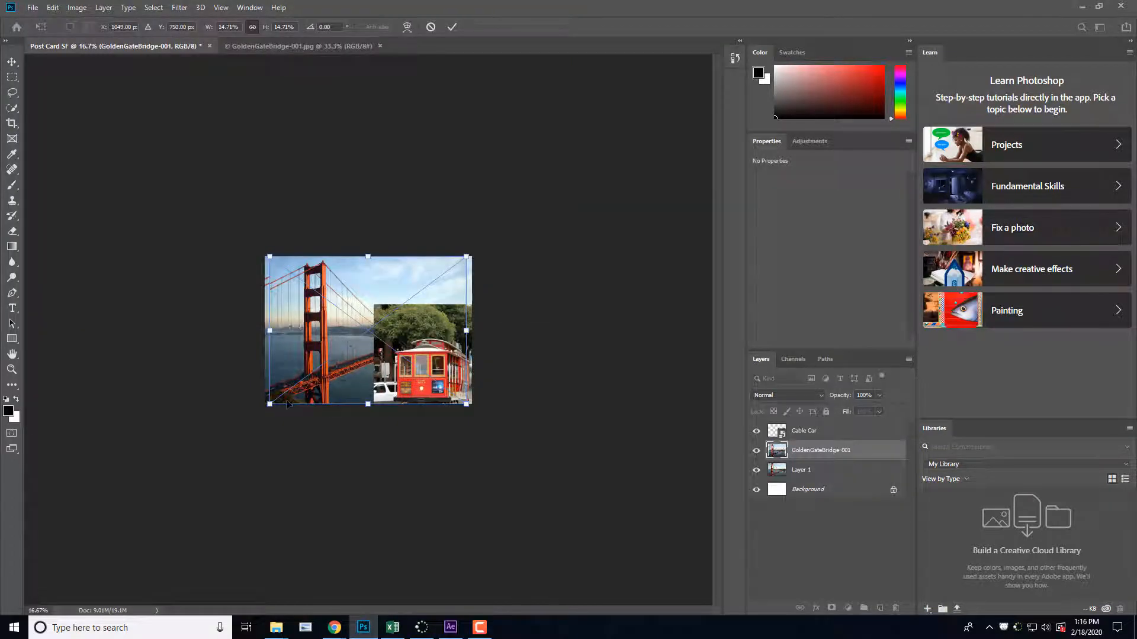
pyautogui.click(756, 469)
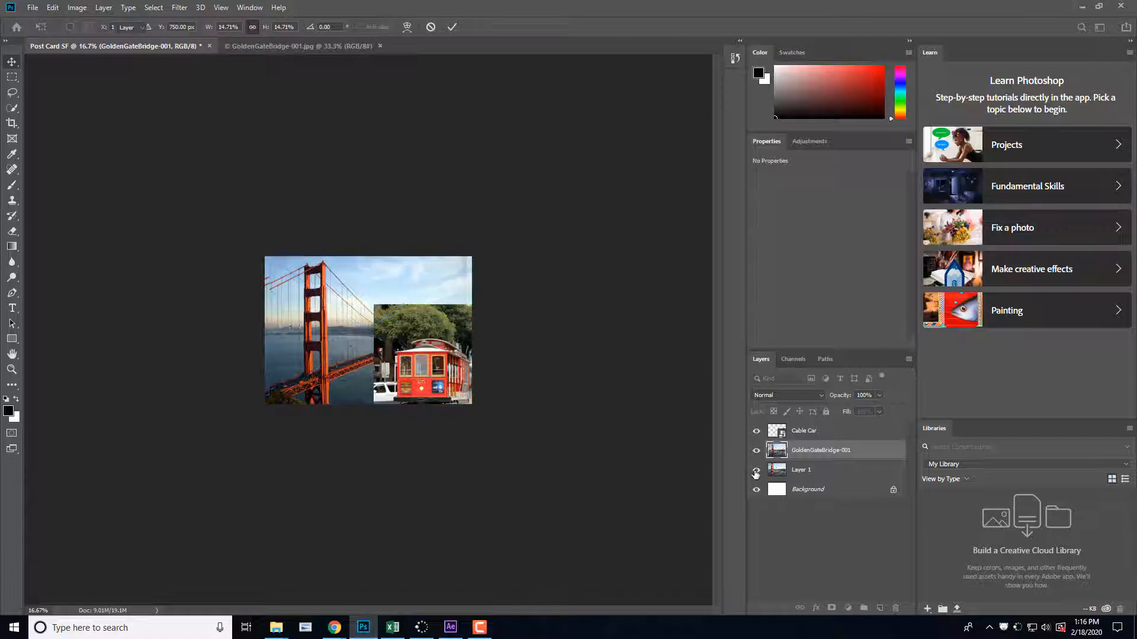
pyautogui.press('Return')
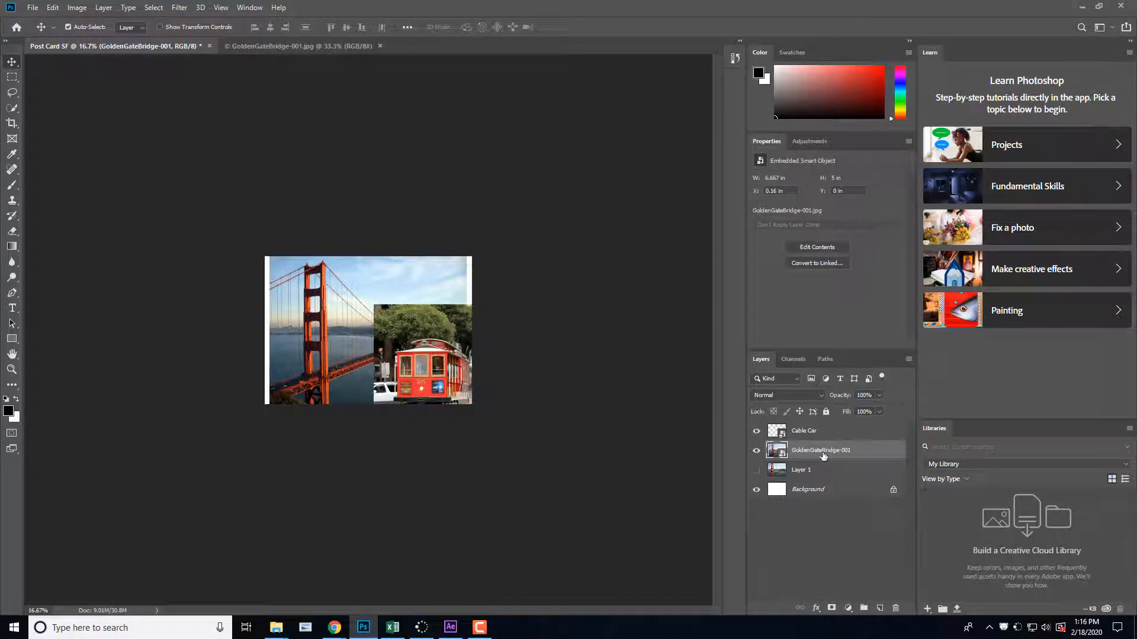
# Step: Save the postcard in the Post Card Project folder as a Photoshop file named Post Card SF 2020, accepting the format options
pyautogui.press('ctrl')
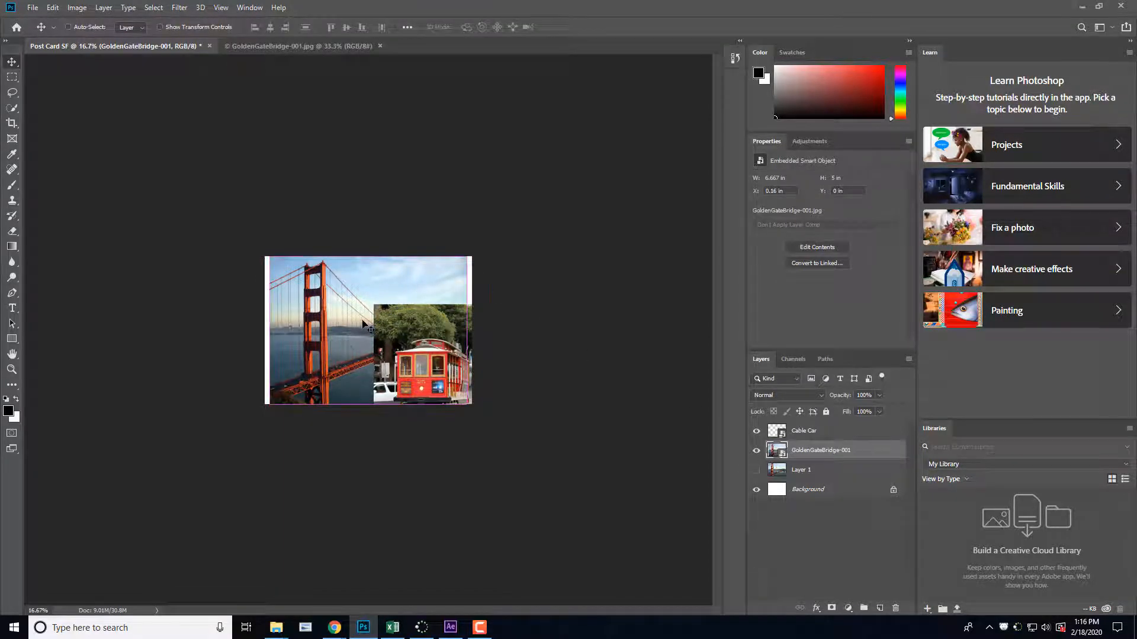
pyautogui.hotkey('ctrl', 's')
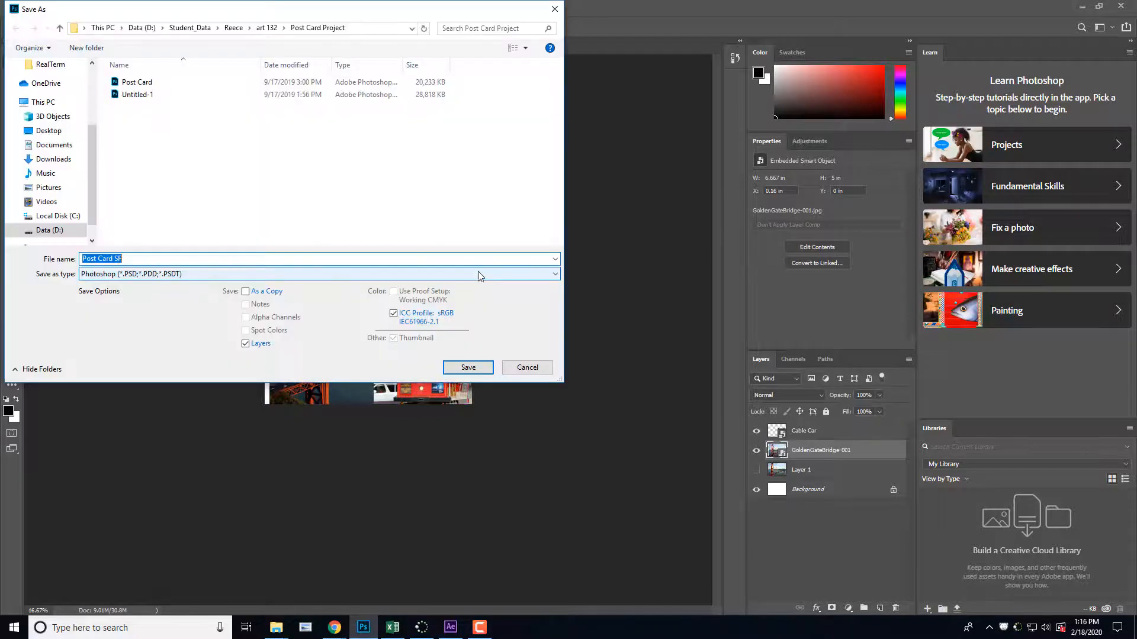
pyautogui.click(521, 368)
pyautogui.click(37, 13)
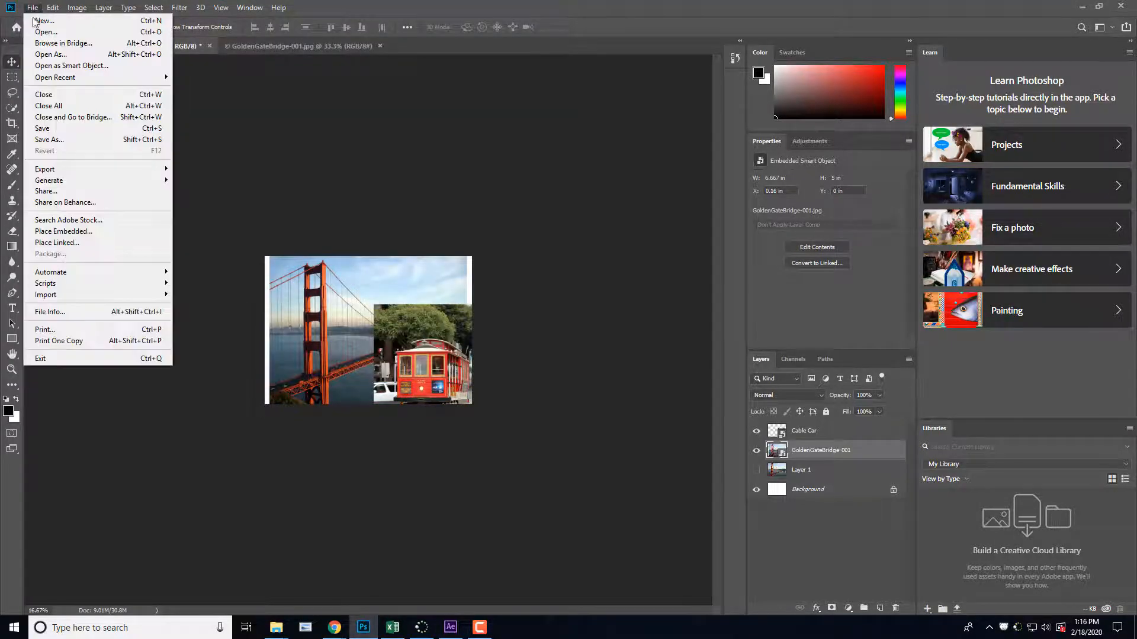
pyautogui.click(99, 130)
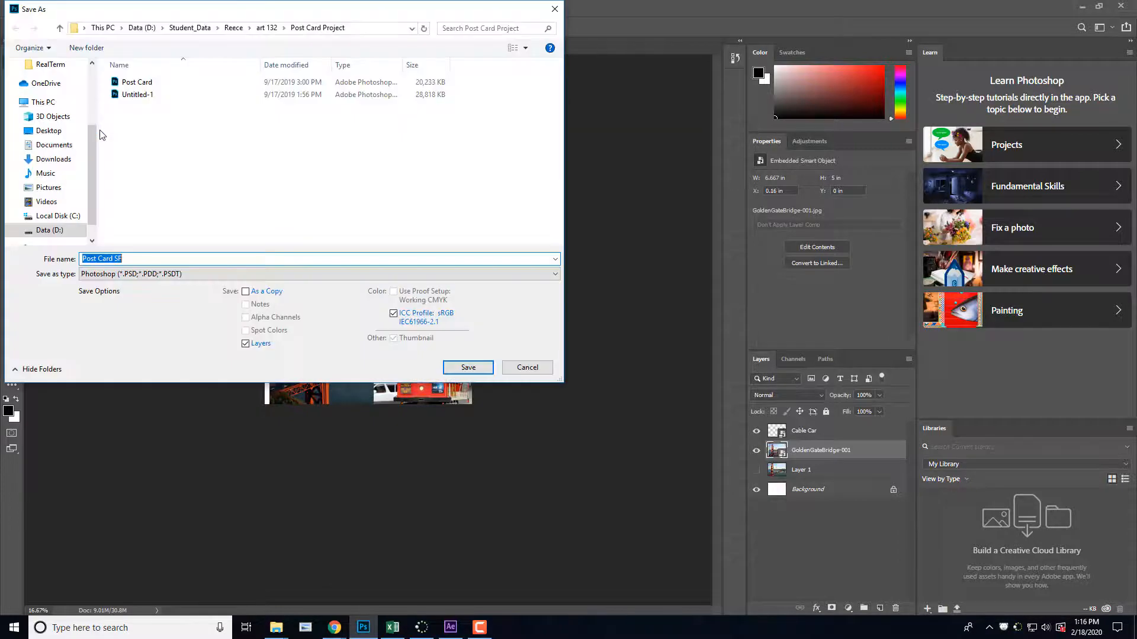
pyautogui.click(157, 255)
pyautogui.click(451, 370)
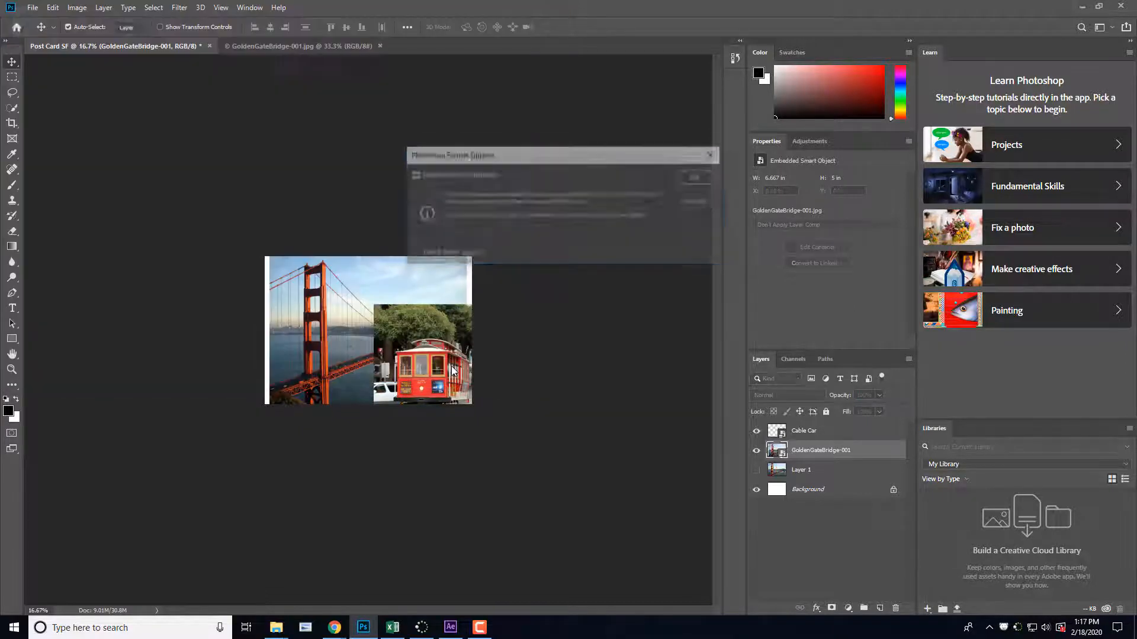
pyautogui.click(698, 177)
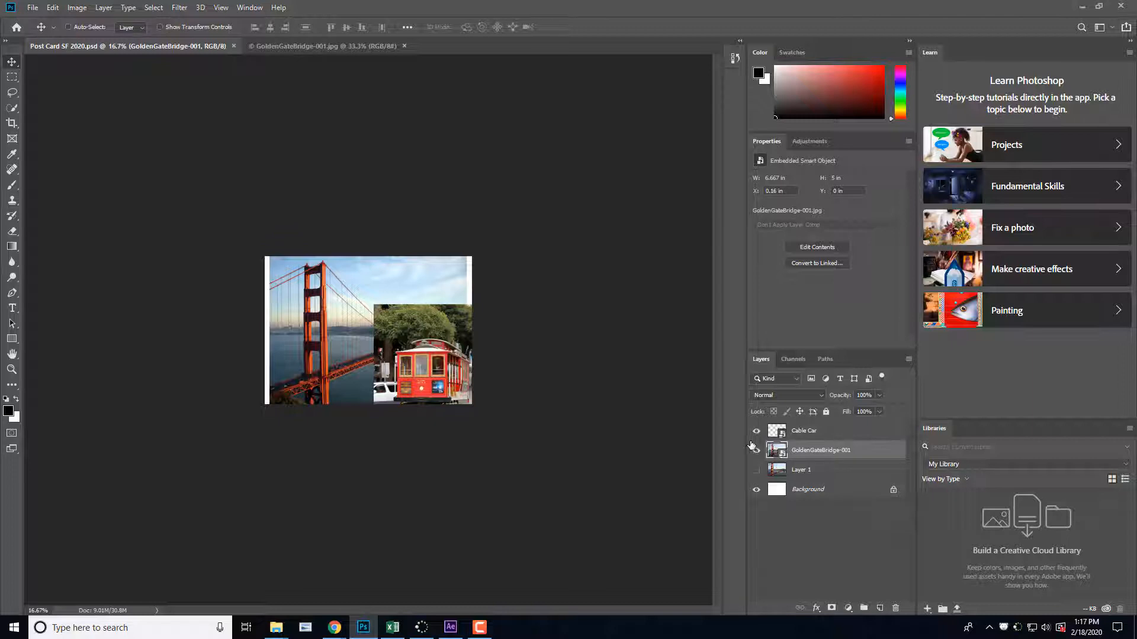
# Step: Scale the placed bridge photo to about 17.65% so it covers the postcard with both towers in view, and hide the Cable Car layer
pyautogui.hotkey('ctrl', 't')
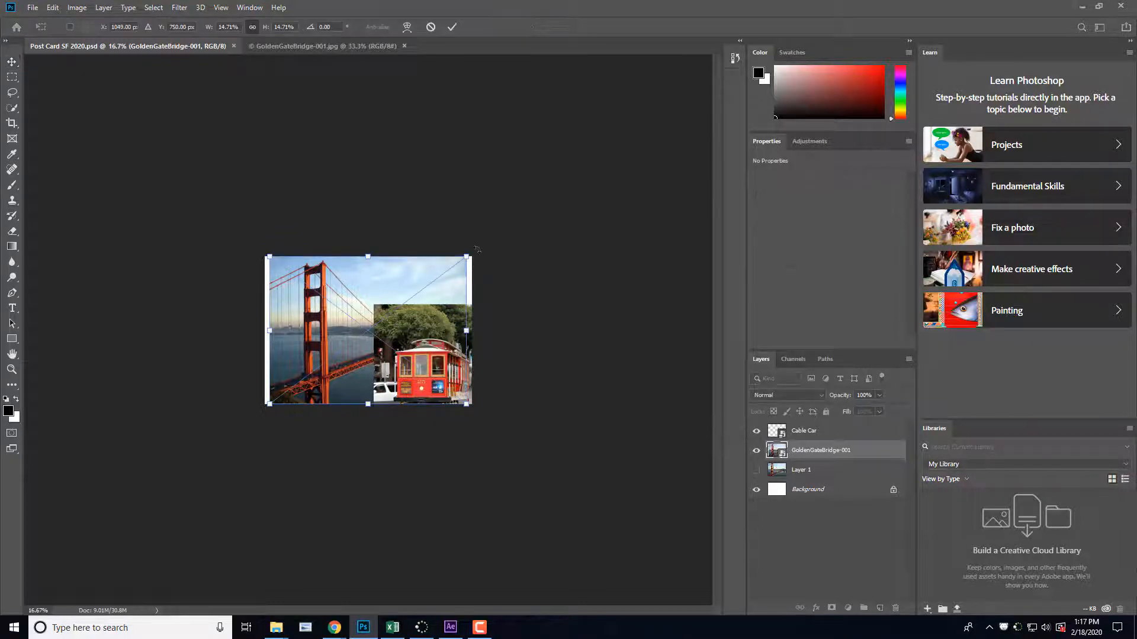
pyautogui.moveTo(472, 256); pyautogui.dragTo(501, 226)
pyautogui.moveTo(364, 323); pyautogui.dragTo(362, 336)
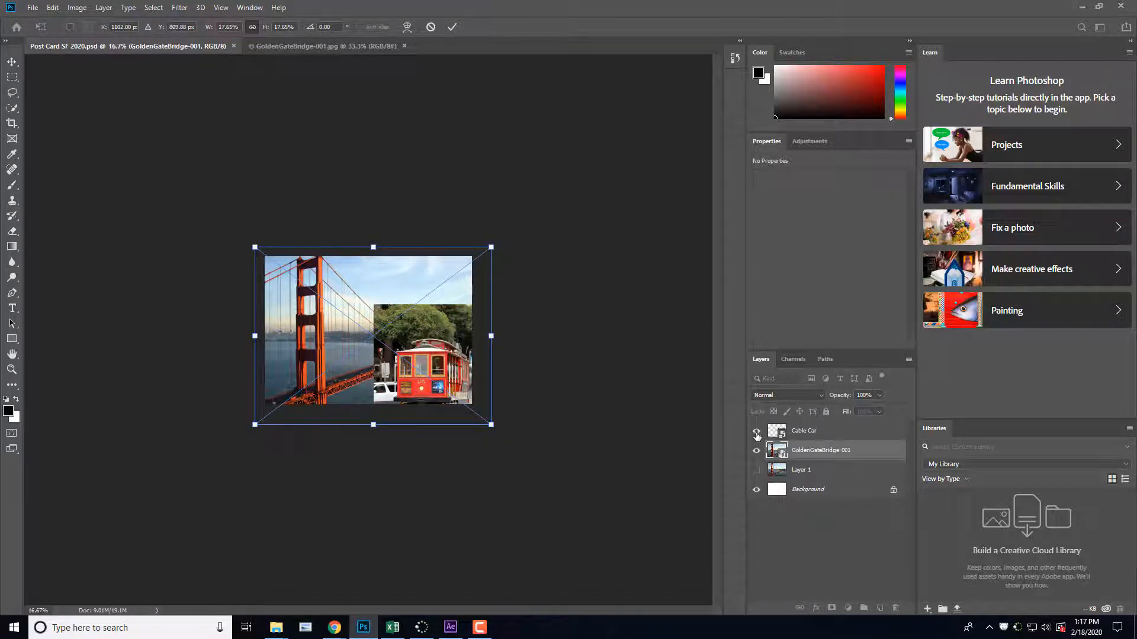
pyautogui.press('Return')
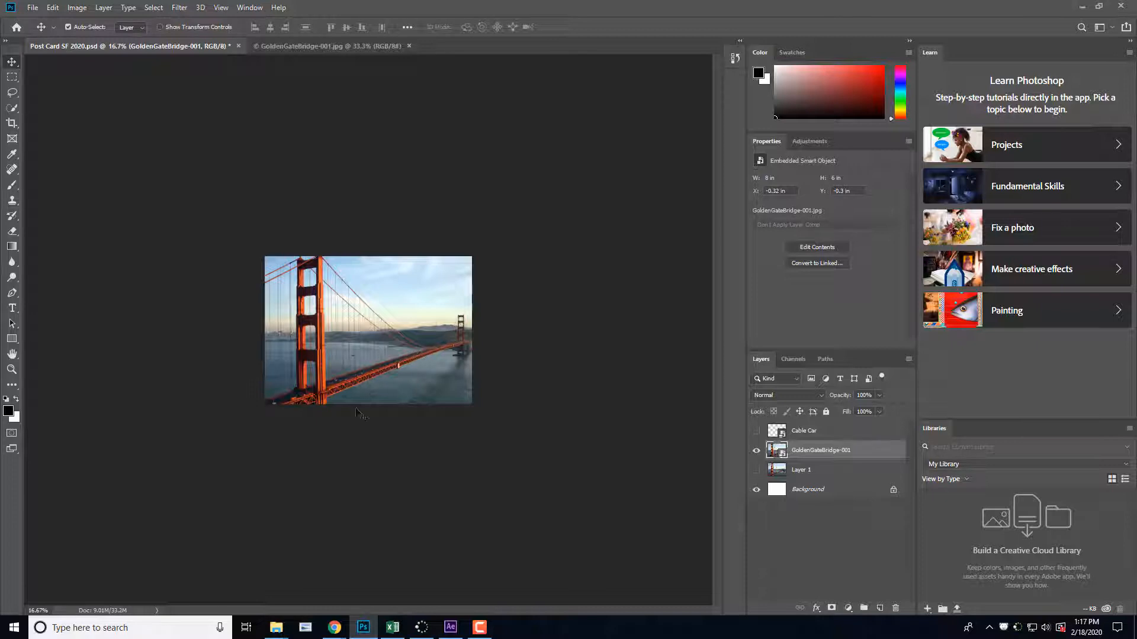
pyautogui.click(317, 503)
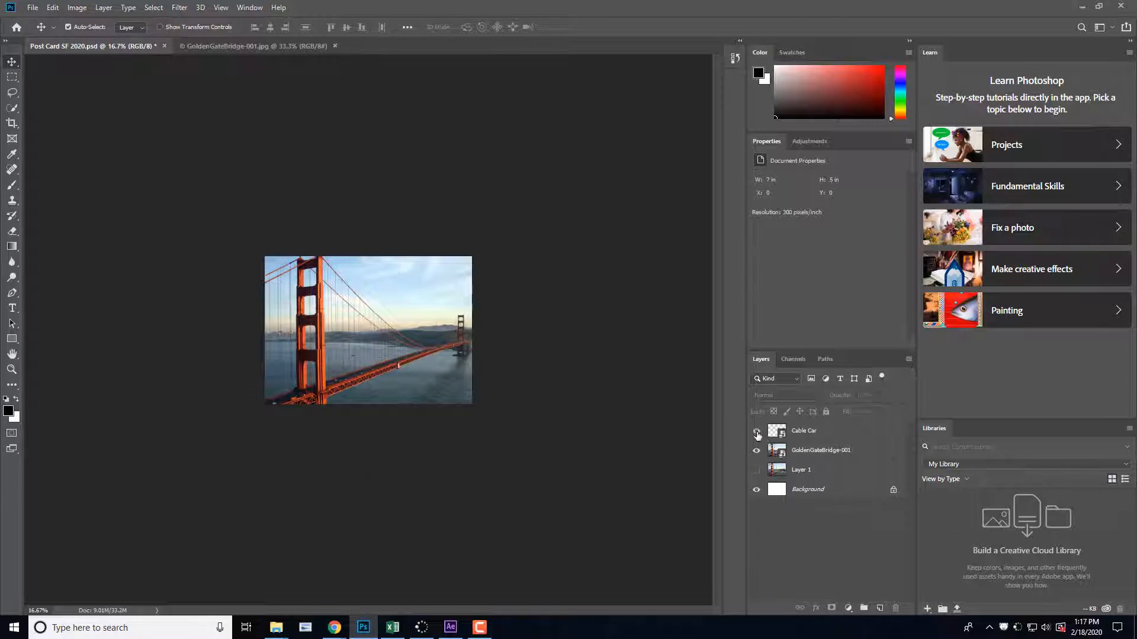
# Step: Show the Cable Car layer and reposition the photo in the postcard's lower-right area at about X 3.52 in, Y 1.09 in
pyautogui.click(756, 431)
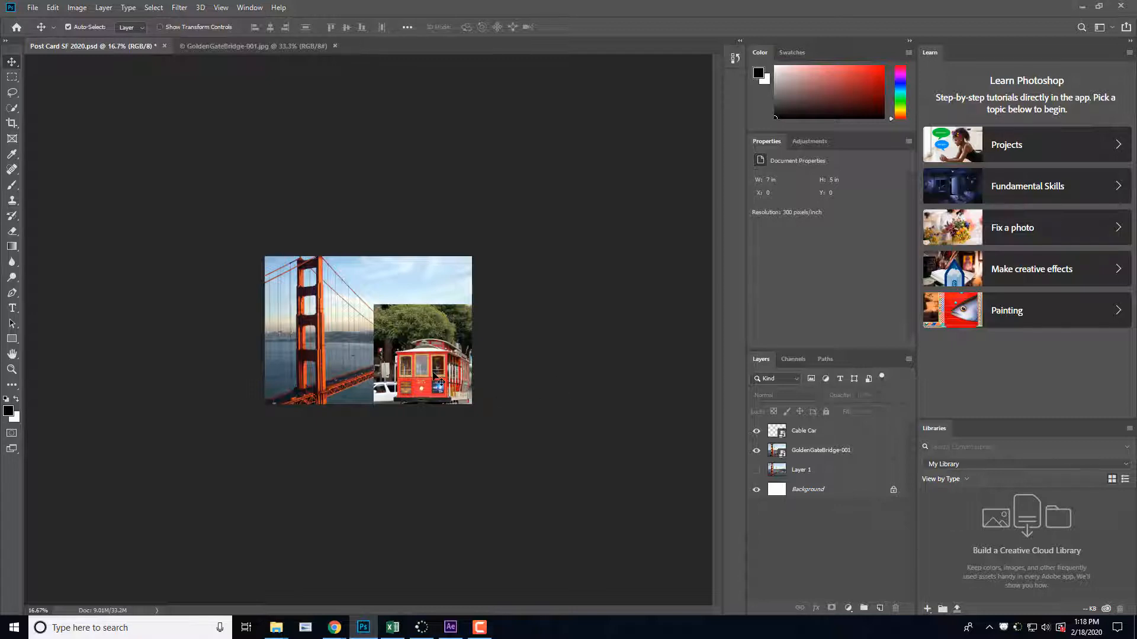
pyautogui.moveTo(438, 379); pyautogui.dragTo(381, 341)
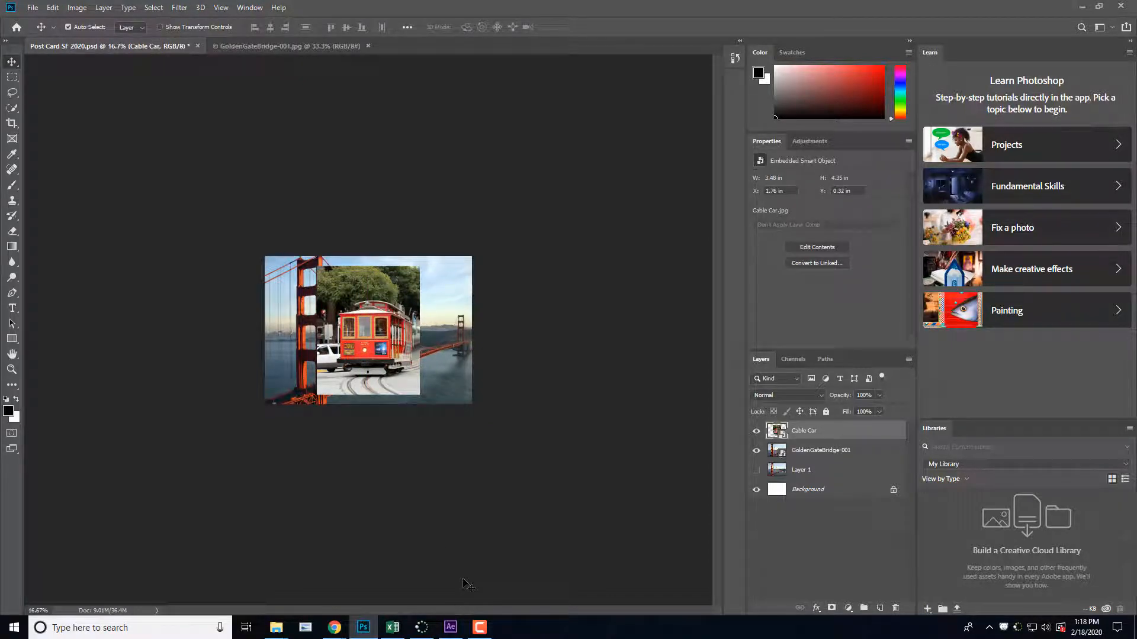
pyautogui.moveTo(380, 353); pyautogui.dragTo(439, 390)
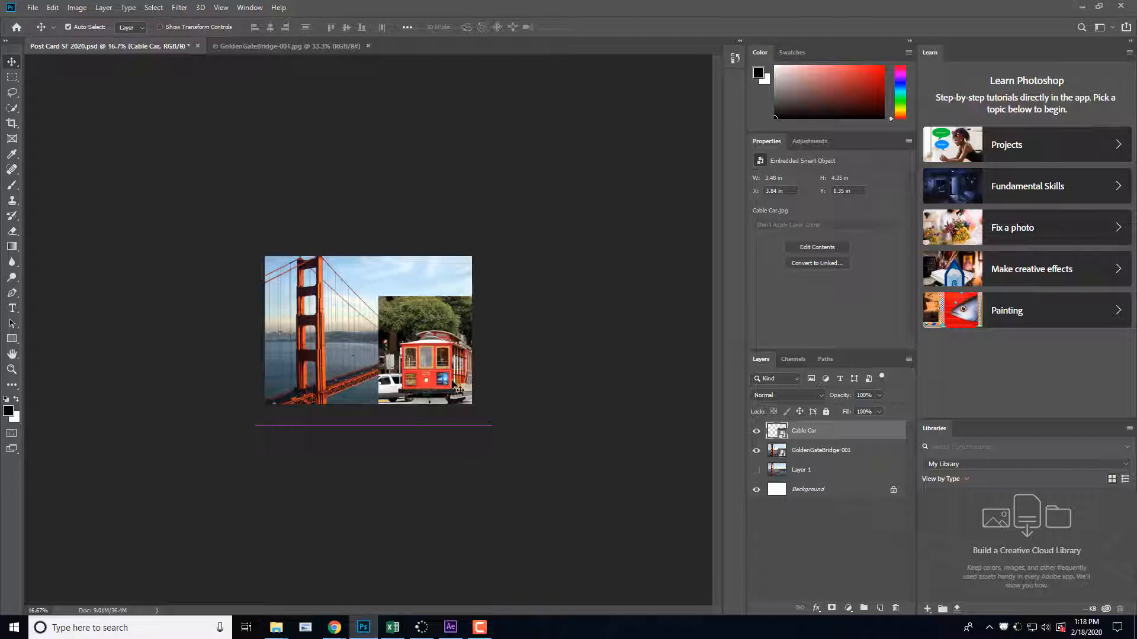
pyautogui.moveTo(459, 390)
pyautogui.mouseDown()
pyautogui.moveTo(445, 385)
pyautogui.moveTo(456, 377)
pyautogui.mouseUp()
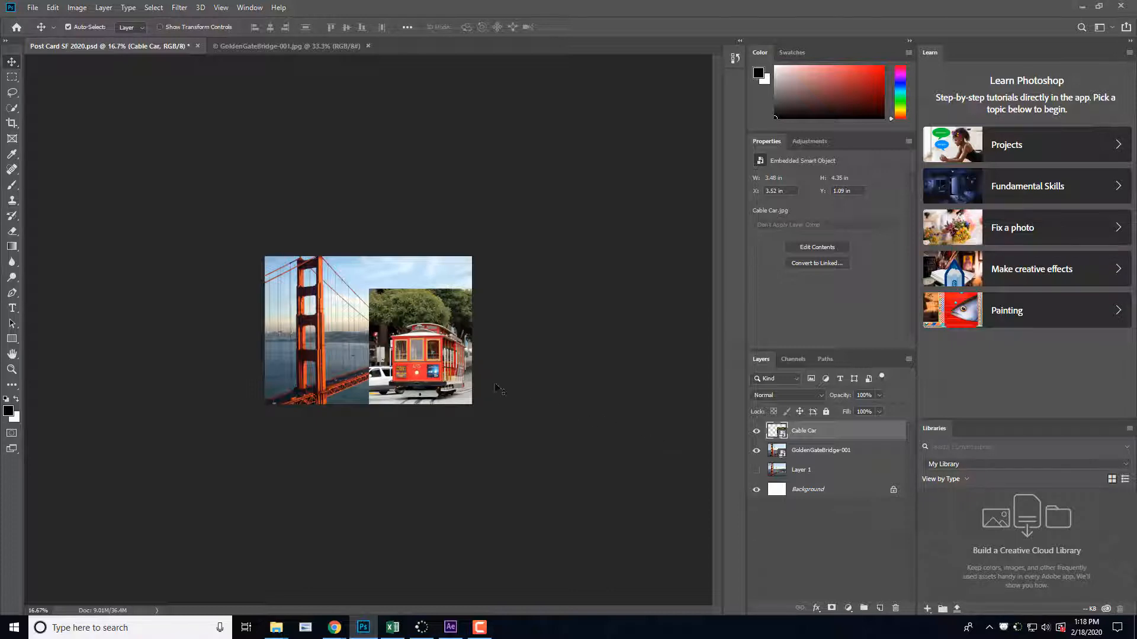
# Step: Hide the GoldenGateBridge-001 layer and select the whole cable car with the Quick Selection tool, leaving out the trees, street and white van
pyautogui.click(757, 450)
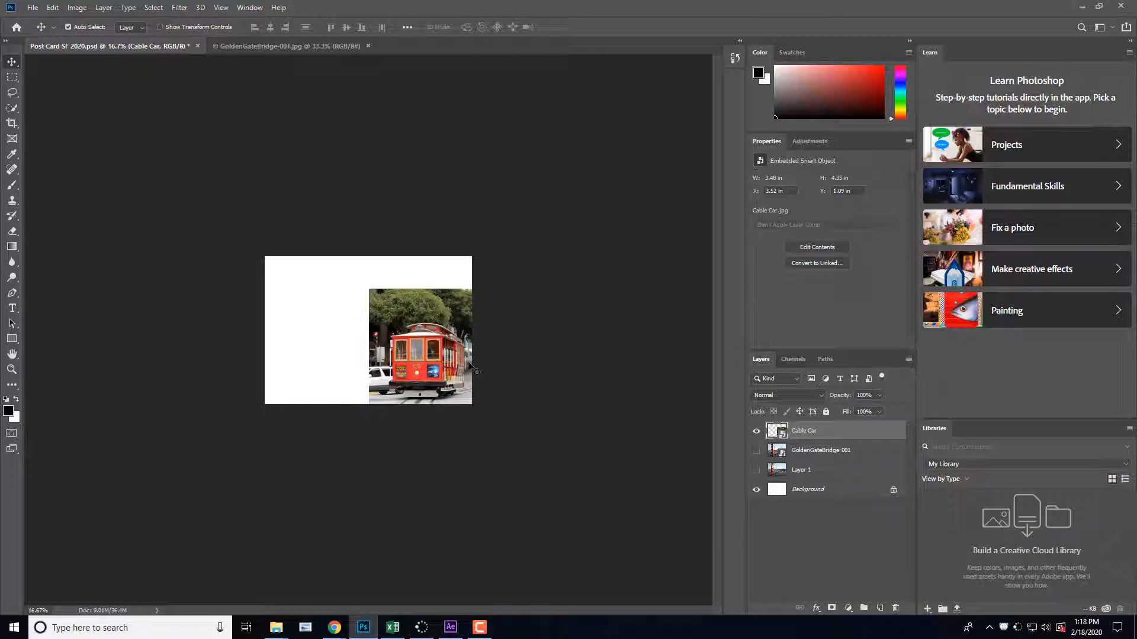
pyautogui.press('ctrl')
pyautogui.hotkey('ctrl', '+')
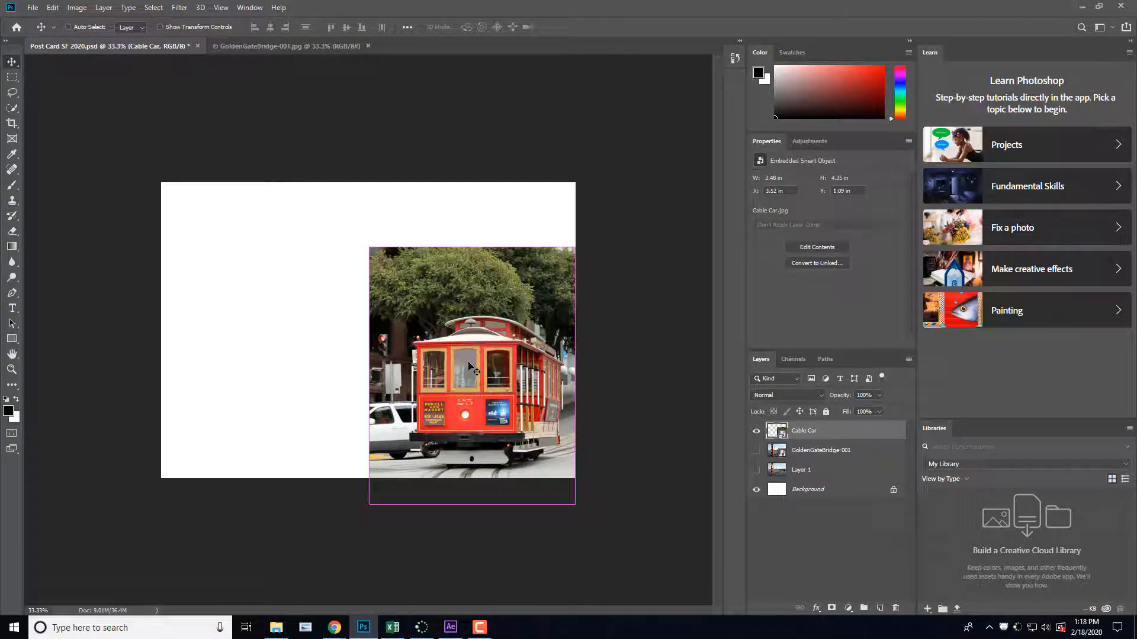
pyautogui.hotkey('ctrl', '+')
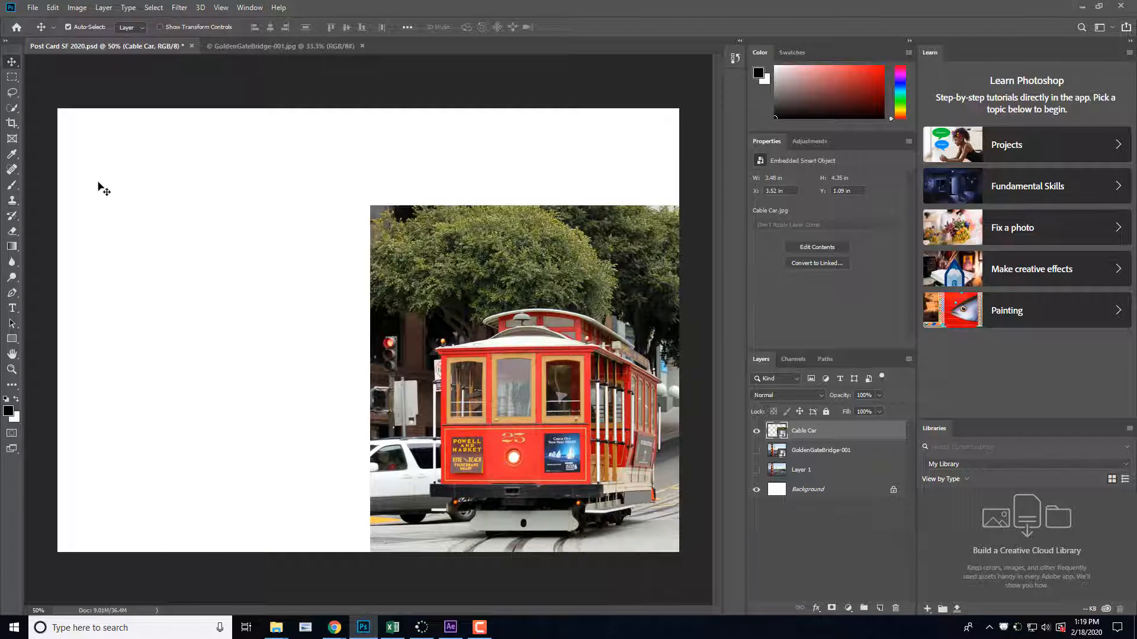
pyautogui.click(15, 110)
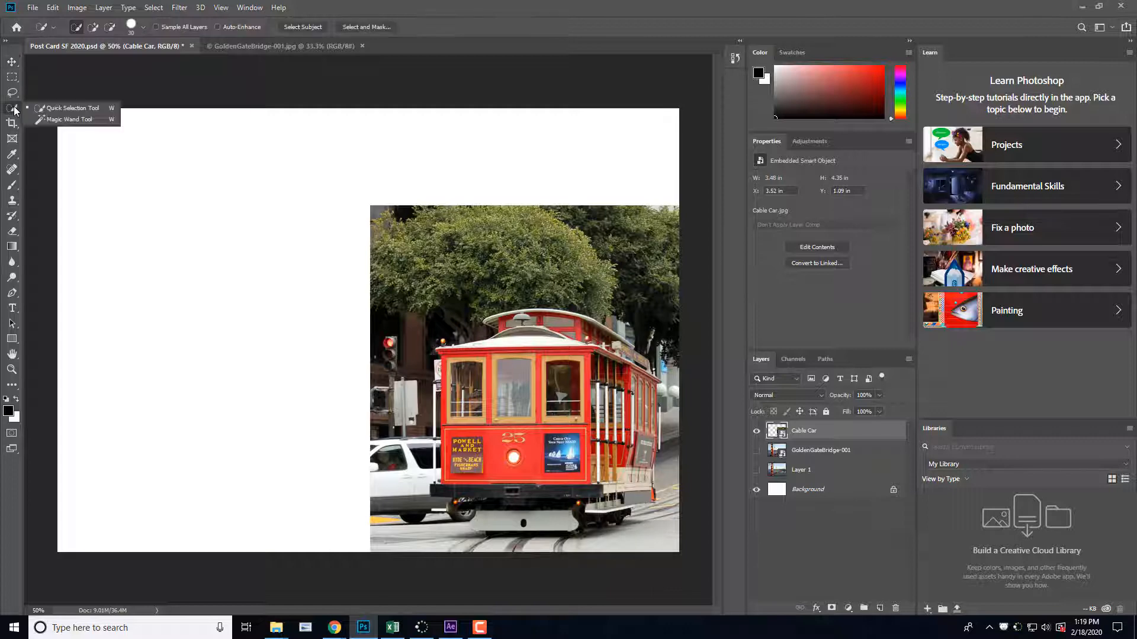
pyautogui.click(73, 111)
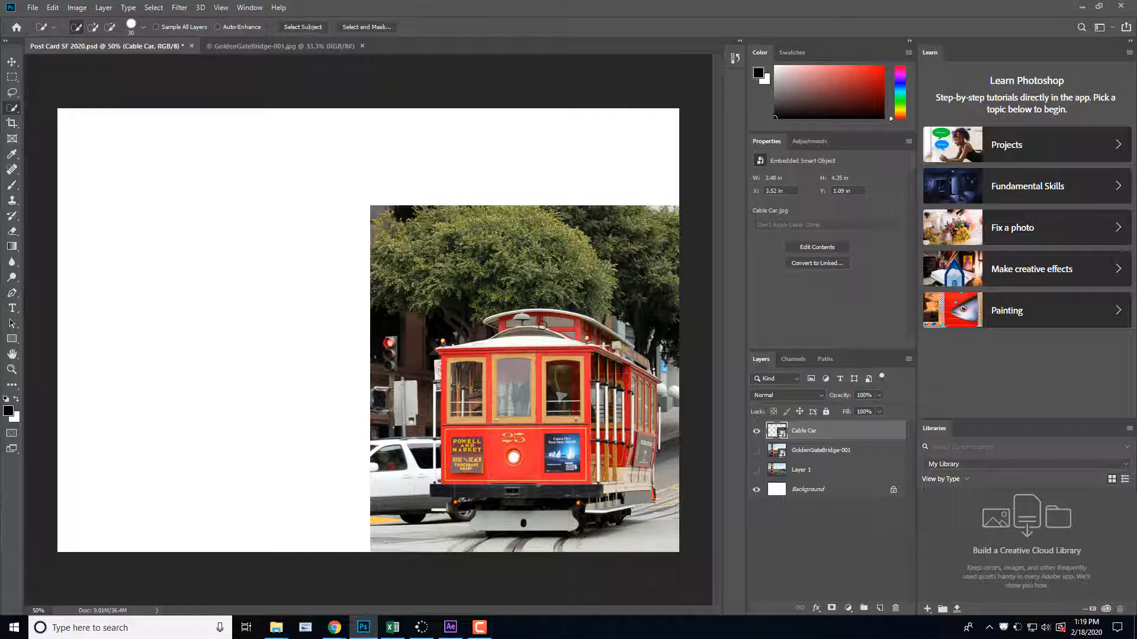
pyautogui.moveTo(583, 333)
pyautogui.mouseDown()
pyautogui.moveTo(515, 323)
pyautogui.moveTo(496, 340)
pyautogui.moveTo(458, 409)
pyautogui.moveTo(456, 472)
pyautogui.moveTo(581, 441)
pyautogui.moveTo(626, 393)
pyautogui.moveTo(604, 365)
pyautogui.moveTo(620, 347)
pyautogui.moveTo(654, 392)
pyautogui.moveTo(637, 502)
pyautogui.moveTo(591, 519)
pyautogui.moveTo(435, 519)
pyautogui.moveTo(500, 508)
pyautogui.moveTo(482, 514)
pyautogui.moveTo(495, 533)
pyautogui.moveTo(597, 533)
pyautogui.mouseUp()
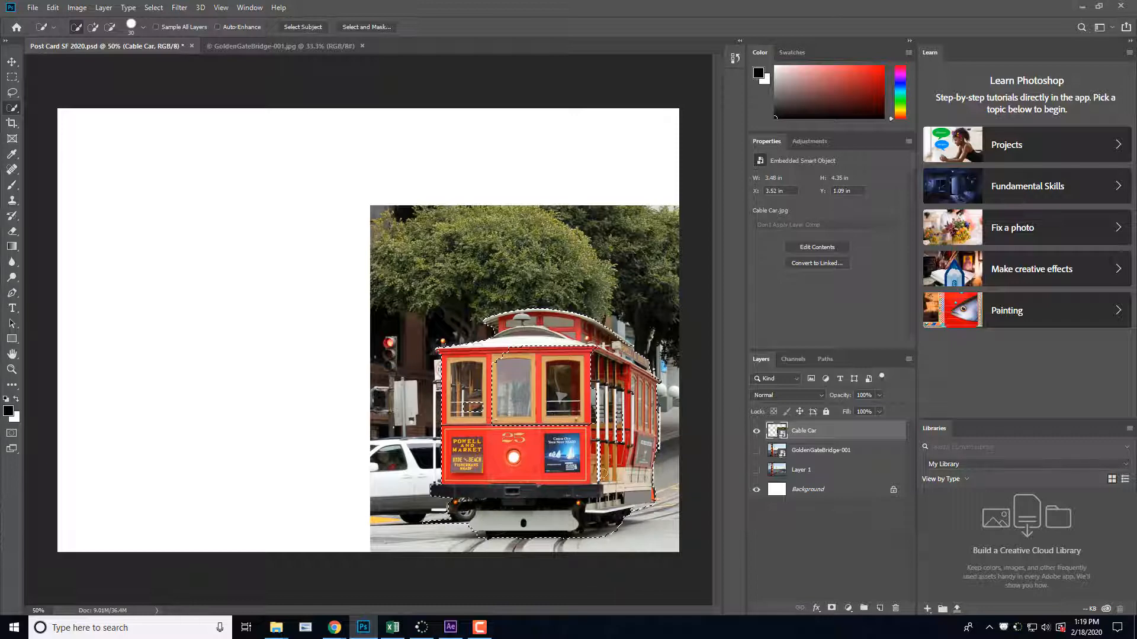
pyautogui.moveTo(641, 420)
pyautogui.mouseDown()
pyautogui.moveTo(602, 351)
pyautogui.moveTo(502, 336)
pyautogui.moveTo(457, 421)
pyautogui.moveTo(501, 426)
pyautogui.moveTo(549, 403)
pyautogui.moveTo(572, 408)
pyautogui.moveTo(577, 375)
pyautogui.moveTo(616, 437)
pyautogui.mouseUp()
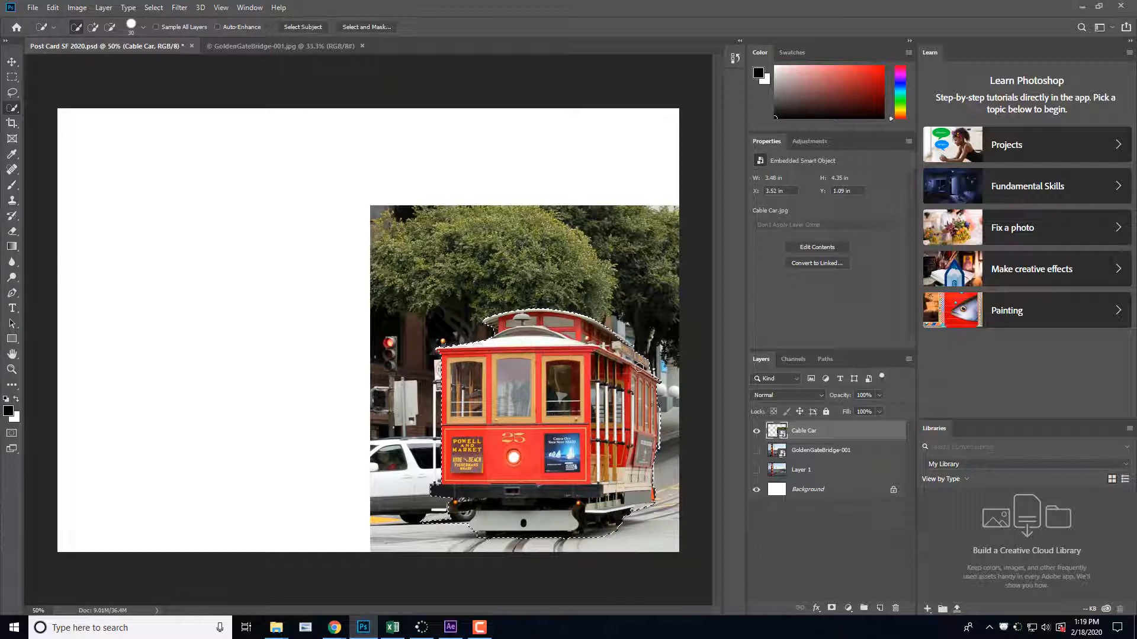
pyautogui.moveTo(564, 408); pyautogui.dragTo(470, 476)
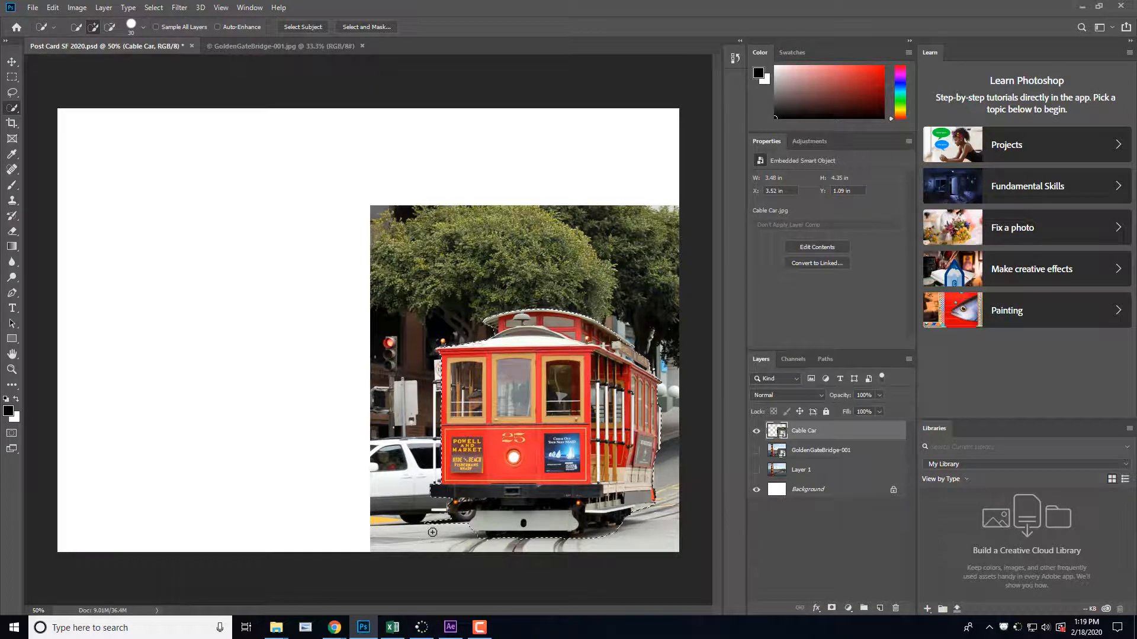
pyautogui.press('alt')
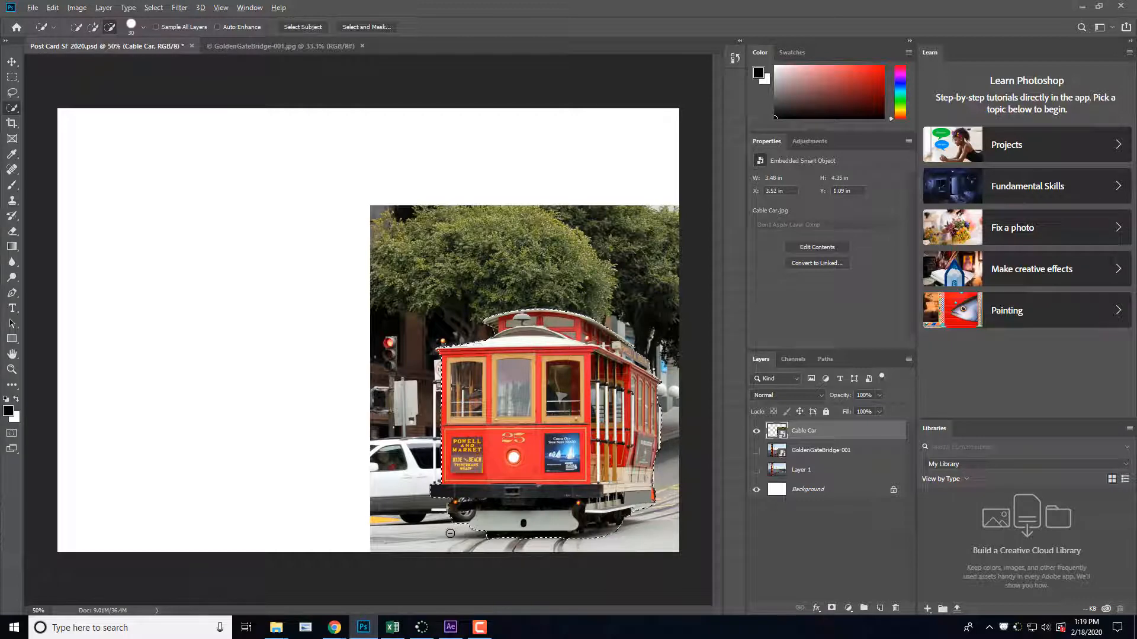
pyautogui.press('alt')
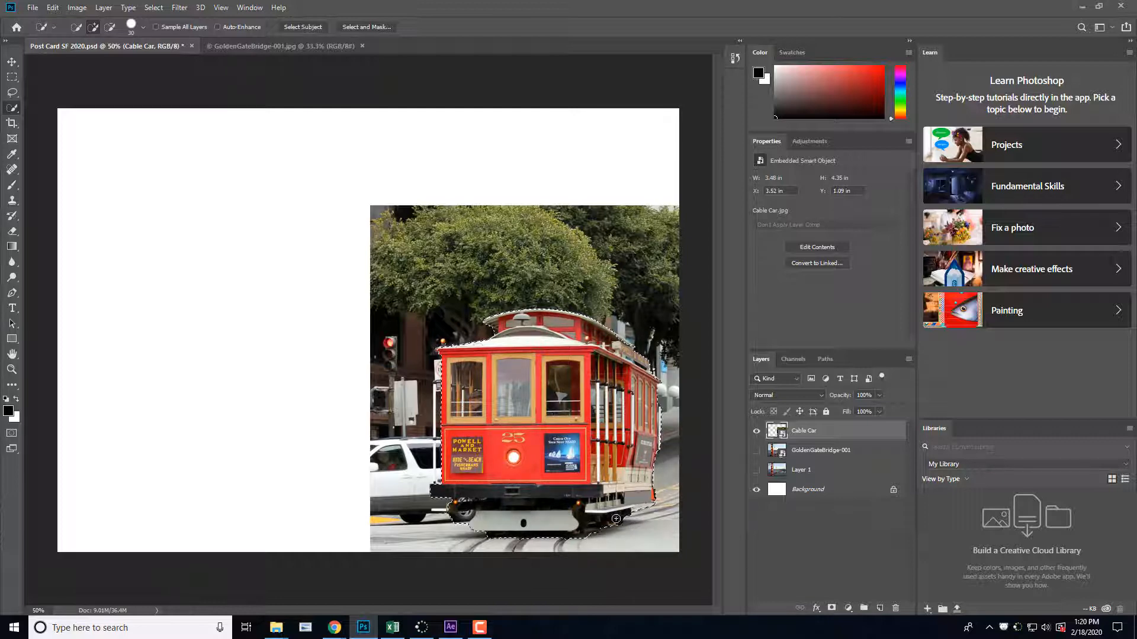
# Step: Add a layer mask from the selection to the Cable Car layer and check the cutout by toggling the layer's visibility
pyautogui.click(832, 608)
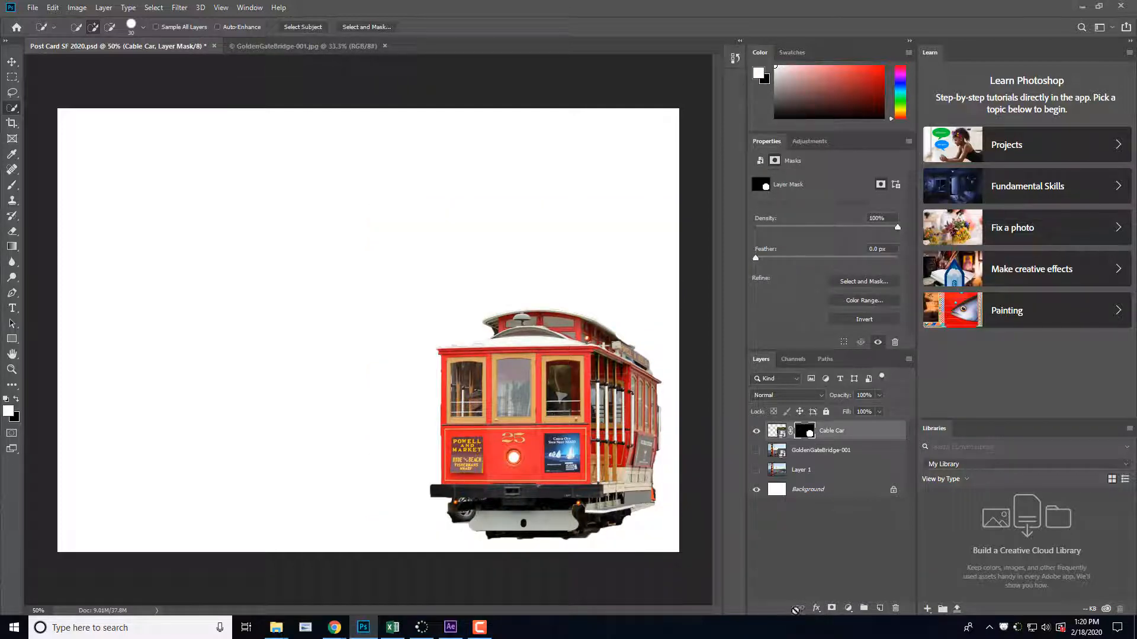
pyautogui.click(756, 432)
pyautogui.click(756, 431)
# Step: Show the GoldenGateBridge-001 layer and move the cut-out cable car into the postcard's lower-right corner
pyautogui.click(756, 451)
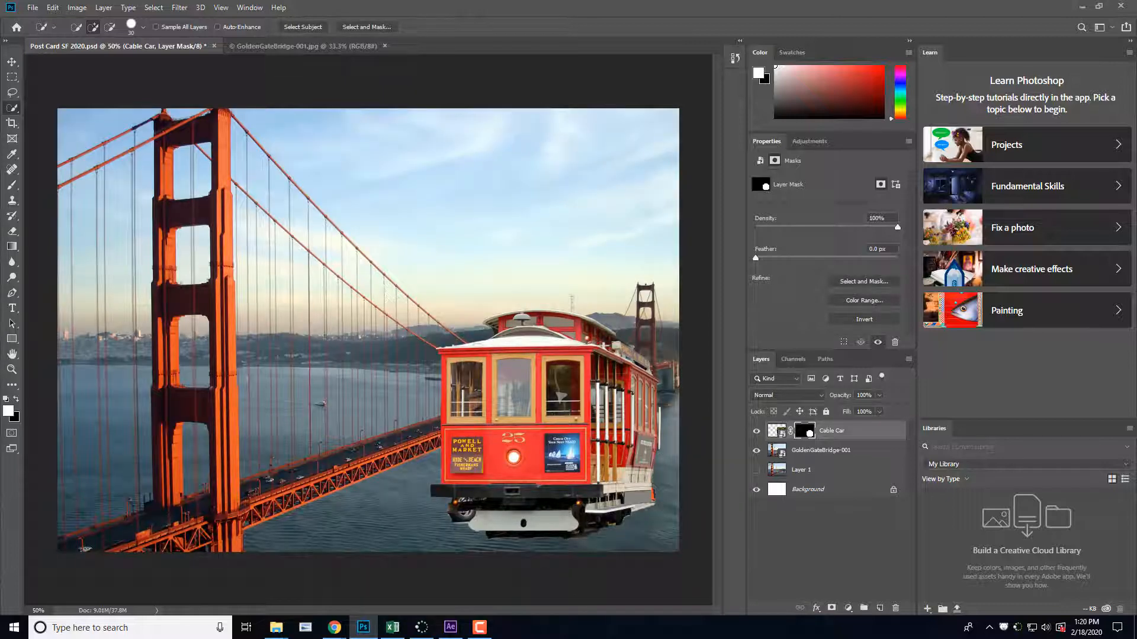
pyautogui.click(11, 61)
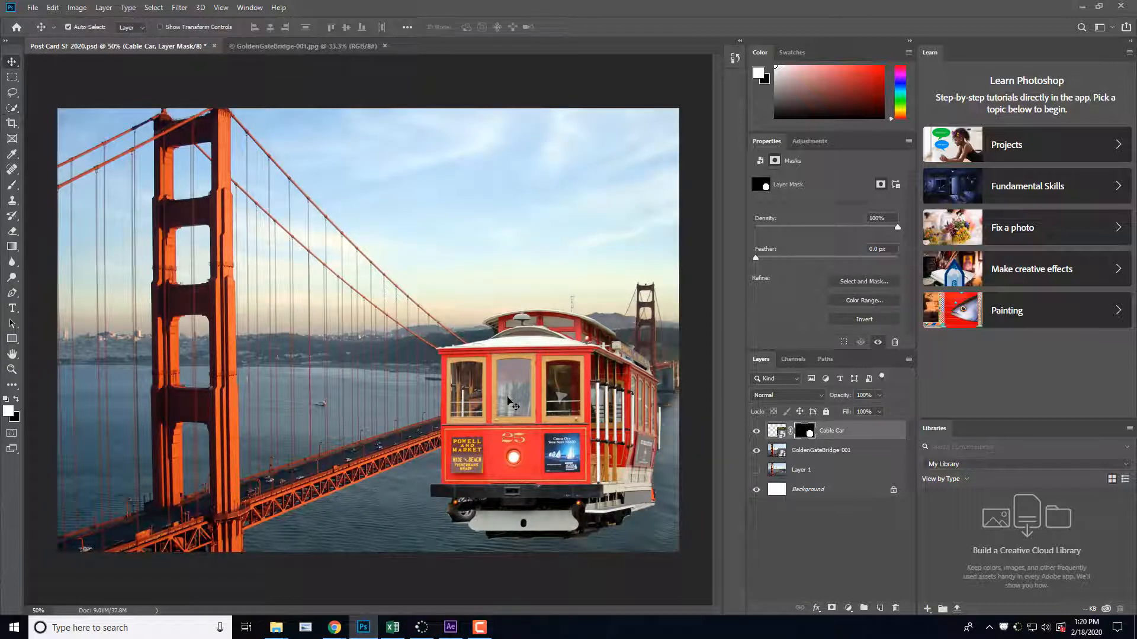
pyautogui.moveTo(508, 402); pyautogui.dragTo(530, 432)
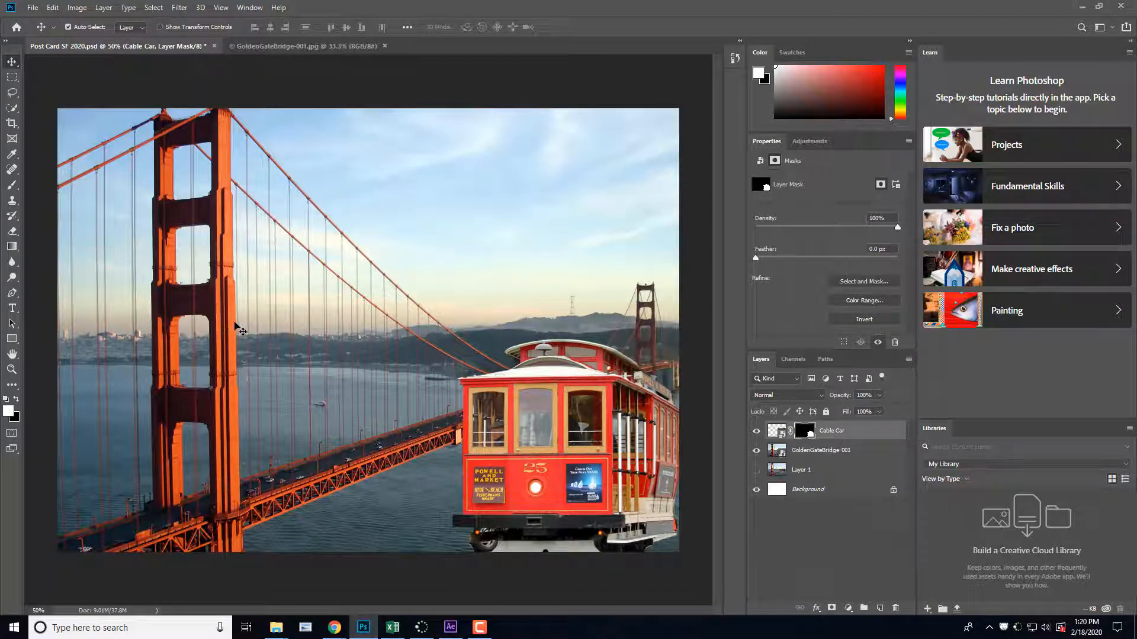
pyautogui.press('ctrl')
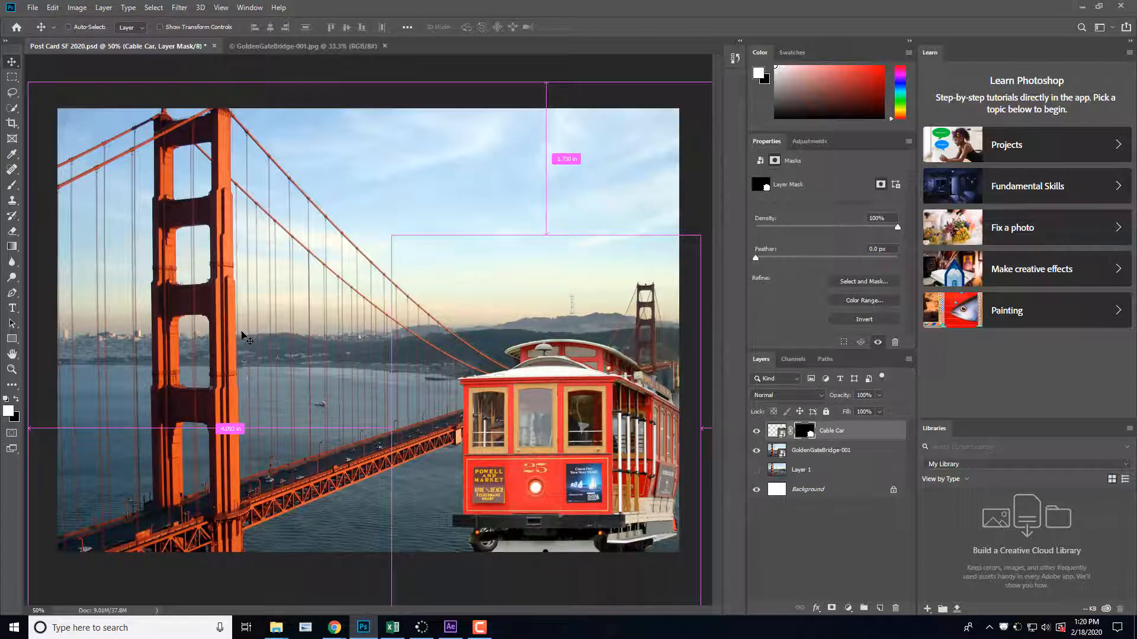
pyautogui.hotkey('ctrl', 't')
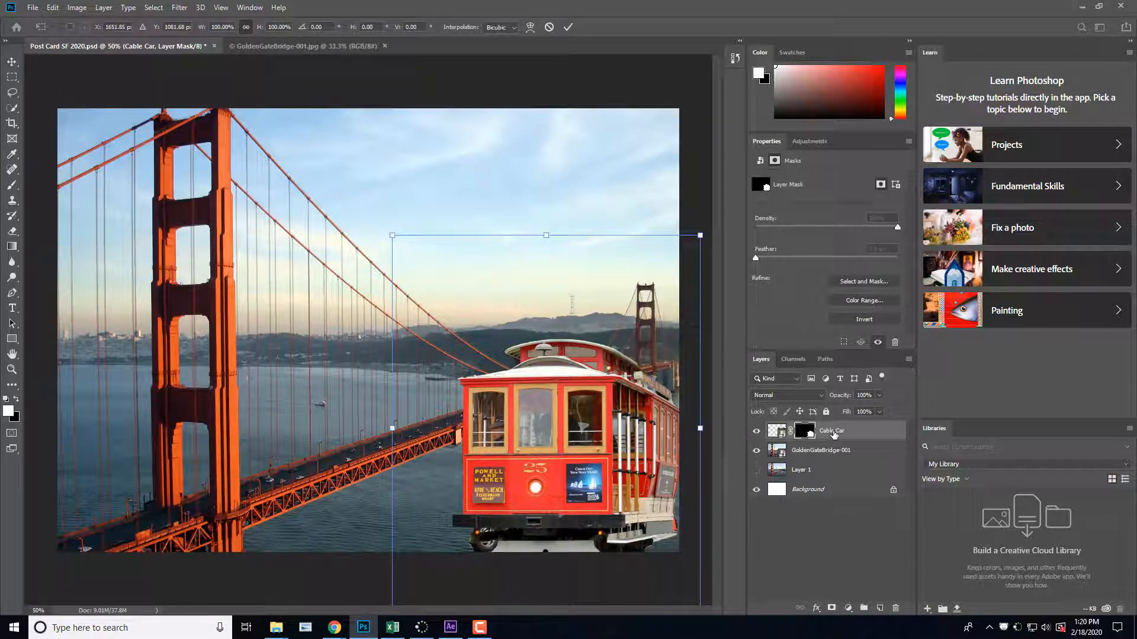
pyautogui.click(778, 432)
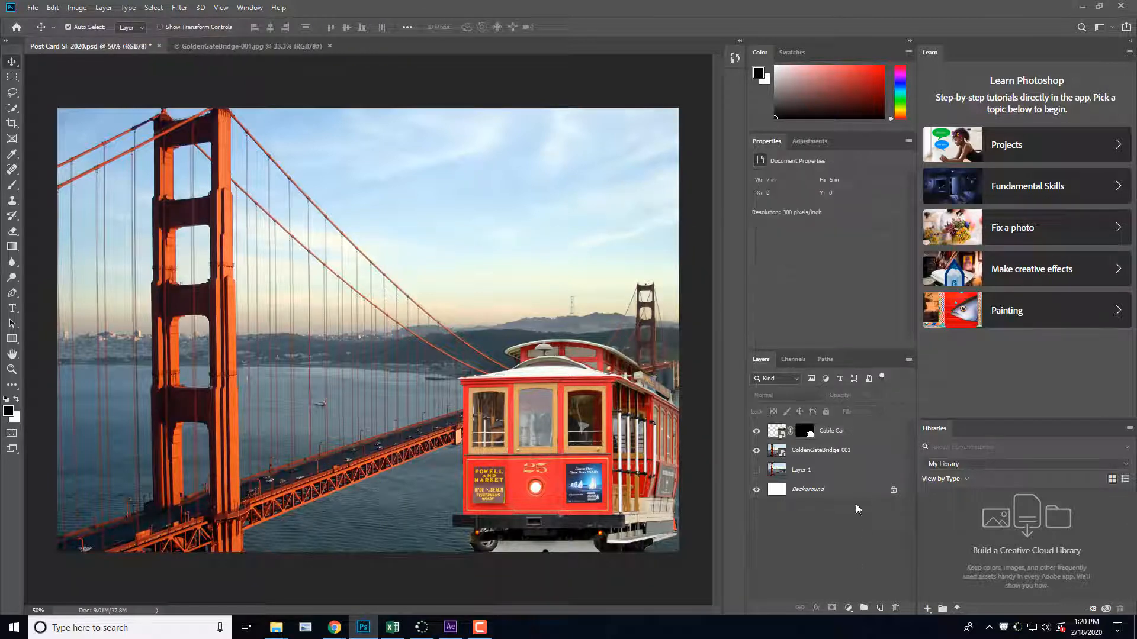
pyautogui.click(861, 563)
# Step: Scale the Cable Car layer down to about 83%, reposition it at about X 4.43 in, Y 1.91 in, and save the postcard
pyautogui.click(846, 431)
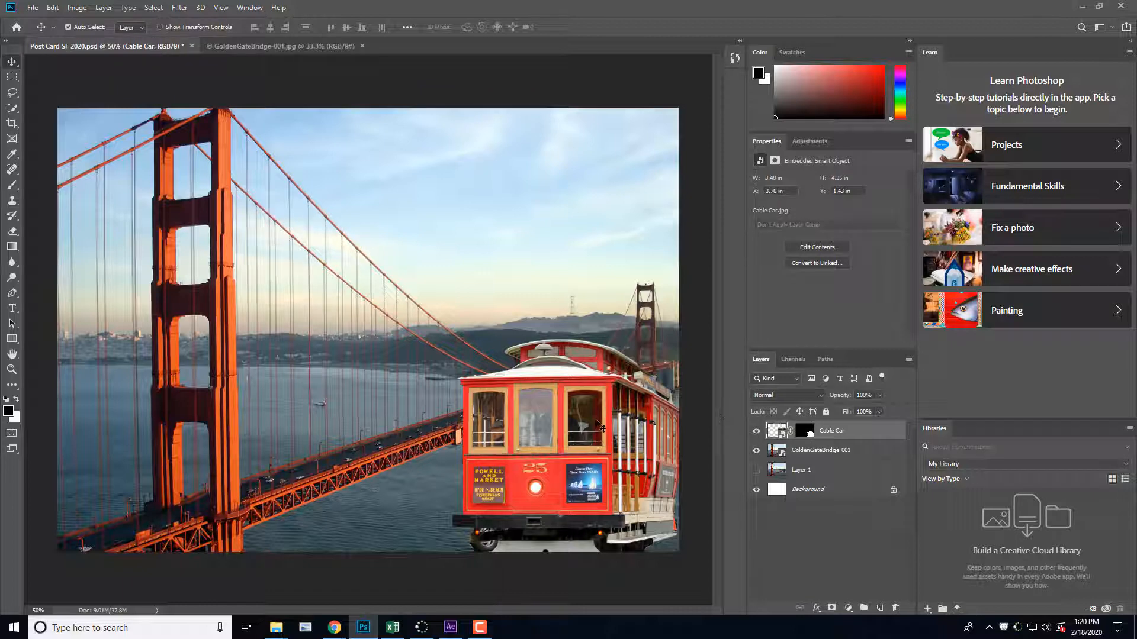
pyautogui.hotkey('ctrl', 't')
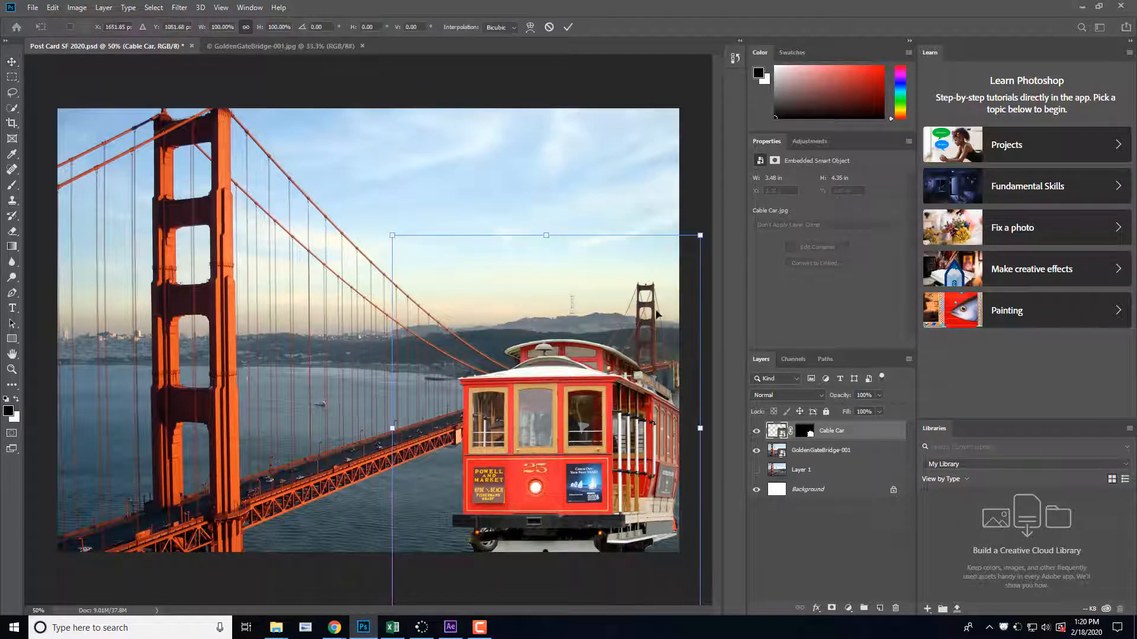
pyautogui.moveTo(700, 235); pyautogui.dragTo(632, 314)
pyautogui.moveTo(571, 477); pyautogui.dragTo(607, 454)
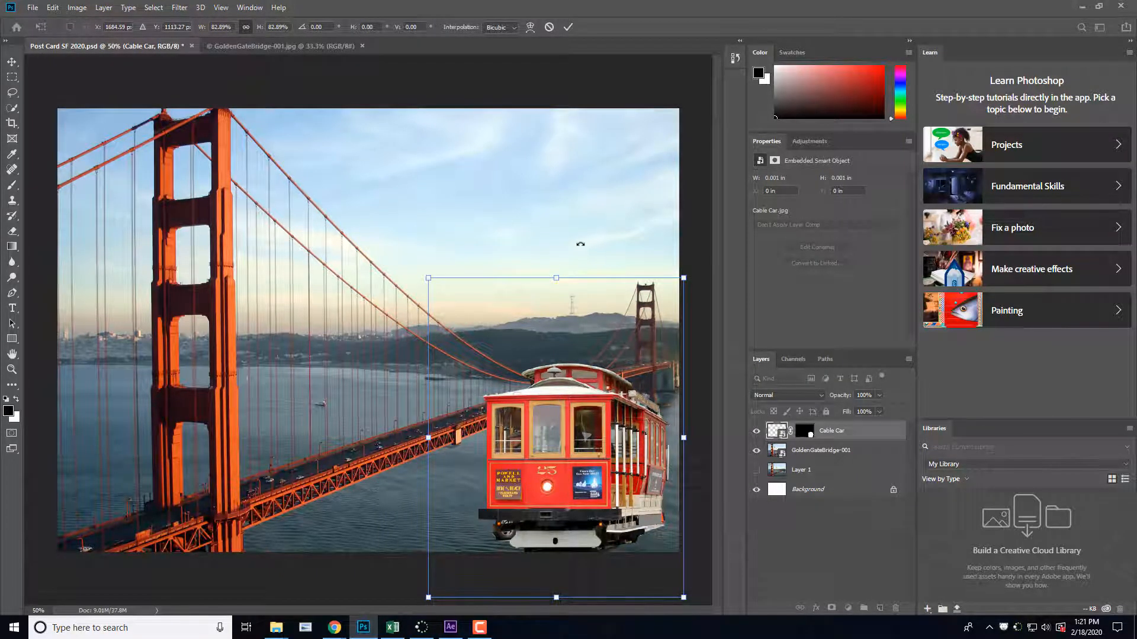
pyautogui.click(12, 63)
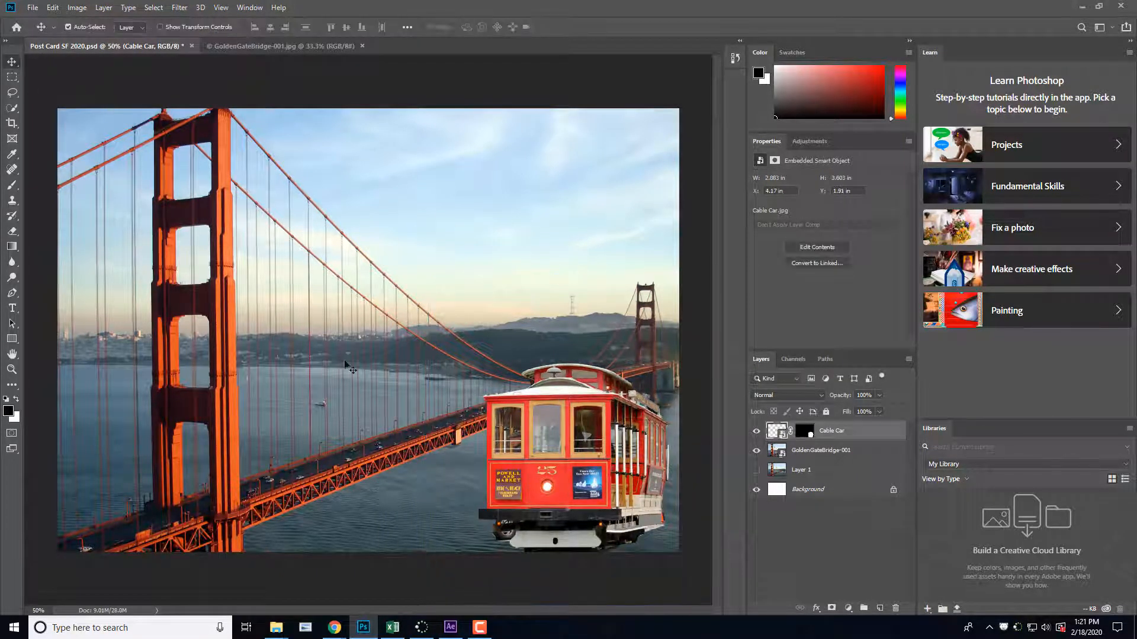
pyautogui.moveTo(567, 458)
pyautogui.mouseDown()
pyautogui.moveTo(586, 456)
pyautogui.moveTo(586, 470)
pyautogui.moveTo(589, 458)
pyautogui.mouseUp()
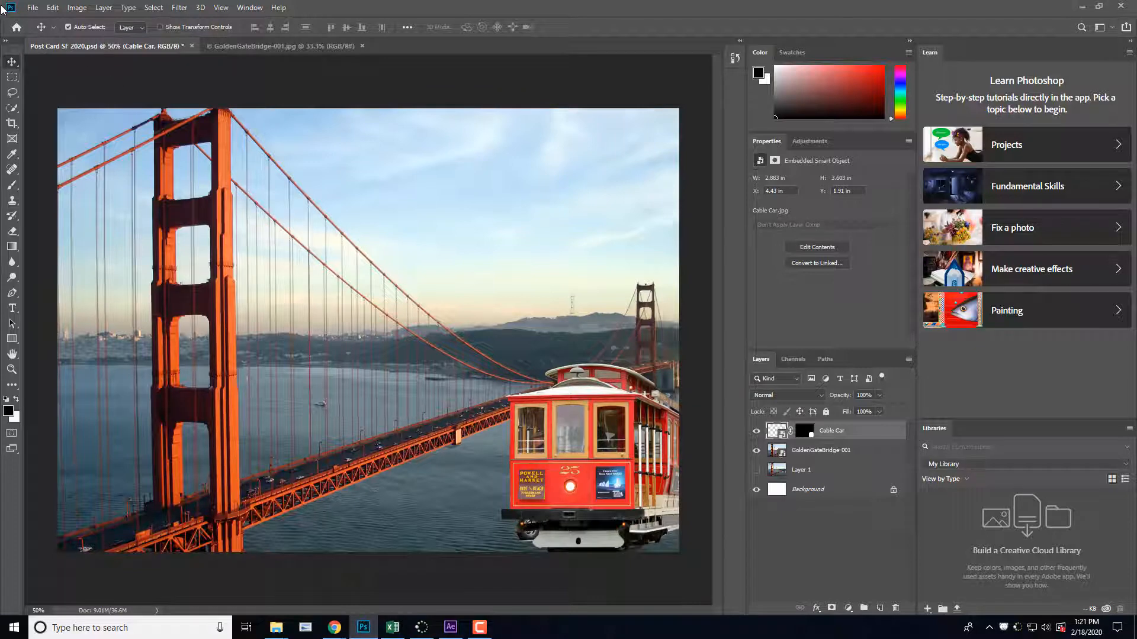
pyautogui.click(33, 8)
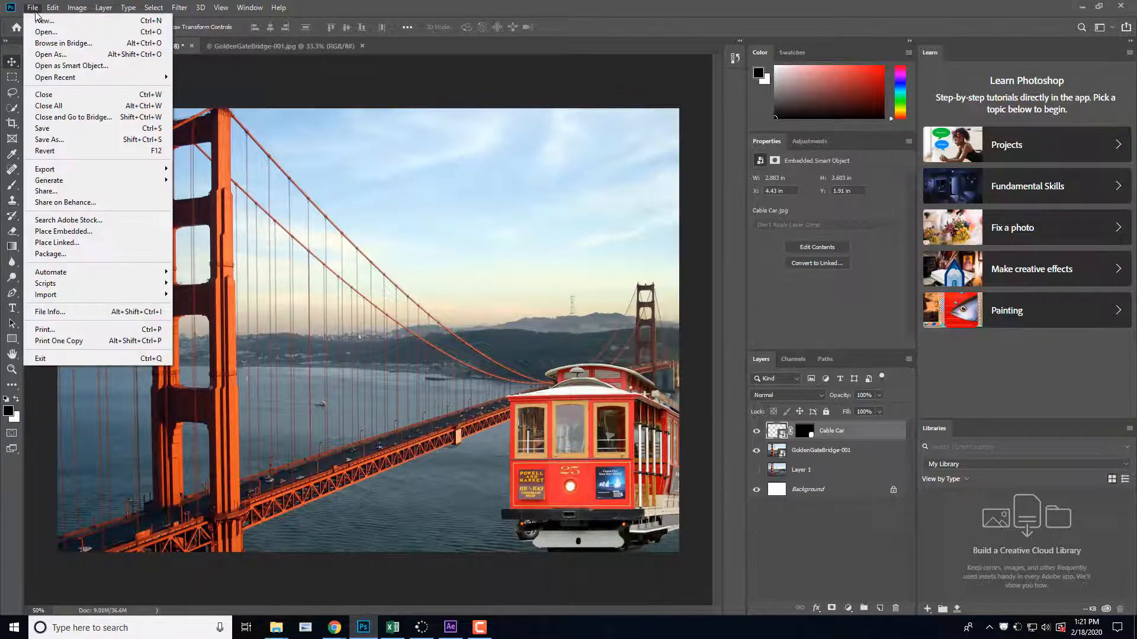
pyautogui.click(78, 131)
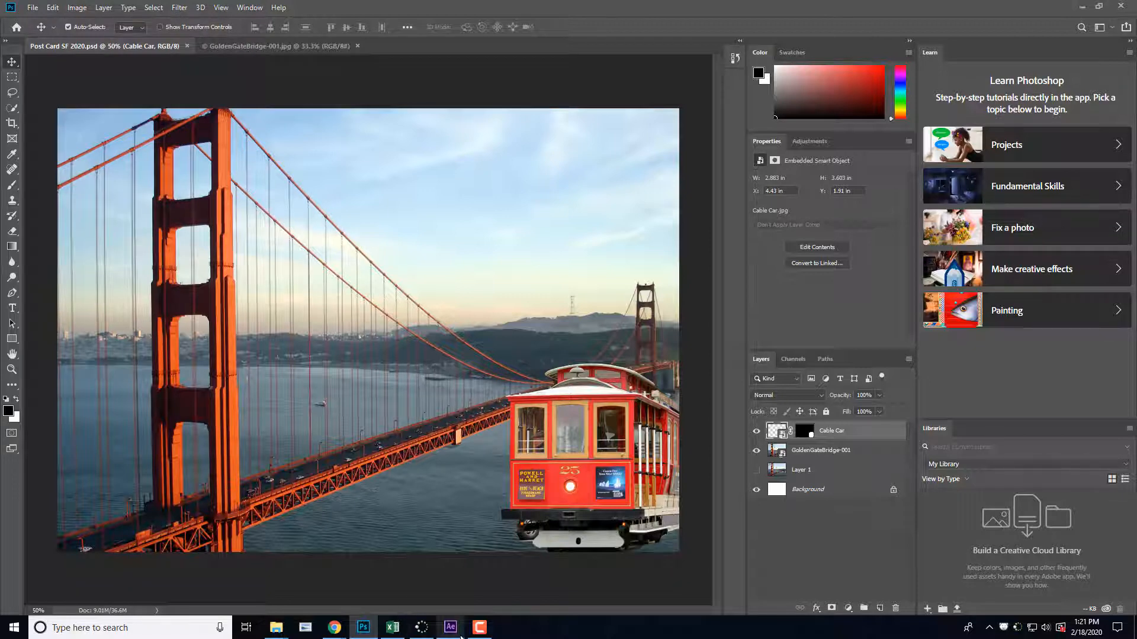
# Step: Look over the image files in the Post Card Project folder and the open browser windows, and return to the postcard
pyautogui.moveTo(276, 628)
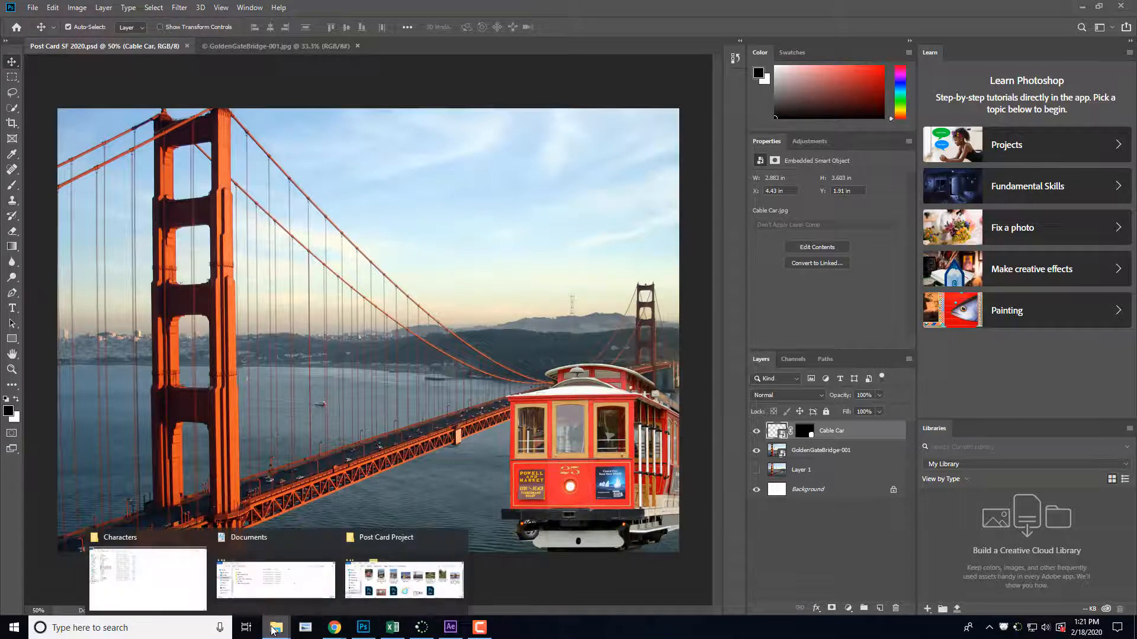
pyautogui.click(387, 577)
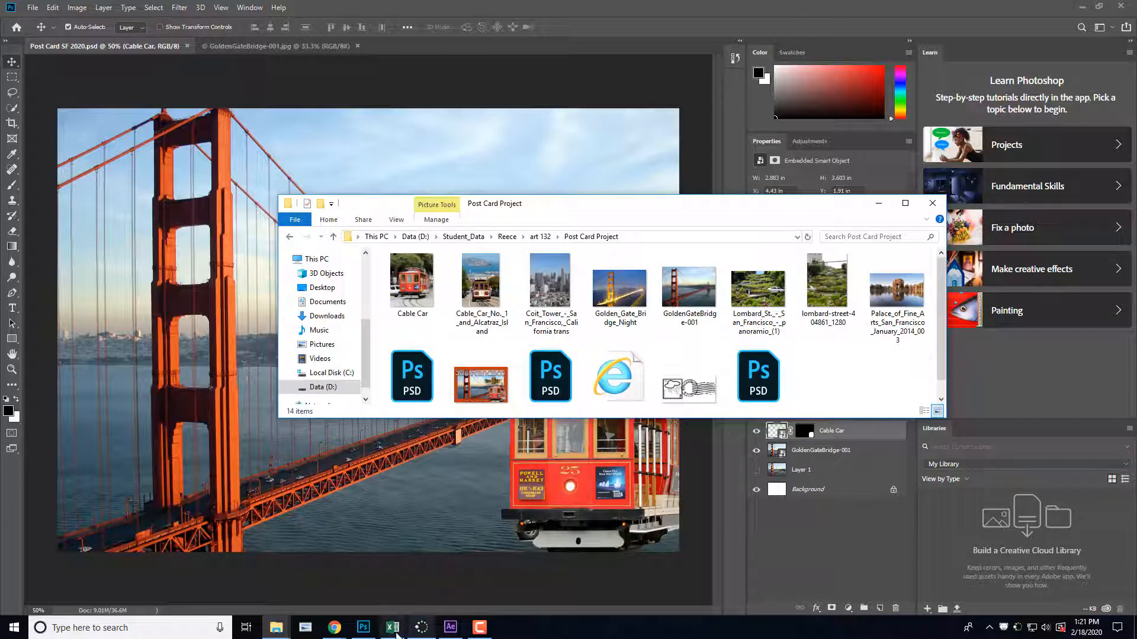
pyautogui.click(336, 630)
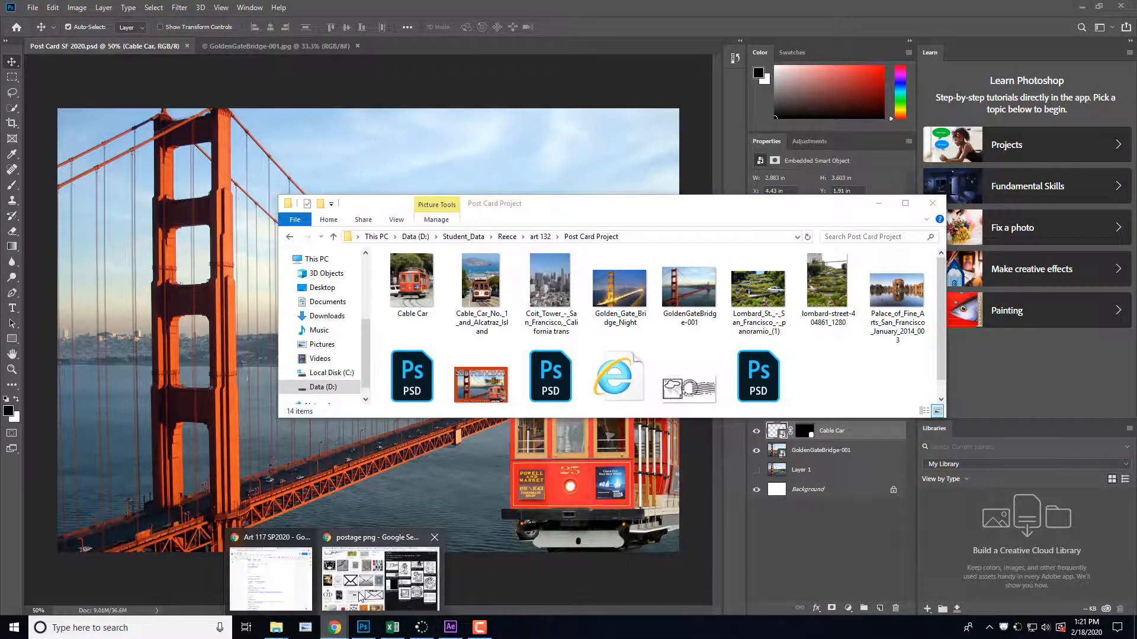
pyautogui.click(380, 577)
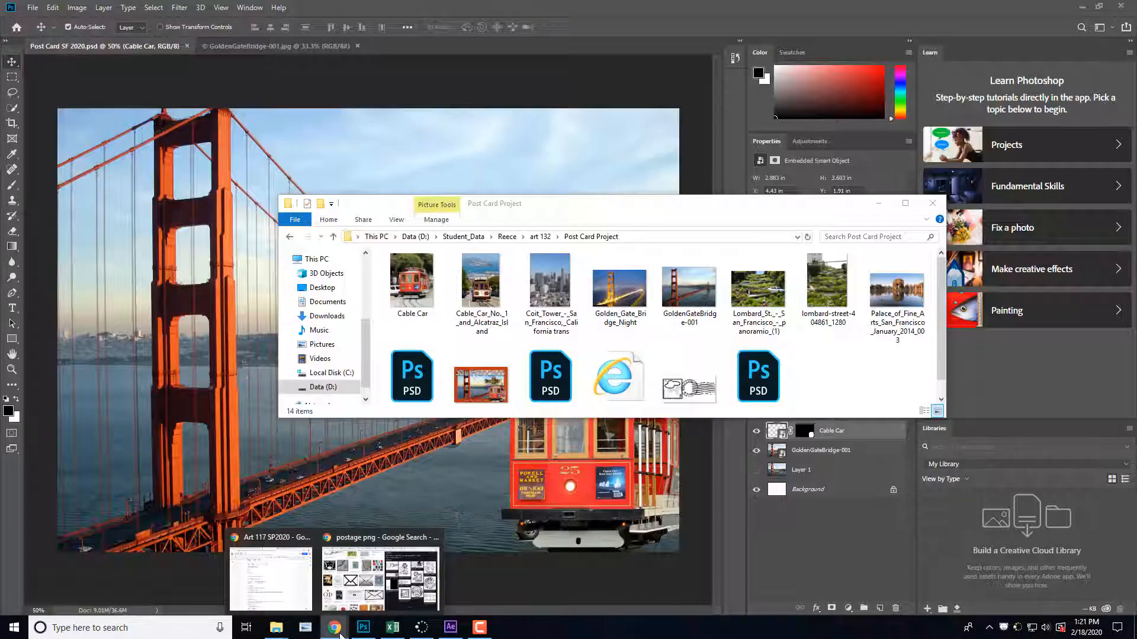
pyautogui.click(336, 628)
pyautogui.click(336, 628)
pyautogui.click(879, 204)
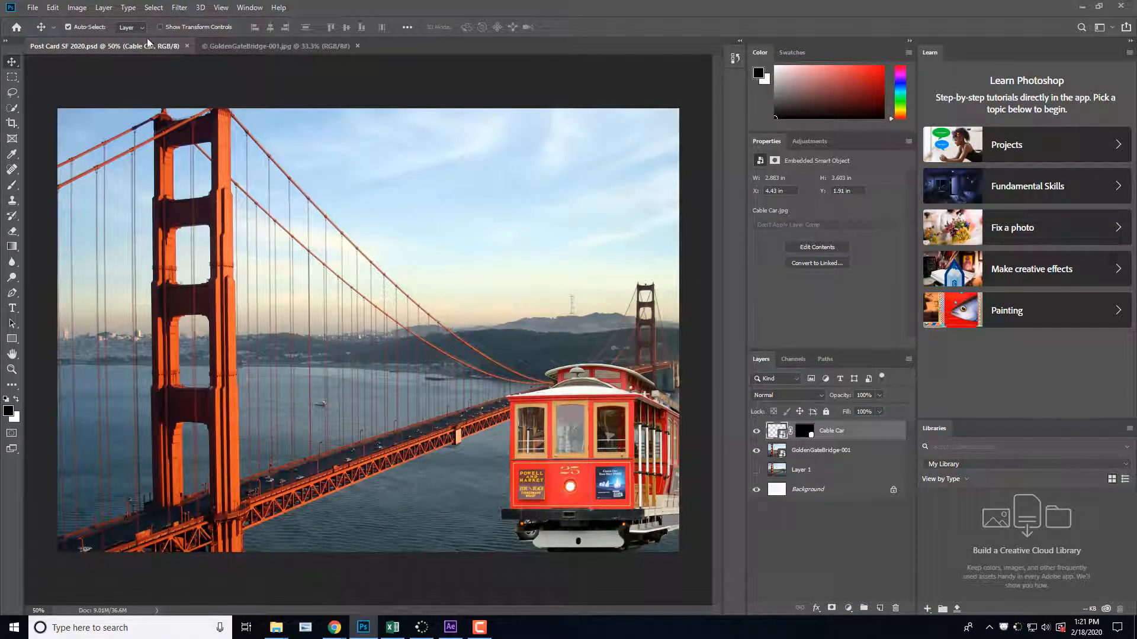
# Step: Place the Palace_of_Fine_Arts_San_Francisco_January_2014_003 photo as an embedded object and move it up to about Y 484.5 px
pyautogui.click(51, 8)
pyautogui.moveTo(36, 8)
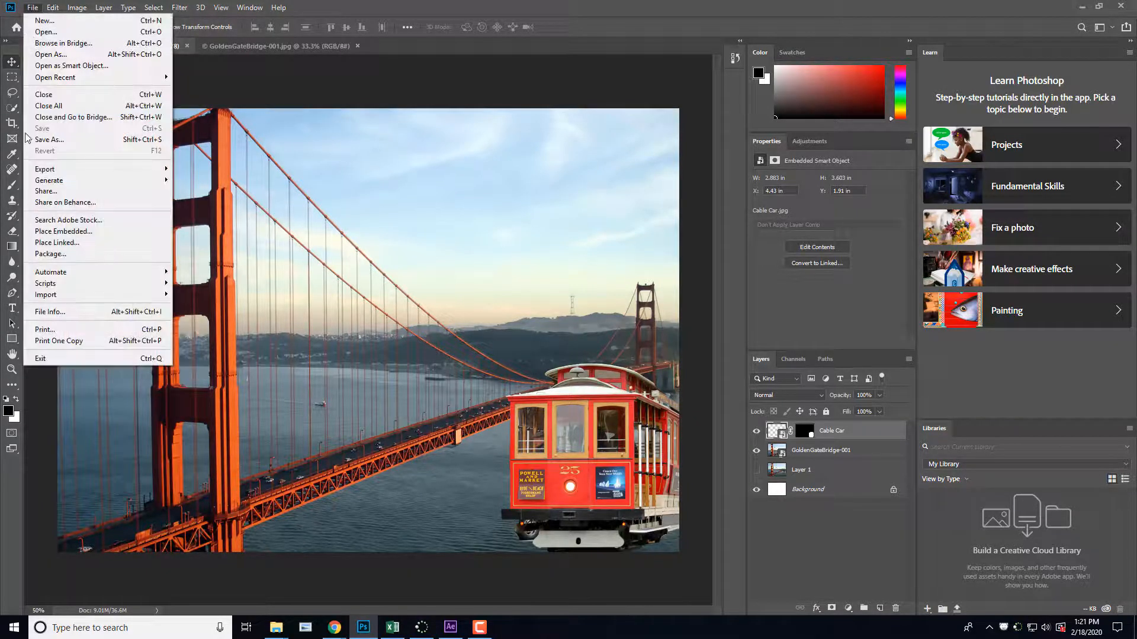
pyautogui.click(84, 233)
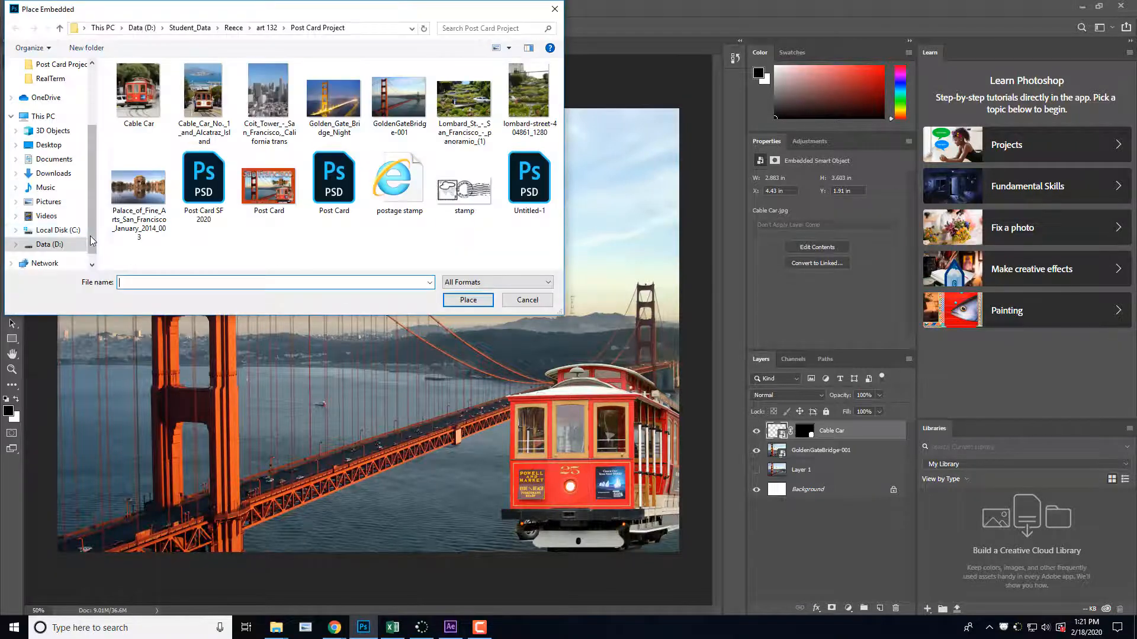
pyautogui.click(149, 205)
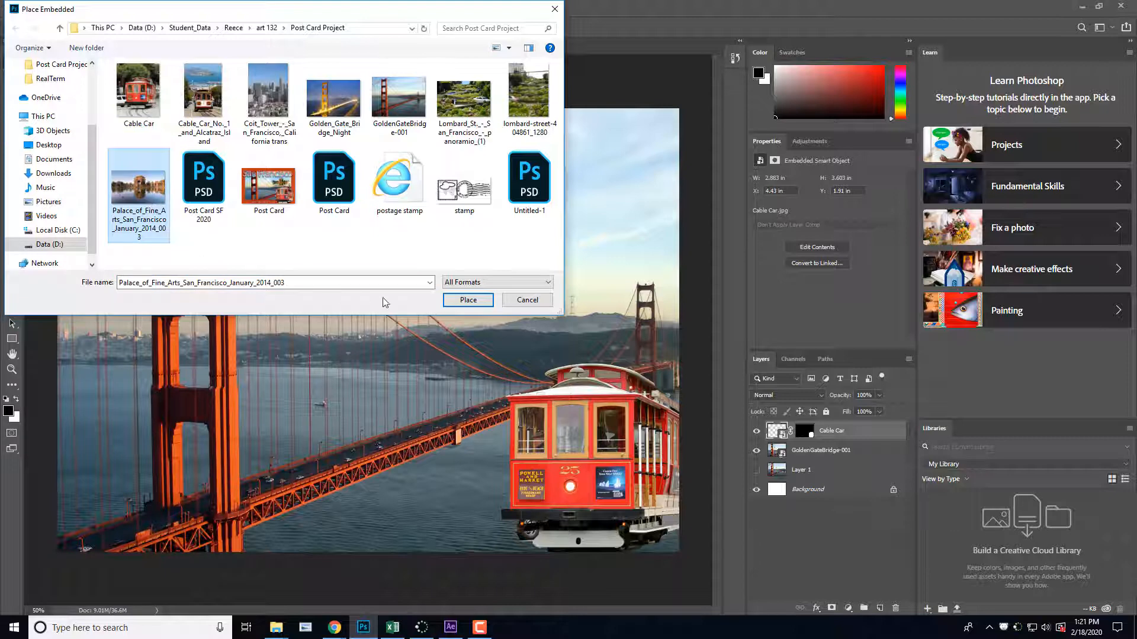
pyautogui.click(467, 300)
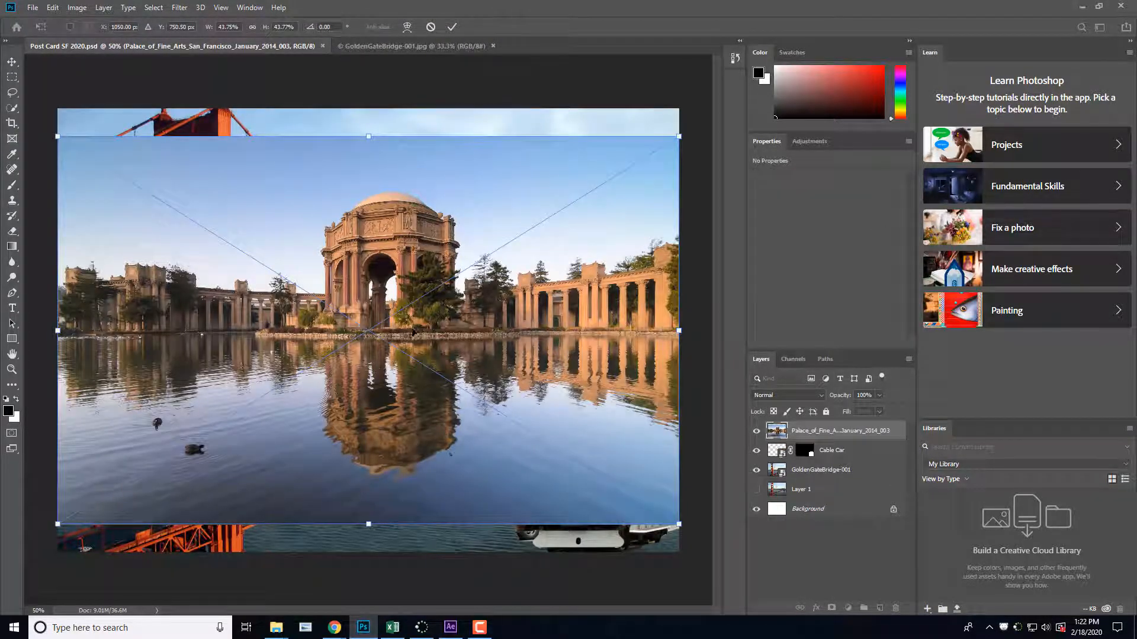
pyautogui.moveTo(398, 343); pyautogui.dragTo(400, 264)
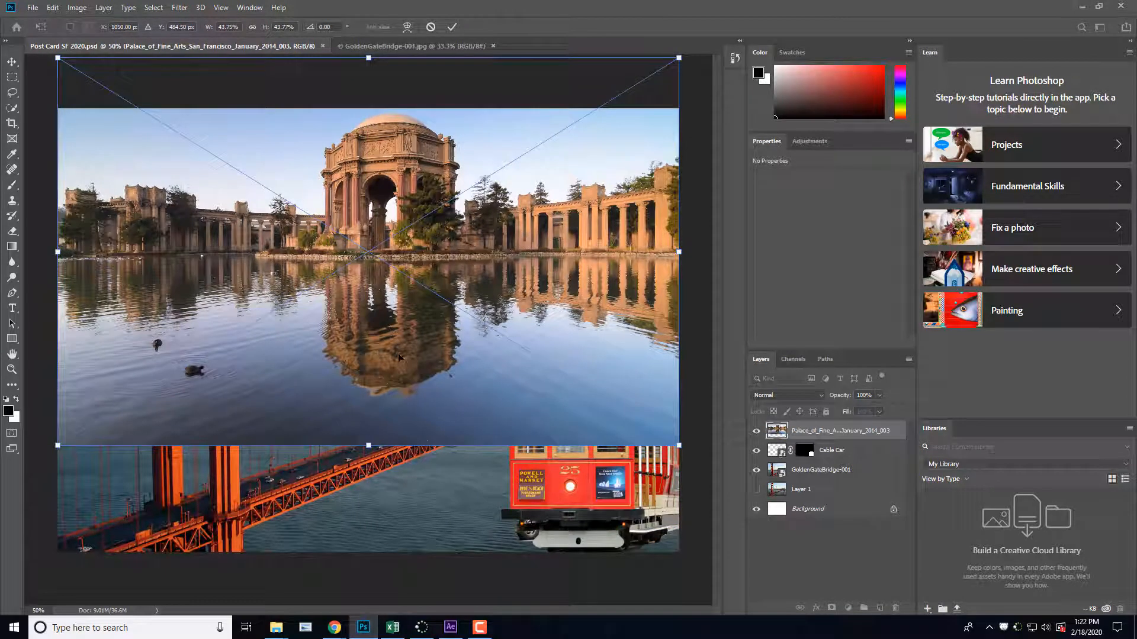
pyautogui.click(452, 27)
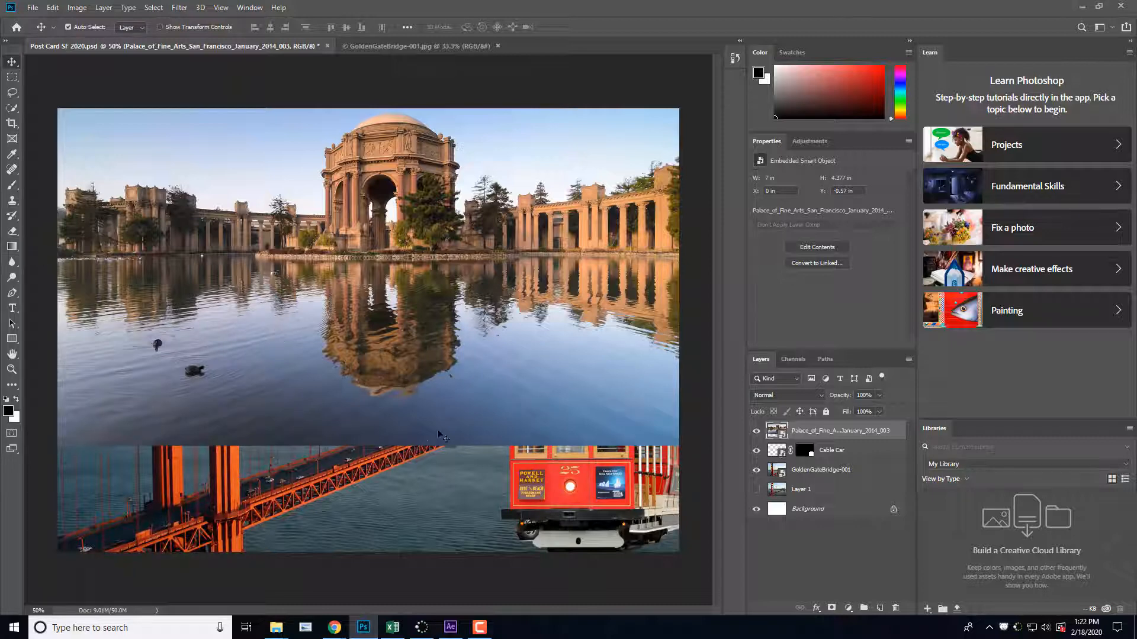
# Step: Preview the blend modes on the Palace of Fine Arts layer, keep Normal, and resize the photo to about 7.02 x 4.39 in
pyautogui.click(775, 395)
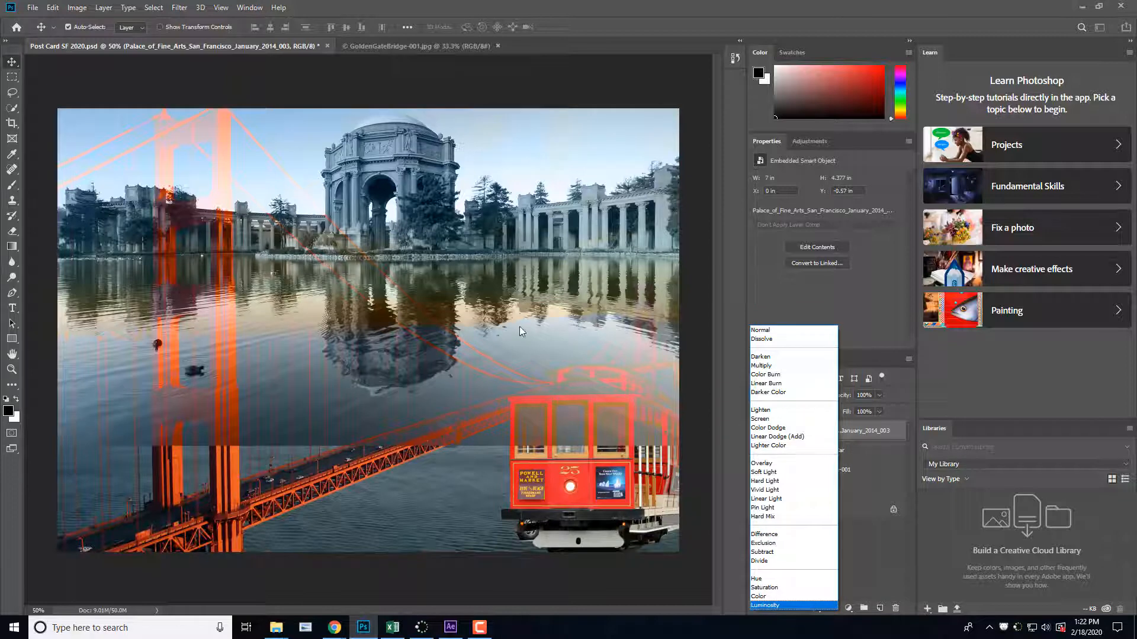
pyautogui.click(760, 330)
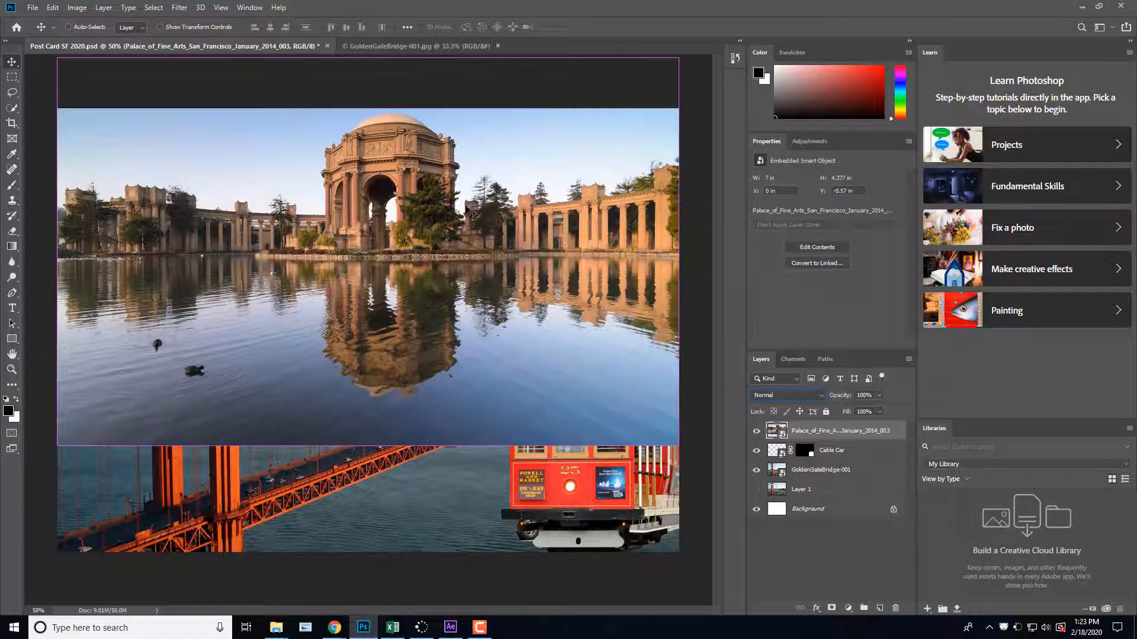
pyautogui.hotkey('ctrl', 't')
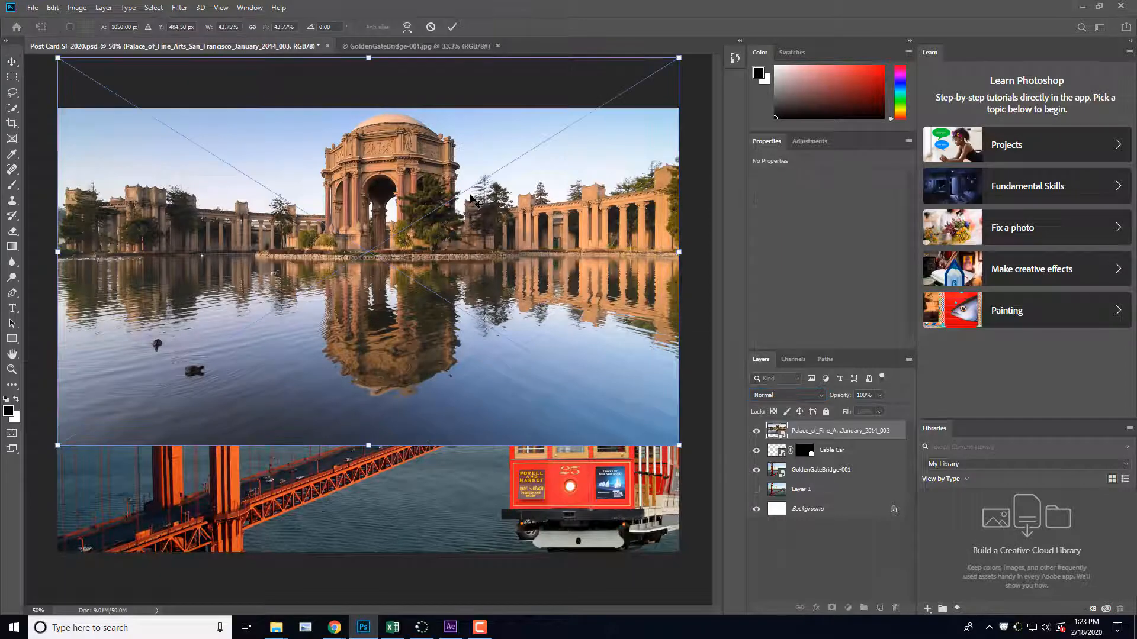
pyautogui.moveTo(679, 57); pyautogui.dragTo(700, 85)
pyautogui.click(453, 28)
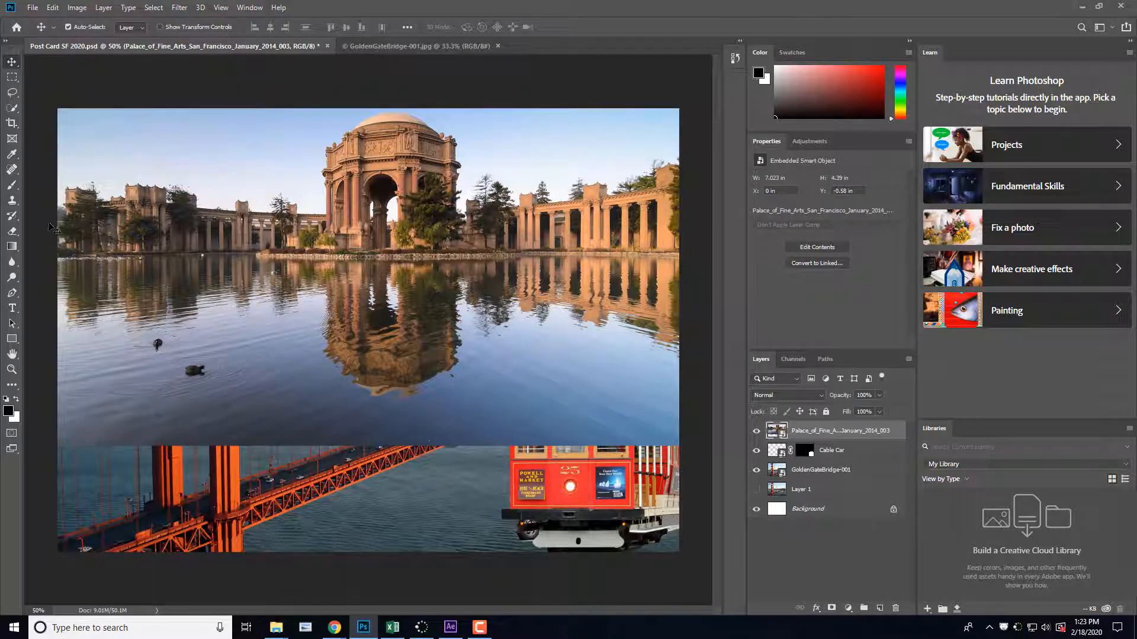
pyautogui.click(16, 234)
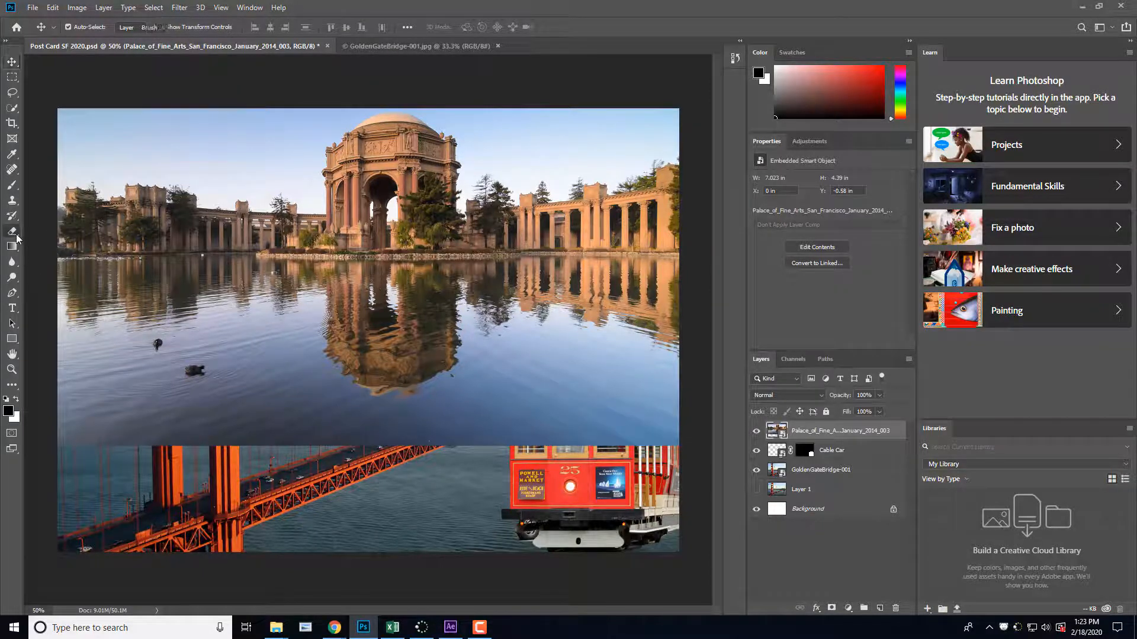
pyautogui.click(59, 231)
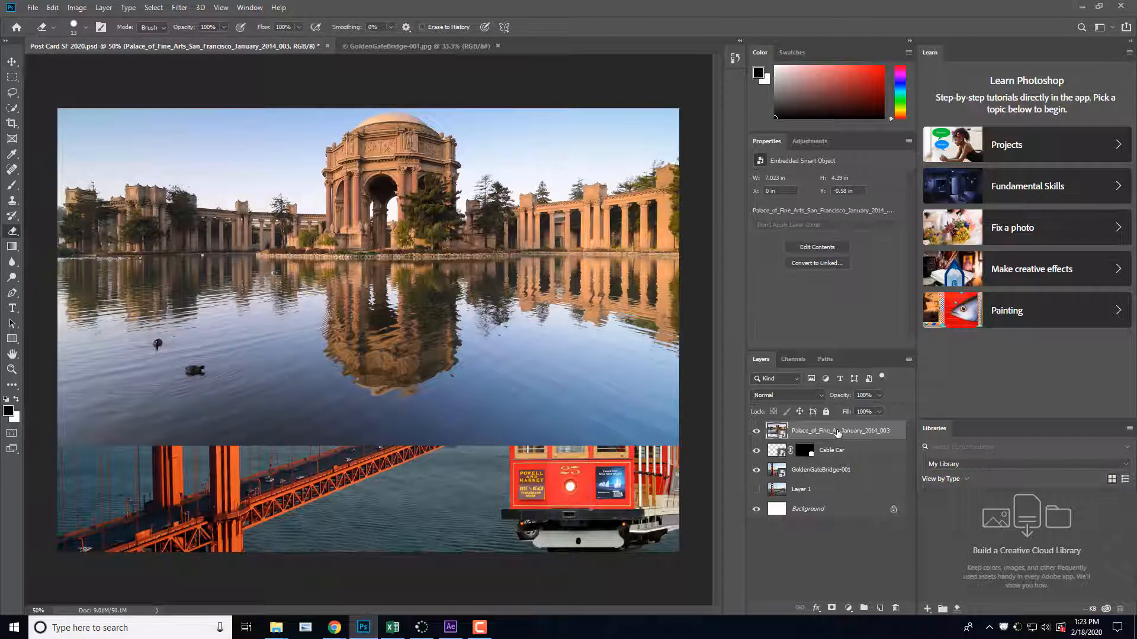
pyautogui.click(13, 233)
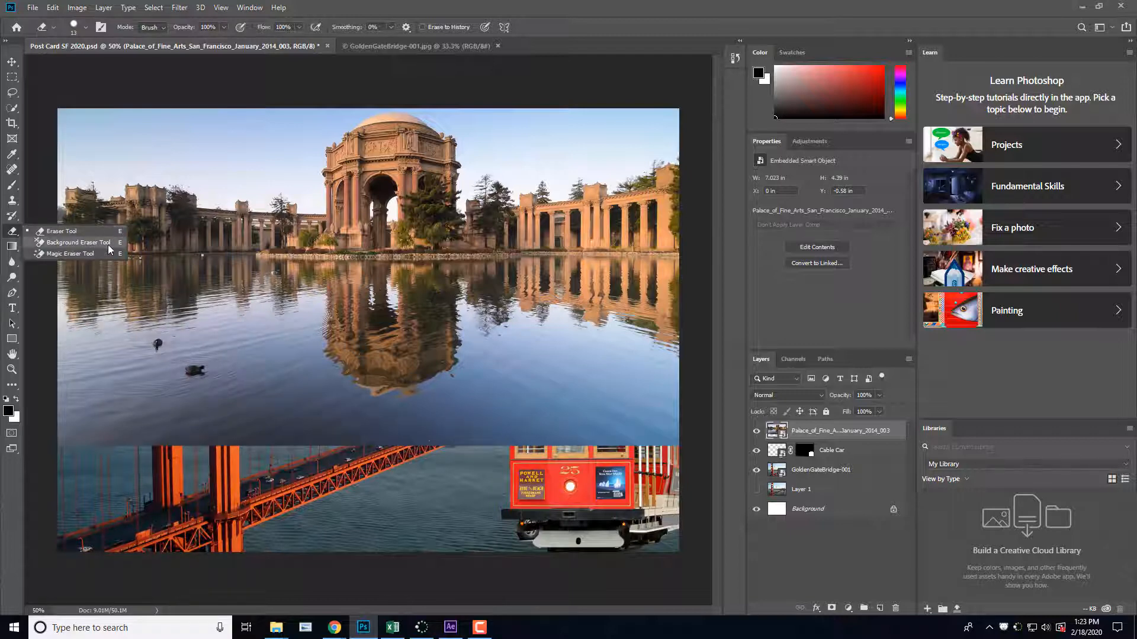
pyautogui.click(16, 281)
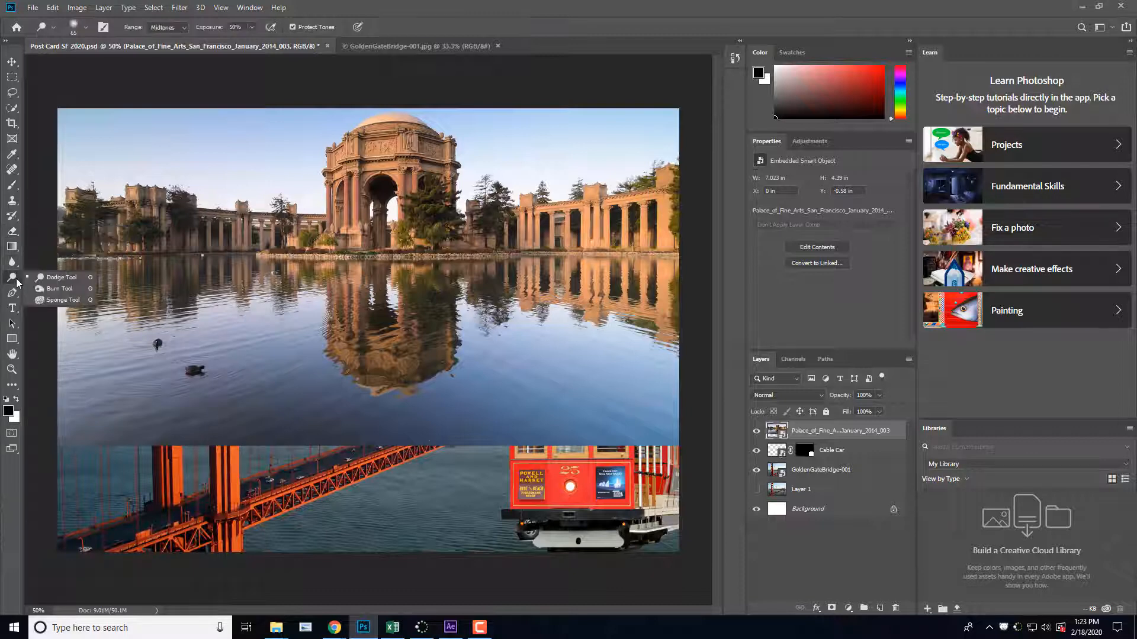
pyautogui.click(61, 281)
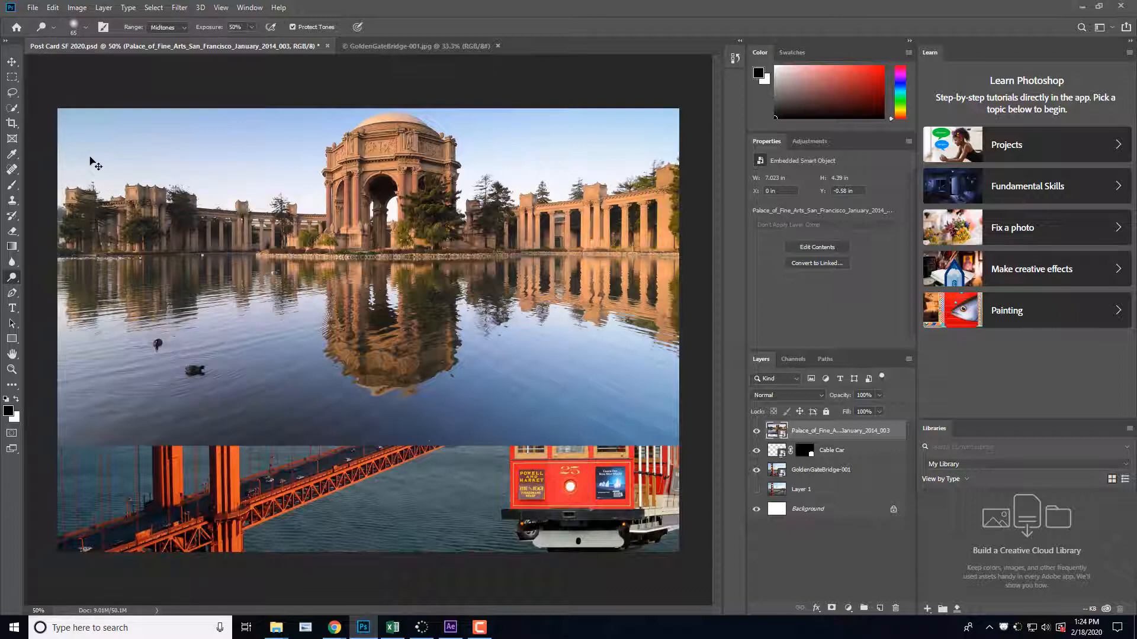
pyautogui.hotkey('ctrl', 'a')
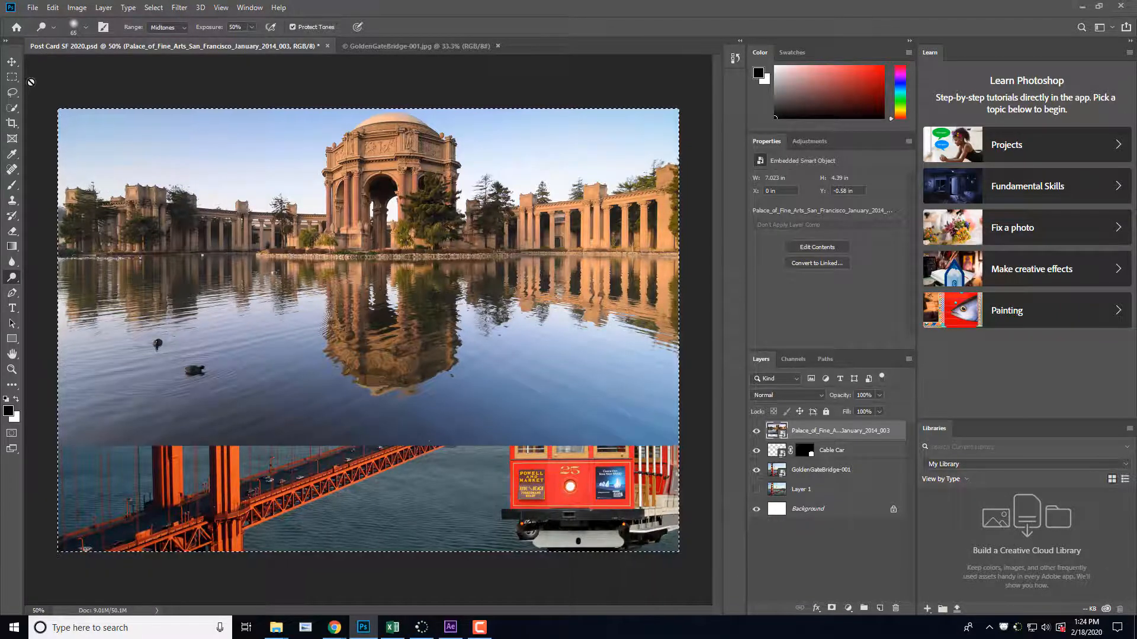
pyautogui.click(25, 82)
pyautogui.press('Escape')
# Step: Select the whole visible Palace of Fine Arts photo with the Rectangular Marquee tool and add a layer mask from the selection
pyautogui.click(12, 77)
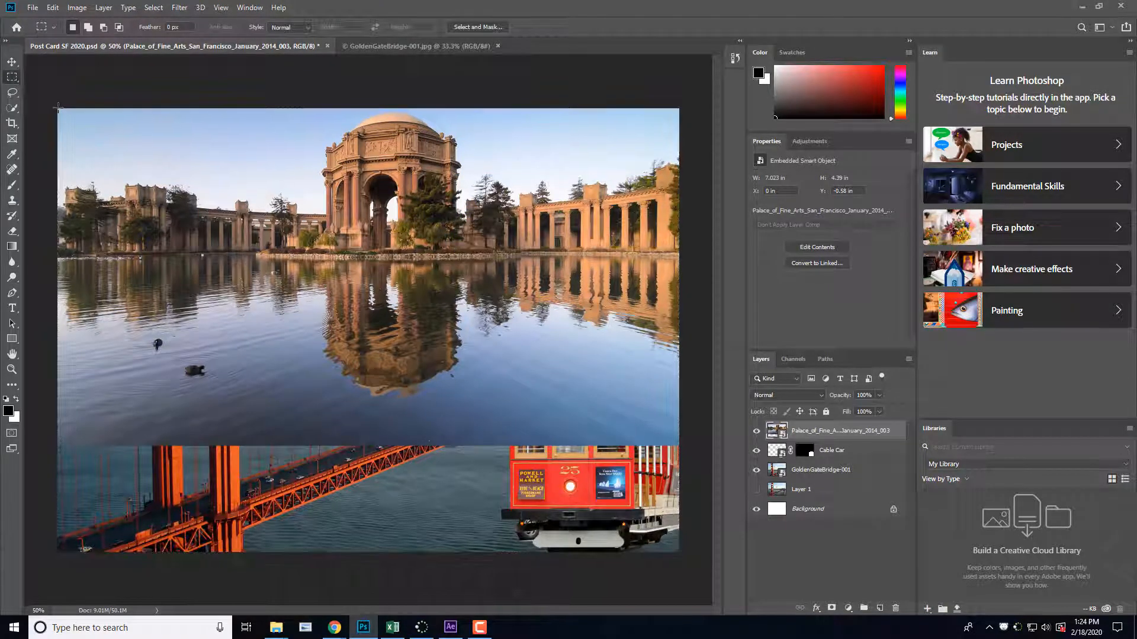
pyautogui.moveTo(58, 108); pyautogui.dragTo(689, 445)
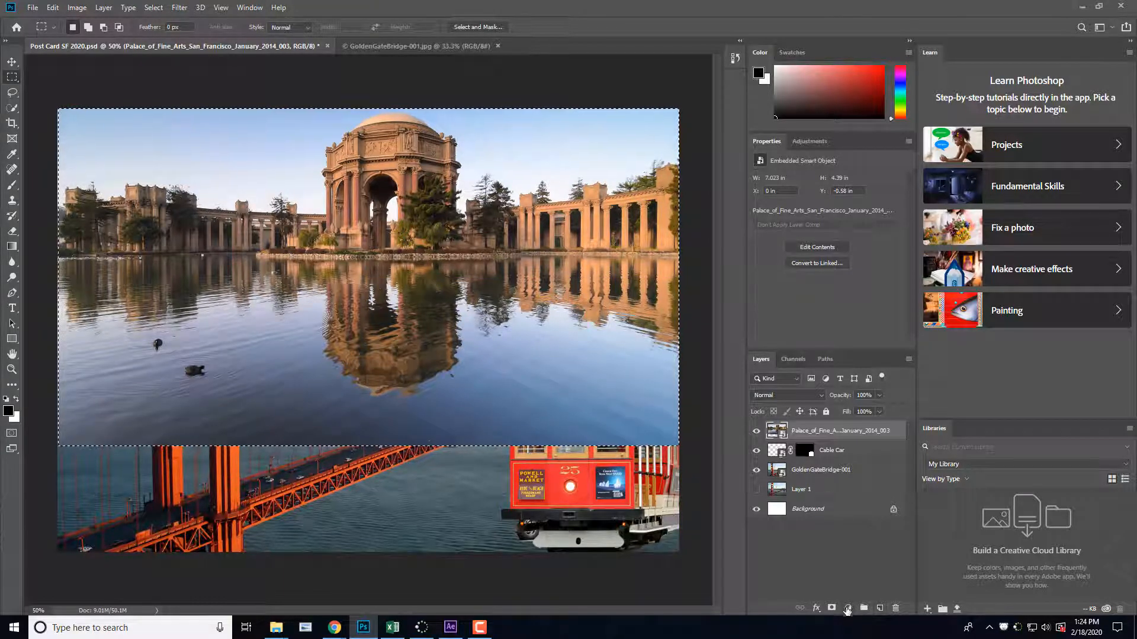
pyautogui.click(832, 609)
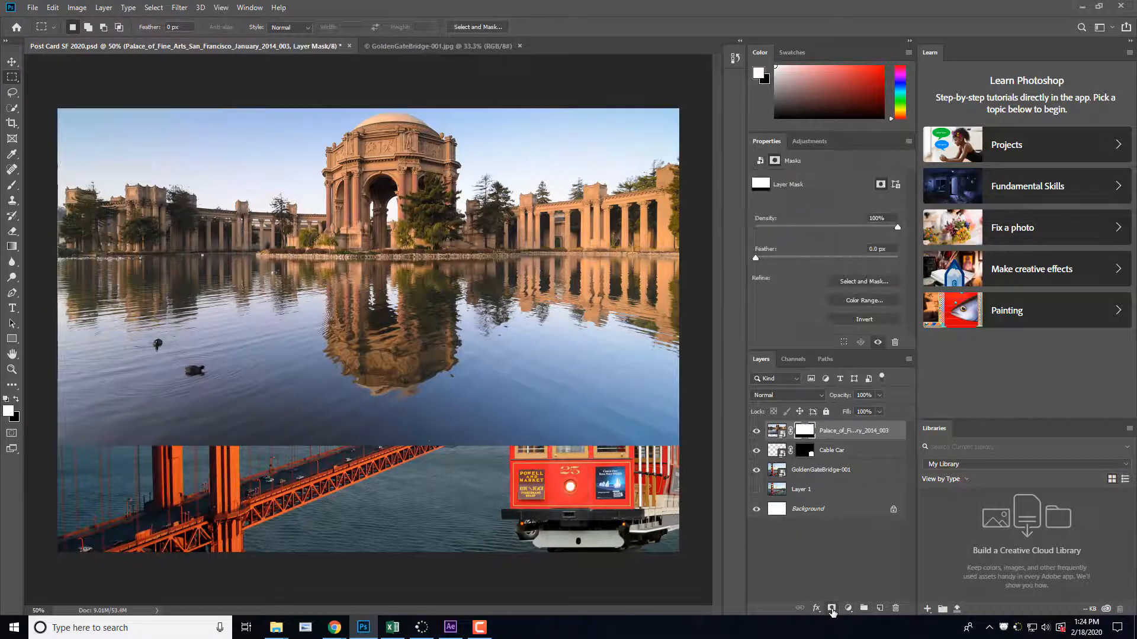
# Step: In Select and Mask, subtract the Palace of Fine Arts photo's lower-left edge with an enlarged Brush tool and switch the view to Overlay
pyautogui.click(875, 282)
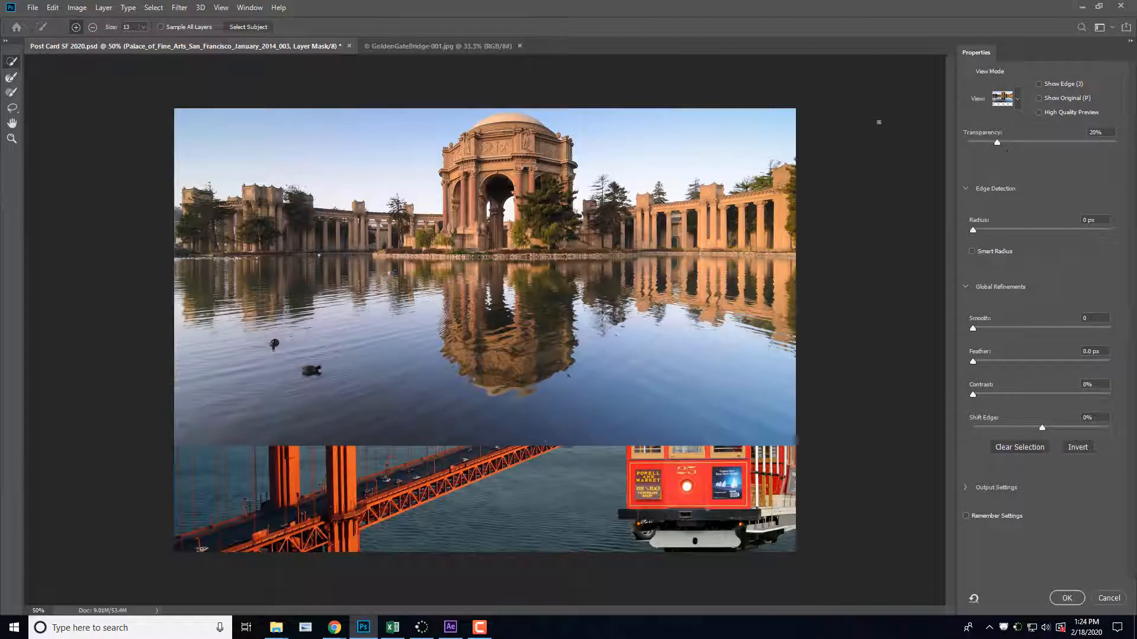
pyautogui.click(11, 81)
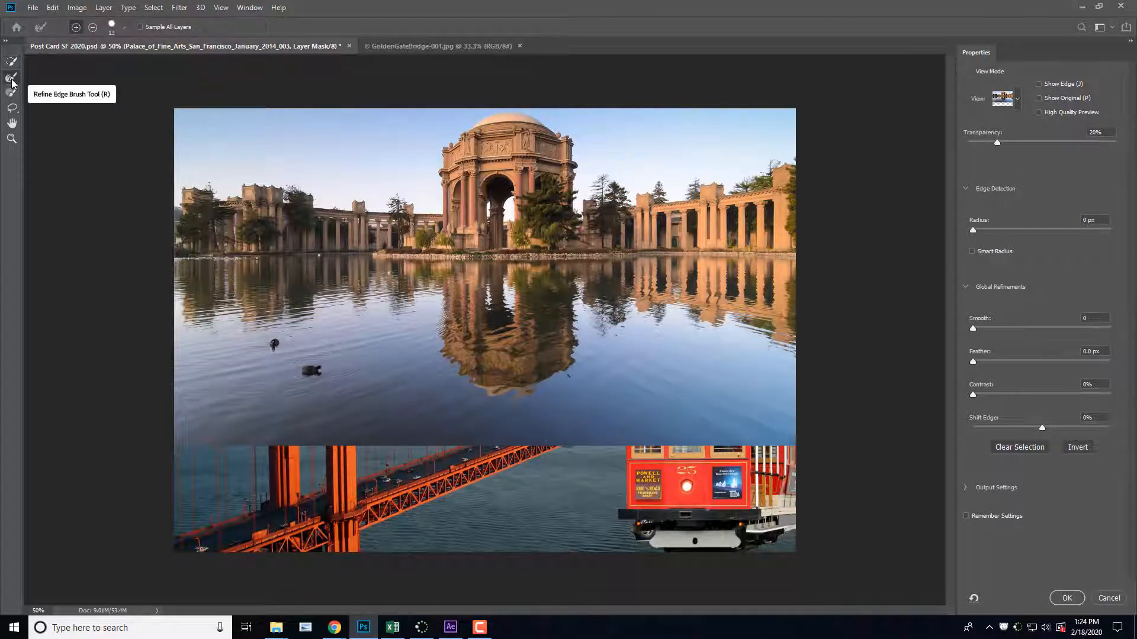
pyautogui.click(13, 66)
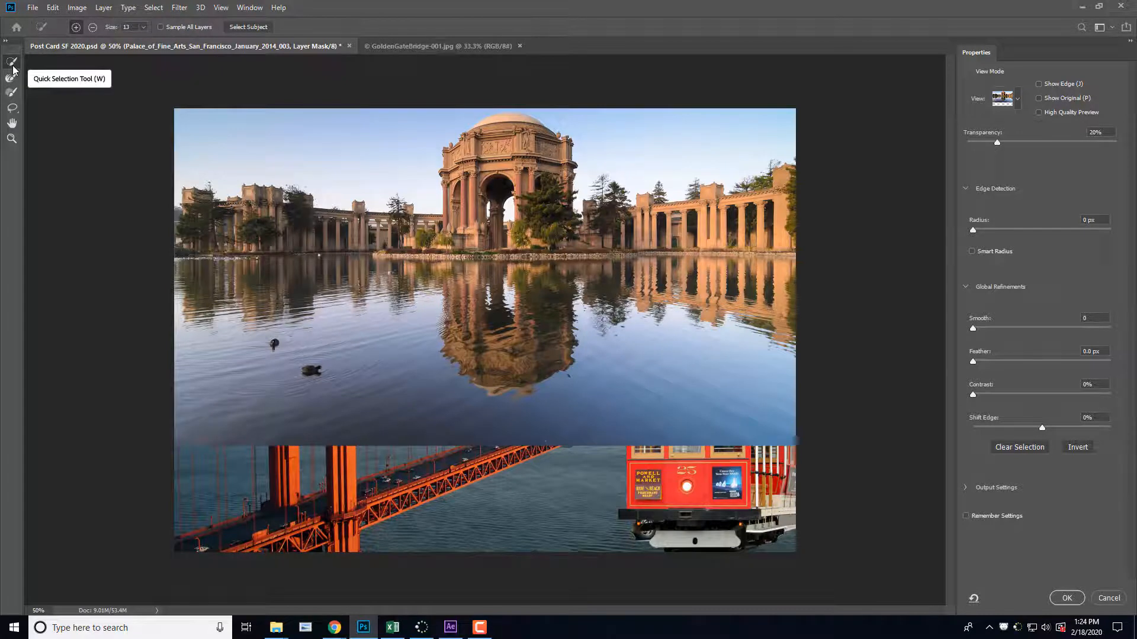
pyautogui.click(11, 94)
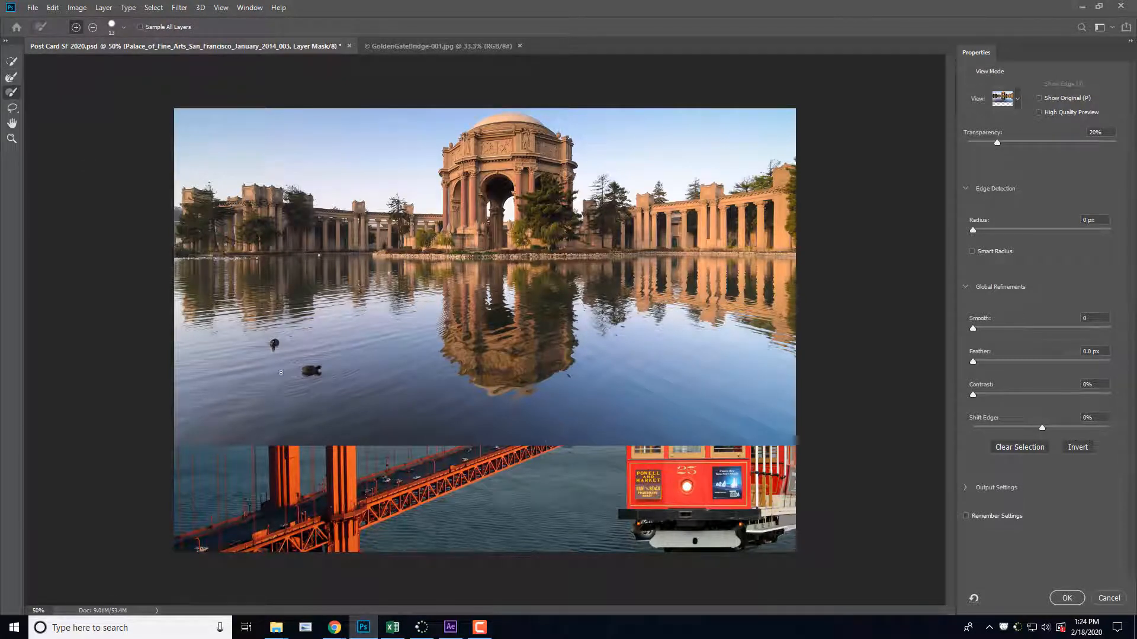
pyautogui.press(']')
pyautogui.press(']')
pyautogui.press(']')
pyautogui.press(']')
pyautogui.press(']')
pyautogui.press(']')
pyautogui.press(']')
pyautogui.press(']')
pyautogui.press(']')
pyautogui.press(']')
pyautogui.press(']')
pyautogui.press(']')
pyautogui.press('alt')
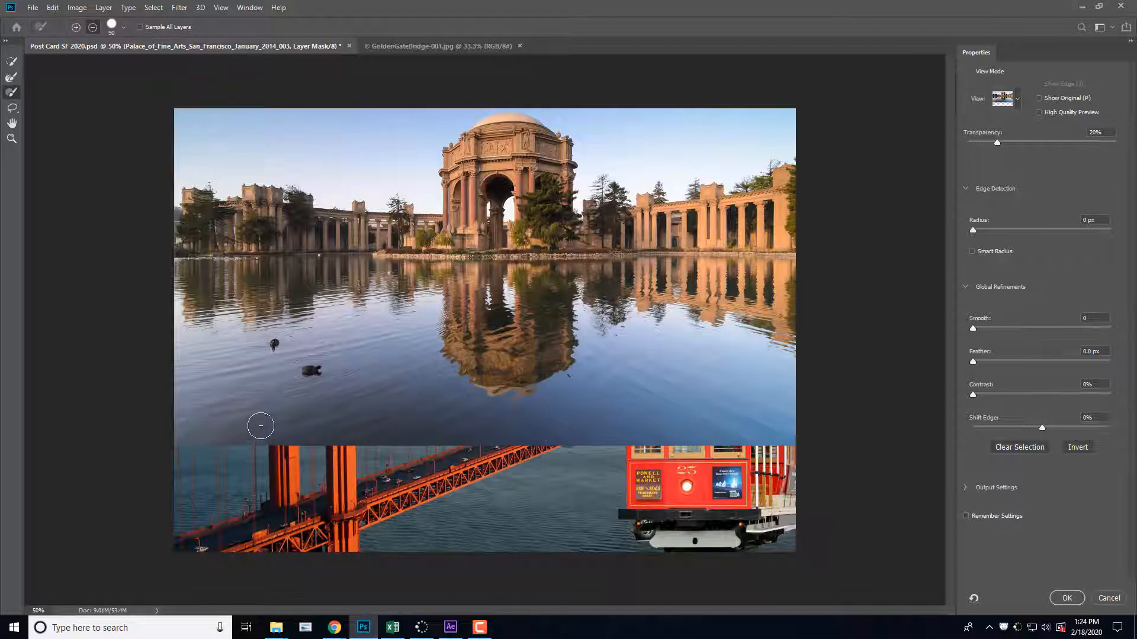
pyautogui.moveTo(175, 438)
pyautogui.mouseDown()
pyautogui.moveTo(259, 443)
pyautogui.moveTo(397, 418)
pyautogui.moveTo(409, 434)
pyautogui.moveTo(437, 413)
pyautogui.moveTo(526, 425)
pyautogui.mouseUp()
pyautogui.click(1016, 100)
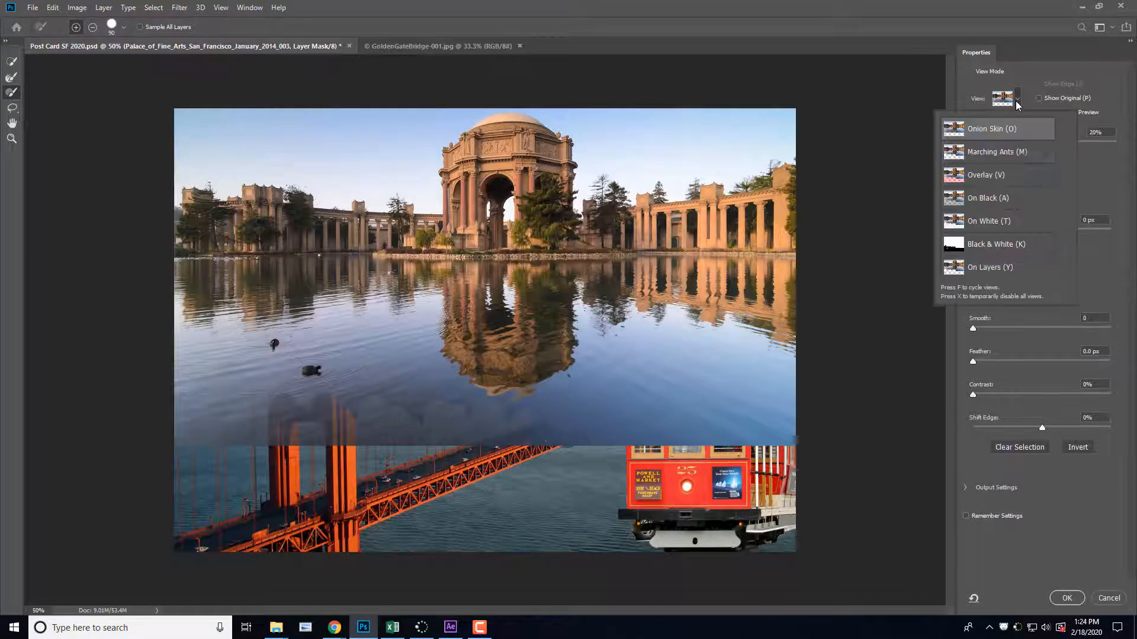
pyautogui.click(994, 175)
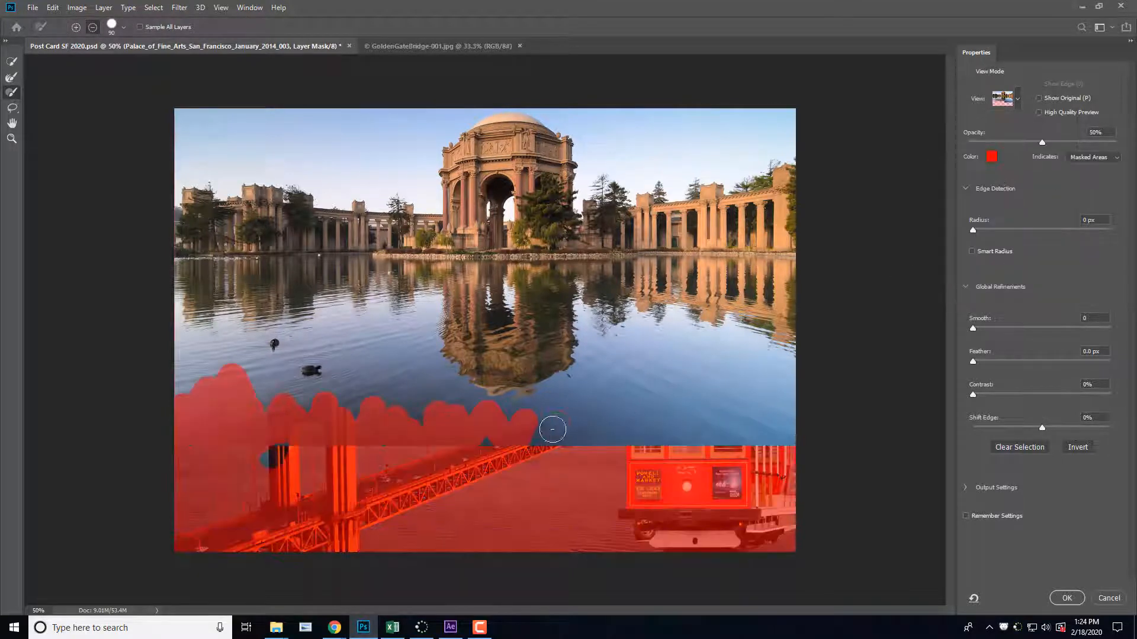
# Step: Brush the lower water out of the Palace of Fine Arts mask in a smooth full-width curve and apply a 92.6 px feather
pyautogui.moveTo(526, 431)
pyautogui.mouseDown()
pyautogui.moveTo(338, 444)
pyautogui.moveTo(277, 466)
pyautogui.moveTo(249, 458)
pyautogui.moveTo(260, 424)
pyautogui.moveTo(223, 416)
pyautogui.moveTo(189, 365)
pyautogui.moveTo(199, 379)
pyautogui.moveTo(303, 403)
pyautogui.moveTo(571, 414)
pyautogui.moveTo(595, 429)
pyautogui.moveTo(567, 455)
pyautogui.moveTo(667, 434)
pyautogui.moveTo(617, 424)
pyautogui.moveTo(655, 404)
pyautogui.moveTo(697, 424)
pyautogui.moveTo(729, 407)
pyautogui.moveTo(792, 439)
pyautogui.moveTo(779, 357)
pyautogui.moveTo(763, 441)
pyautogui.moveTo(798, 392)
pyautogui.moveTo(797, 353)
pyautogui.moveTo(782, 417)
pyautogui.moveTo(722, 451)
pyautogui.moveTo(769, 382)
pyautogui.moveTo(701, 415)
pyautogui.moveTo(655, 419)
pyautogui.moveTo(773, 363)
pyautogui.moveTo(709, 391)
pyautogui.moveTo(532, 408)
pyautogui.moveTo(300, 387)
pyautogui.moveTo(164, 336)
pyautogui.moveTo(174, 392)
pyautogui.moveTo(177, 343)
pyautogui.moveTo(246, 382)
pyautogui.moveTo(355, 399)
pyautogui.moveTo(534, 404)
pyautogui.moveTo(736, 367)
pyautogui.mouseUp()
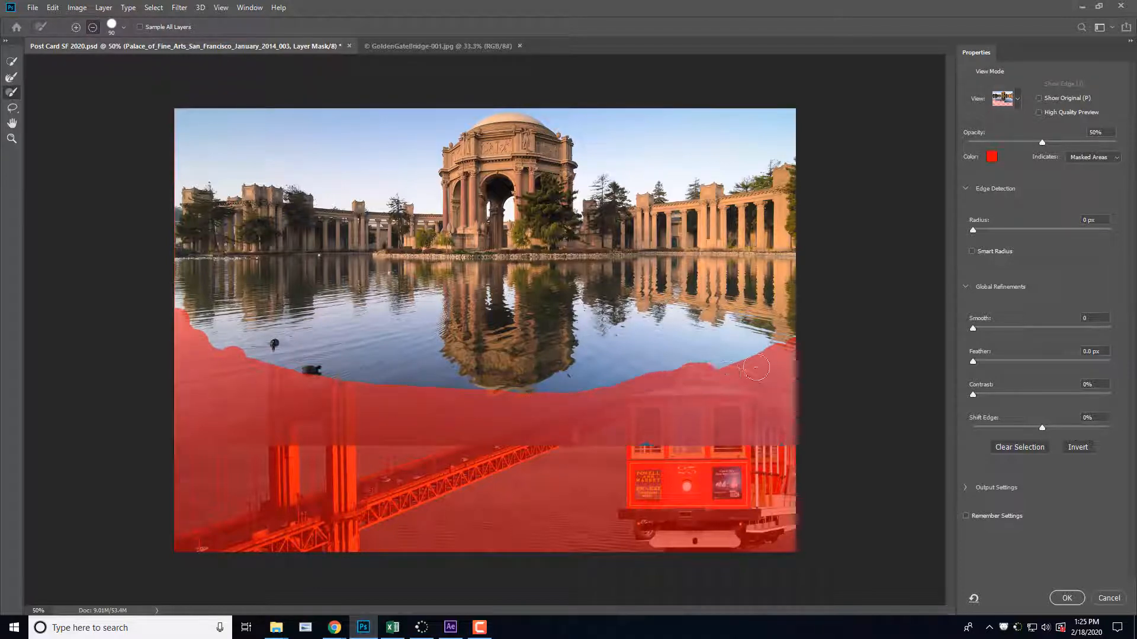
pyautogui.moveTo(807, 333)
pyautogui.mouseDown()
pyautogui.moveTo(774, 368)
pyautogui.moveTo(792, 344)
pyautogui.moveTo(636, 399)
pyautogui.moveTo(508, 408)
pyautogui.moveTo(268, 380)
pyautogui.moveTo(167, 325)
pyautogui.mouseUp()
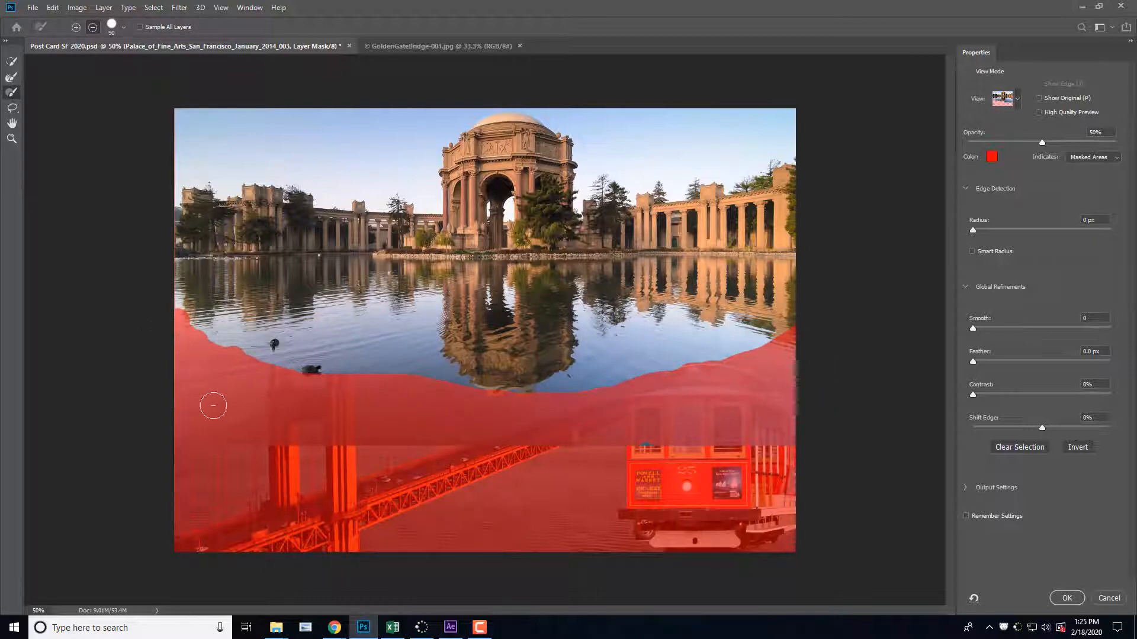
pyautogui.moveTo(665, 392)
pyautogui.mouseDown()
pyautogui.moveTo(350, 384)
pyautogui.moveTo(172, 333)
pyautogui.mouseUp()
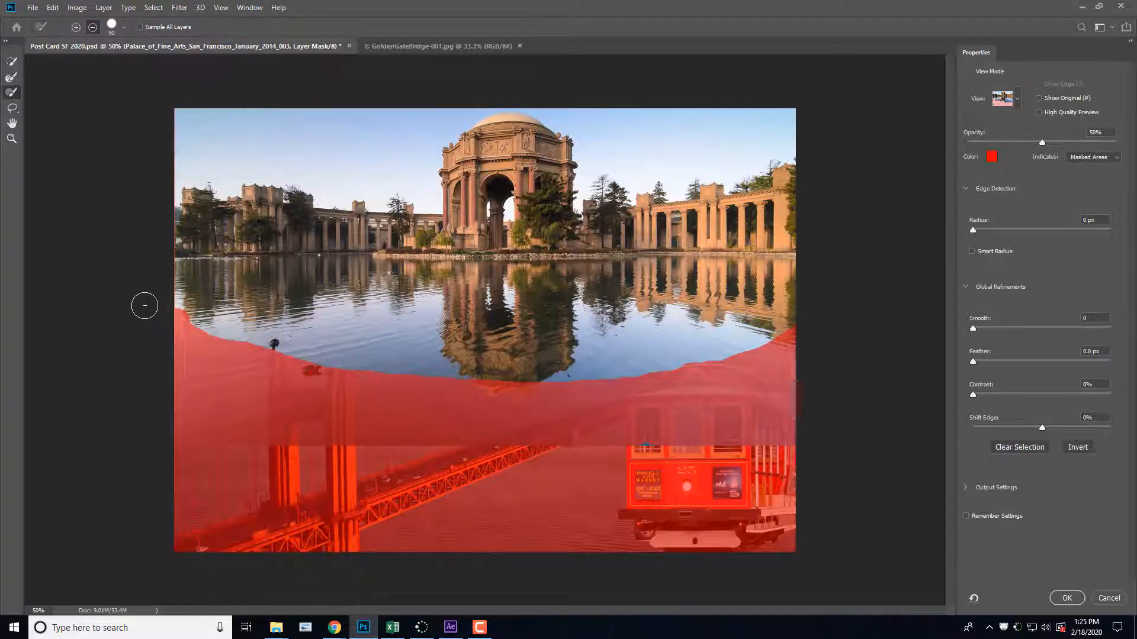
pyautogui.moveTo(709, 372); pyautogui.dragTo(802, 309)
pyautogui.moveTo(690, 375)
pyautogui.mouseDown()
pyautogui.moveTo(471, 391)
pyautogui.moveTo(256, 356)
pyautogui.moveTo(152, 307)
pyautogui.mouseUp()
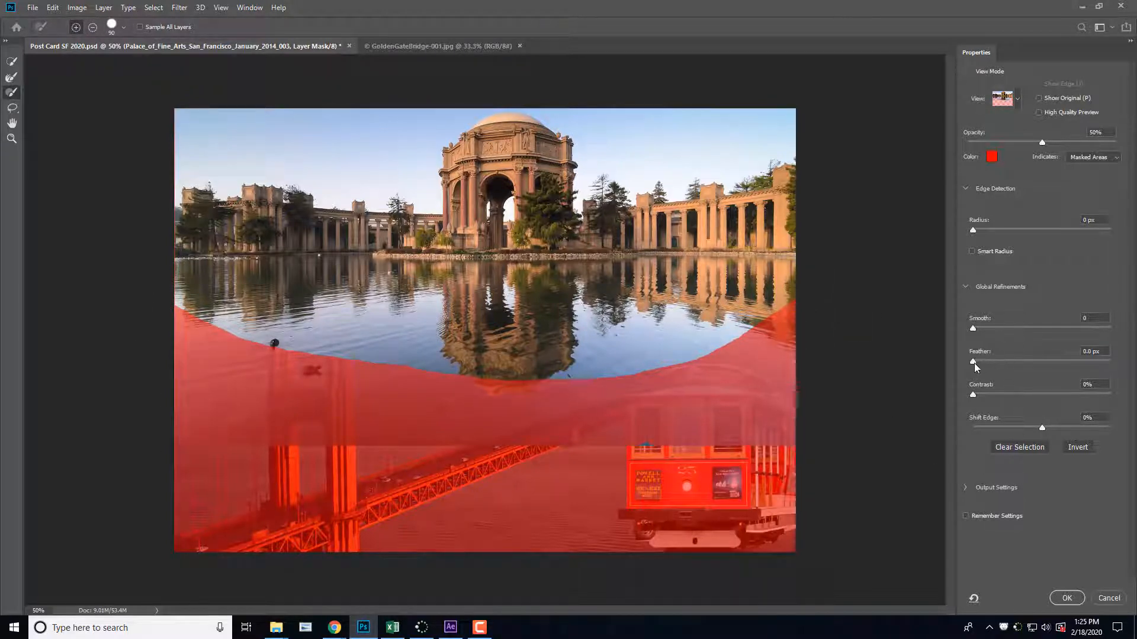
pyautogui.moveTo(974, 362); pyautogui.dragTo(1060, 354)
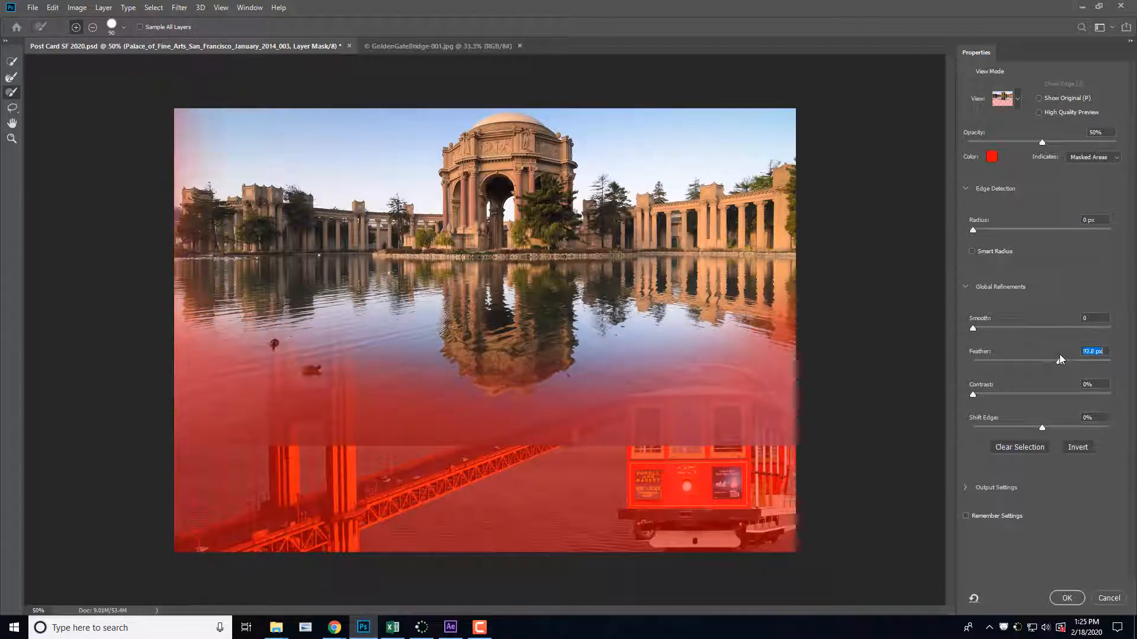
pyautogui.click(1066, 598)
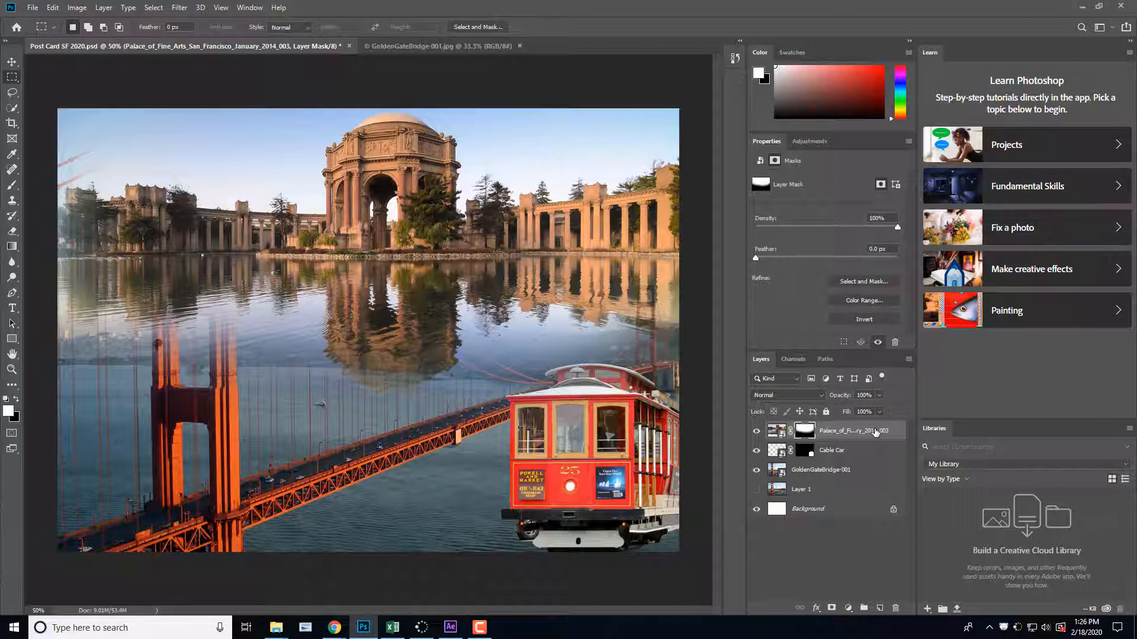
# Step: Lower the Palace of Fine Arts layer's opacity to 72%
pyautogui.click(876, 431)
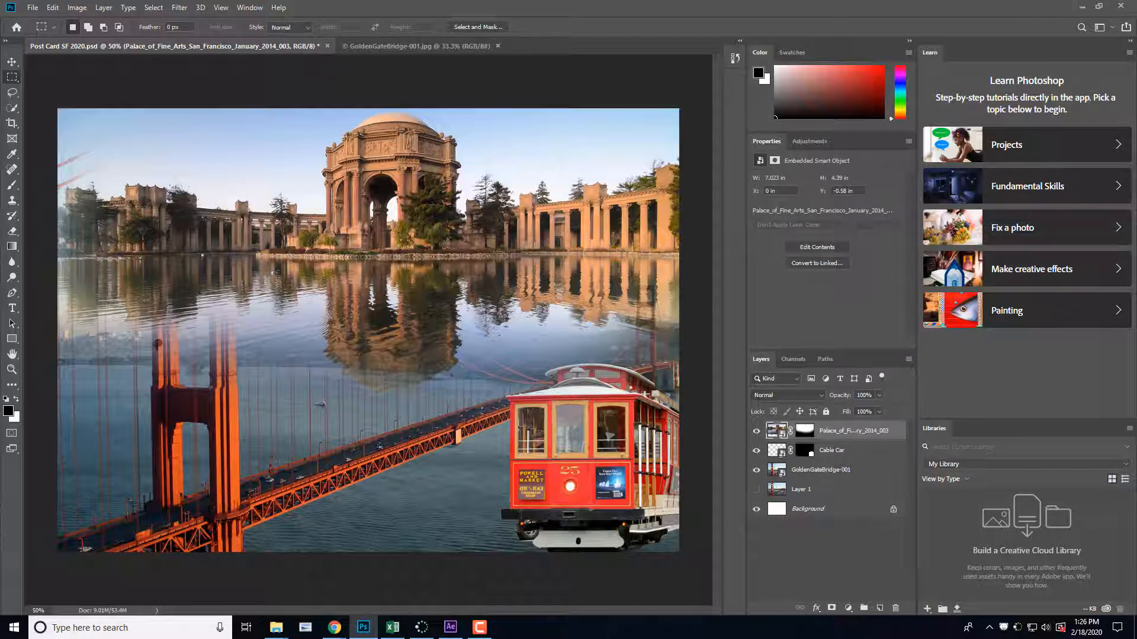
pyautogui.click(879, 395)
pyautogui.moveTo(880, 408)
pyautogui.mouseDown()
pyautogui.moveTo(855, 410)
pyautogui.moveTo(864, 410)
pyautogui.mouseUp()
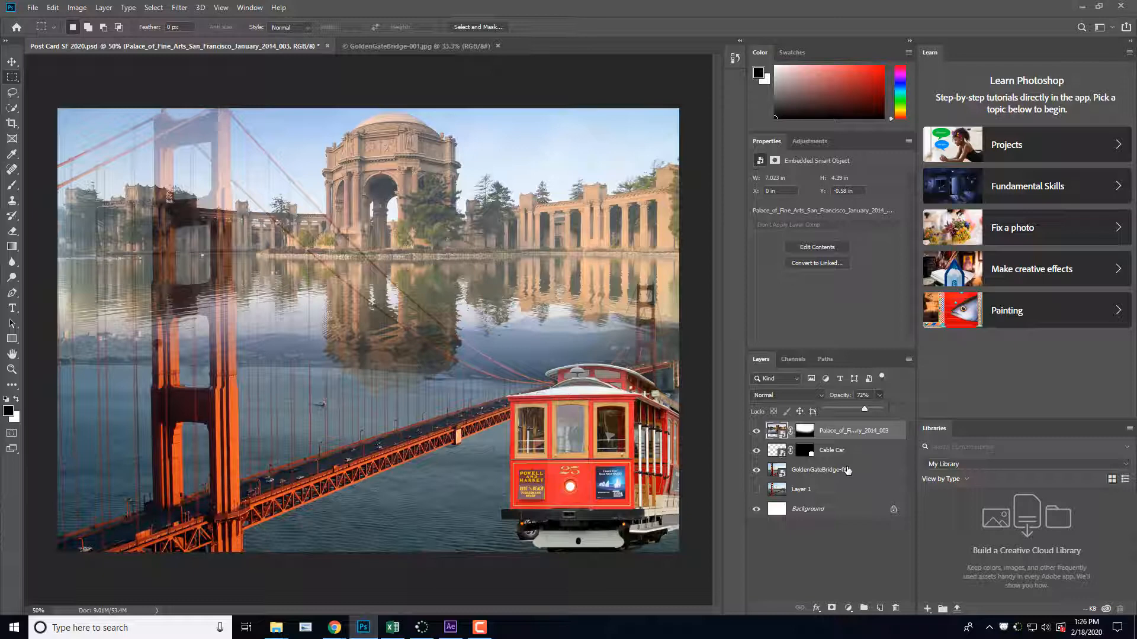
pyautogui.moveTo(848, 430); pyautogui.dragTo(849, 430)
# Step: Reopen the Palace of Fine Arts mask in Select and Mask and brush away the water up to just below the colonnade in a curve
pyautogui.click(811, 431)
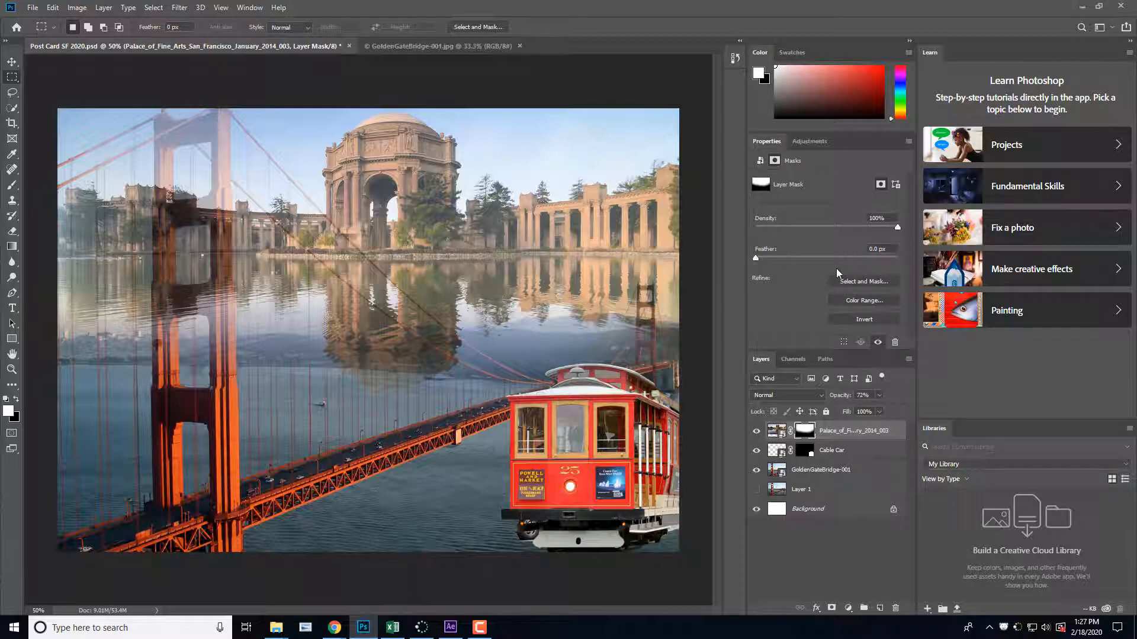
pyautogui.click(869, 283)
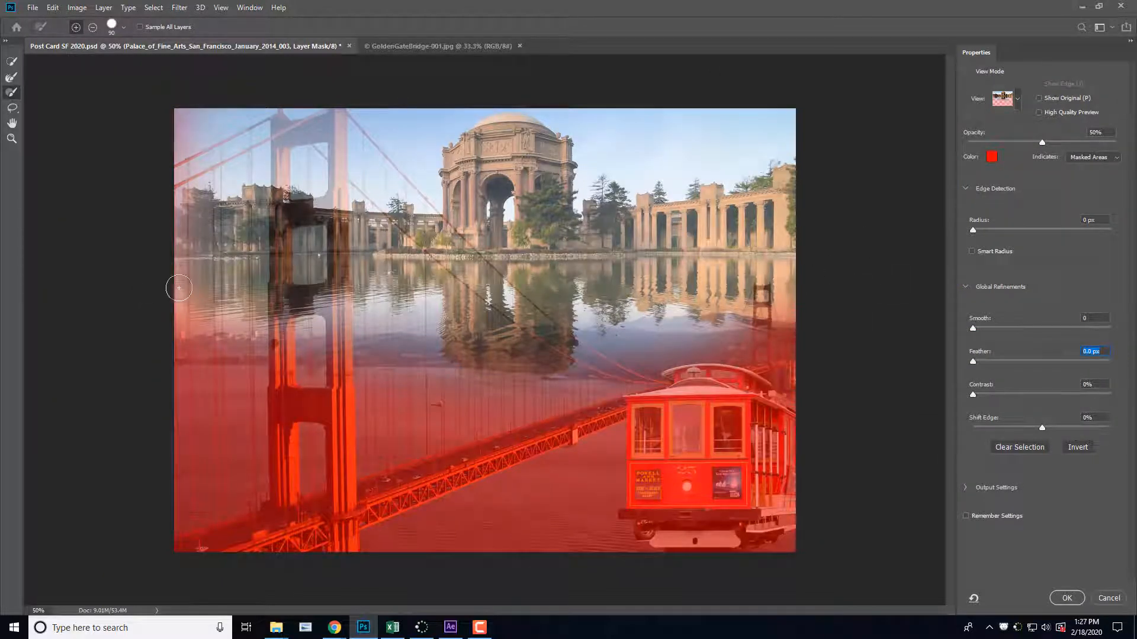
pyautogui.press('alt')
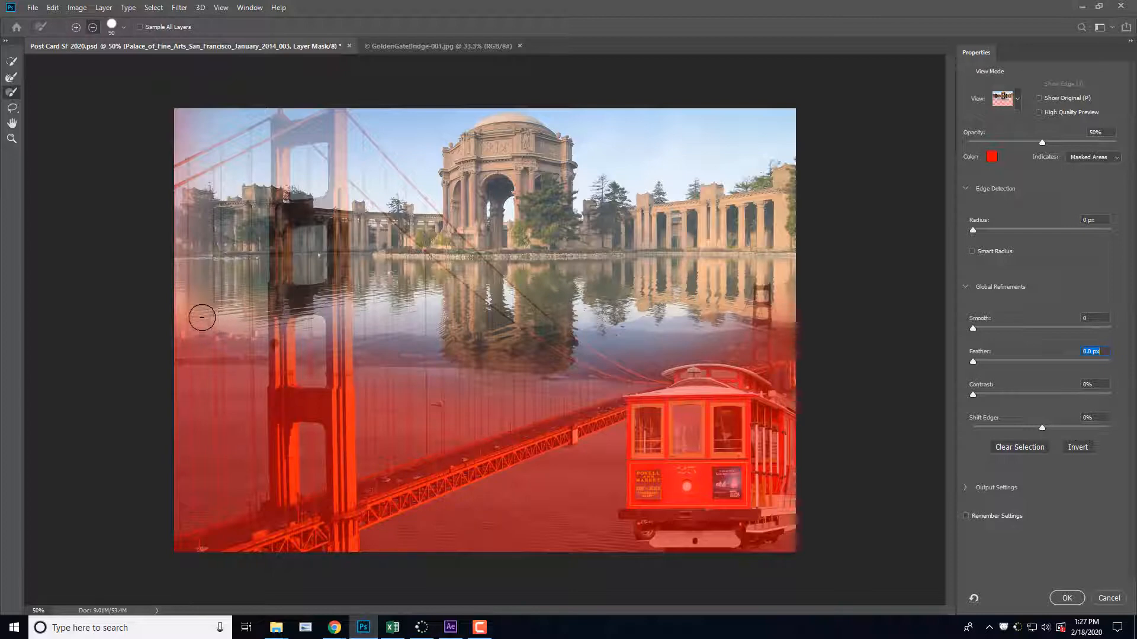
pyautogui.moveTo(201, 317); pyautogui.dragTo(186, 309)
pyautogui.moveTo(262, 329)
pyautogui.mouseDown()
pyautogui.moveTo(350, 327)
pyautogui.moveTo(215, 304)
pyautogui.moveTo(636, 298)
pyautogui.moveTo(681, 287)
pyautogui.mouseUp()
pyautogui.moveTo(762, 277)
pyautogui.mouseDown()
pyautogui.moveTo(724, 306)
pyautogui.moveTo(373, 337)
pyautogui.moveTo(210, 335)
pyautogui.moveTo(354, 346)
pyautogui.moveTo(614, 319)
pyautogui.moveTo(177, 322)
pyautogui.moveTo(326, 354)
pyautogui.moveTo(485, 361)
pyautogui.moveTo(750, 348)
pyautogui.moveTo(787, 317)
pyautogui.moveTo(590, 364)
pyautogui.moveTo(782, 300)
pyautogui.mouseUp()
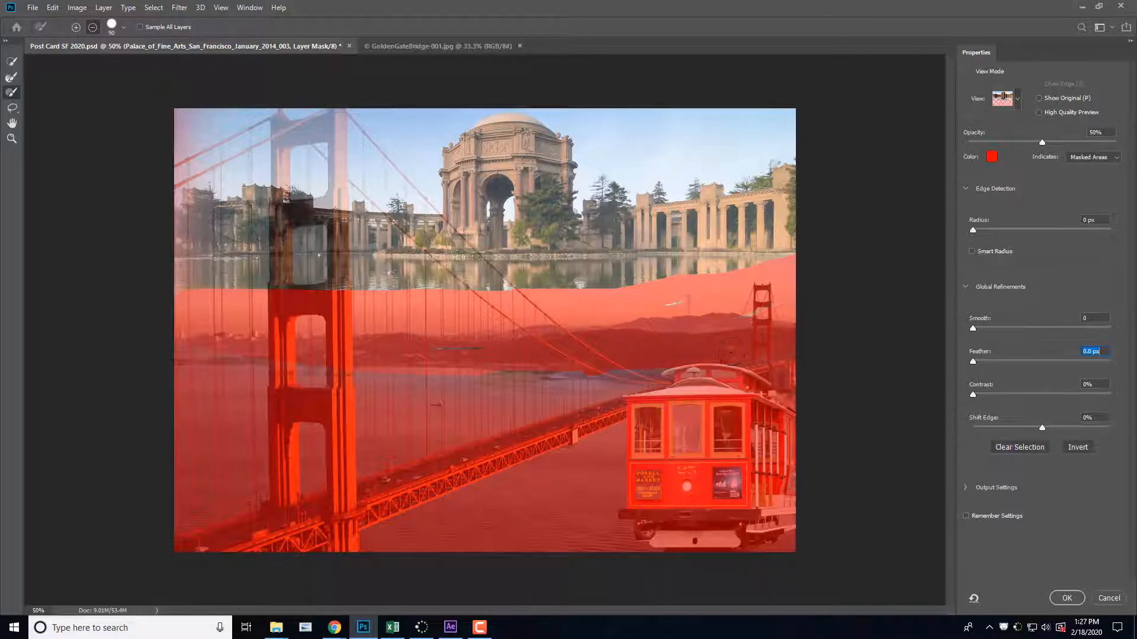
pyautogui.moveTo(650, 367)
pyautogui.mouseDown()
pyautogui.moveTo(708, 348)
pyautogui.moveTo(678, 387)
pyautogui.moveTo(543, 380)
pyautogui.moveTo(535, 357)
pyautogui.moveTo(445, 349)
pyautogui.mouseUp()
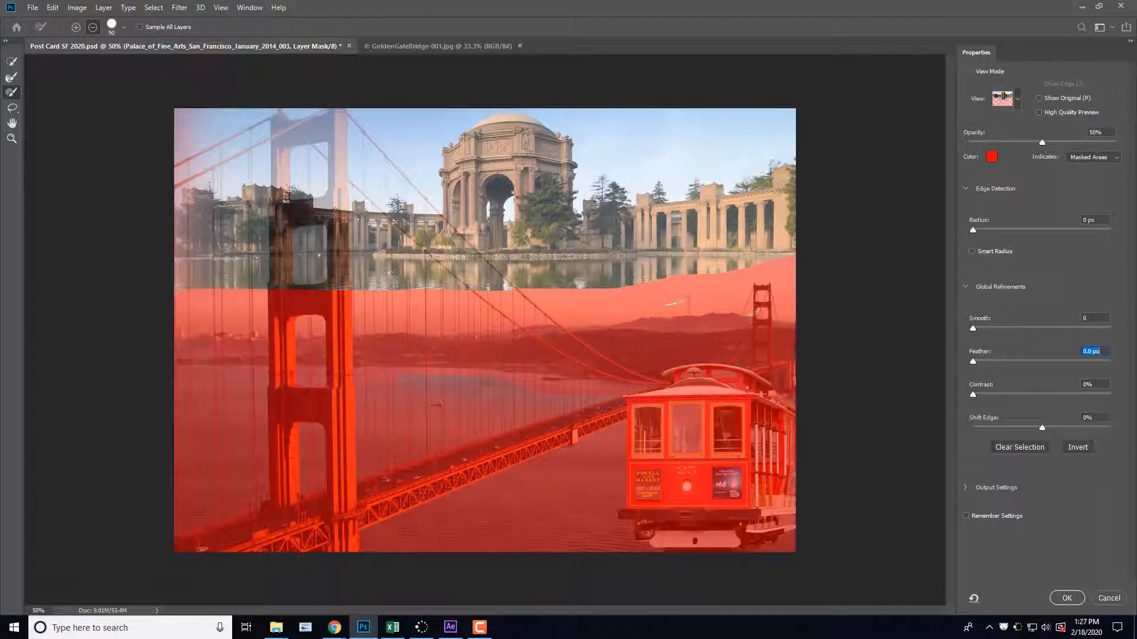
pyautogui.moveTo(166, 282); pyautogui.dragTo(220, 307)
pyautogui.moveTo(690, 292)
pyautogui.mouseDown()
pyautogui.moveTo(782, 249)
pyautogui.moveTo(761, 264)
pyautogui.mouseUp()
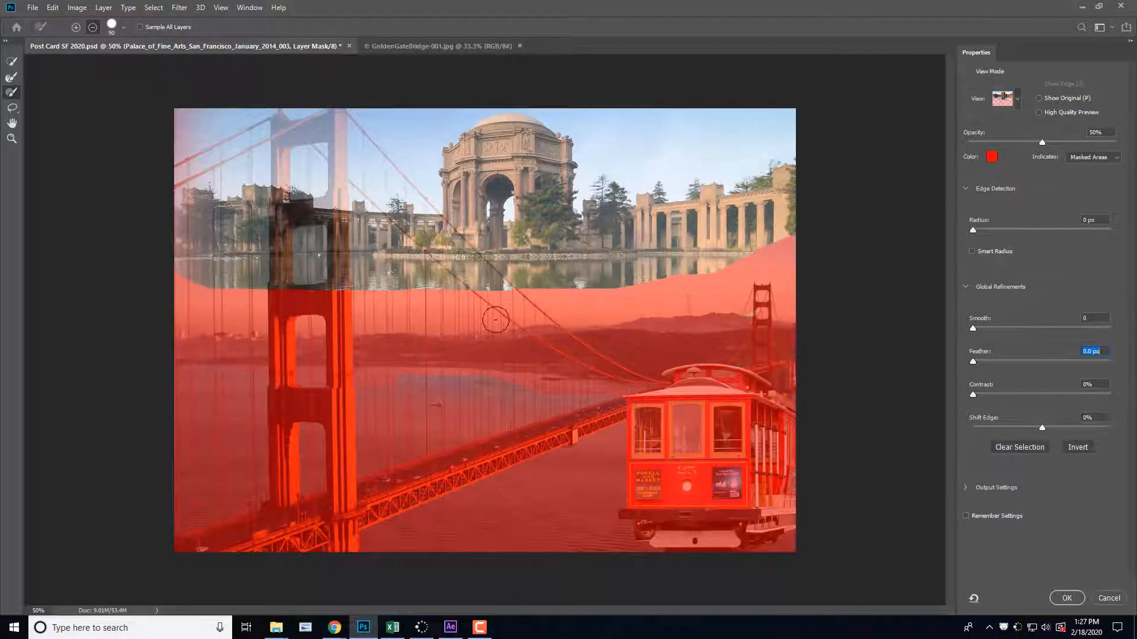
pyautogui.moveTo(296, 283)
pyautogui.mouseDown()
pyautogui.moveTo(183, 263)
pyautogui.moveTo(359, 291)
pyautogui.moveTo(722, 290)
pyautogui.moveTo(804, 241)
pyautogui.moveTo(775, 300)
pyautogui.moveTo(750, 314)
pyautogui.mouseUp()
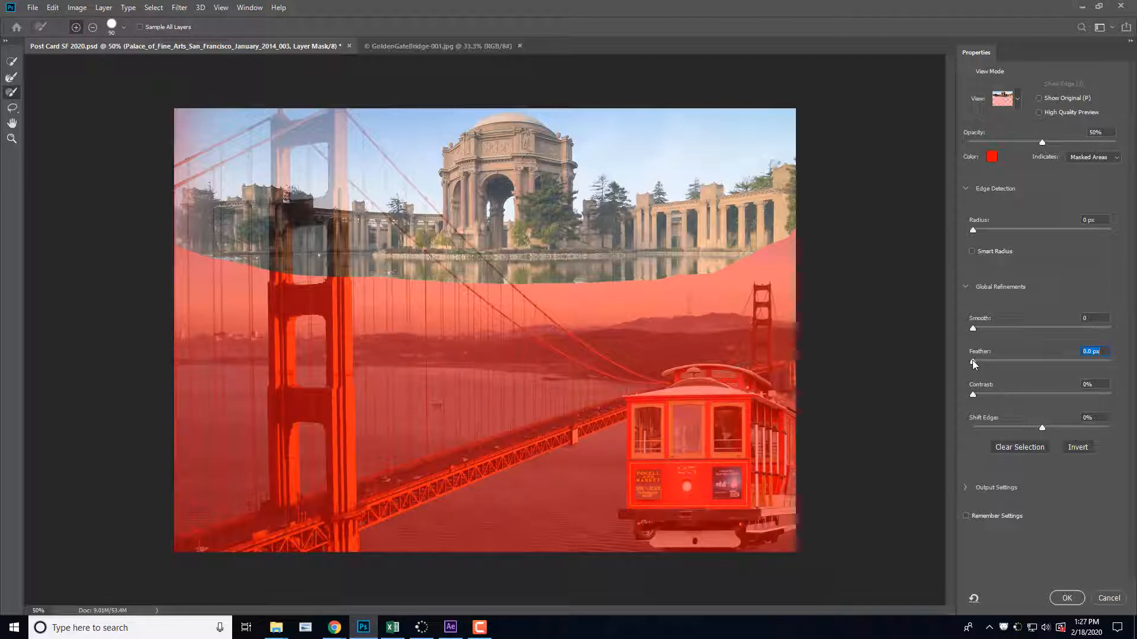
# Step: Feather the Palace of Fine Arts mask by 24.6 px and apply the refinement
pyautogui.moveTo(994, 361); pyautogui.dragTo(1000, 361)
pyautogui.moveTo(1019, 355); pyautogui.dragTo(1034, 357)
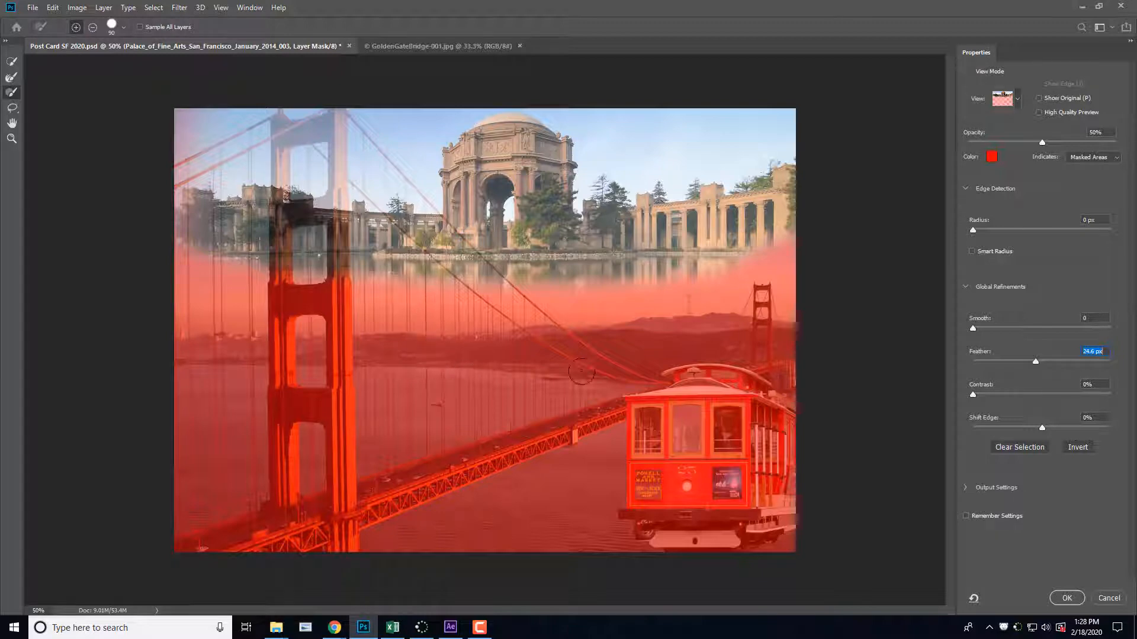
pyautogui.click(1069, 598)
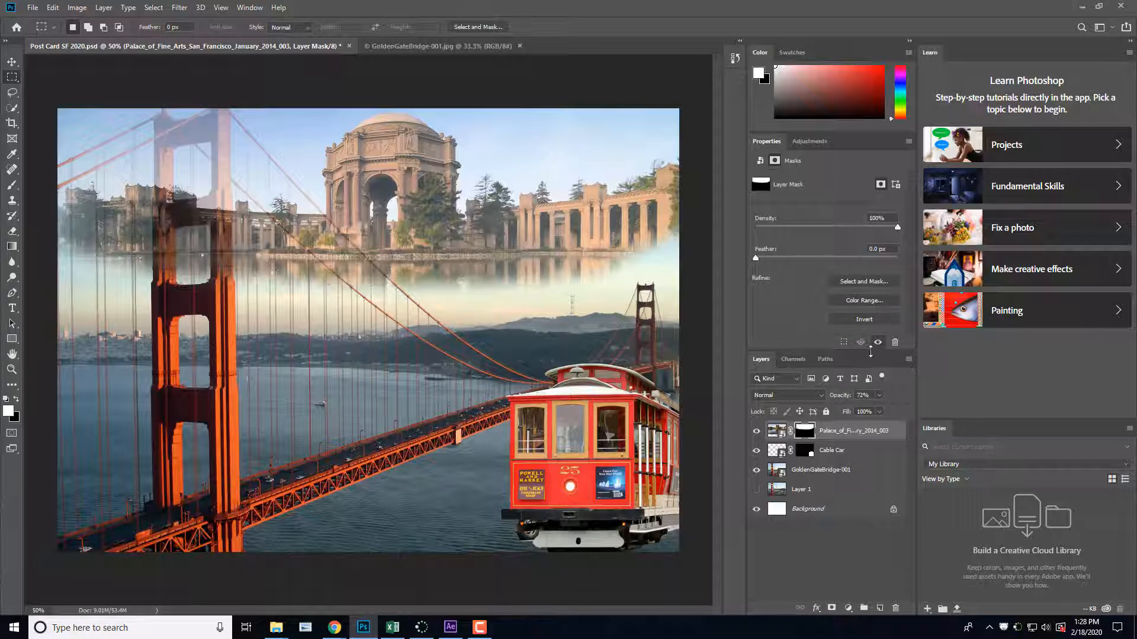
# Step: Subtract the areas over the near bridge tower and its cables from the Palace of Fine Arts mask, then apply a 106.9 px feather
pyautogui.click(864, 282)
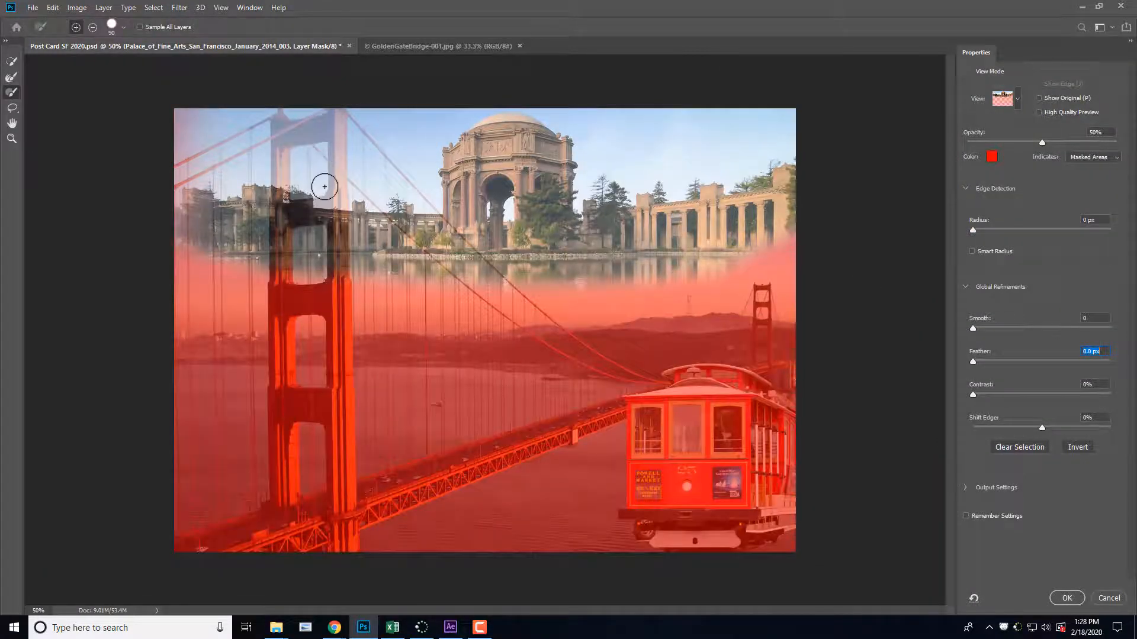
pyautogui.moveTo(324, 188)
pyautogui.mouseDown()
pyautogui.moveTo(328, 242)
pyautogui.moveTo(347, 113)
pyautogui.moveTo(320, 252)
pyautogui.moveTo(314, 143)
pyautogui.moveTo(300, 308)
pyautogui.moveTo(304, 159)
pyautogui.moveTo(298, 321)
pyautogui.moveTo(295, 154)
pyautogui.moveTo(283, 290)
pyautogui.moveTo(301, 123)
pyautogui.moveTo(164, 173)
pyautogui.moveTo(294, 118)
pyautogui.moveTo(299, 277)
pyautogui.moveTo(340, 177)
pyautogui.moveTo(335, 325)
pyautogui.mouseUp()
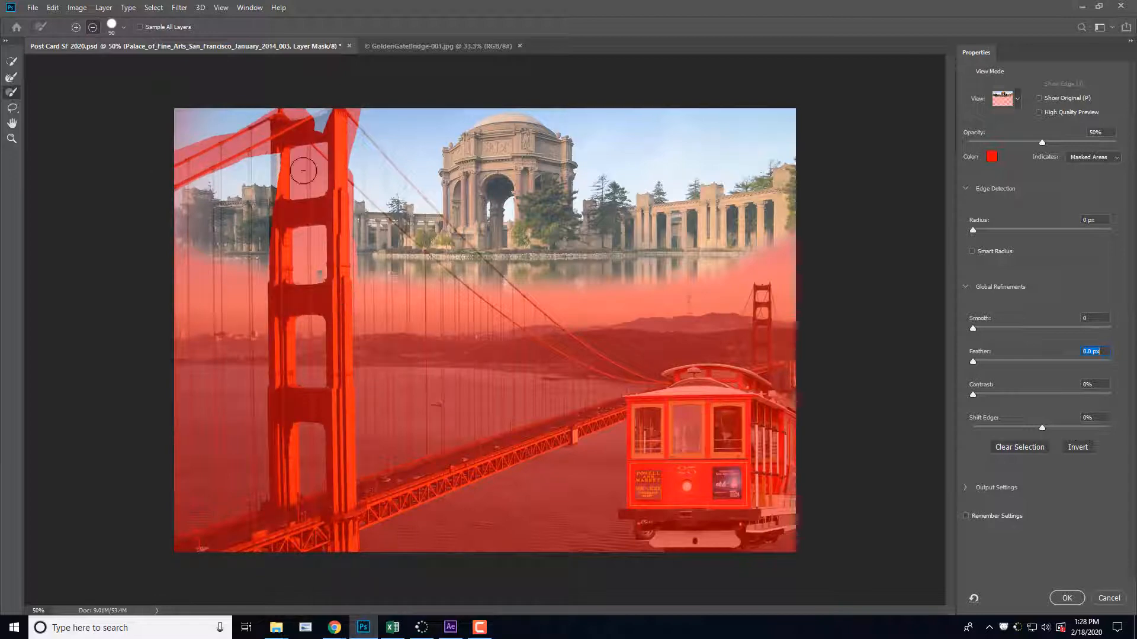
pyautogui.moveTo(278, 117)
pyautogui.mouseDown()
pyautogui.moveTo(338, 151)
pyautogui.moveTo(350, 124)
pyautogui.moveTo(357, 177)
pyautogui.mouseUp()
pyautogui.moveTo(273, 224)
pyautogui.mouseDown()
pyautogui.moveTo(261, 254)
pyautogui.moveTo(234, 207)
pyautogui.moveTo(247, 195)
pyautogui.moveTo(231, 188)
pyautogui.moveTo(239, 278)
pyautogui.moveTo(213, 133)
pyautogui.moveTo(188, 130)
pyautogui.moveTo(184, 199)
pyautogui.moveTo(291, 192)
pyautogui.moveTo(312, 117)
pyautogui.moveTo(331, 165)
pyautogui.moveTo(346, 286)
pyautogui.moveTo(362, 241)
pyautogui.moveTo(511, 331)
pyautogui.moveTo(347, 255)
pyautogui.moveTo(404, 291)
pyautogui.mouseUp()
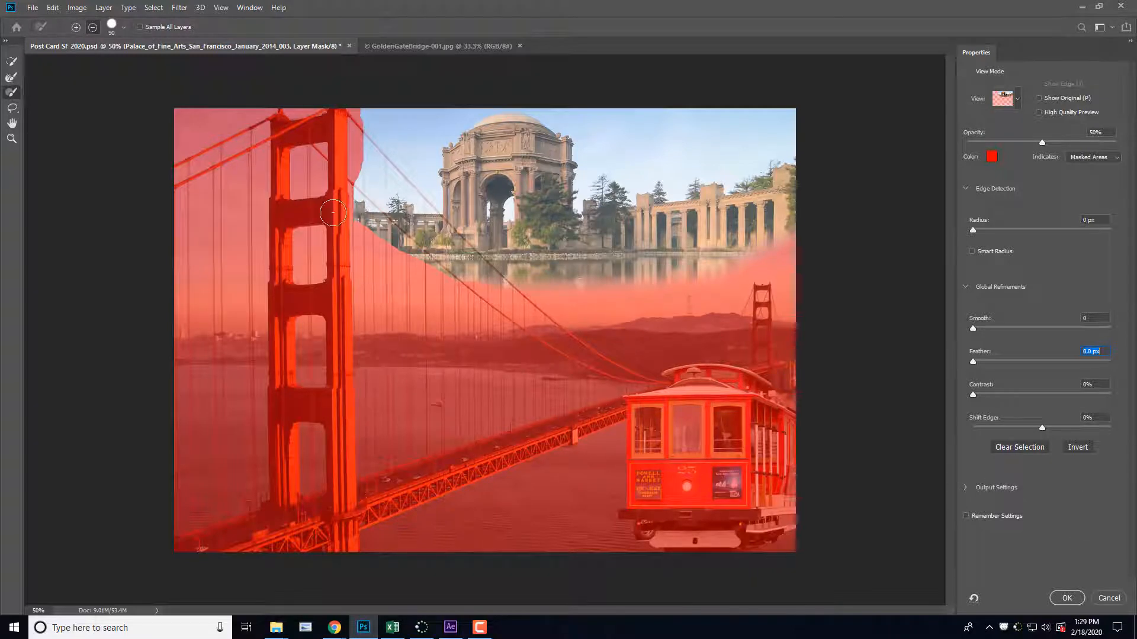
pyautogui.moveTo(350, 205)
pyautogui.mouseDown()
pyautogui.moveTo(354, 147)
pyautogui.moveTo(354, 203)
pyautogui.moveTo(357, 176)
pyautogui.moveTo(434, 234)
pyautogui.moveTo(473, 288)
pyautogui.moveTo(587, 344)
pyautogui.moveTo(394, 196)
pyautogui.moveTo(371, 151)
pyautogui.moveTo(491, 283)
pyautogui.moveTo(644, 384)
pyautogui.moveTo(464, 315)
pyautogui.moveTo(359, 193)
pyautogui.moveTo(455, 277)
pyautogui.moveTo(401, 221)
pyautogui.moveTo(352, 120)
pyautogui.moveTo(417, 235)
pyautogui.mouseUp()
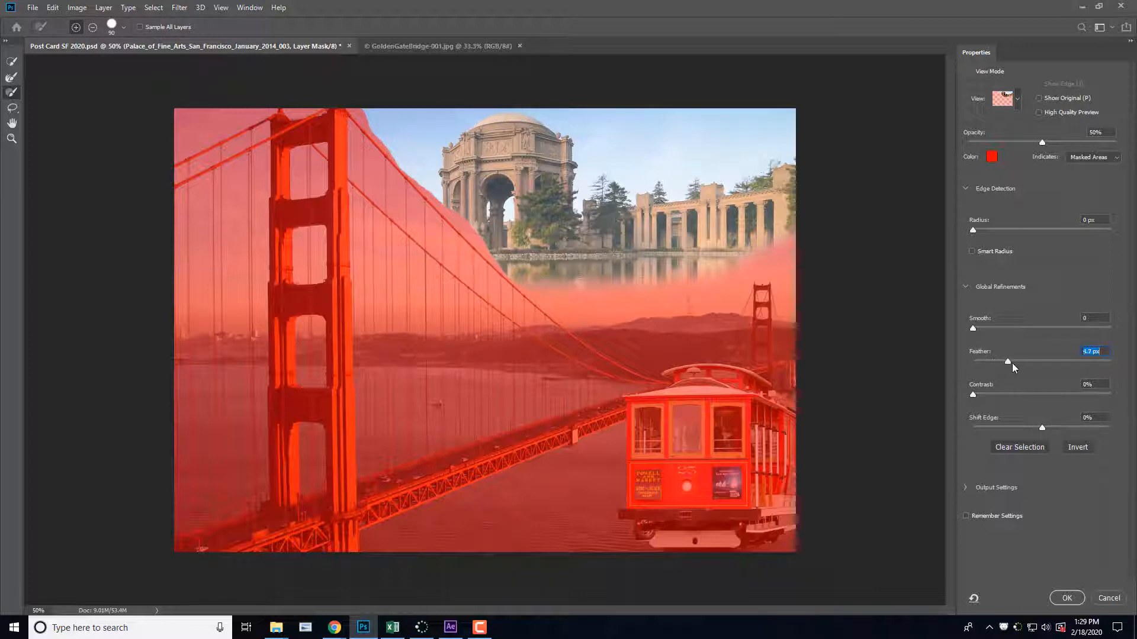
pyautogui.moveTo(1014, 363); pyautogui.dragTo(1063, 357)
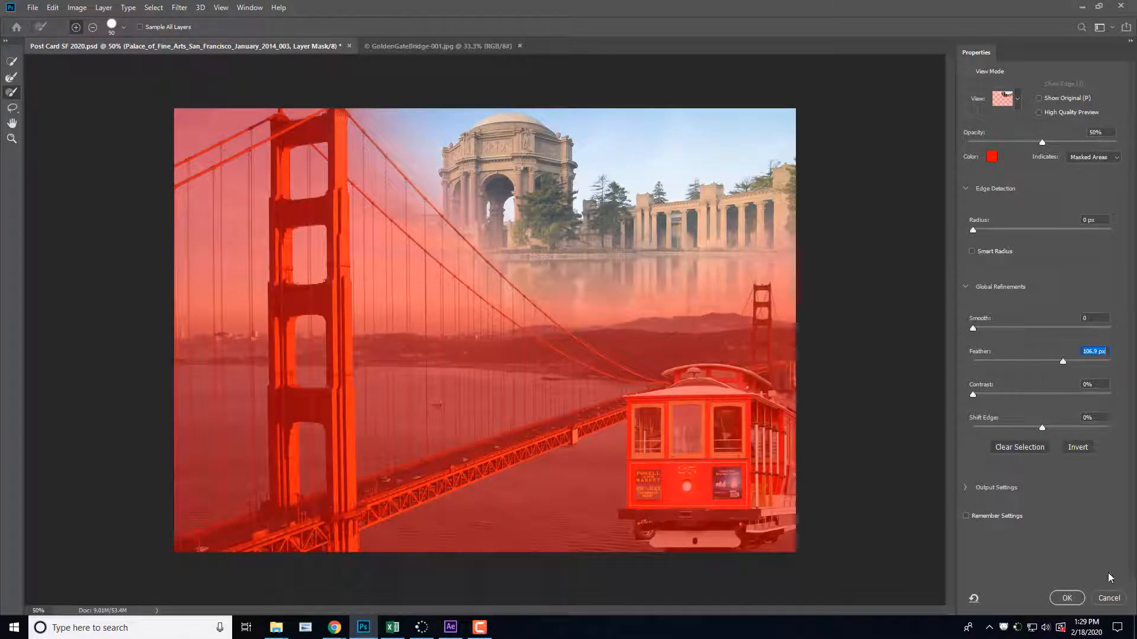
pyautogui.click(1075, 599)
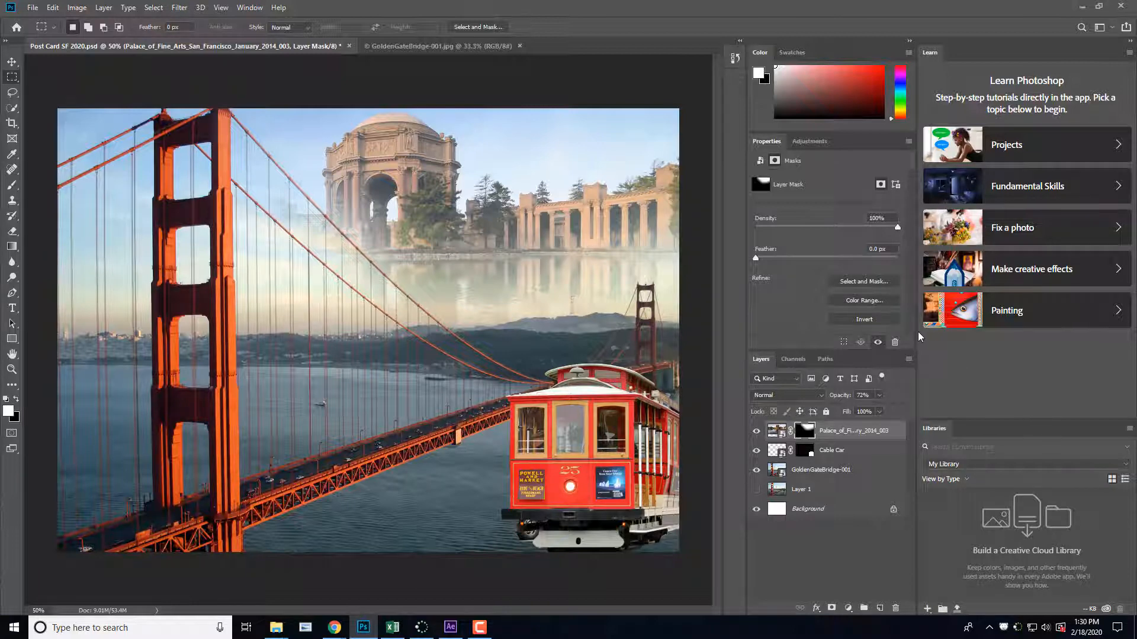
pyautogui.click(890, 281)
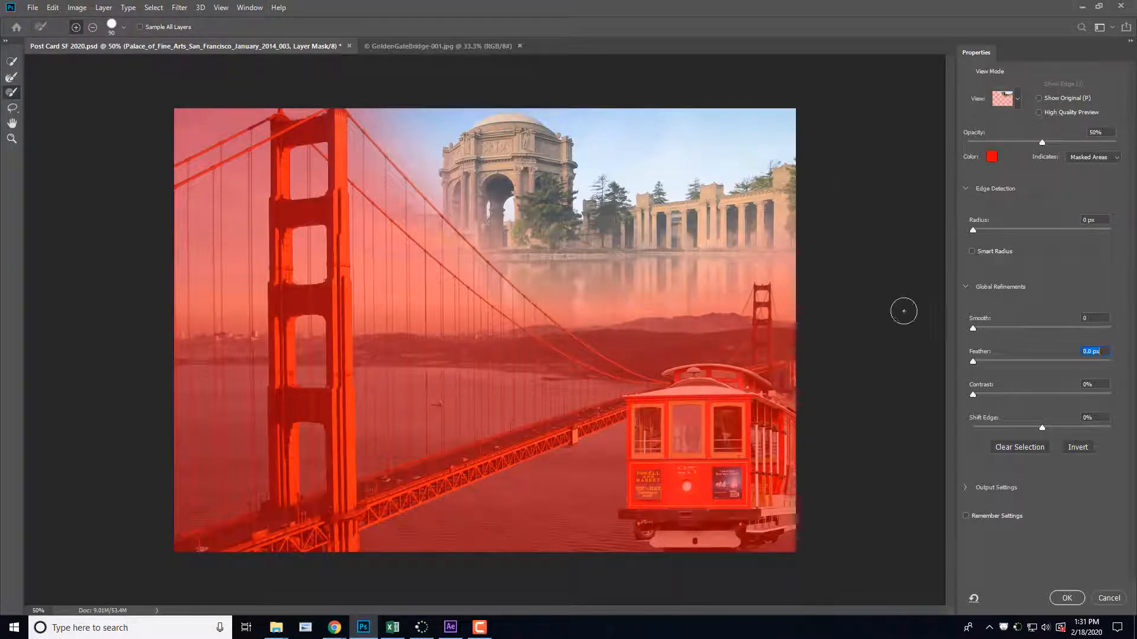
pyautogui.click(1067, 598)
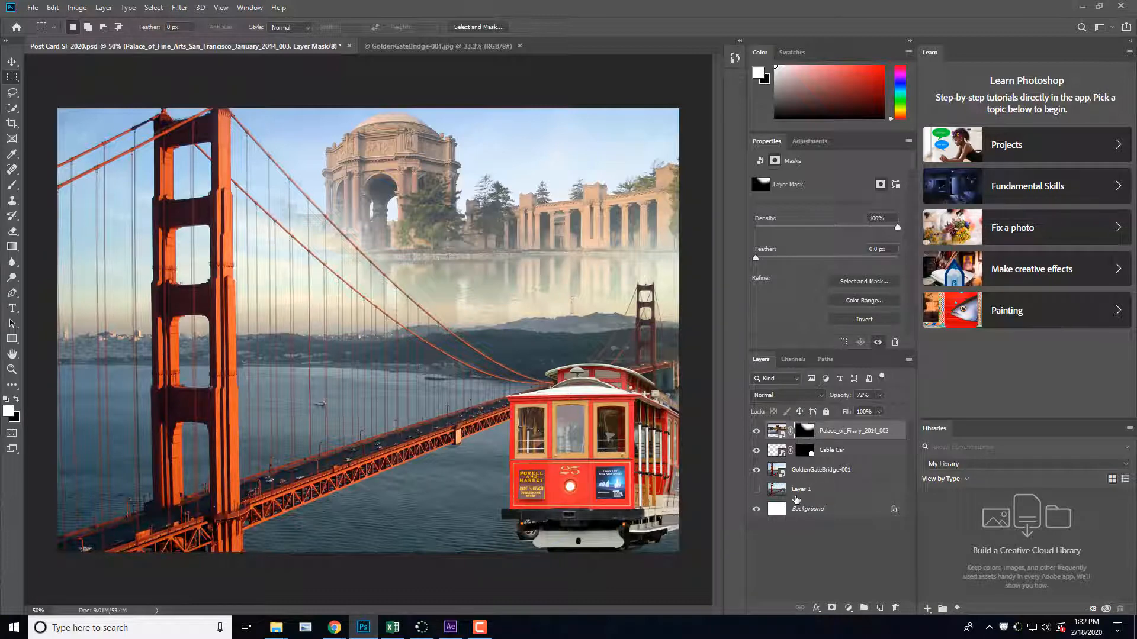
# Step: Add a Hue/Saturation adjustment layer above the Cable Car layer and clip it to that layer
pyautogui.click(841, 454)
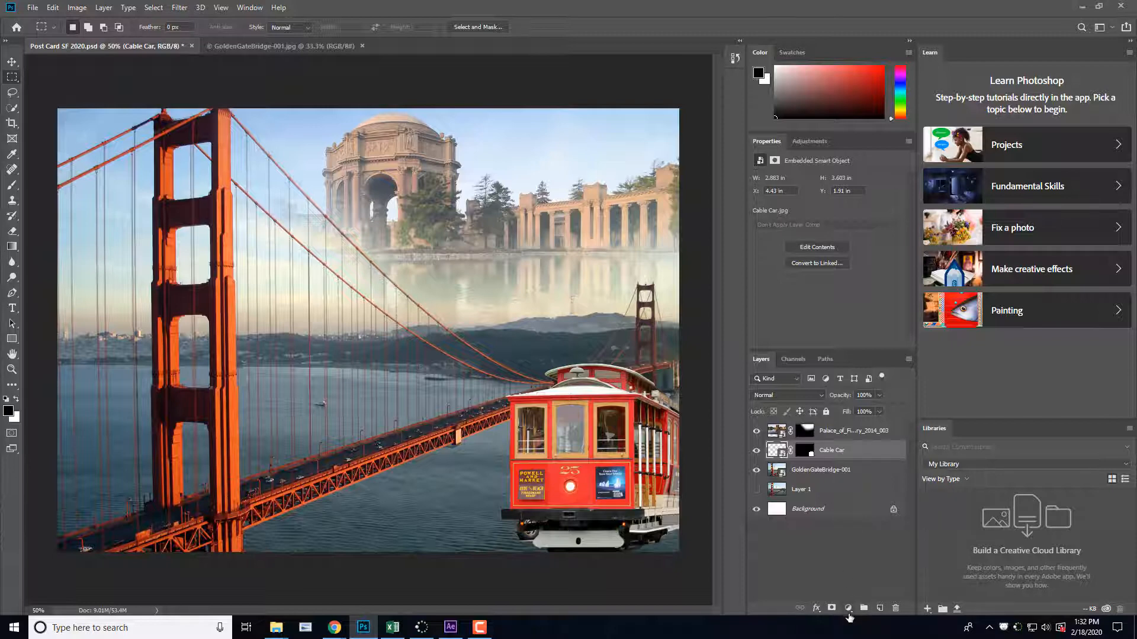
pyautogui.click(848, 610)
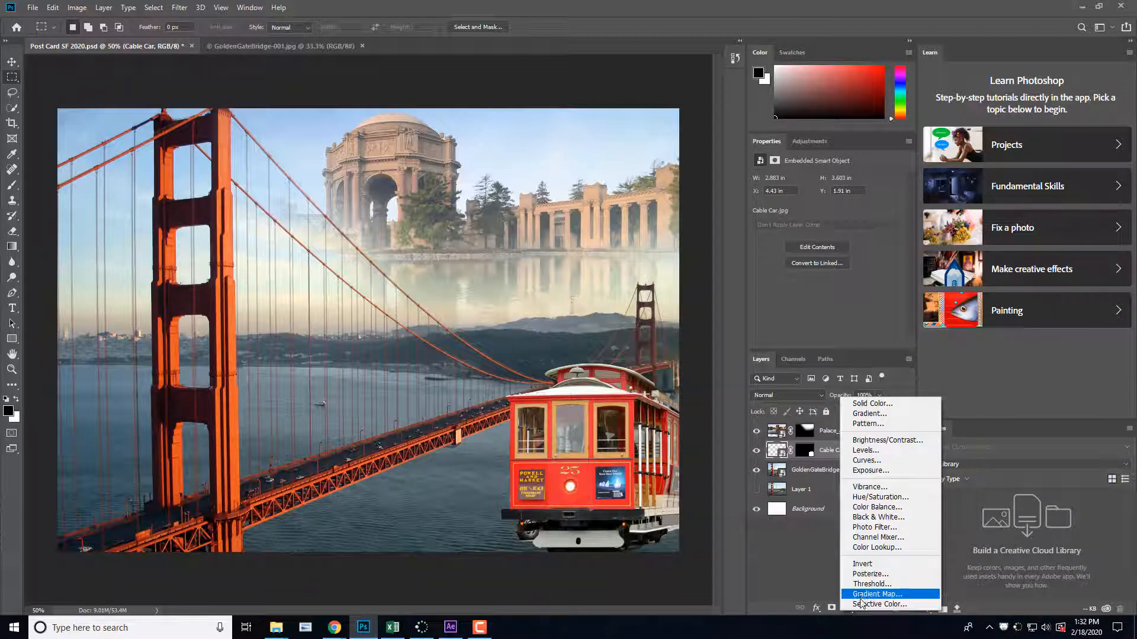
pyautogui.click(881, 497)
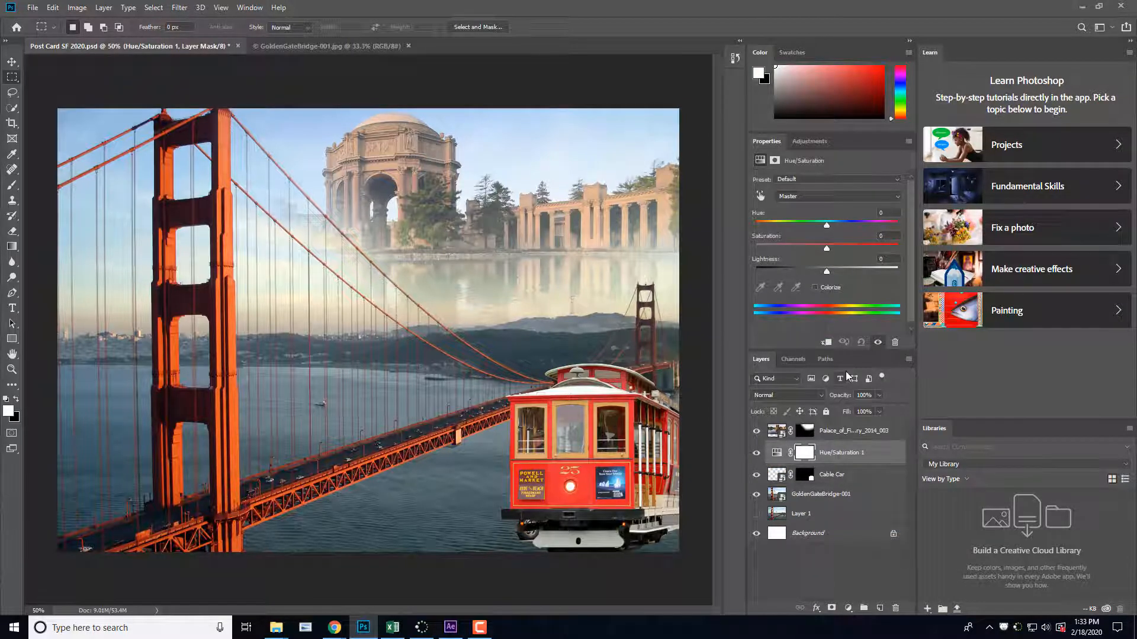
pyautogui.click(826, 344)
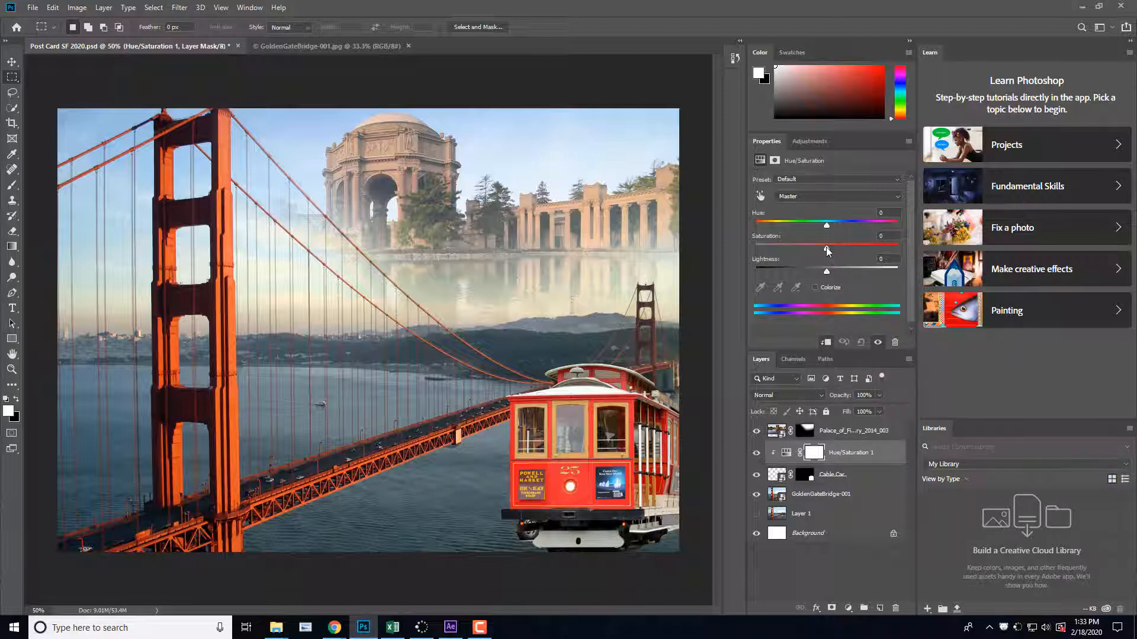
# Step: Tone down the cable car by setting its Hue/Saturation adjustment to saturation -2 and lightness -32
pyautogui.moveTo(826, 247); pyautogui.dragTo(786, 252)
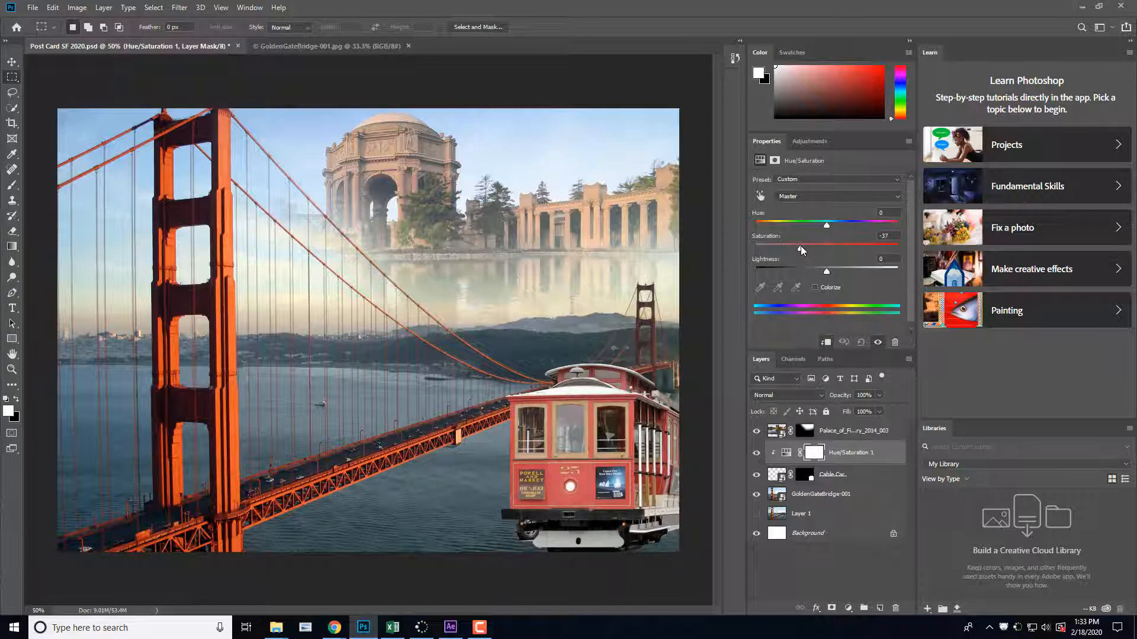
pyautogui.moveTo(800, 248); pyautogui.dragTo(811, 251)
pyautogui.moveTo(827, 270); pyautogui.dragTo(800, 275)
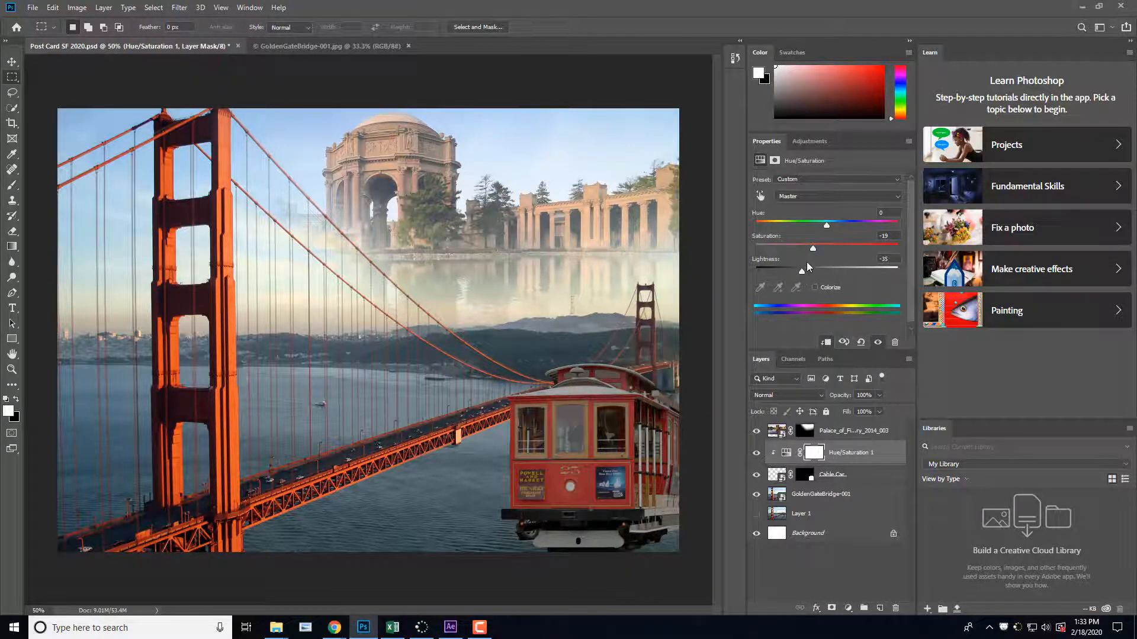
pyautogui.moveTo(825, 250); pyautogui.dragTo(824, 251)
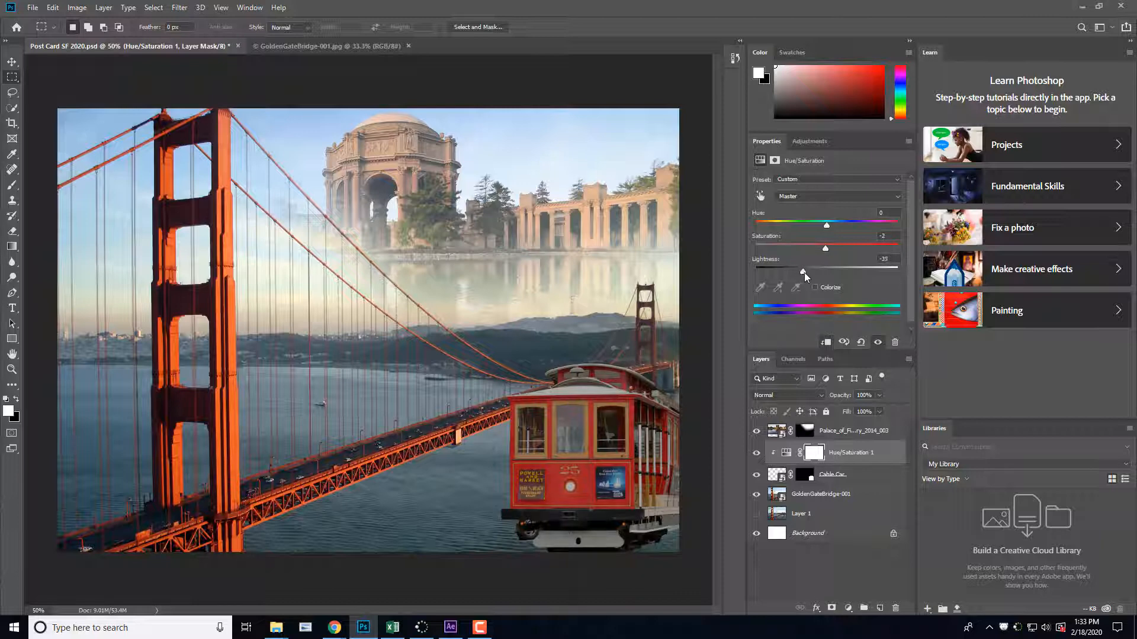
pyautogui.moveTo(804, 272)
pyautogui.mouseDown()
pyautogui.moveTo(819, 271)
pyautogui.moveTo(804, 268)
pyautogui.mouseUp()
# Step: Try changing the Cable Car layer's opacity with its Hue/Saturation adjustment hidden, then restore 100% opacity and show the adjustment again
pyautogui.click(757, 453)
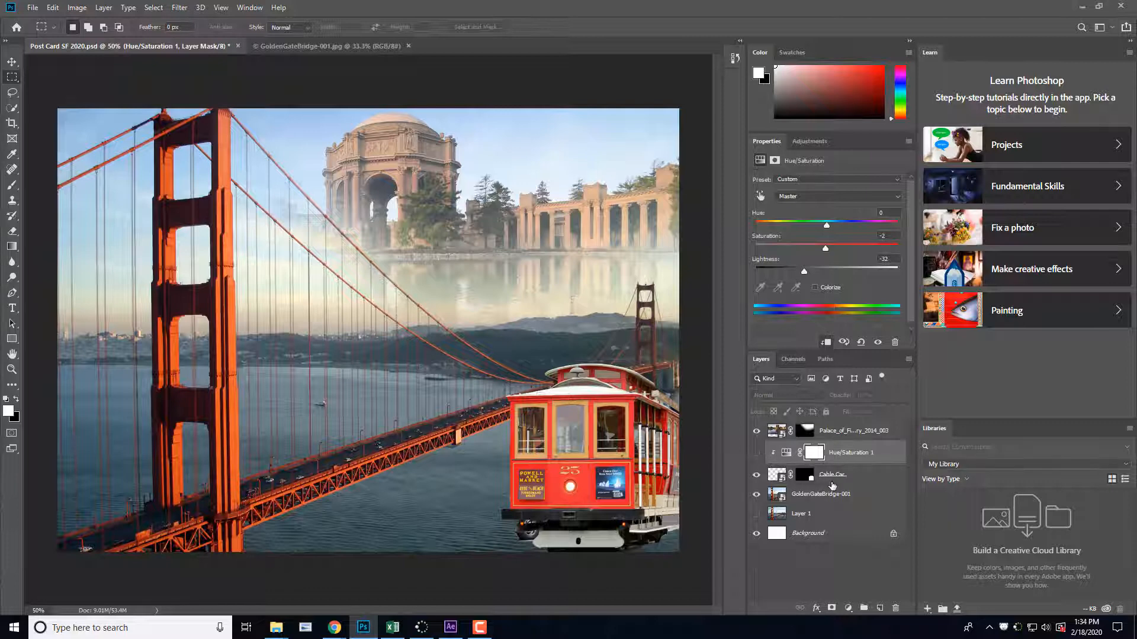
pyautogui.click(866, 474)
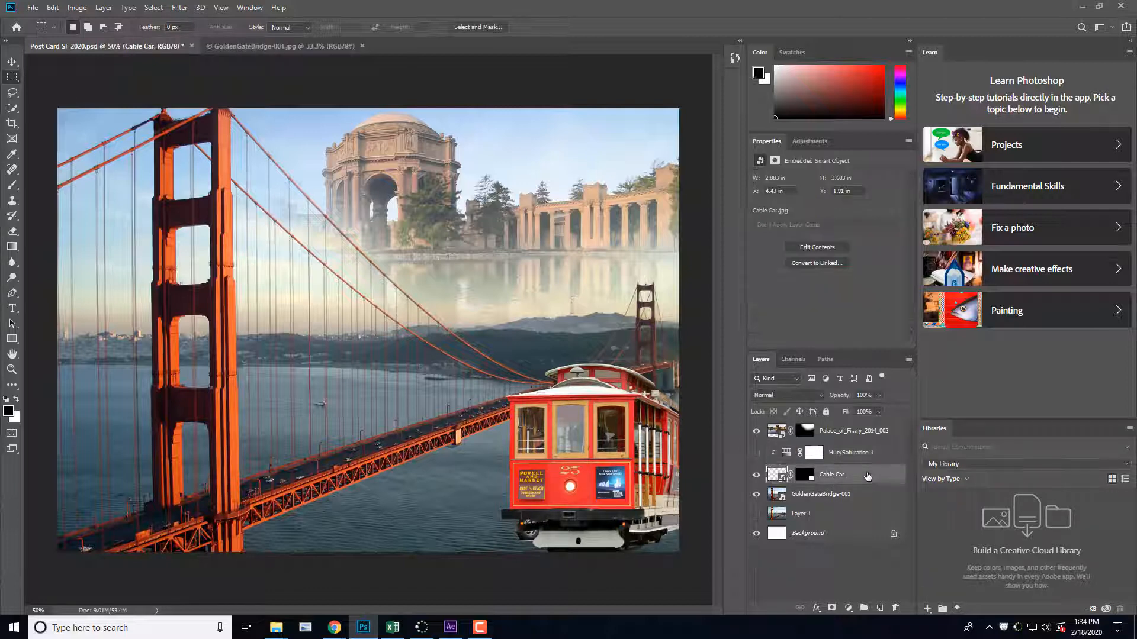
pyautogui.click(879, 395)
pyautogui.moveTo(881, 409)
pyautogui.mouseDown()
pyautogui.moveTo(855, 416)
pyautogui.moveTo(897, 406)
pyautogui.mouseUp()
pyautogui.click(756, 453)
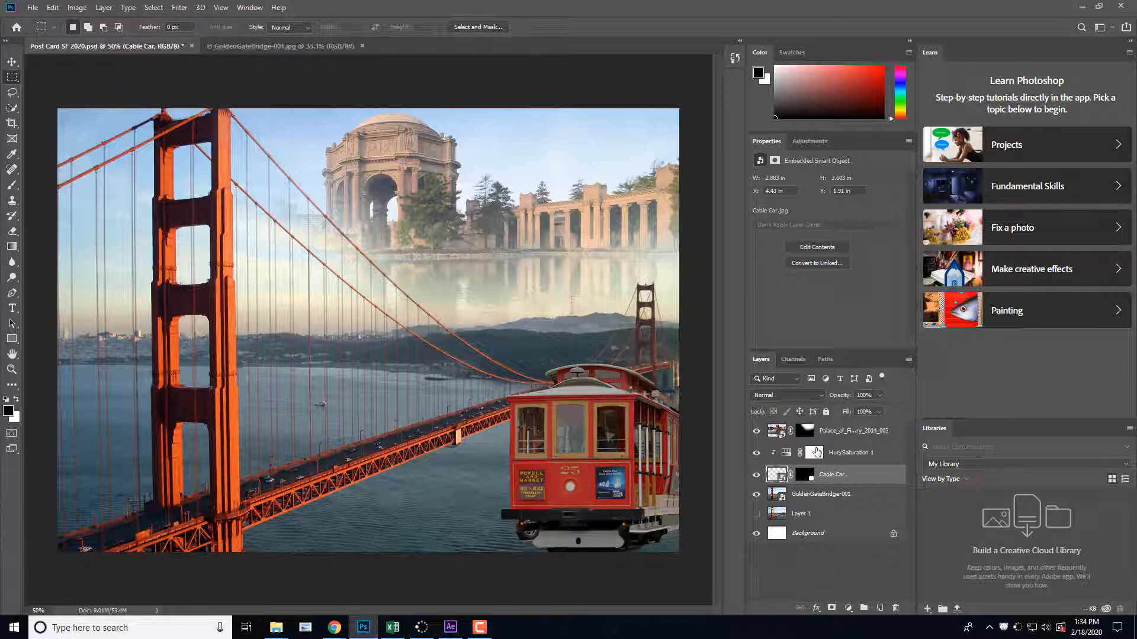
# Step: Reduce the saturation of the cable car's Hue/Saturation adjustment to -38
pyautogui.click(846, 453)
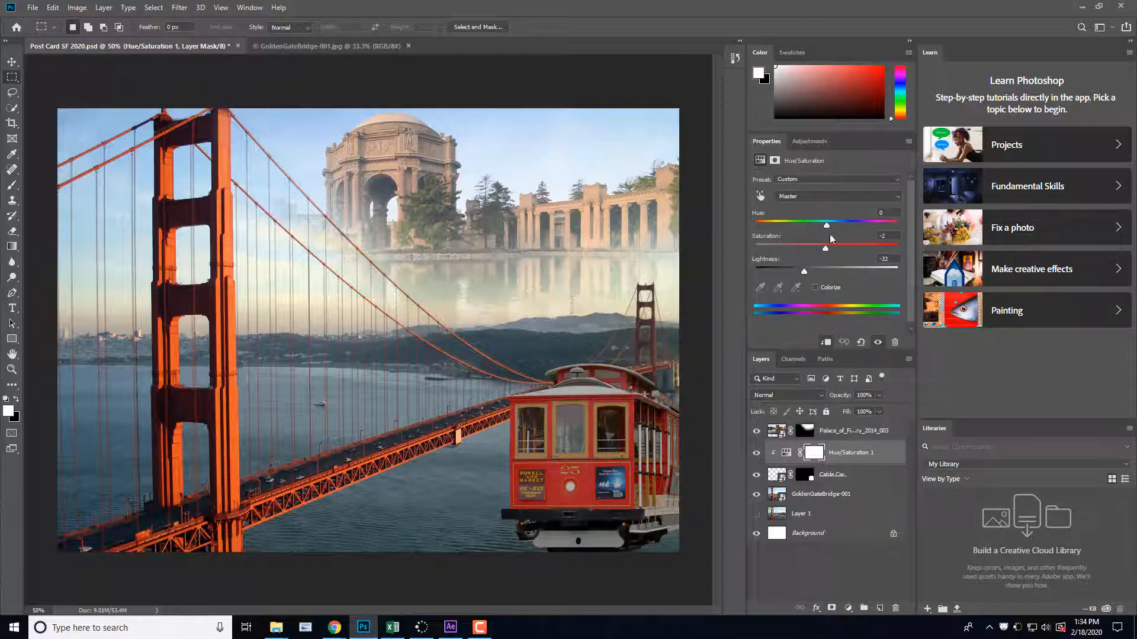
pyautogui.moveTo(825, 249); pyautogui.dragTo(798, 262)
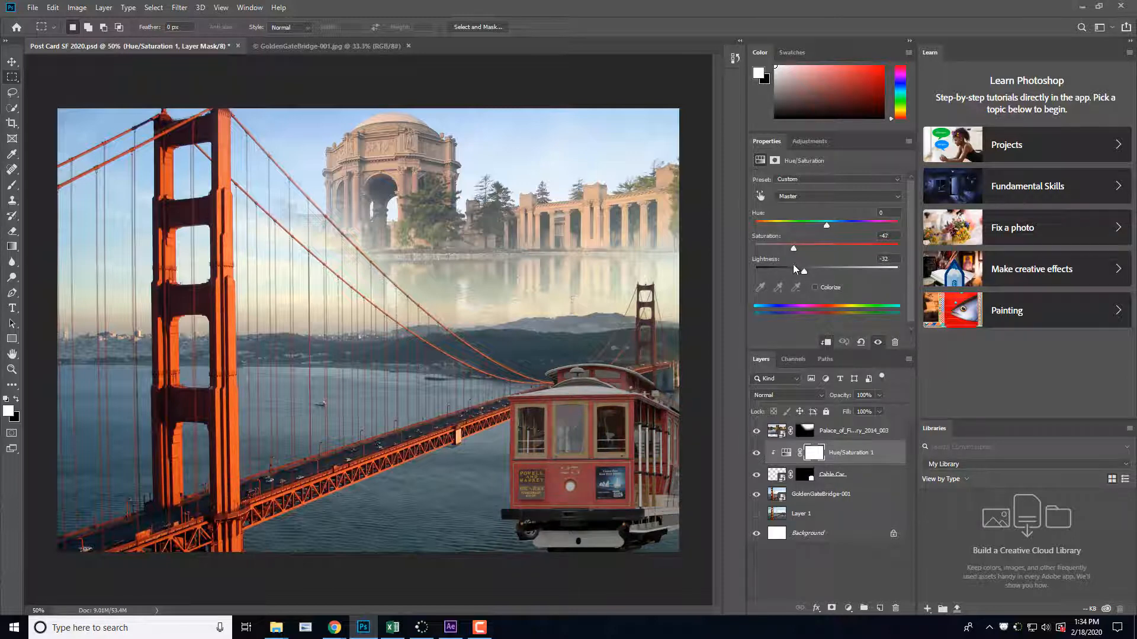
pyautogui.moveTo(799, 261); pyautogui.dragTo(800, 260)
# Step: Compare the cable car with and without the Hue/Saturation adjustment by toggling its visibility, leaving it shown
pyautogui.click(758, 454)
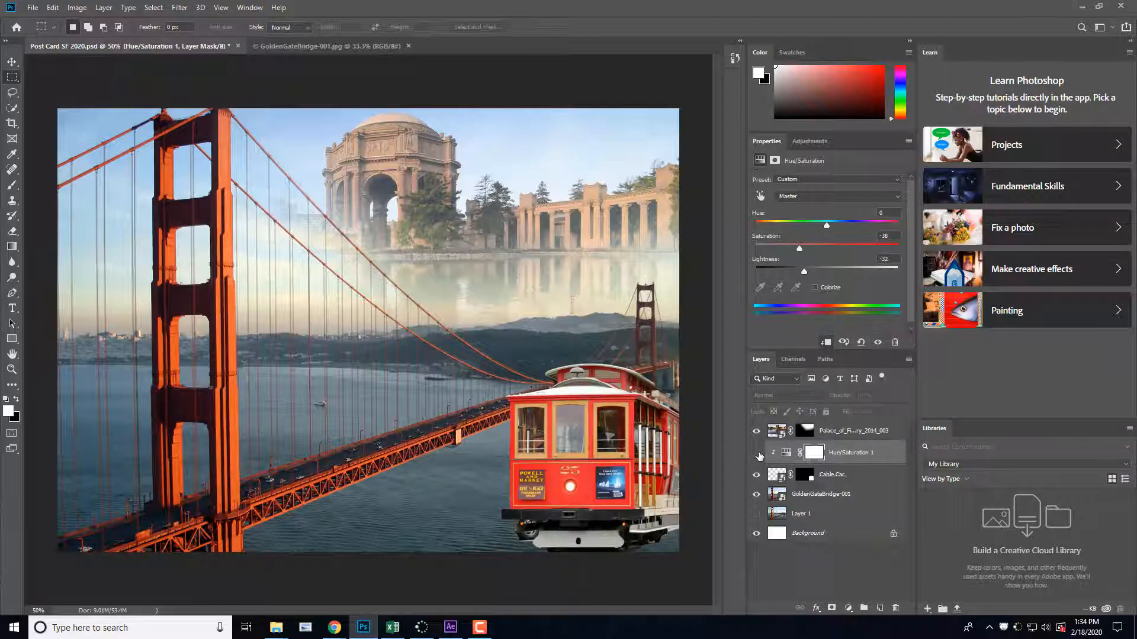
pyautogui.click(758, 453)
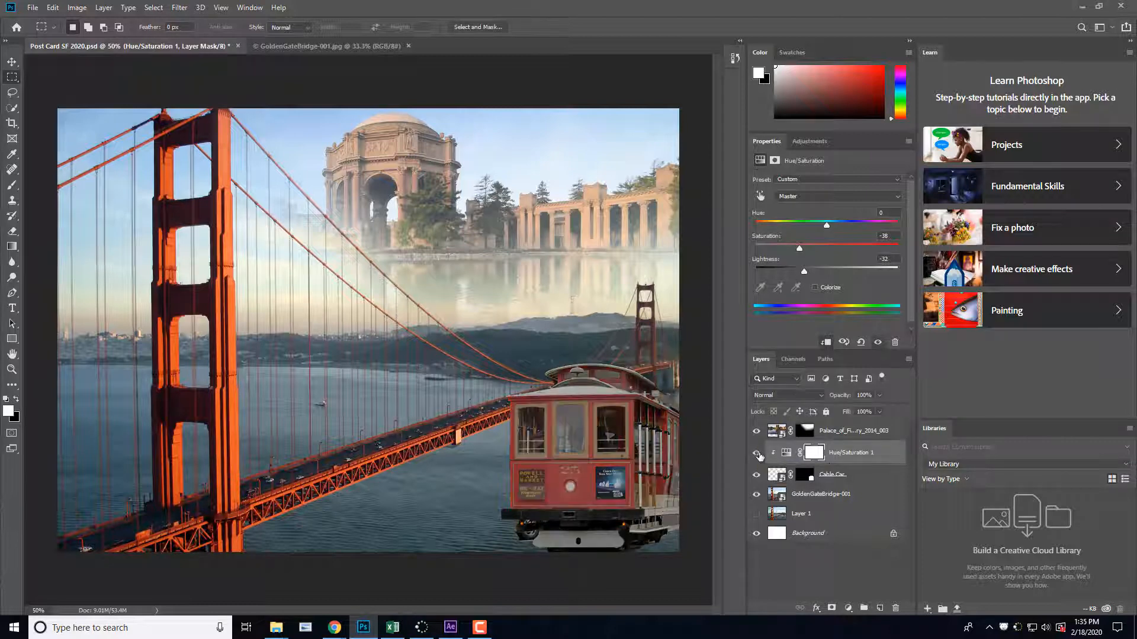
pyautogui.click(757, 453)
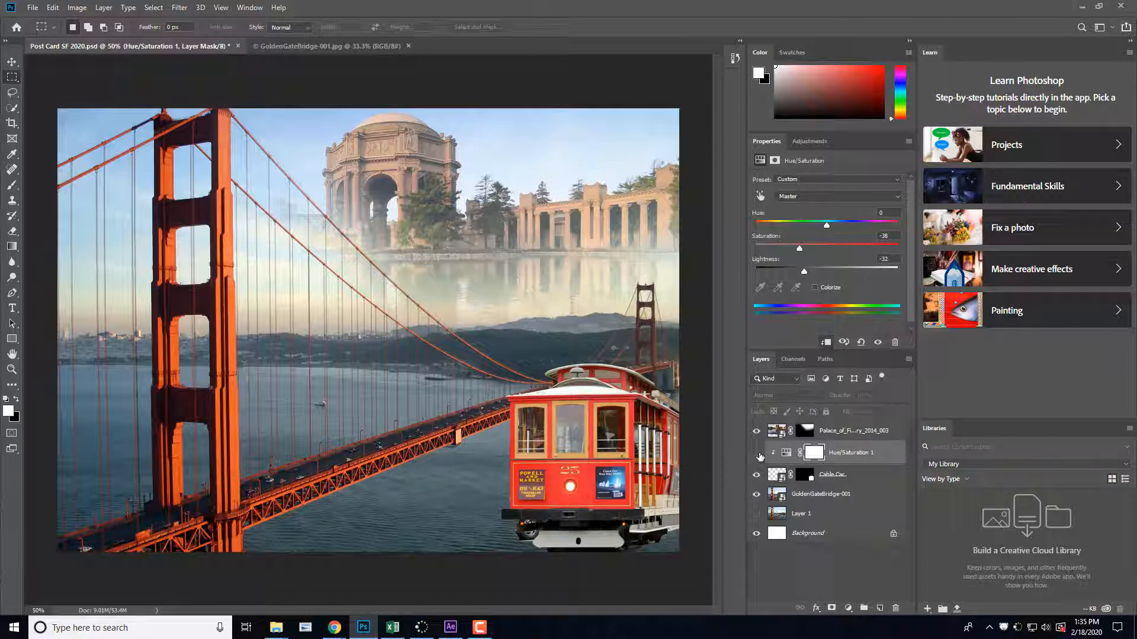
pyautogui.click(758, 453)
pyautogui.click(758, 453)
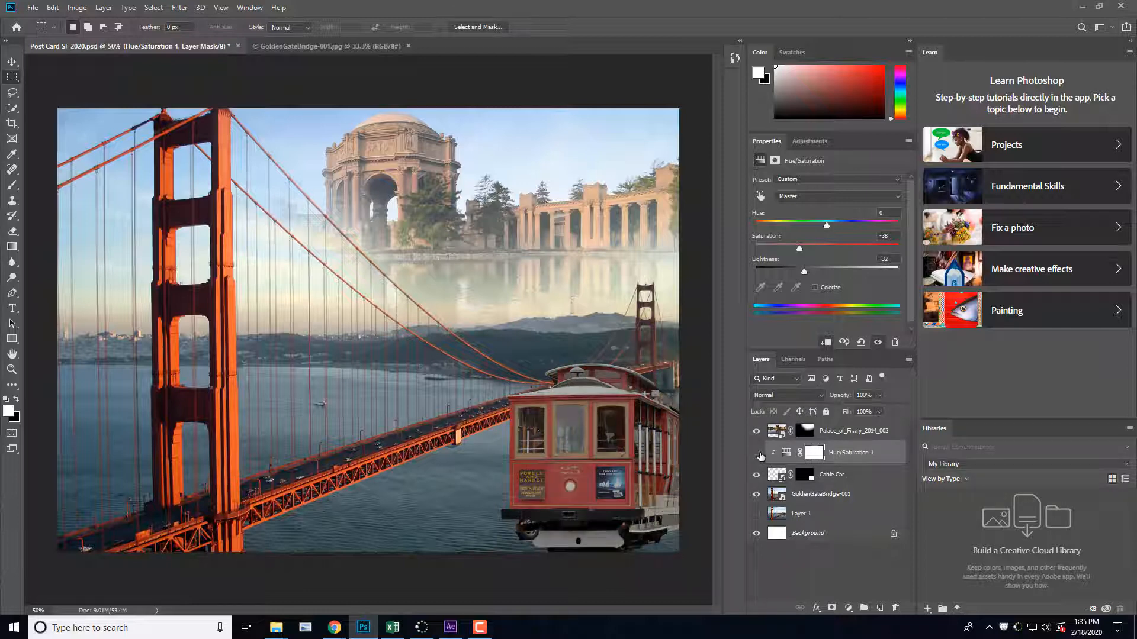
pyautogui.click(758, 454)
# Step: Save the postcard document
pyautogui.click(34, 8)
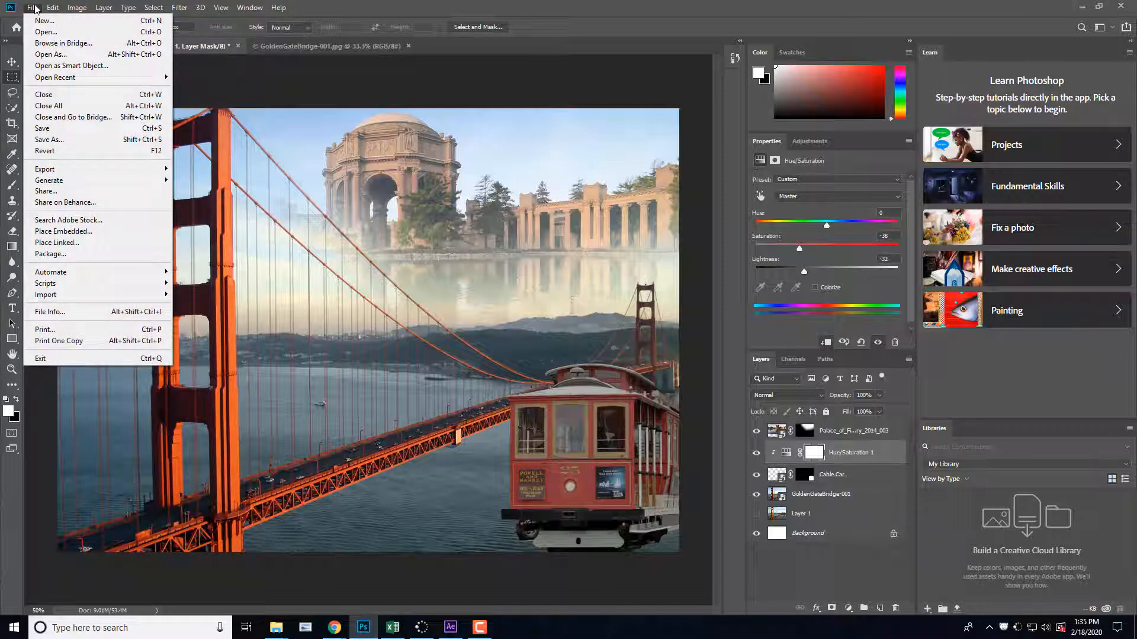
pyautogui.click(86, 135)
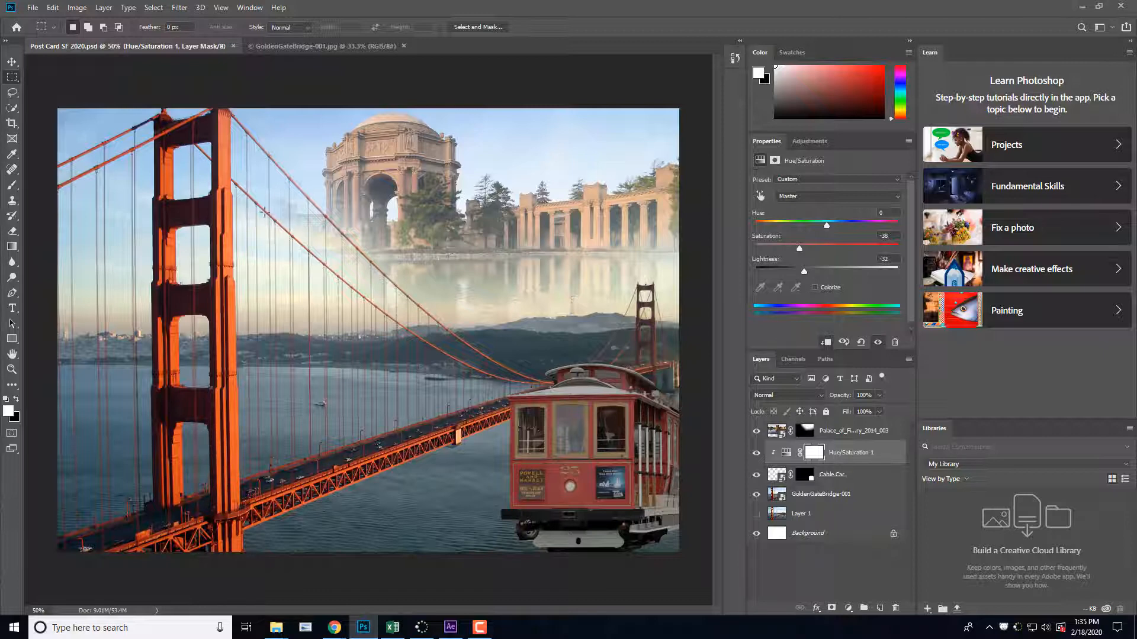
pyautogui.click(33, 8)
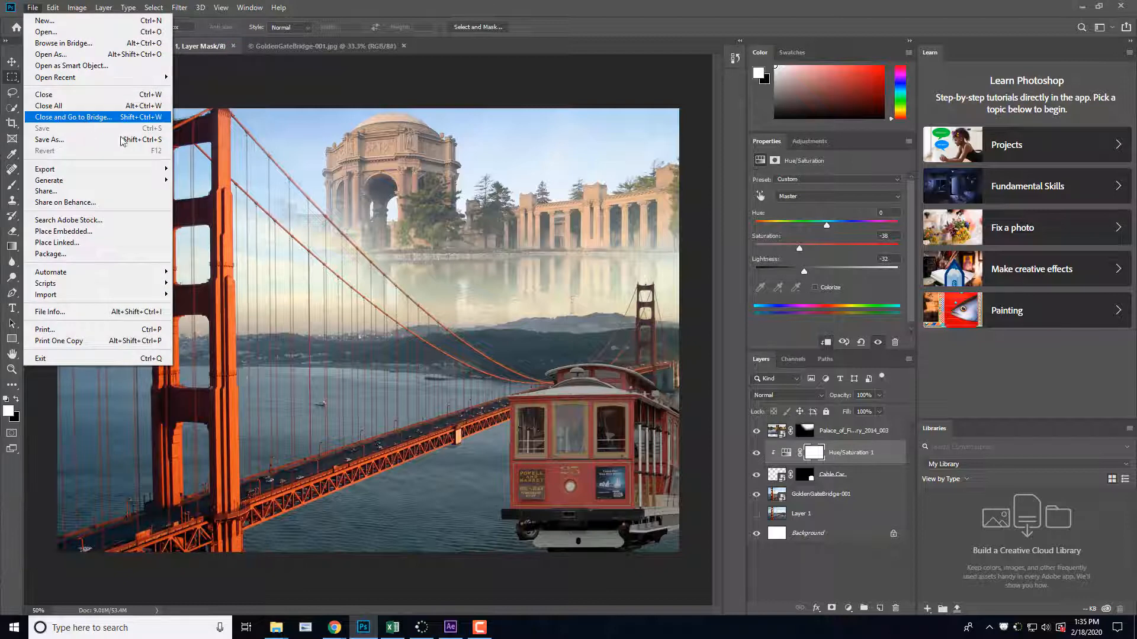
pyautogui.click(594, 12)
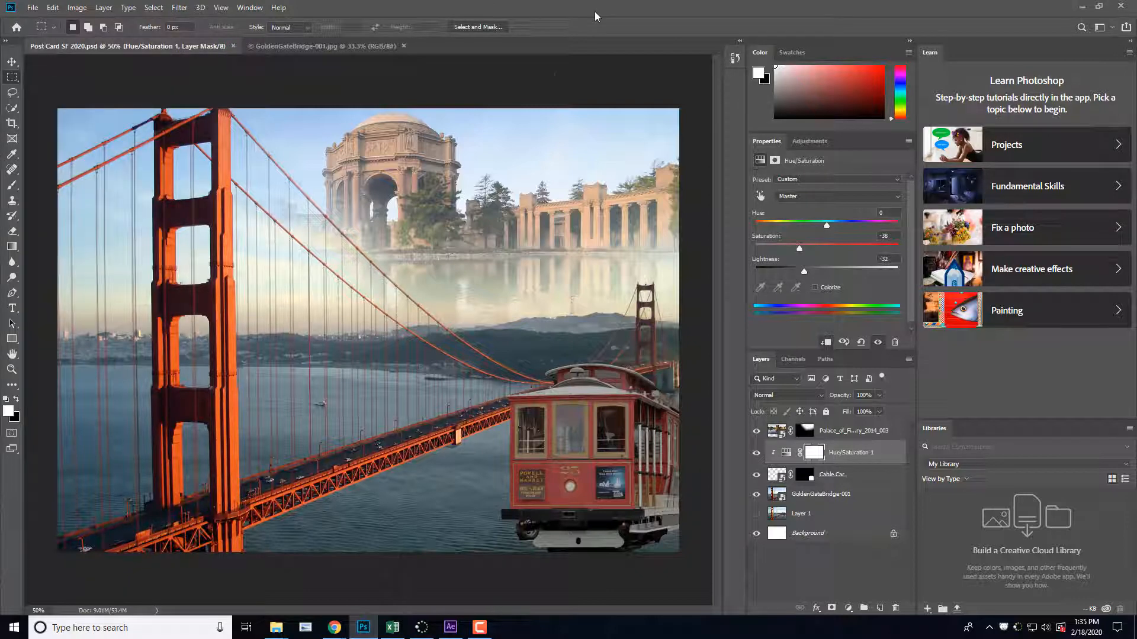
# Step: Add the text "San Francisco" across the upper part of the near bridge tower in 12 pt Myriad Pro Regular
pyautogui.click(13, 306)
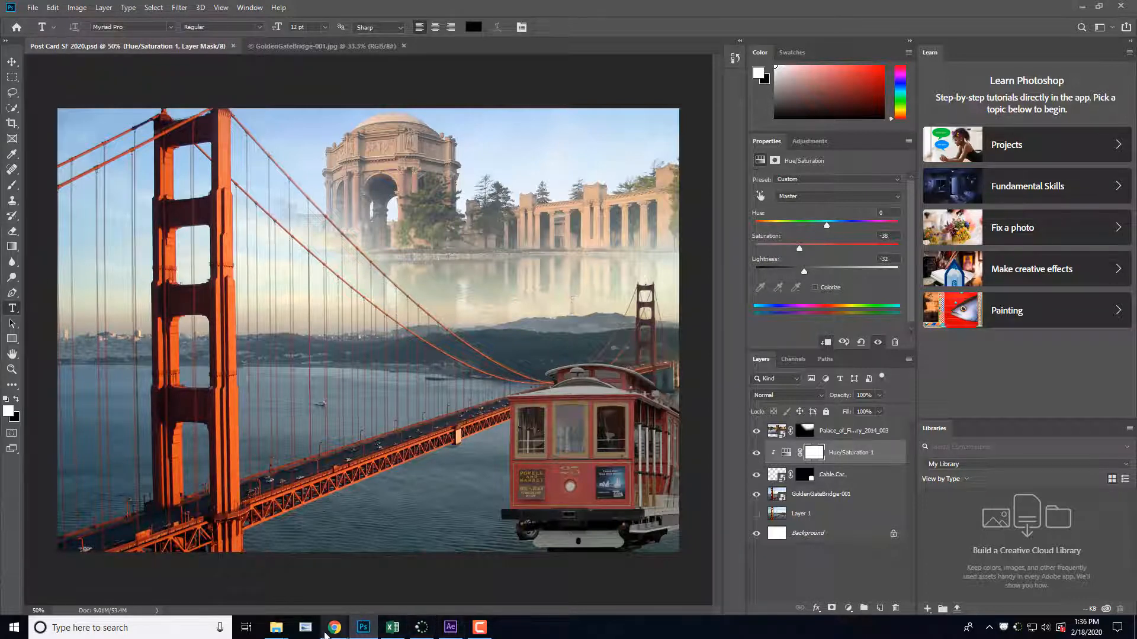
pyautogui.moveTo(276, 629)
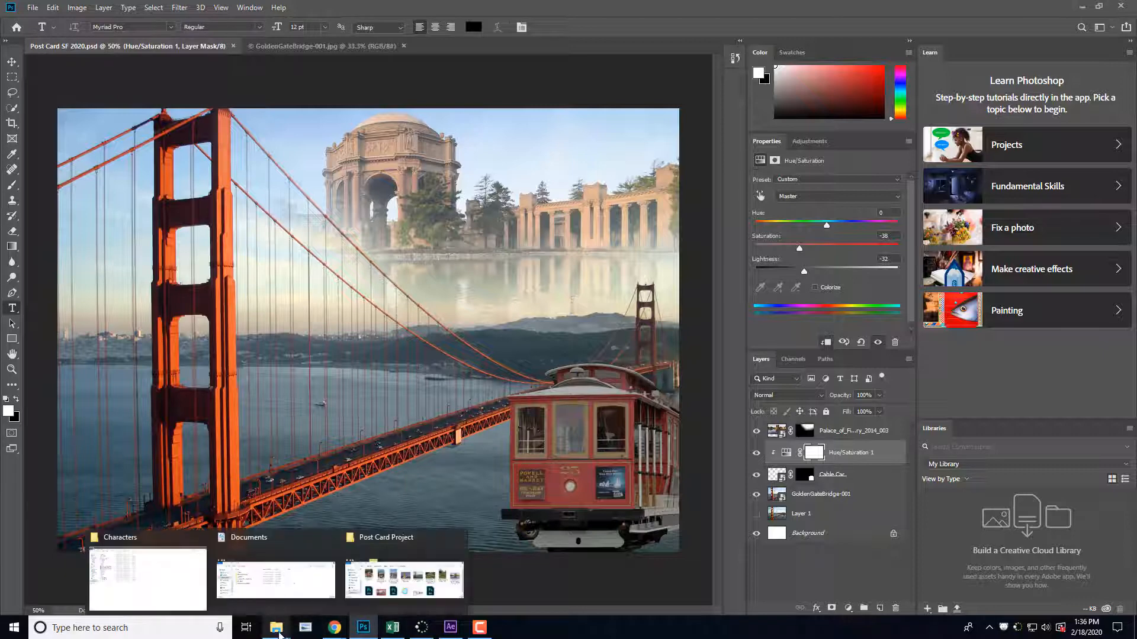
pyautogui.click(395, 601)
pyautogui.click(394, 599)
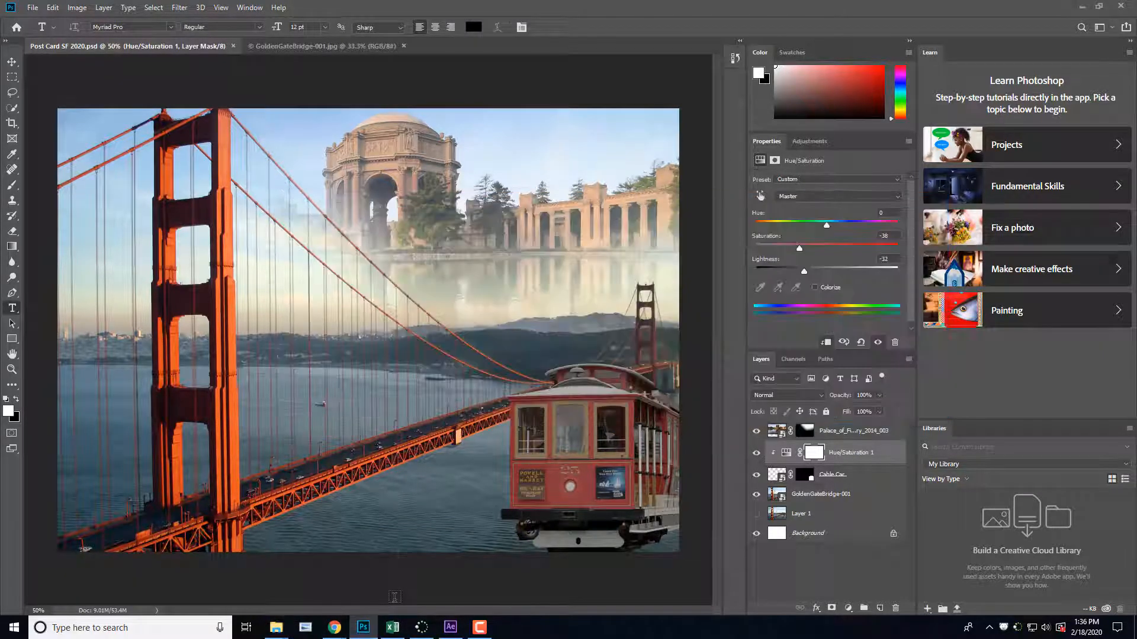
pyautogui.click(149, 179)
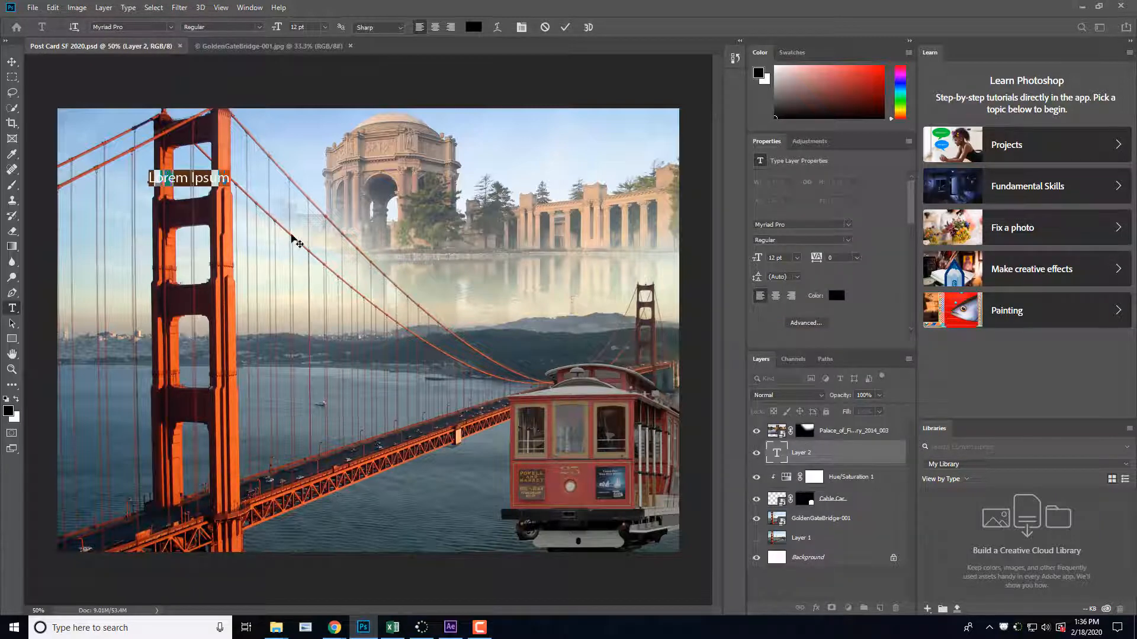
pyautogui.write('San')
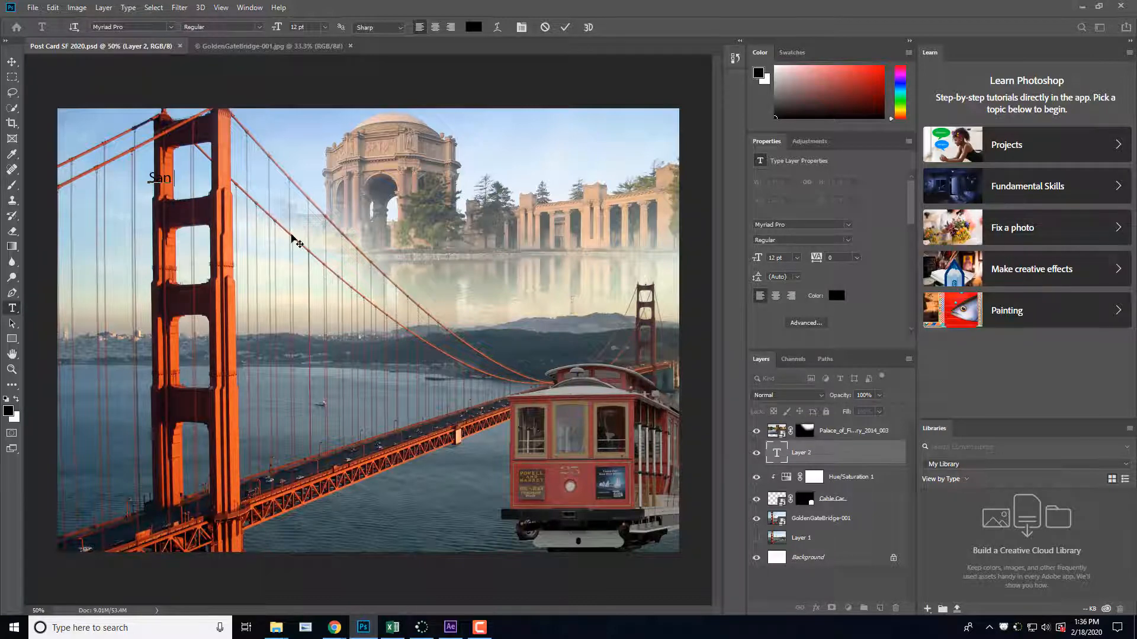
pyautogui.write('S')
pyautogui.press('BackSpace')
pyautogui.press('BackSpace')
pyautogui.write('Francisco')
pyautogui.moveTo(235, 176); pyautogui.dragTo(214, 181)
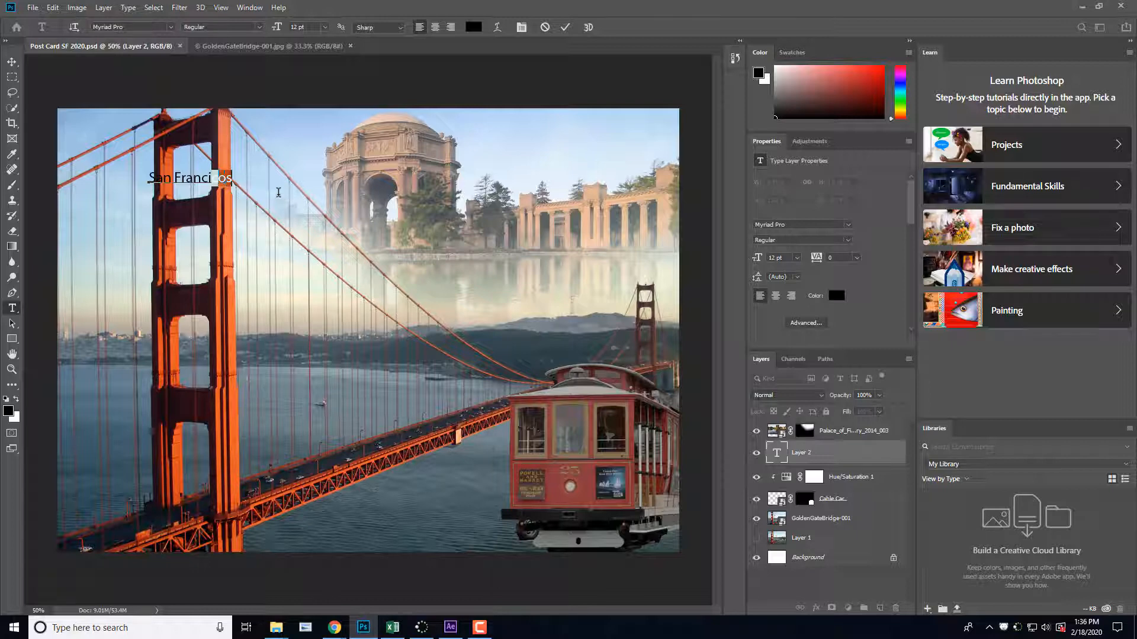
pyautogui.write('sco')
# Step: Enlarge the whole San Francisco text to 72 pt and commit it
pyautogui.moveTo(148, 177); pyautogui.dragTo(245, 182)
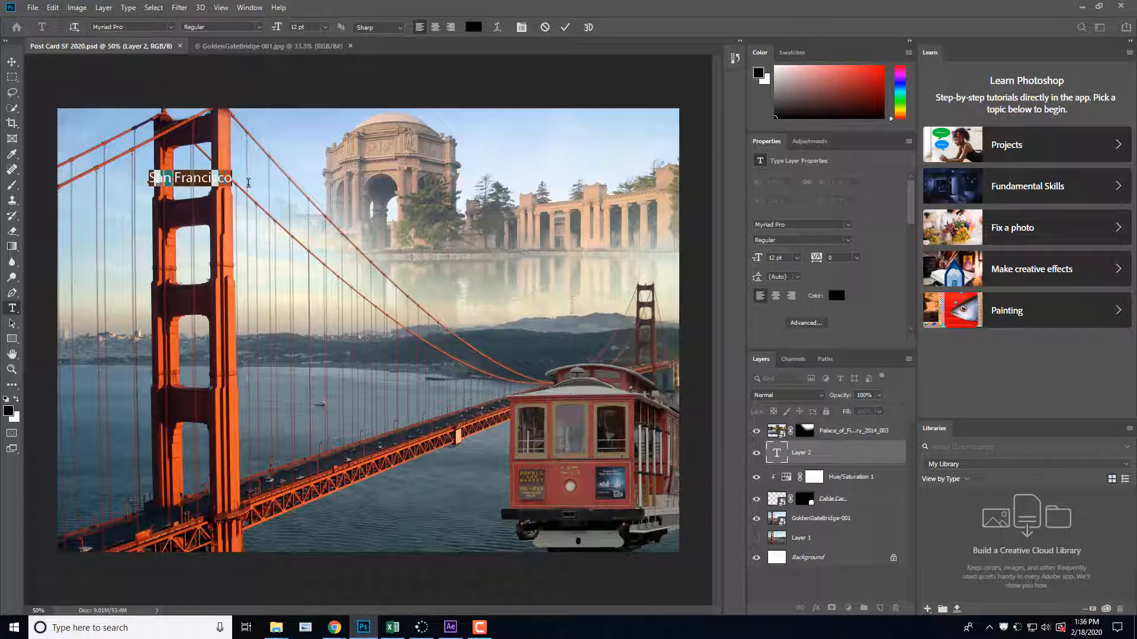
pyautogui.click(325, 31)
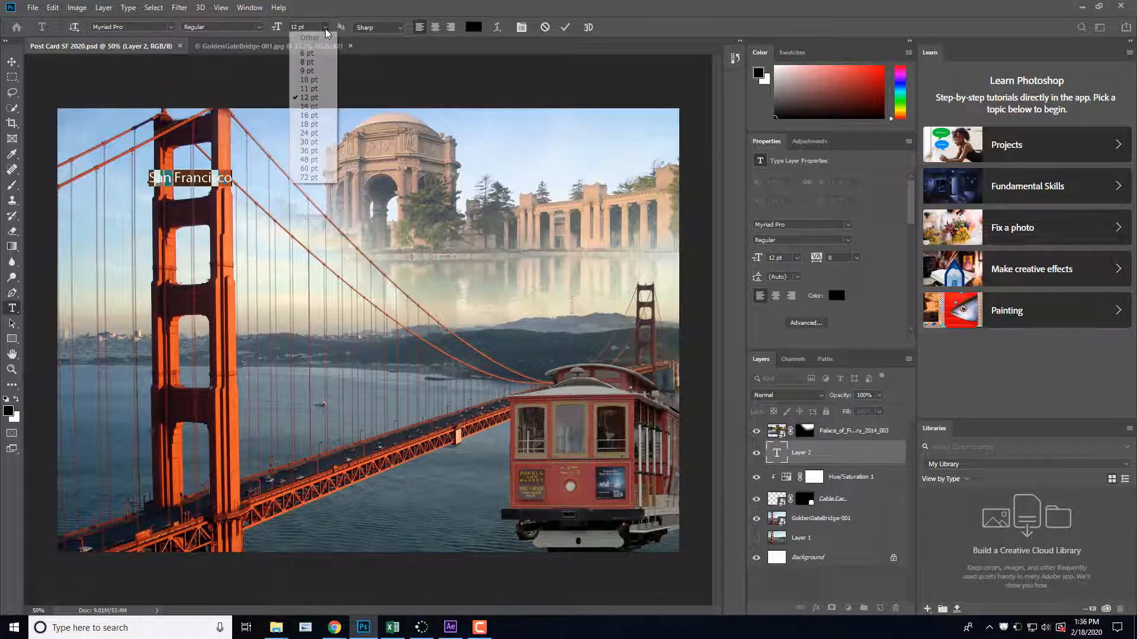
pyautogui.click(319, 179)
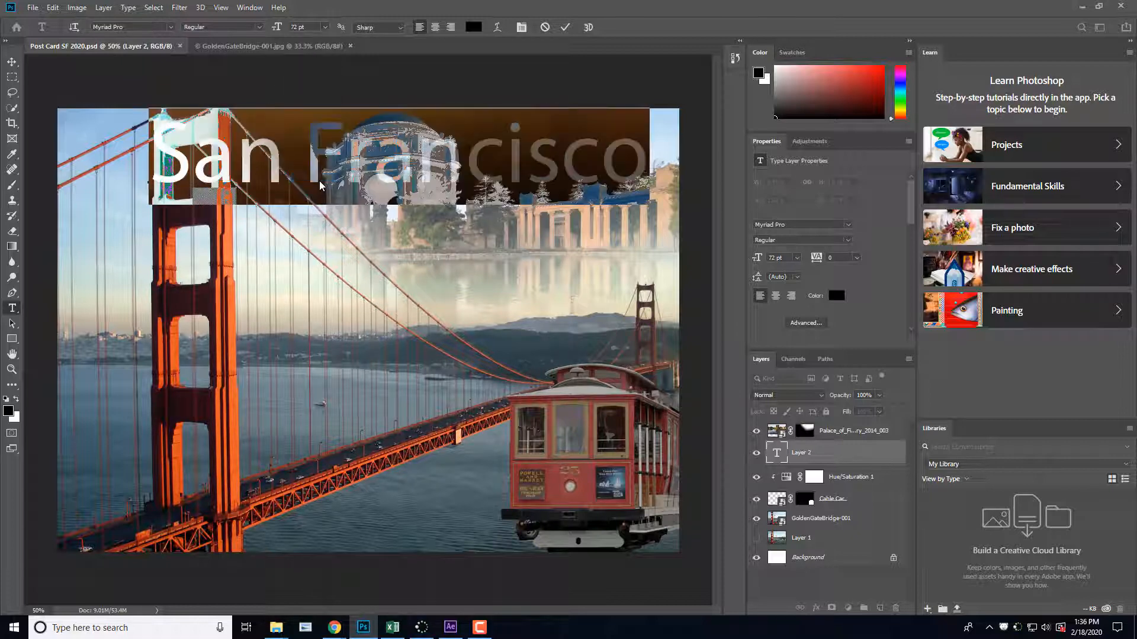
pyautogui.click(12, 61)
# Step: Move the San Francisco text layer above the Palace of Fine Arts layer and shift the text slightly down and to the left
pyautogui.moveTo(380, 171); pyautogui.dragTo(360, 196)
pyautogui.hotkey('ctrl', 'z')
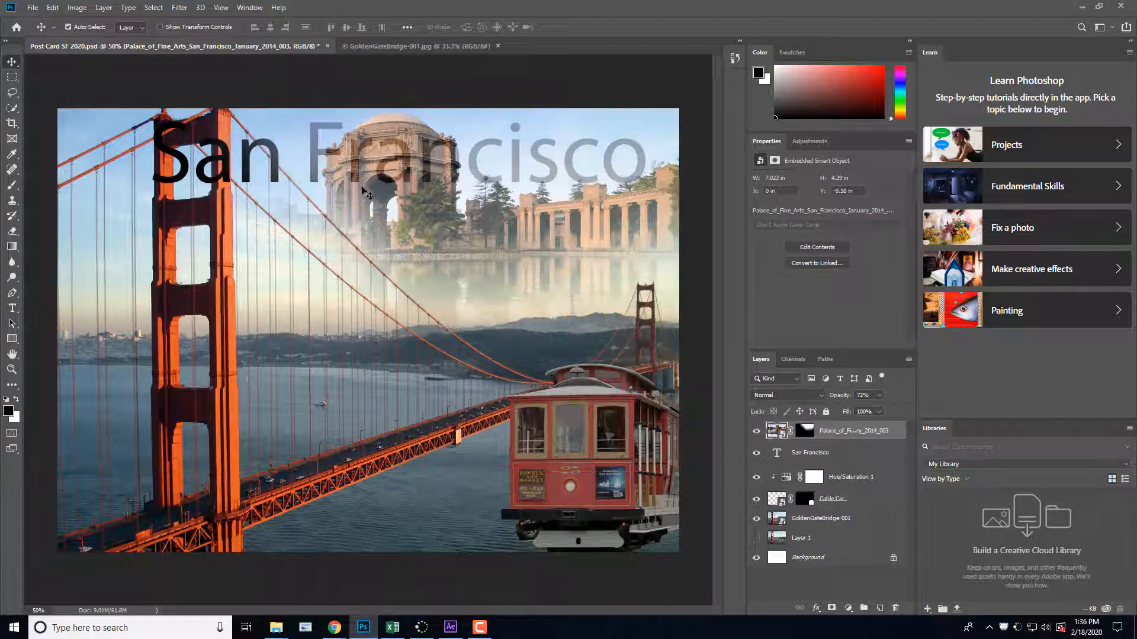
pyautogui.moveTo(829, 462); pyautogui.dragTo(824, 426)
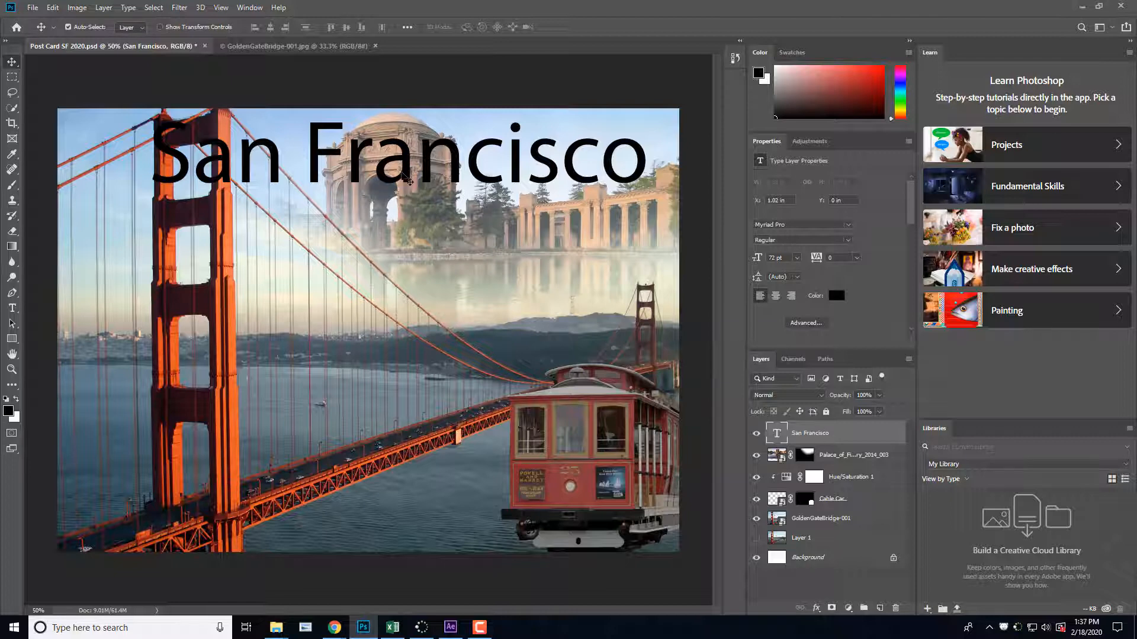
pyautogui.moveTo(404, 175); pyautogui.dragTo(371, 204)
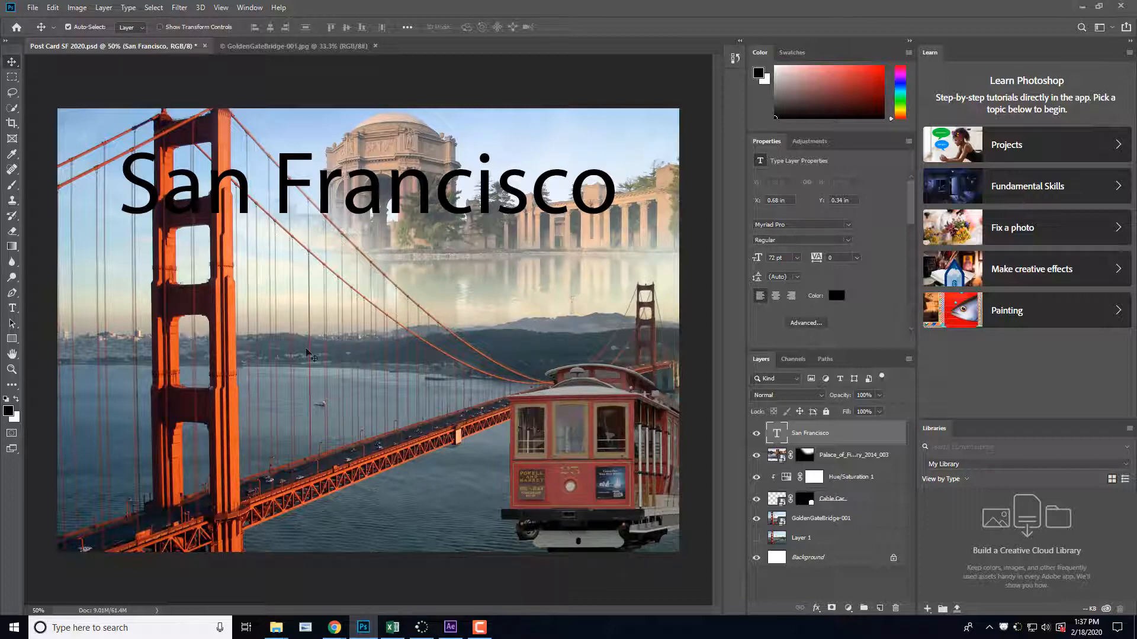
# Step: Select all of the San Francisco title text for editing with the Type tool
pyautogui.click(12, 309)
pyautogui.moveTo(120, 177); pyautogui.dragTo(619, 184)
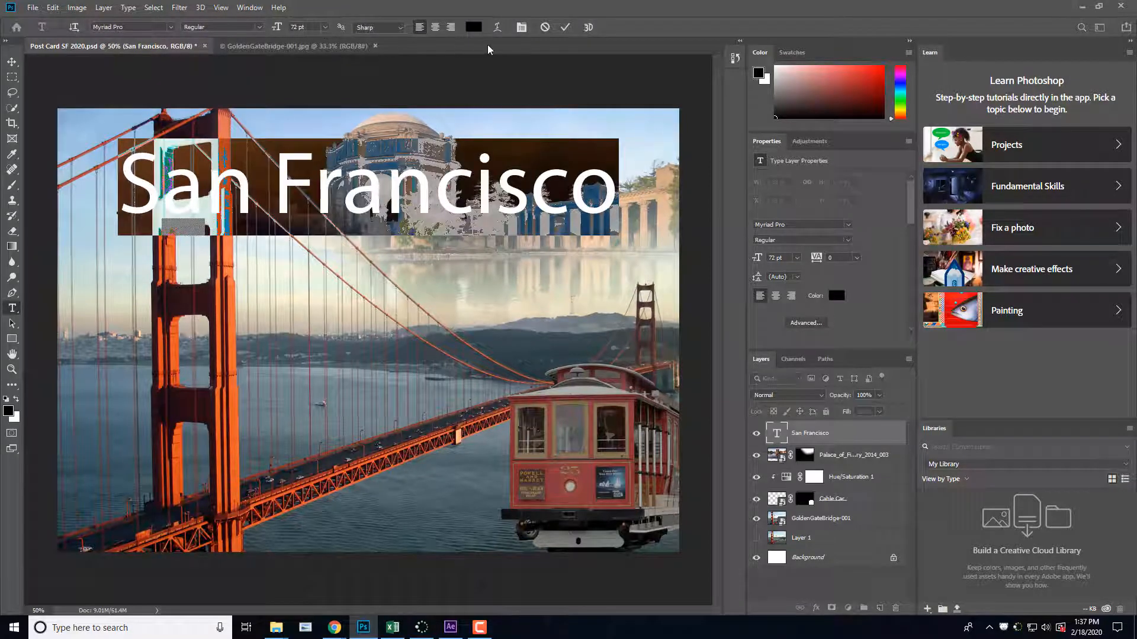
pyautogui.click(474, 27)
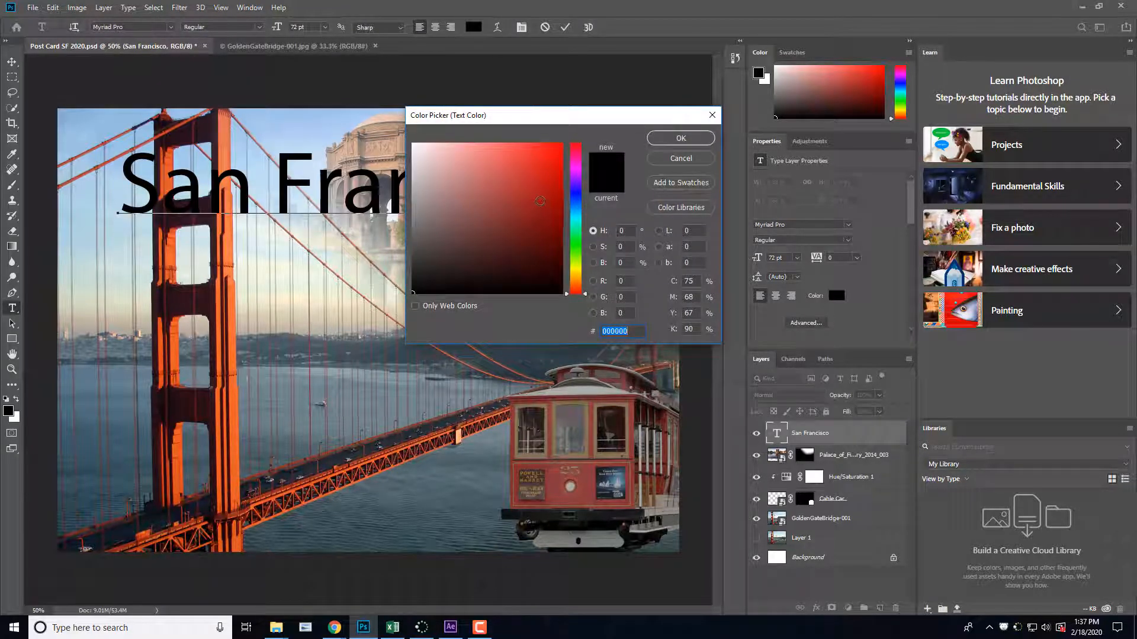
pyautogui.click(539, 183)
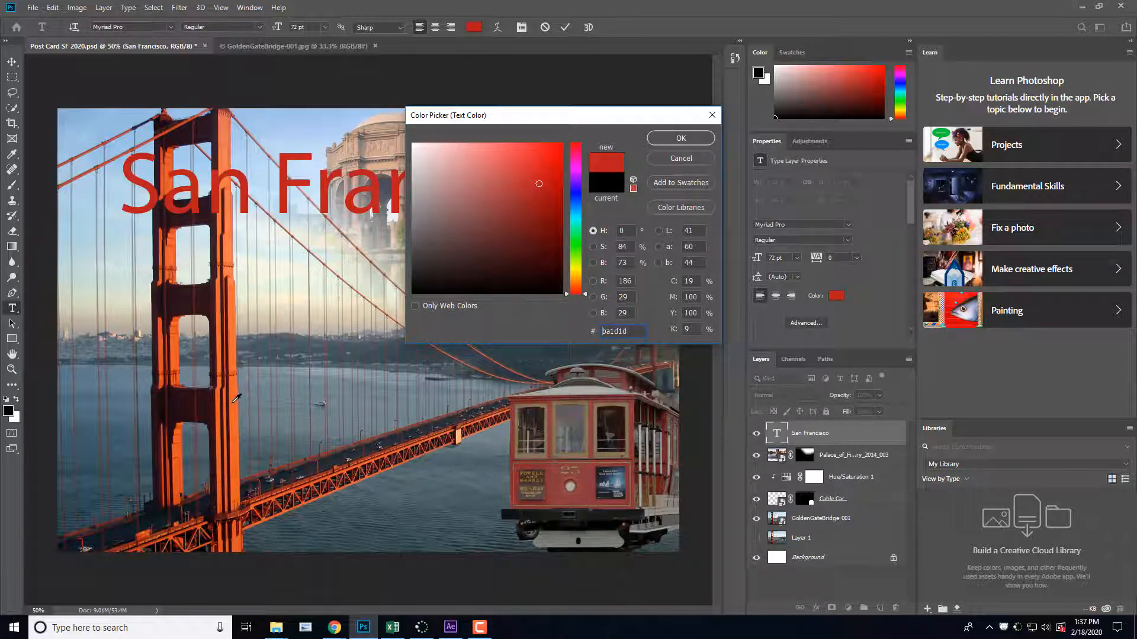
pyautogui.click(234, 405)
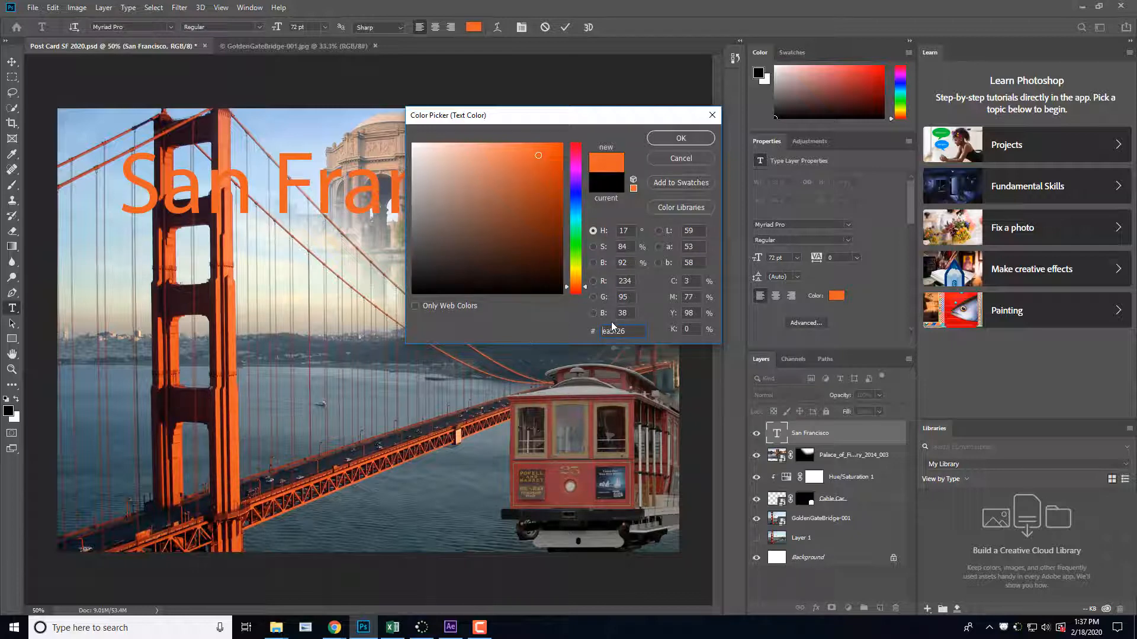
pyautogui.click(694, 161)
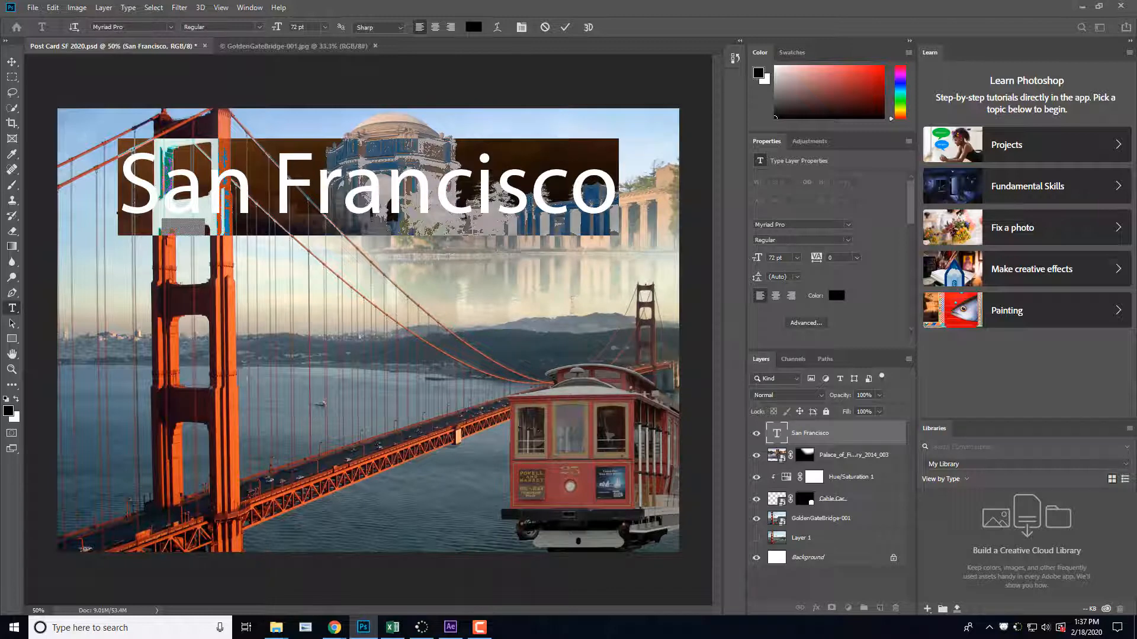
# Step: Recolour the San Francisco text dark red (#9d1e1e) and commit the edit
pyautogui.click(470, 28)
pyautogui.click(538, 193)
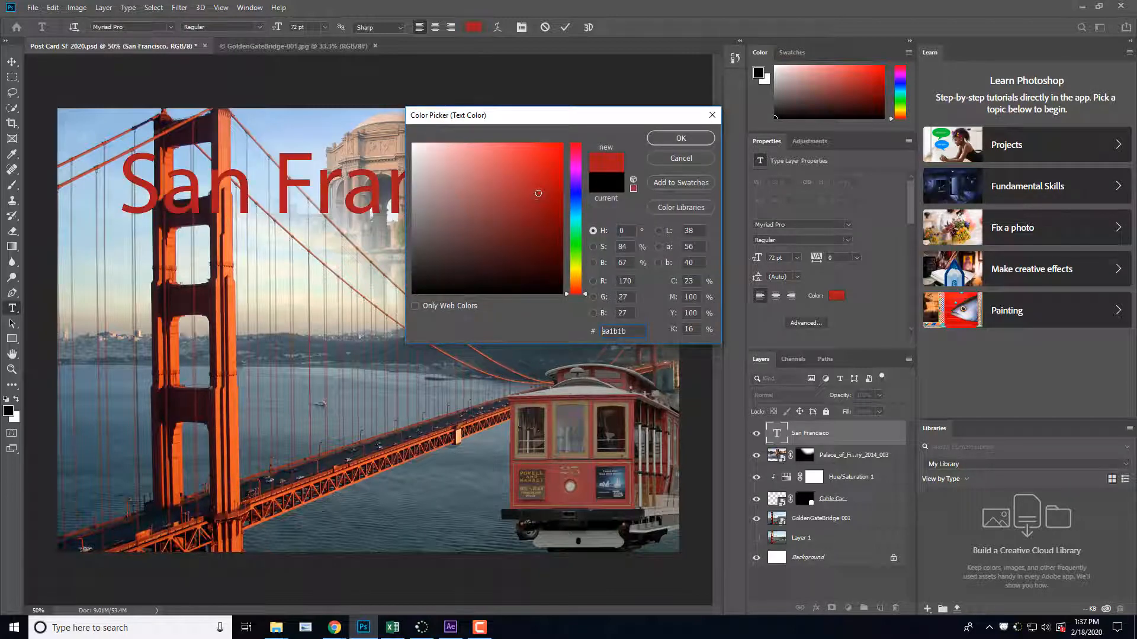
pyautogui.moveTo(534, 215)
pyautogui.mouseDown()
pyautogui.moveTo(523, 223)
pyautogui.moveTo(543, 238)
pyautogui.moveTo(532, 189)
pyautogui.moveTo(549, 165)
pyautogui.moveTo(533, 201)
pyautogui.mouseUp()
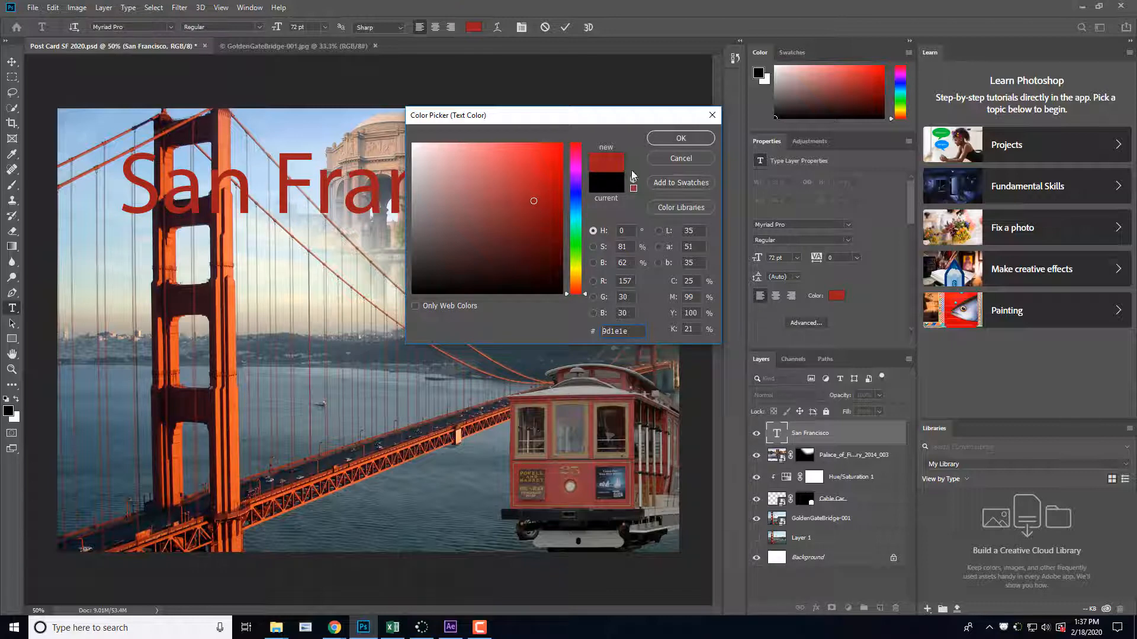
pyautogui.click(681, 137)
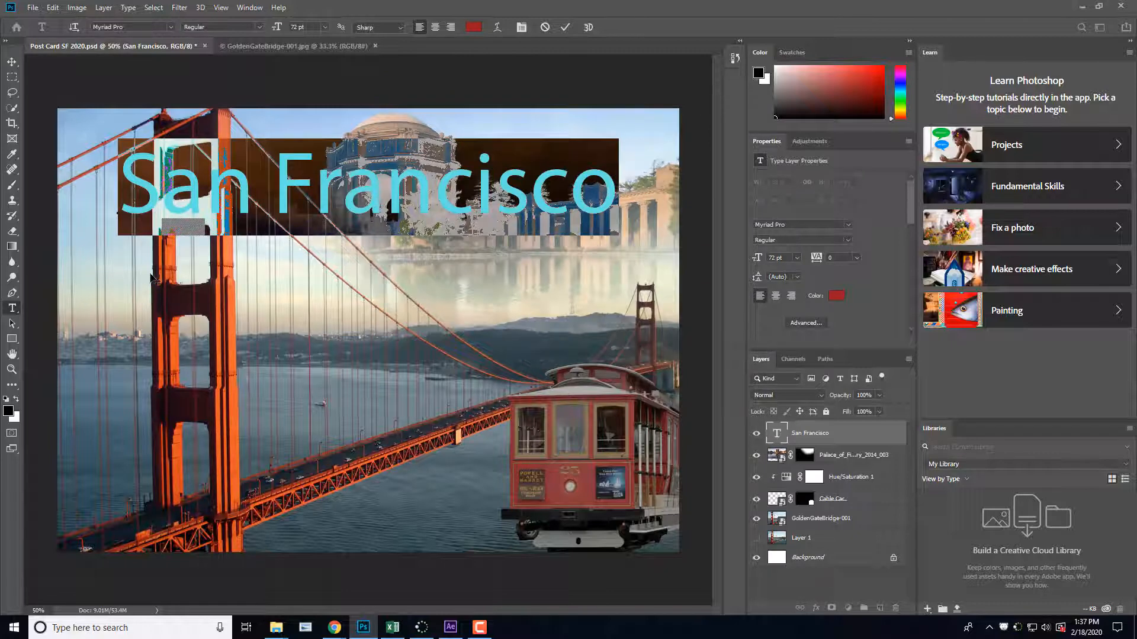
pyautogui.click(11, 62)
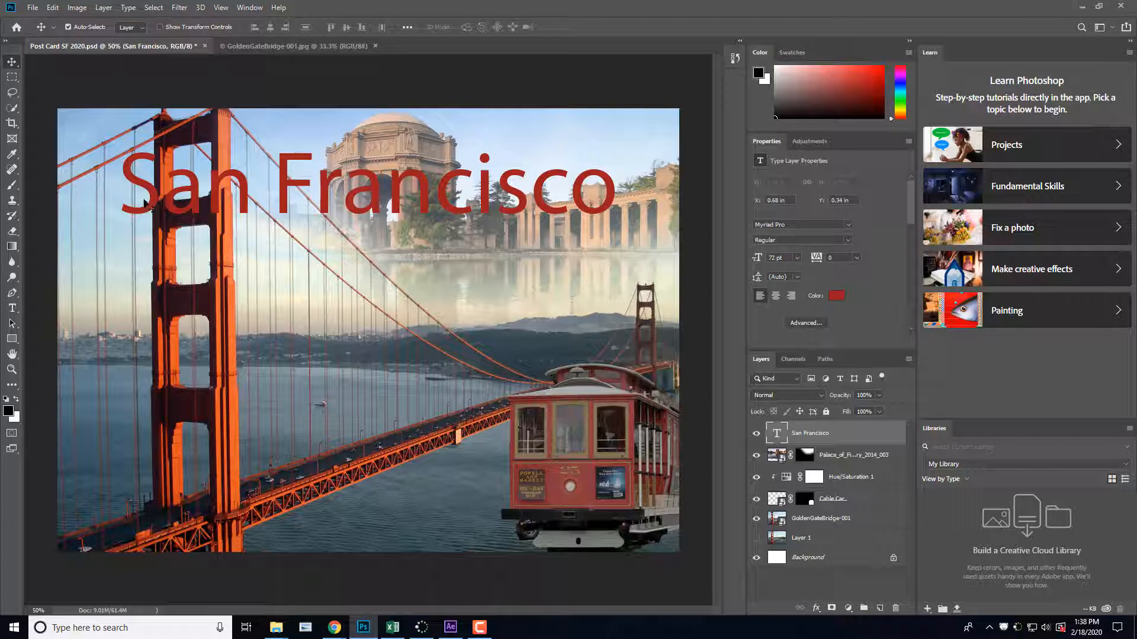
# Step: Add a Drop Shadow effect to the San Francisco text layer and show its settings clear of the title
pyautogui.click(12, 78)
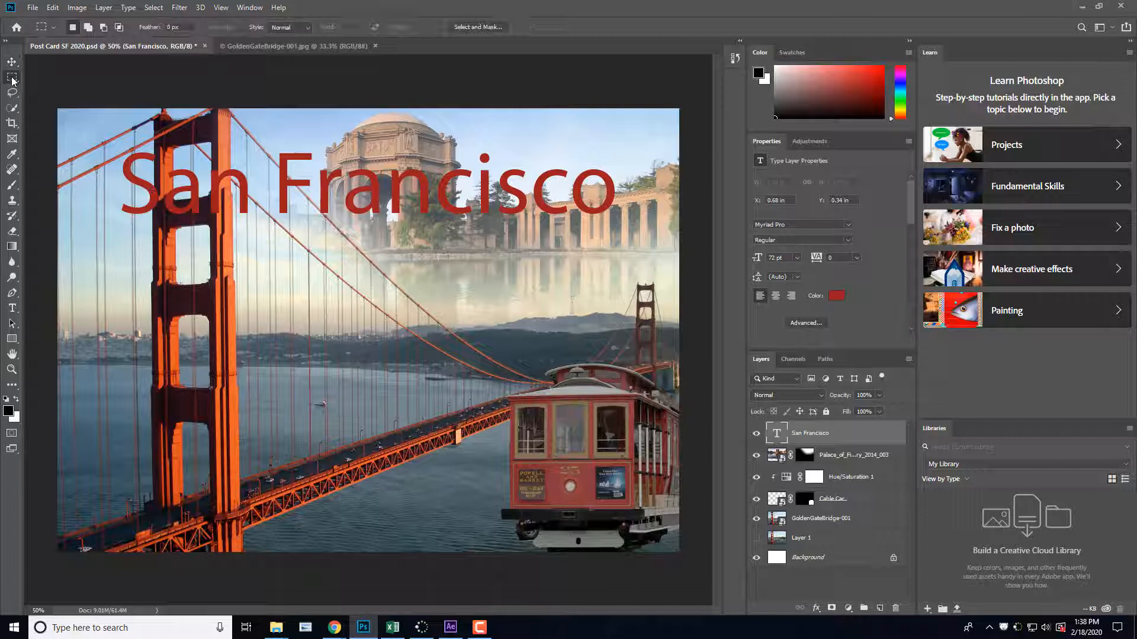
pyautogui.click(11, 308)
pyautogui.moveTo(133, 187); pyautogui.dragTo(621, 225)
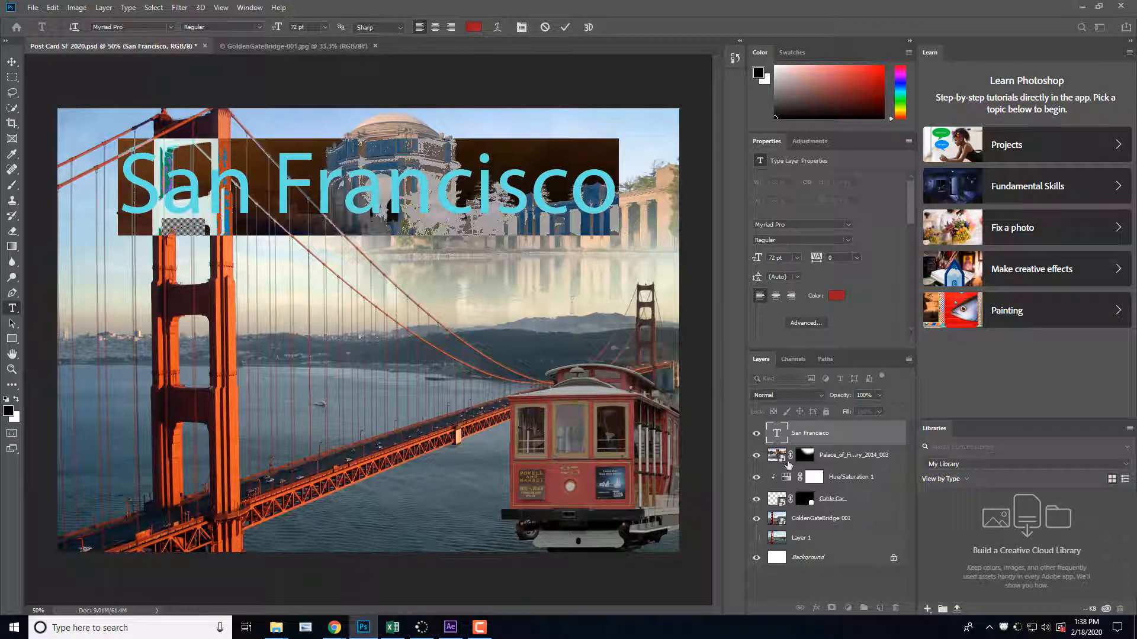
pyautogui.doubleClick(868, 439)
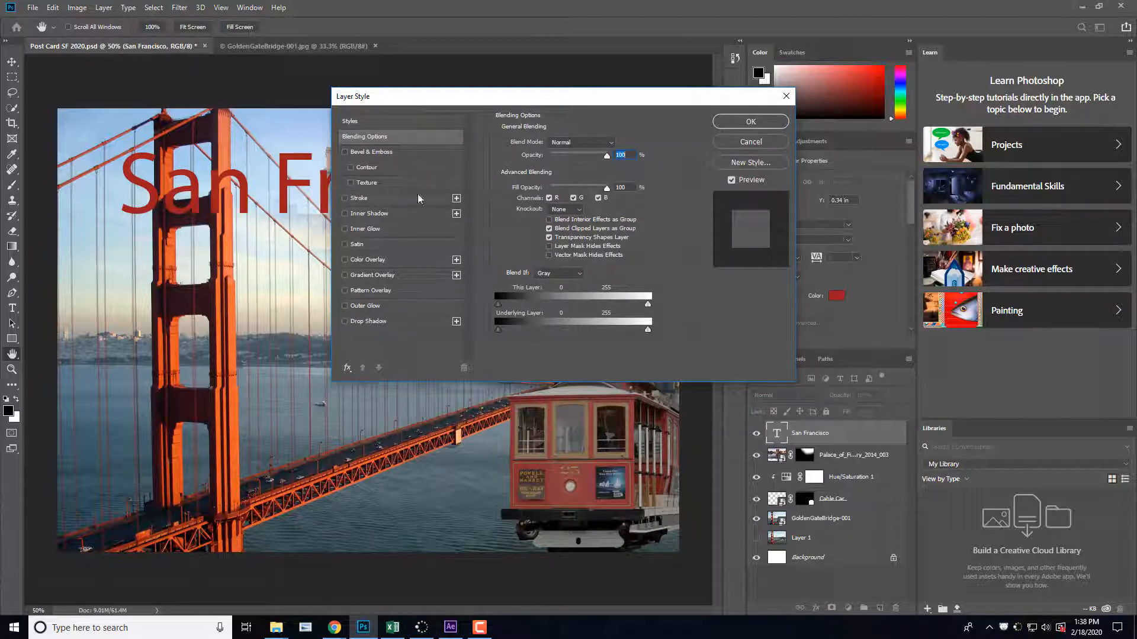
pyautogui.click(345, 322)
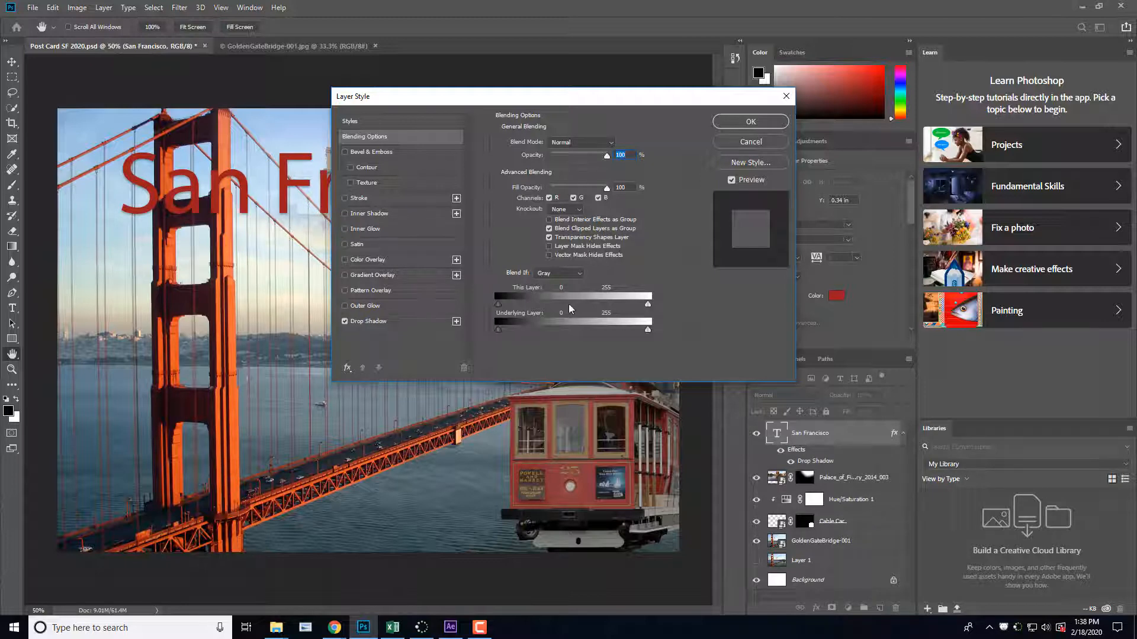
pyautogui.click(385, 323)
pyautogui.moveTo(584, 97); pyautogui.dragTo(877, 99)
# Step: Set the title's drop shadow to 59% opacity, 27 px distance, 6% spread and 13 px size, and apply it
pyautogui.moveTo(835, 197); pyautogui.dragTo(842, 225)
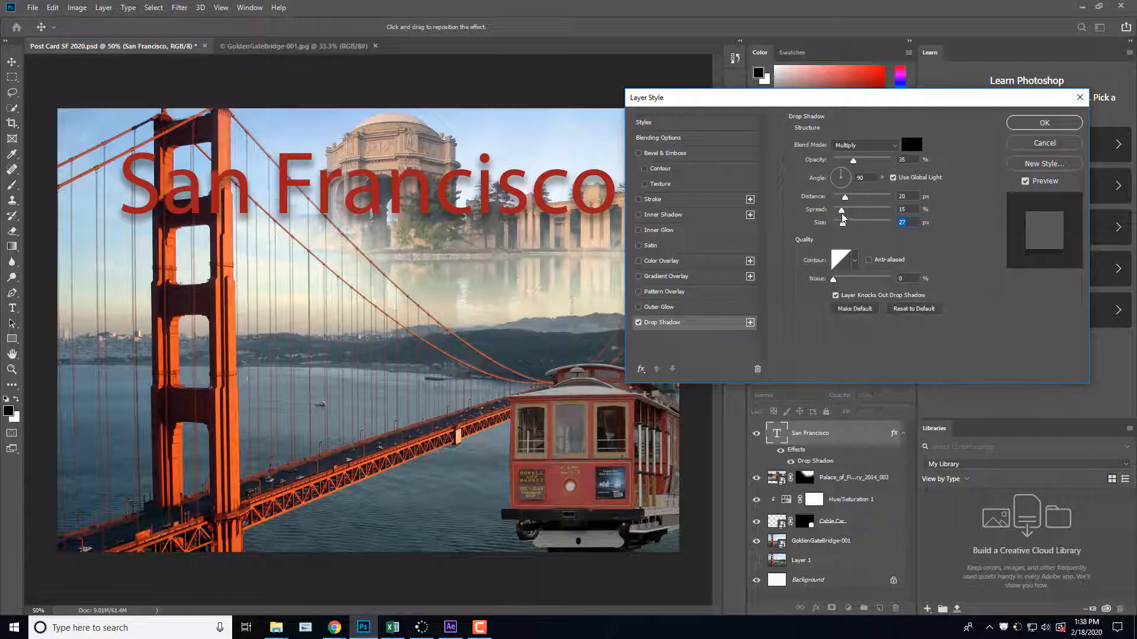
pyautogui.moveTo(842, 211)
pyautogui.mouseDown()
pyautogui.moveTo(842, 226)
pyautogui.moveTo(849, 200)
pyautogui.mouseUp()
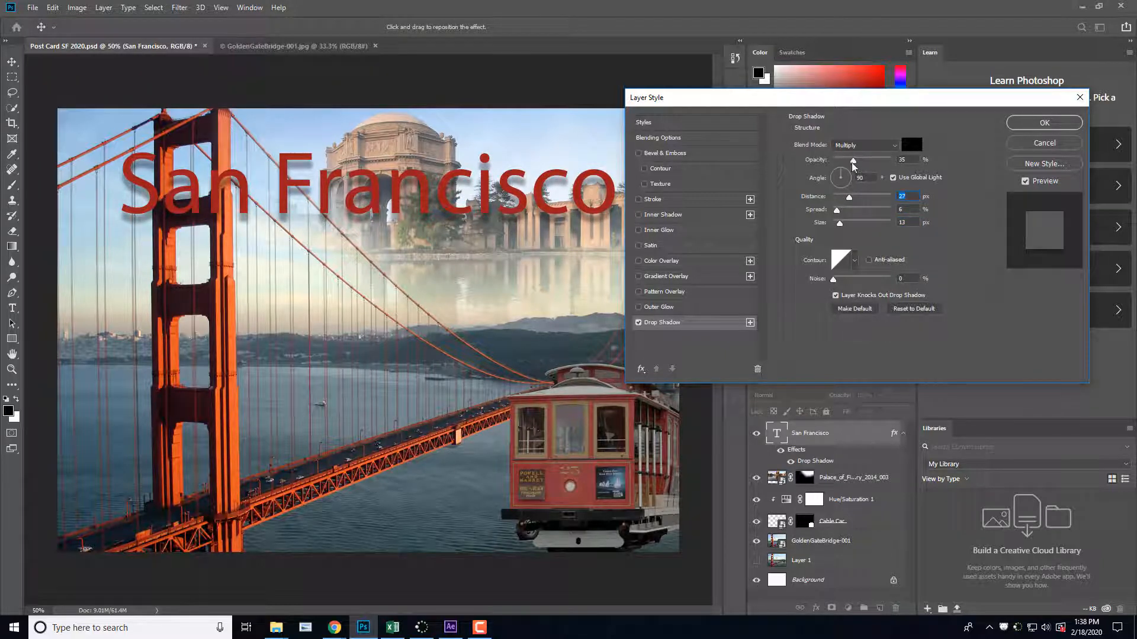
pyautogui.moveTo(853, 161)
pyautogui.mouseDown()
pyautogui.moveTo(850, 170)
pyautogui.moveTo(868, 167)
pyautogui.mouseUp()
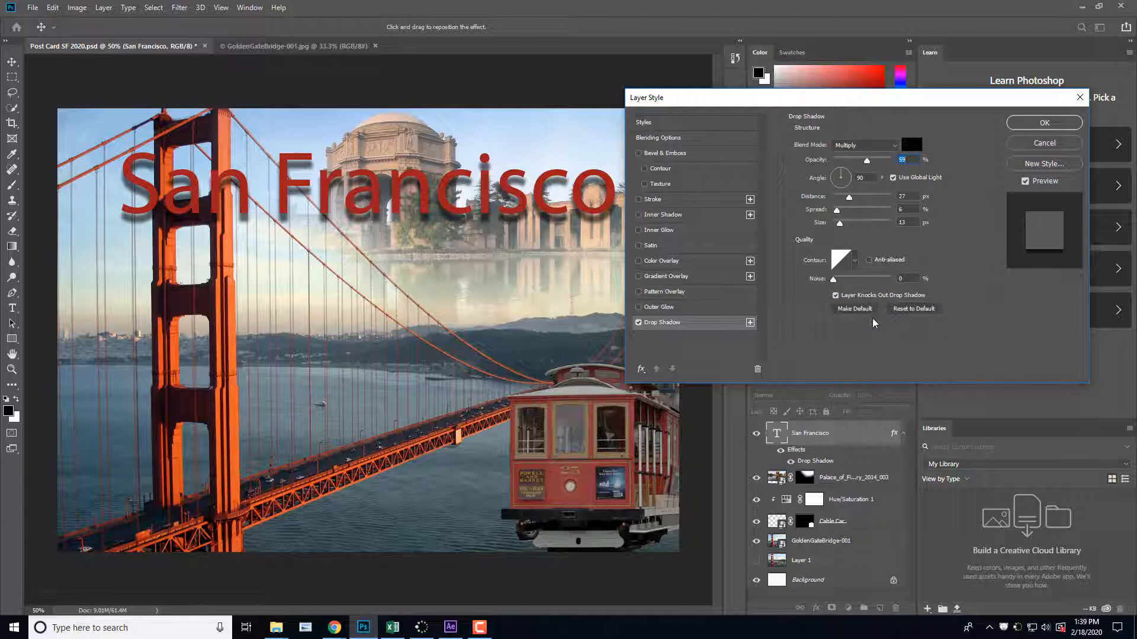
pyautogui.click(1050, 128)
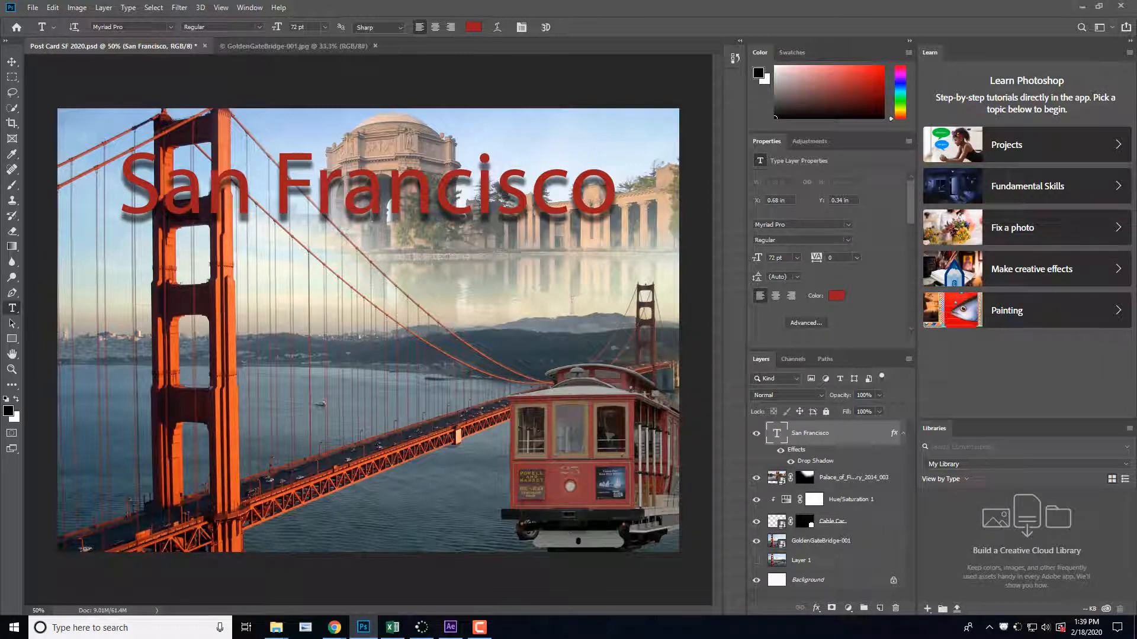
# Step: Add an Outer Glow effect to the San Francisco text layer and show its settings
pyautogui.hotkey('alt', 'Tab')
pyautogui.moveTo(136, 178); pyautogui.dragTo(637, 171)
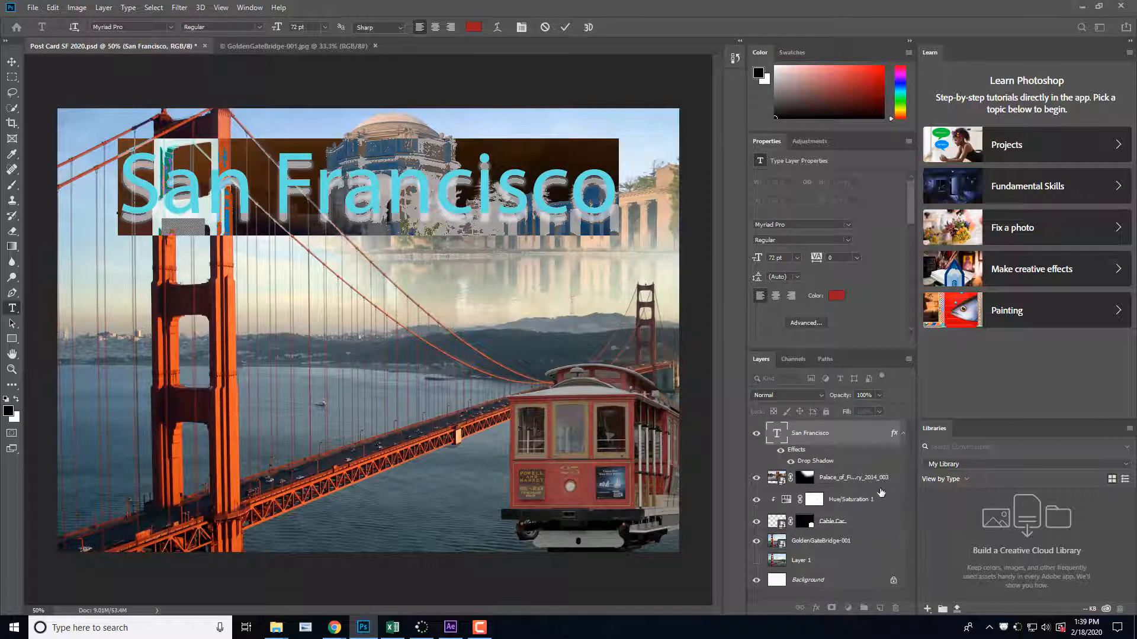
pyautogui.click(872, 432)
pyautogui.doubleClick(872, 433)
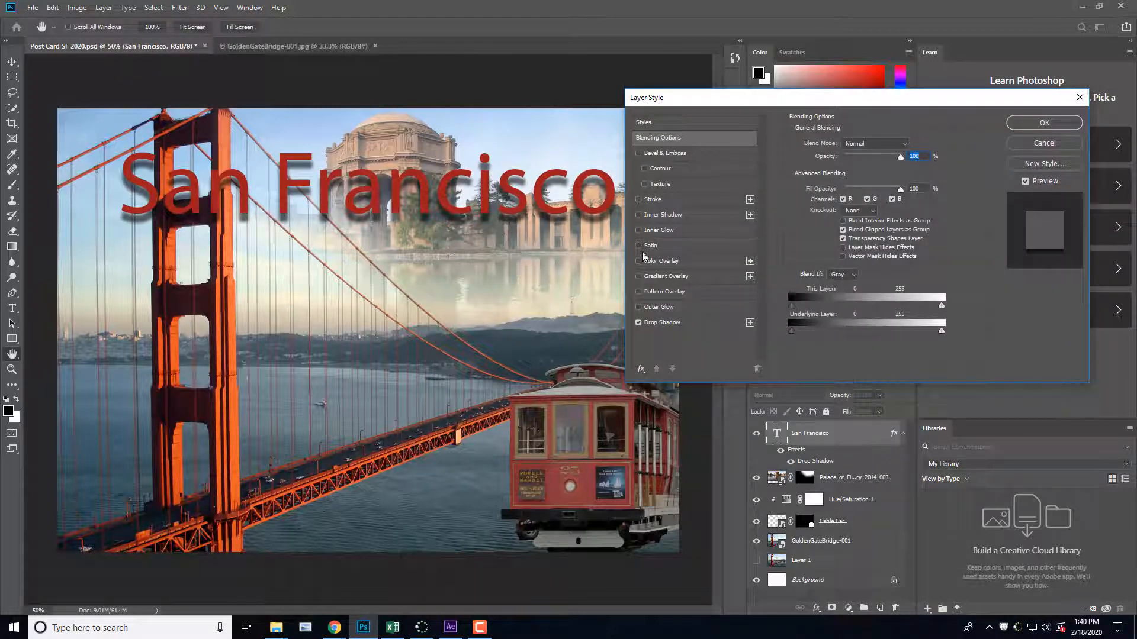
pyautogui.click(638, 309)
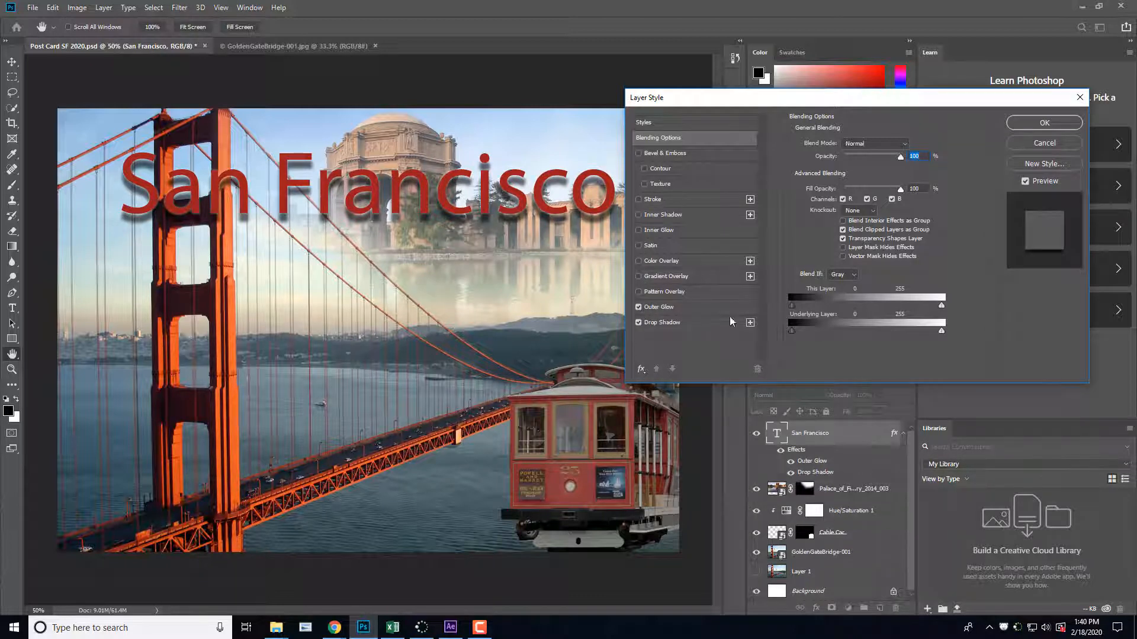
pyautogui.click(692, 311)
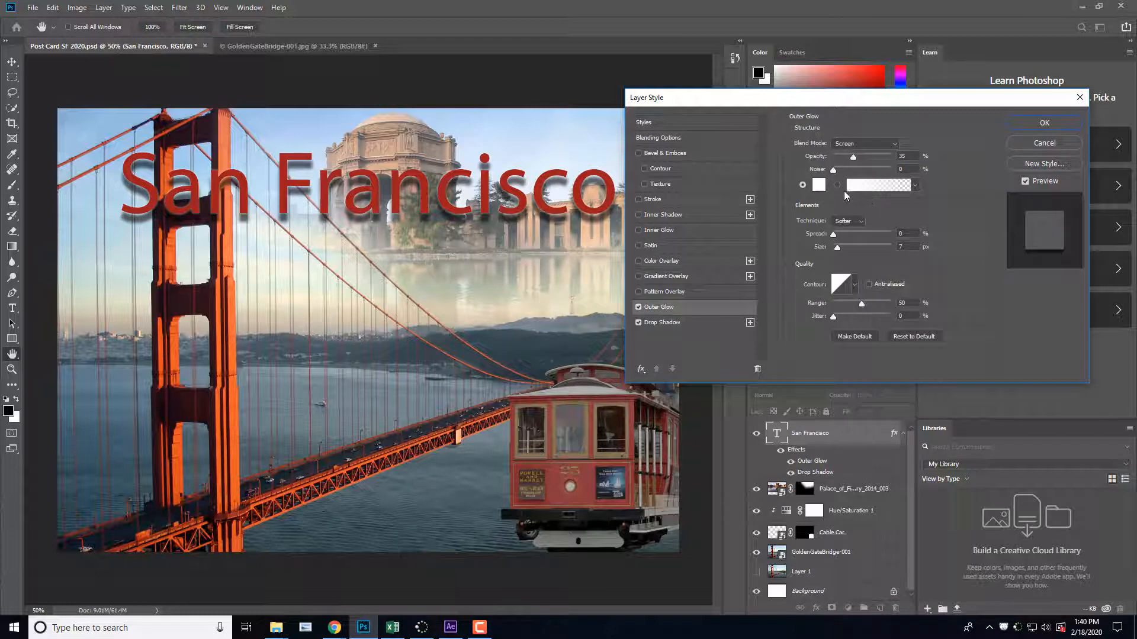
# Step: Set the title's outer glow colour to yellow (#fbd60c) and its spread to 100%, and apply the layer style
pyautogui.click(818, 184)
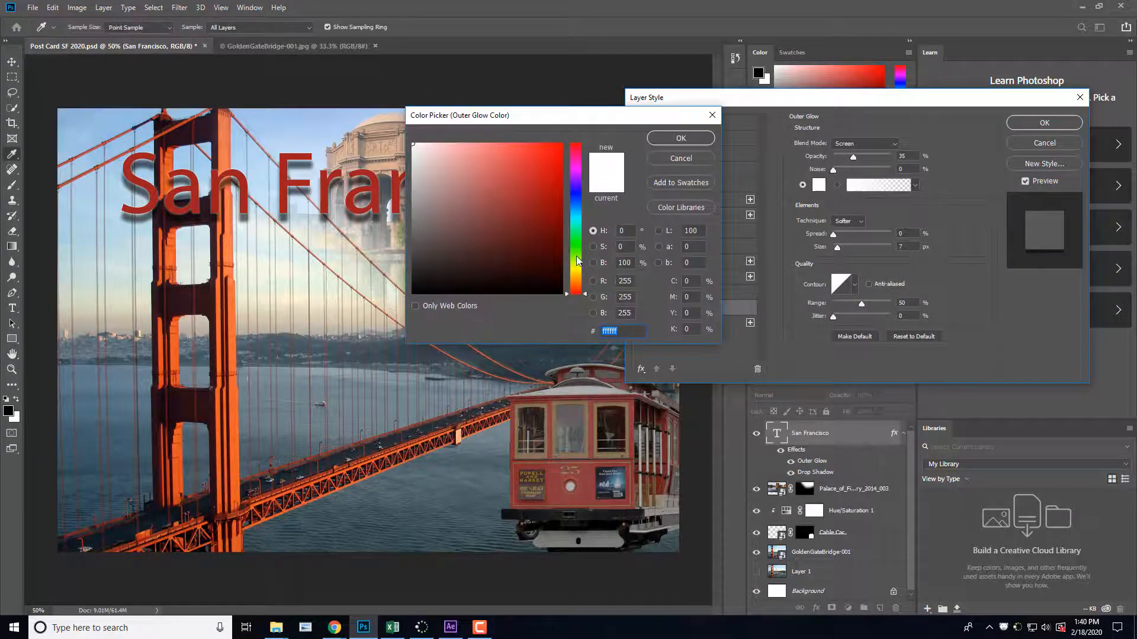
pyautogui.moveTo(574, 273); pyautogui.dragTo(578, 273)
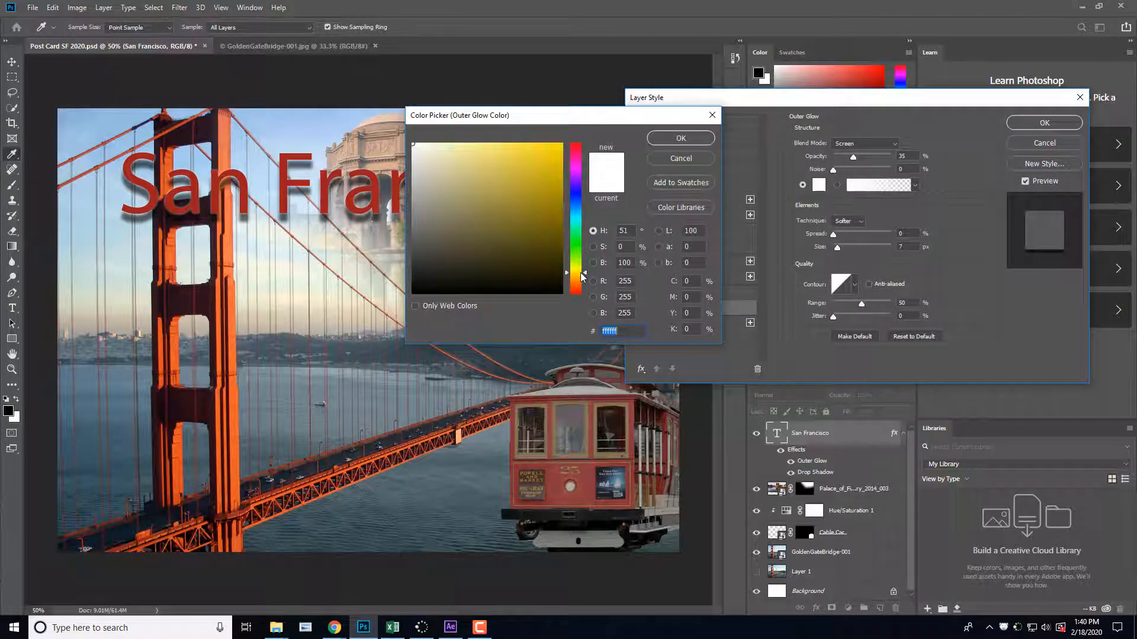
pyautogui.moveTo(543, 231); pyautogui.dragTo(556, 145)
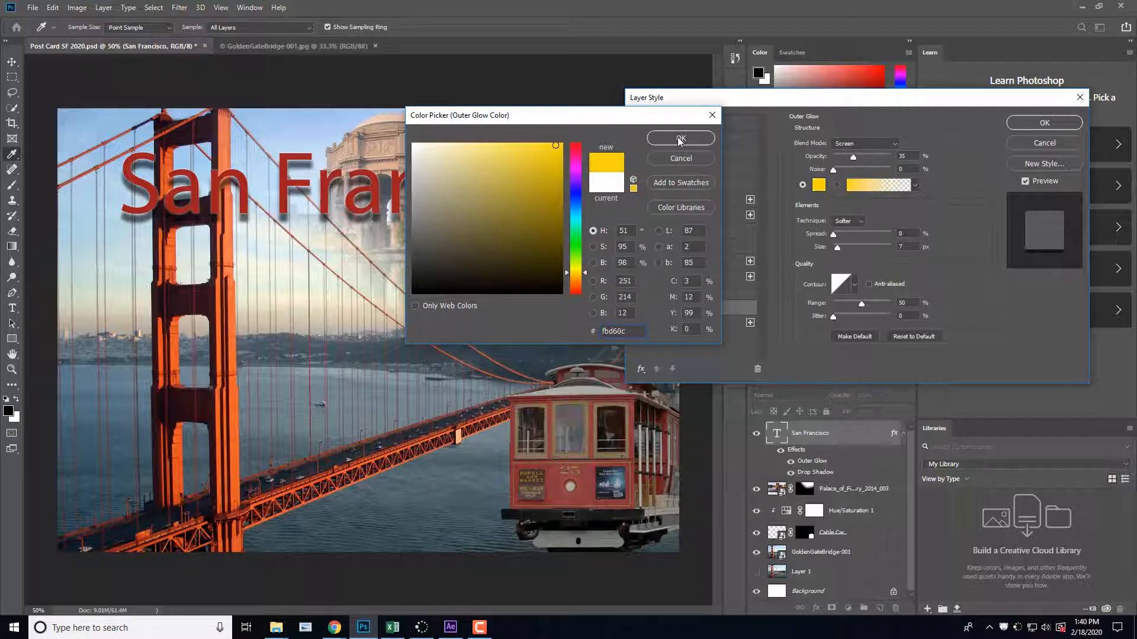
pyautogui.click(681, 138)
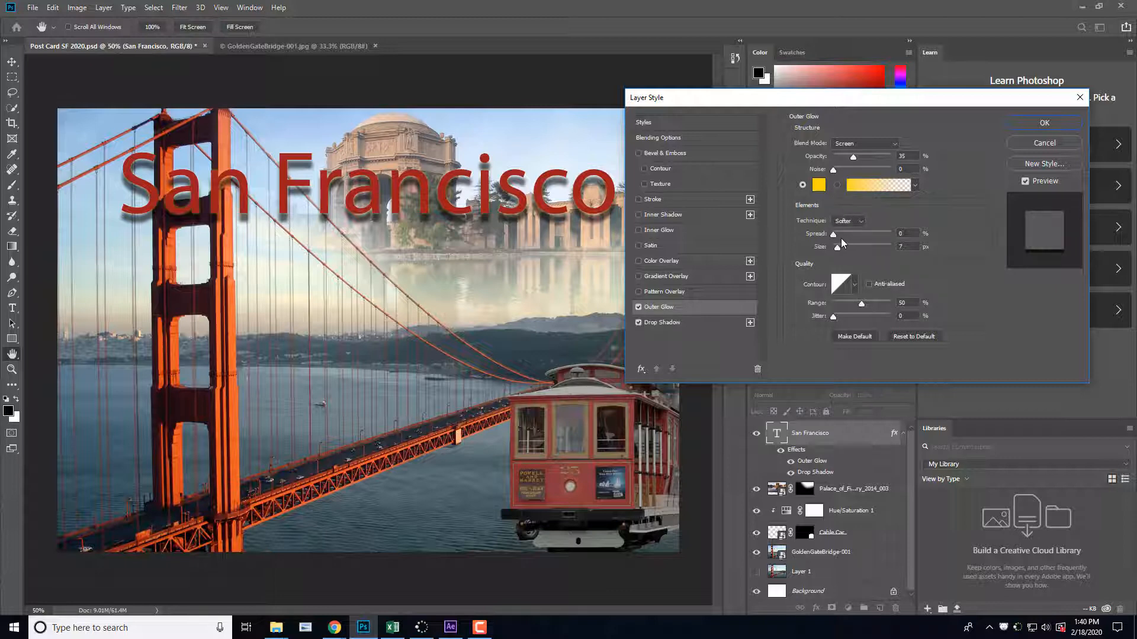
pyautogui.moveTo(841, 239)
pyautogui.mouseDown()
pyautogui.moveTo(894, 242)
pyautogui.moveTo(837, 251)
pyautogui.mouseUp()
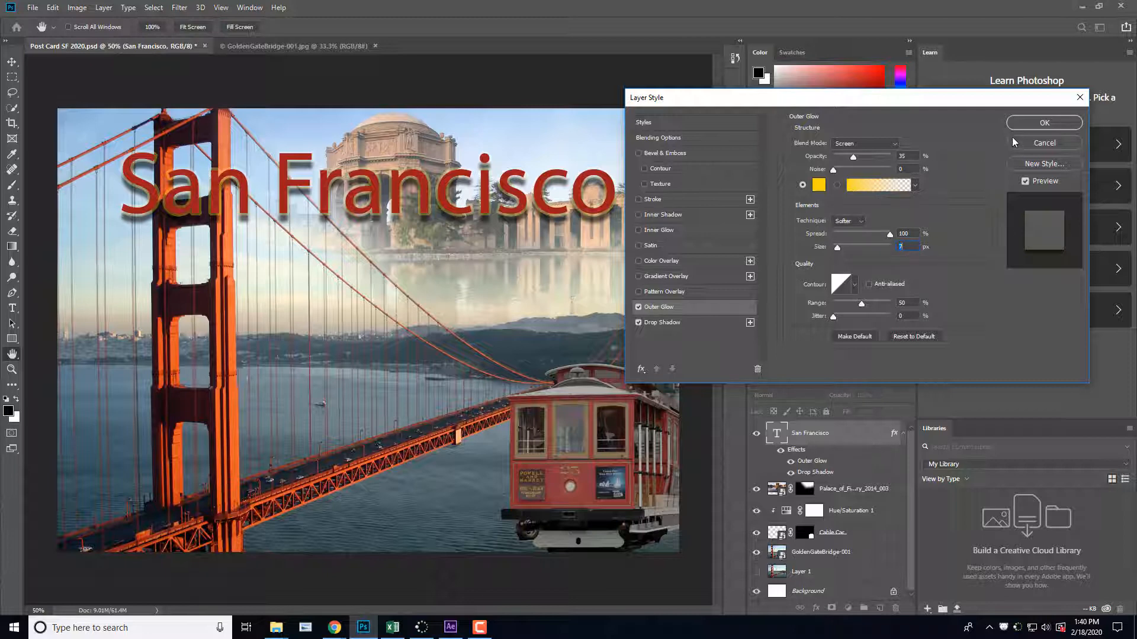
pyautogui.click(1045, 129)
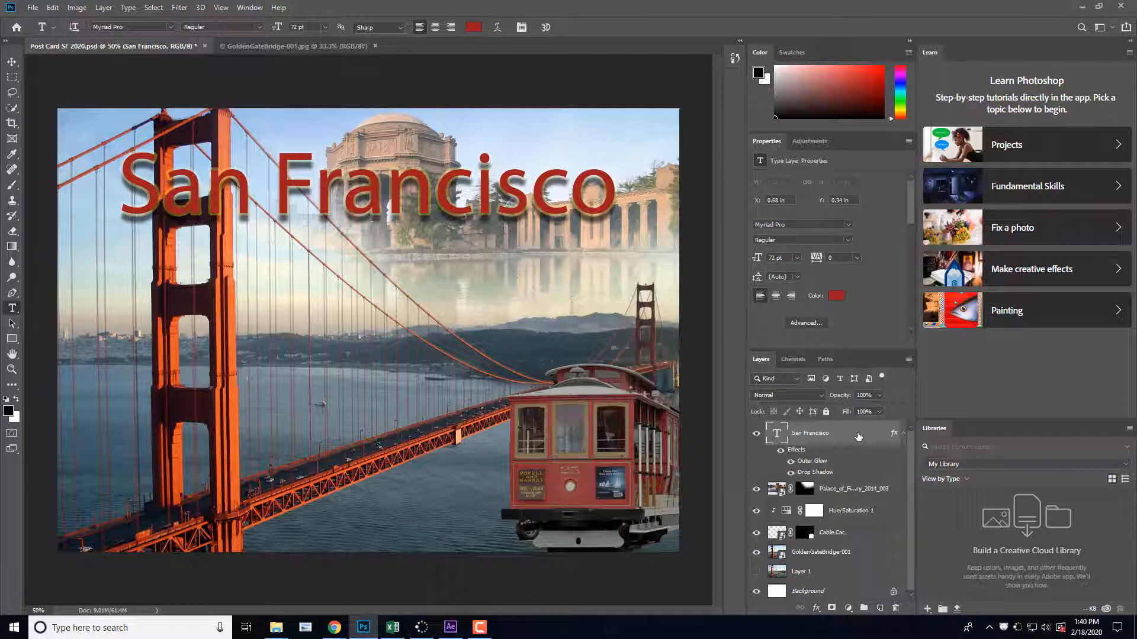
# Step: Create a new empty layer above the San Francisco text and select the entire canvas with a rectangular marquee
pyautogui.click(879, 609)
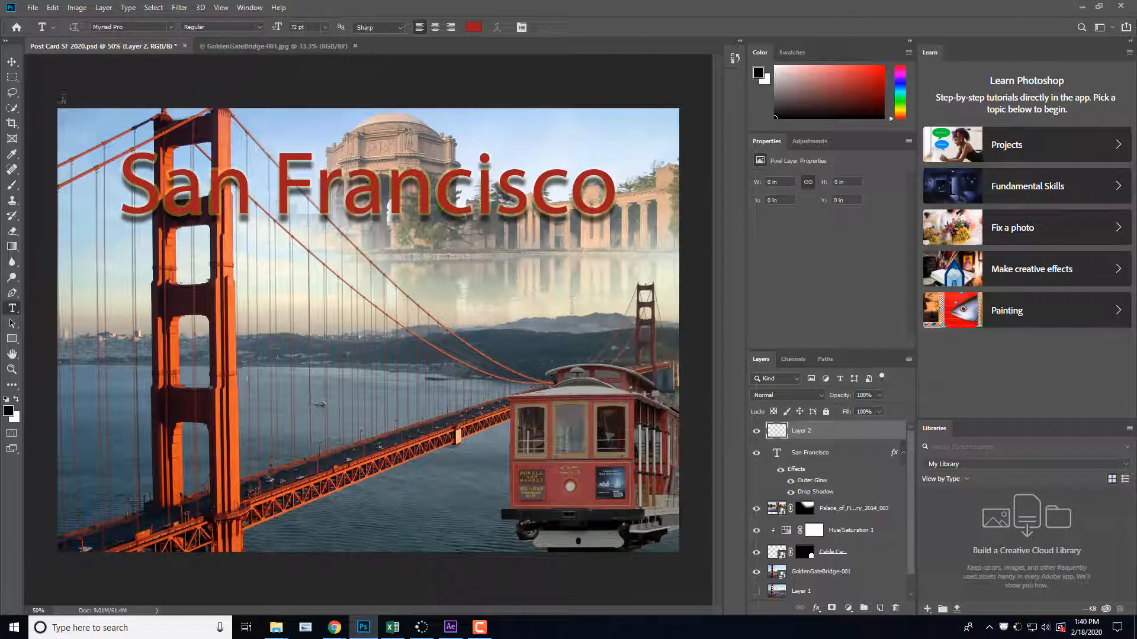
pyautogui.click(12, 77)
pyautogui.moveTo(50, 103); pyautogui.dragTo(734, 556)
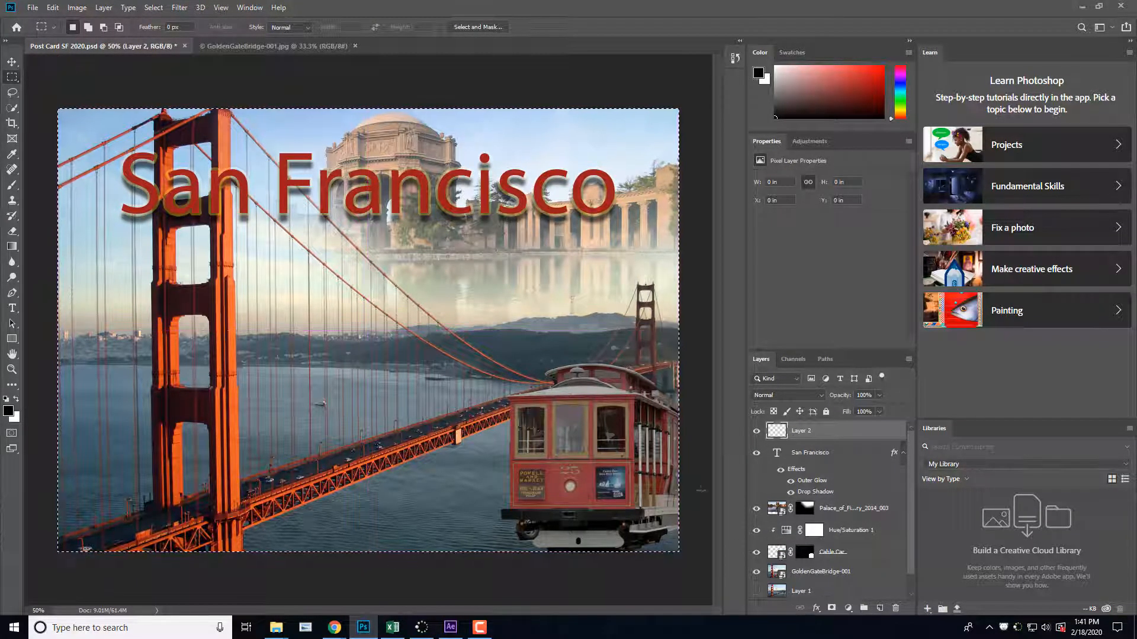
pyautogui.click(154, 7)
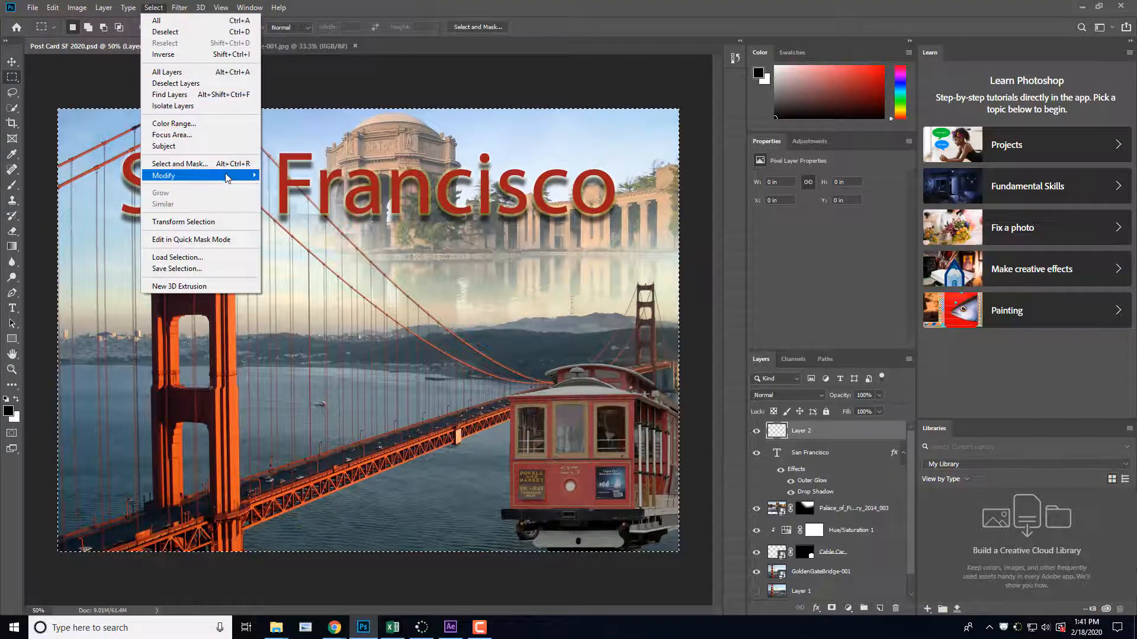
pyautogui.moveTo(232, 177)
pyautogui.click(320, 186)
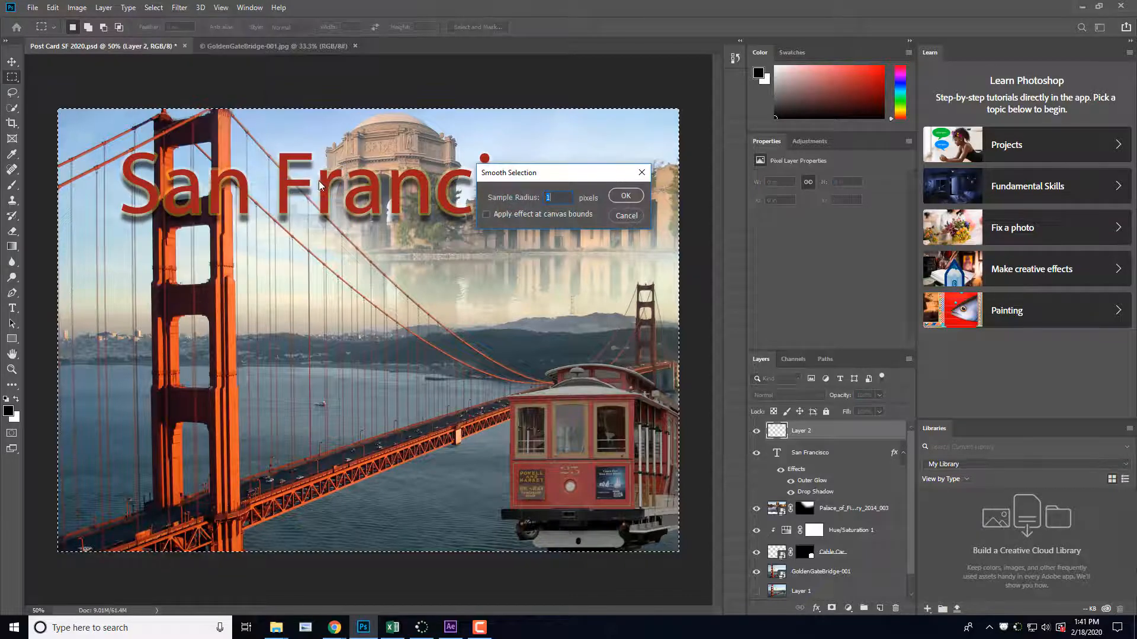
pyautogui.click(628, 219)
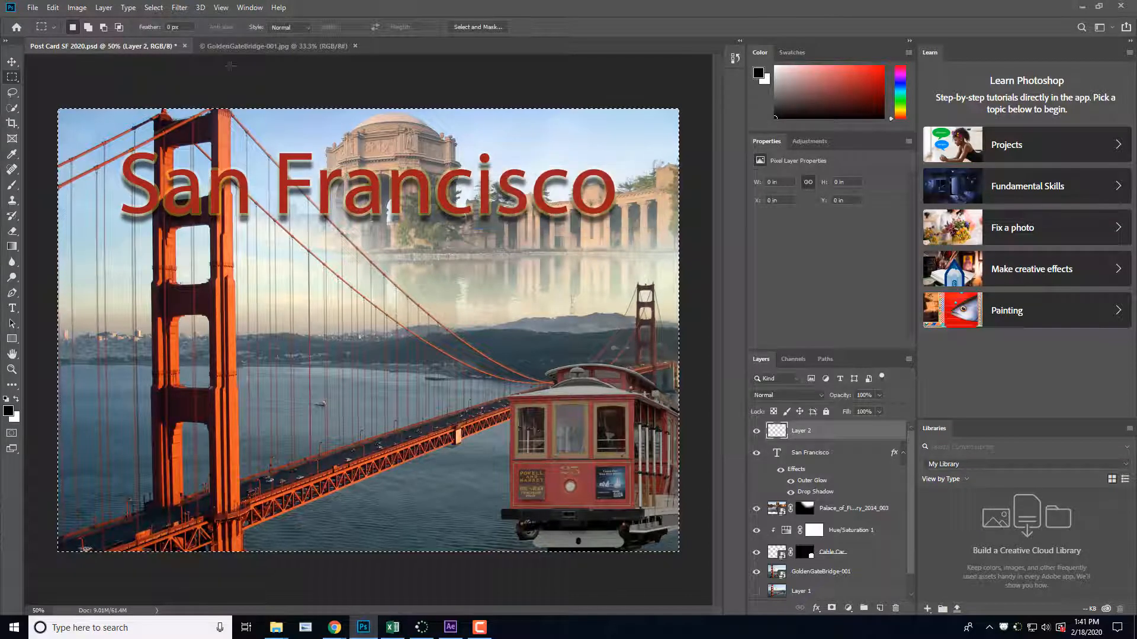
# Step: Convert the full-canvas selection into a wide border selection around the postcard's edges
pyautogui.click(154, 7)
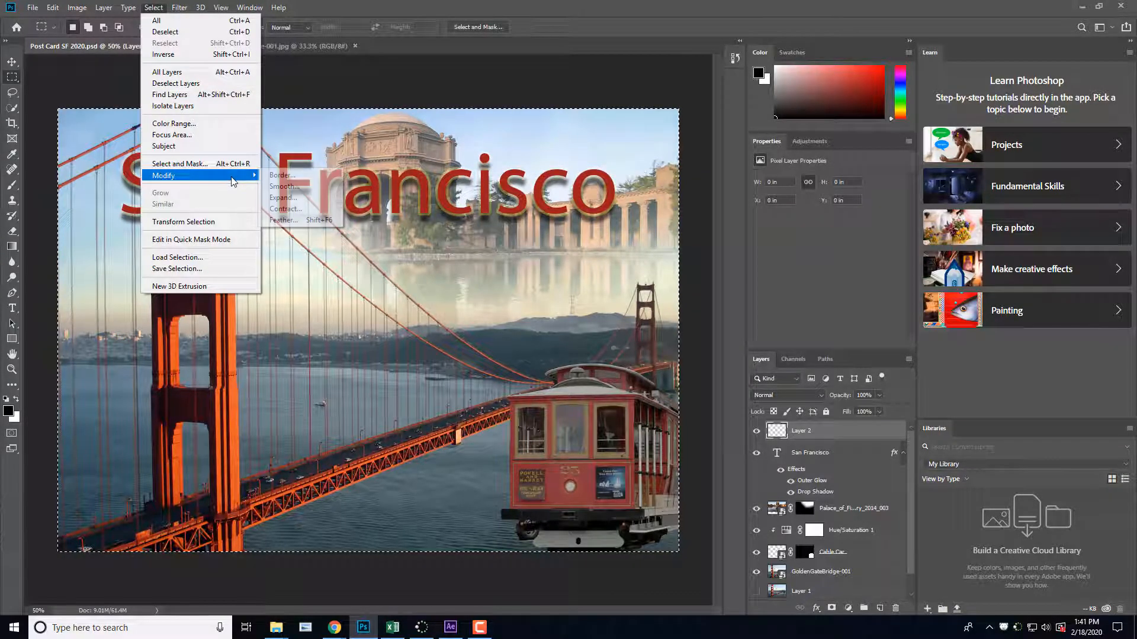
pyautogui.moveTo(234, 176)
pyautogui.click(307, 177)
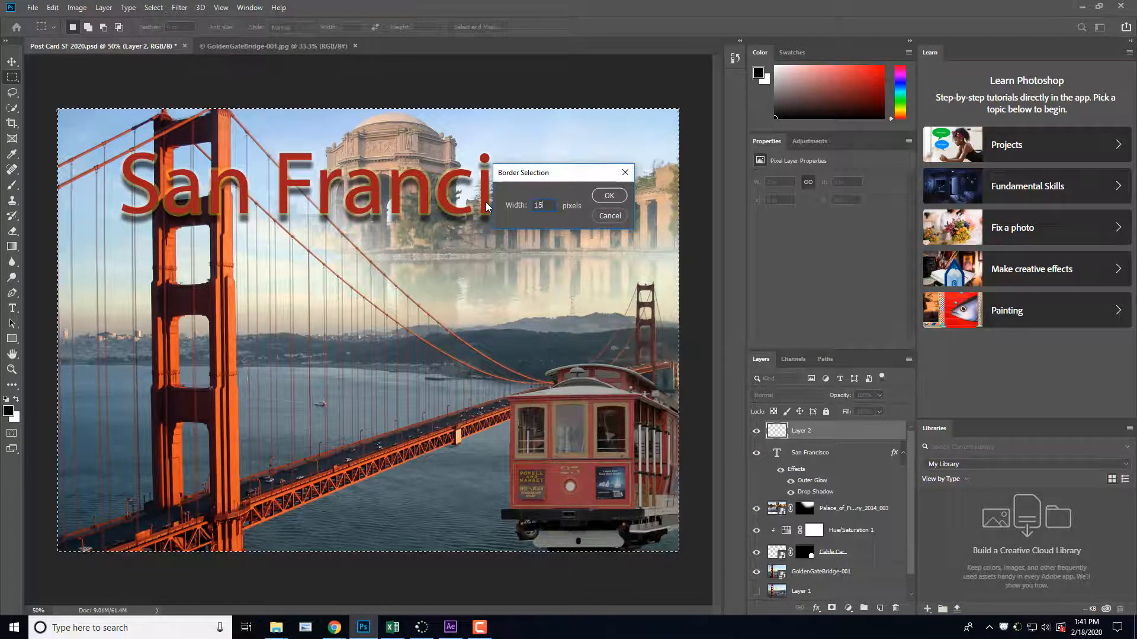
pyautogui.click(608, 195)
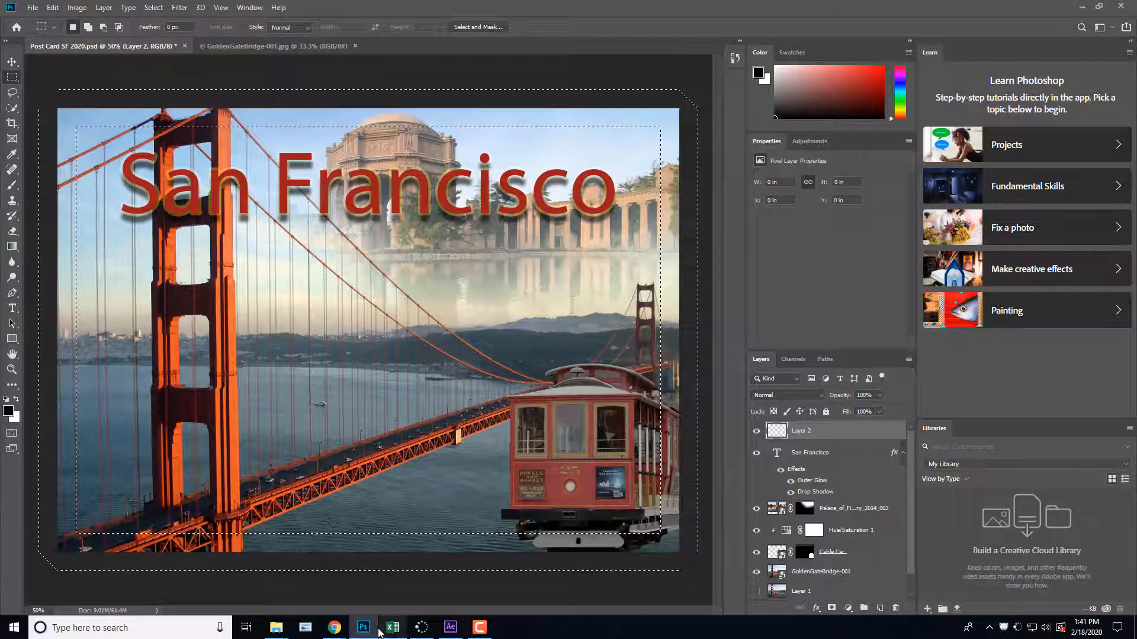
pyautogui.click(276, 629)
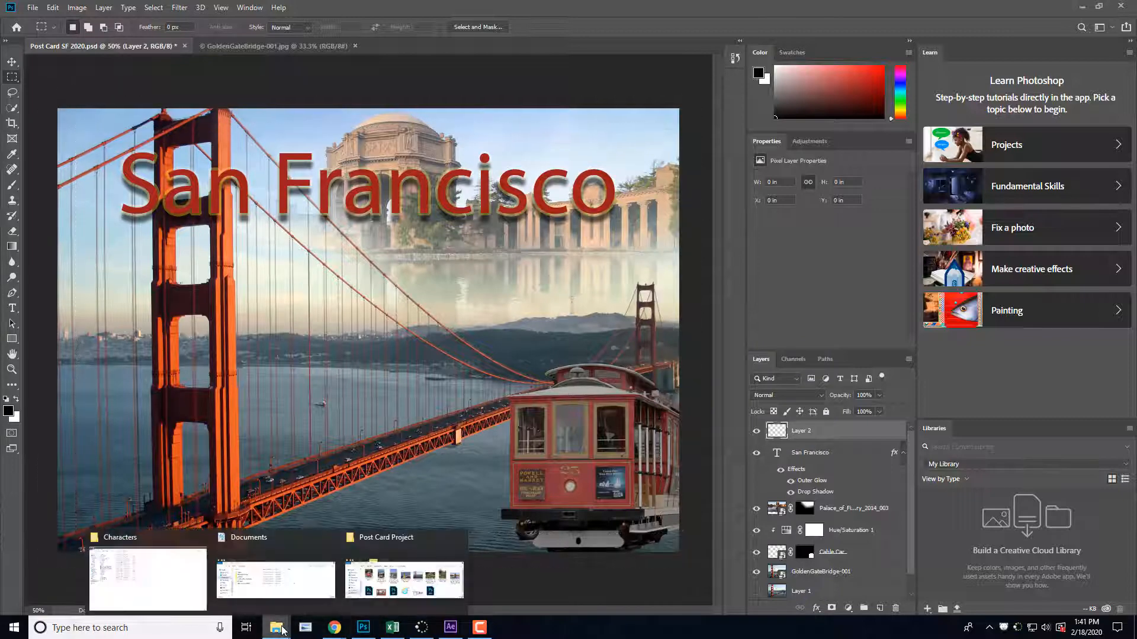
pyautogui.click(379, 558)
pyautogui.click(379, 556)
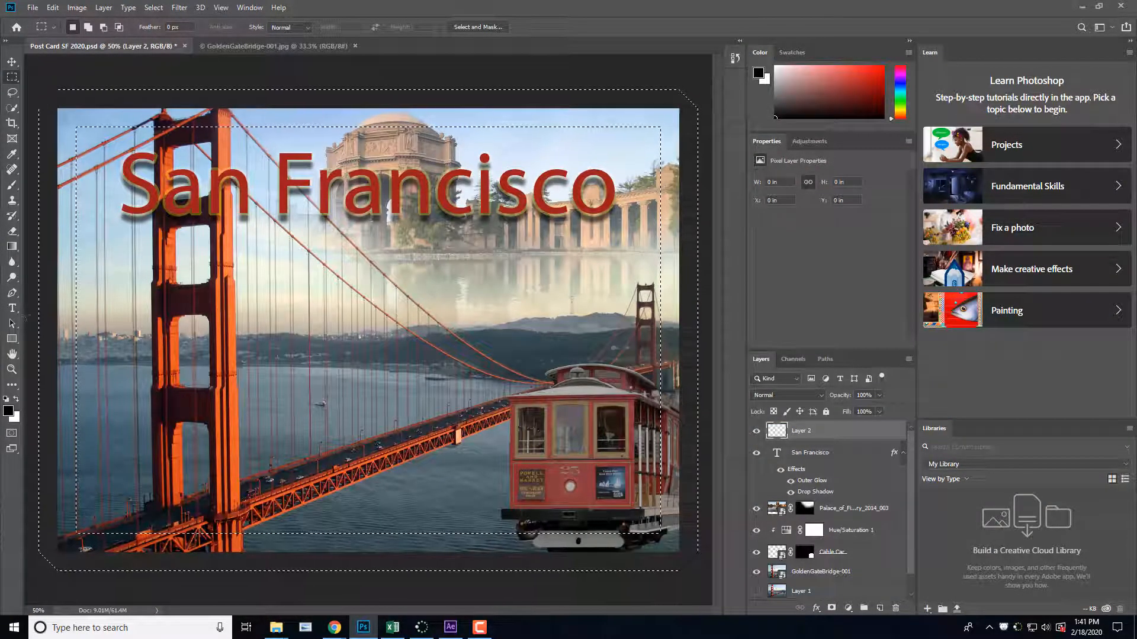
# Step: Activate the Paint Bucket tool and set the foreground colour to the title's dark red (#9d1e1e)
pyautogui.click(18, 248)
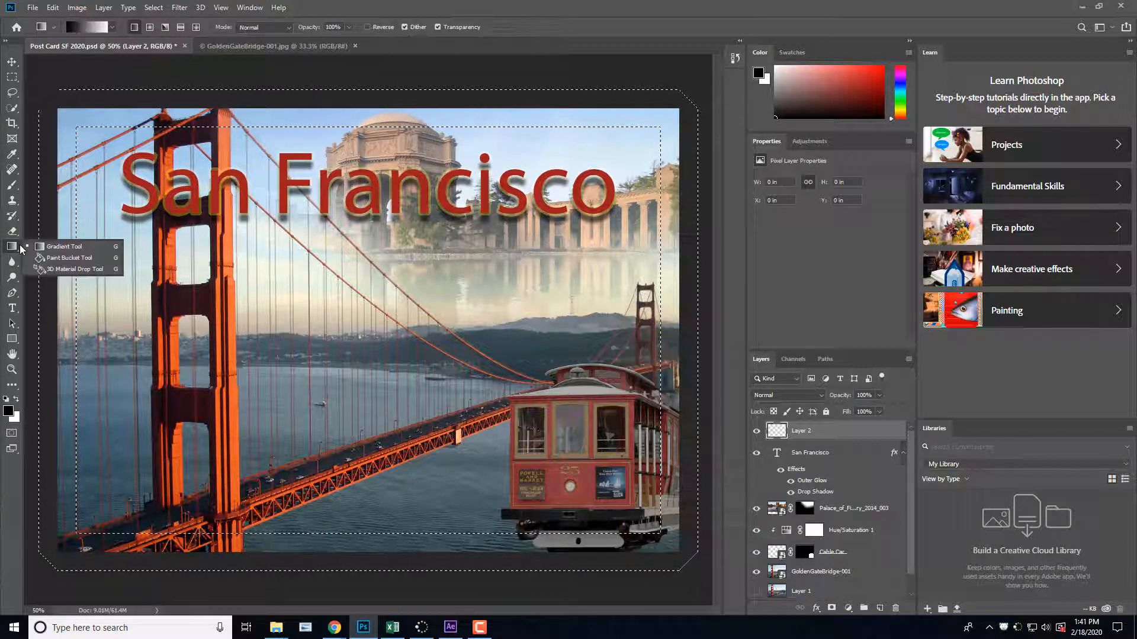
pyautogui.click(87, 259)
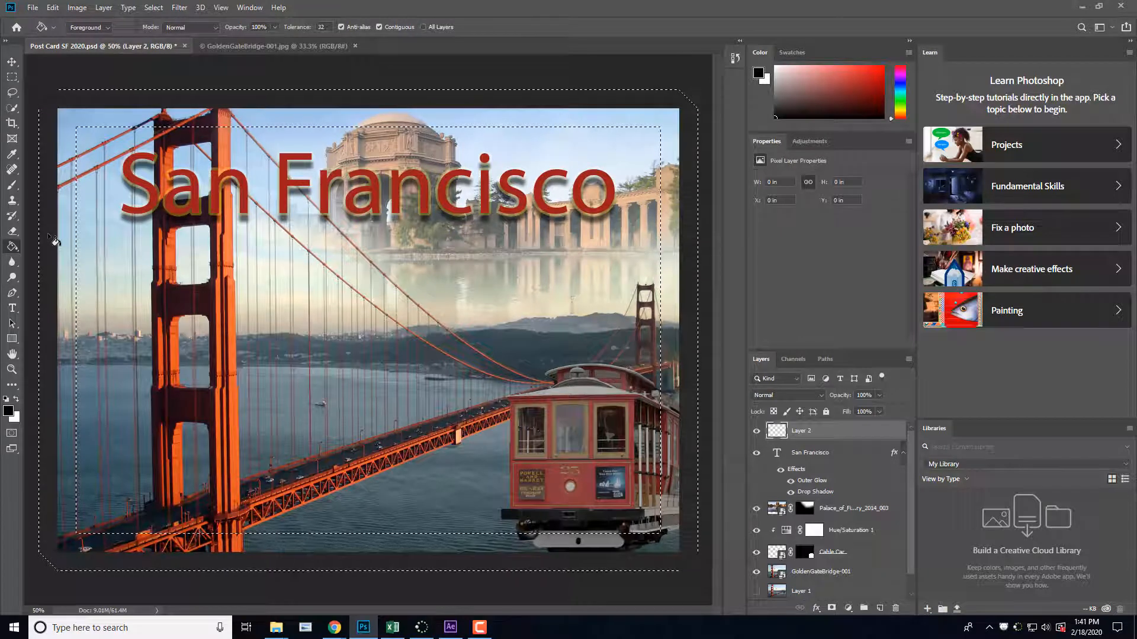
pyautogui.click(9, 411)
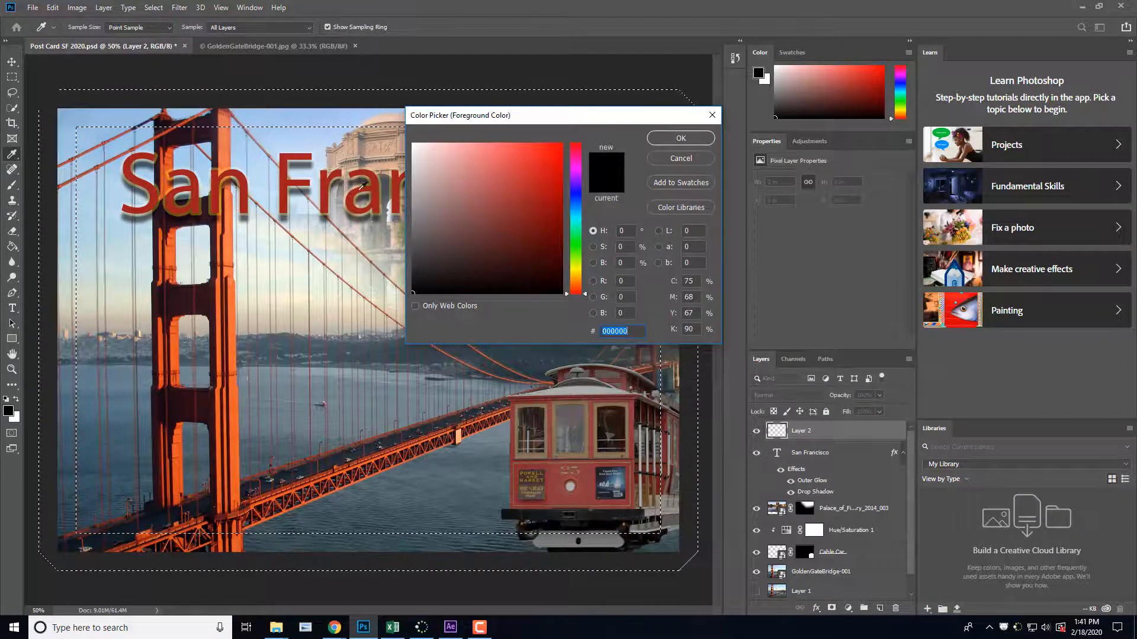
pyautogui.click(330, 189)
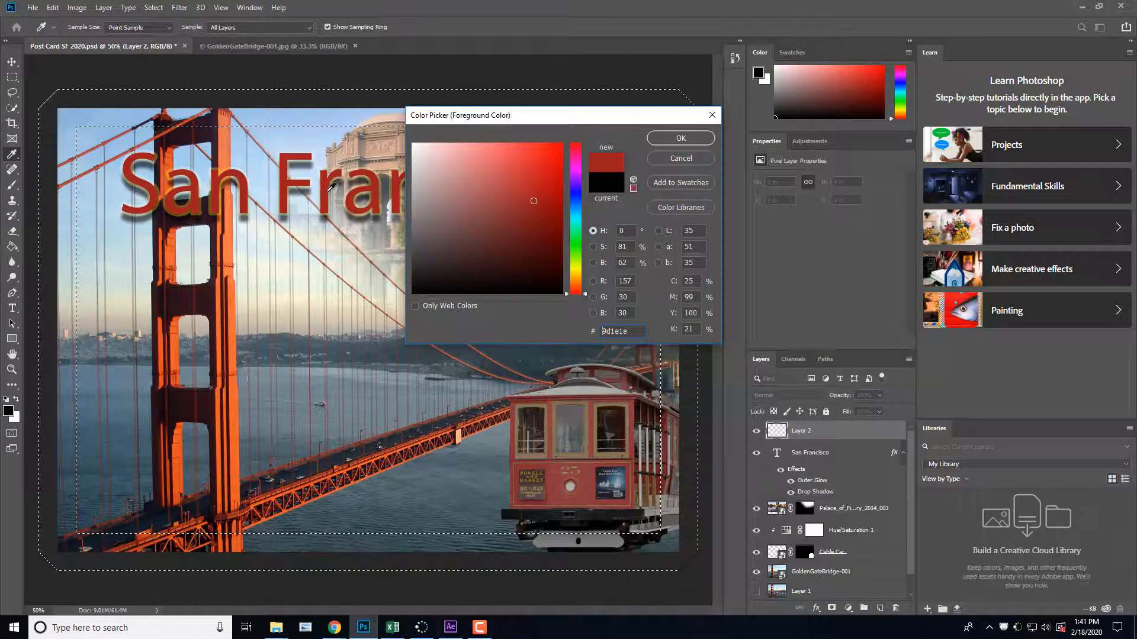
pyautogui.click(681, 140)
# Step: Fill the wide border selection on the new layer with the dark red foreground colour
pyautogui.click(61, 119)
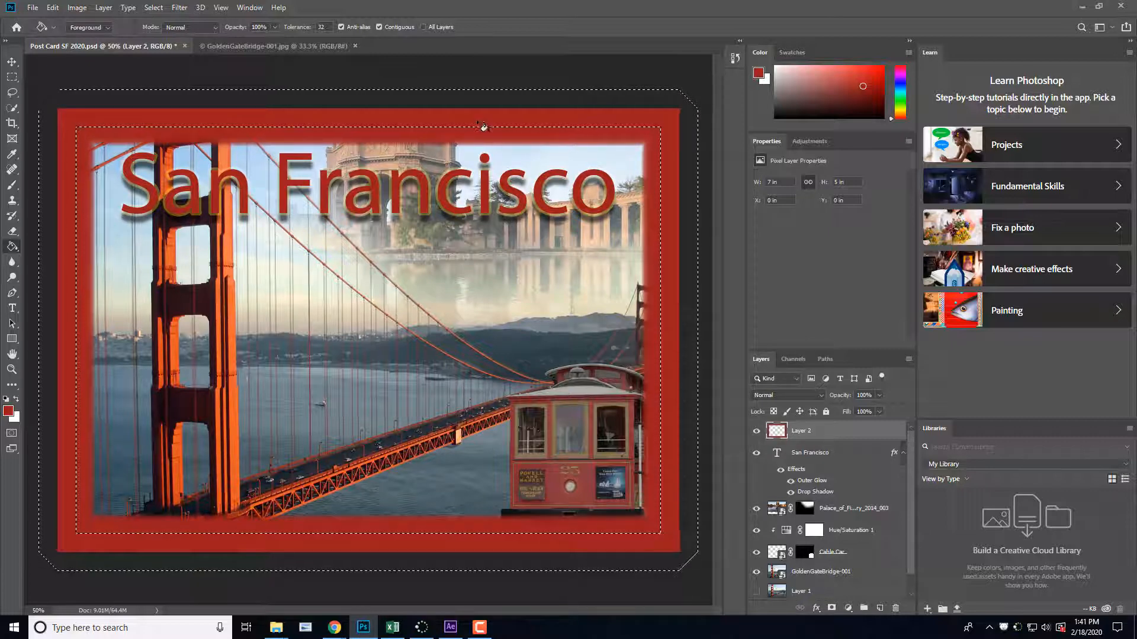
pyautogui.click(13, 75)
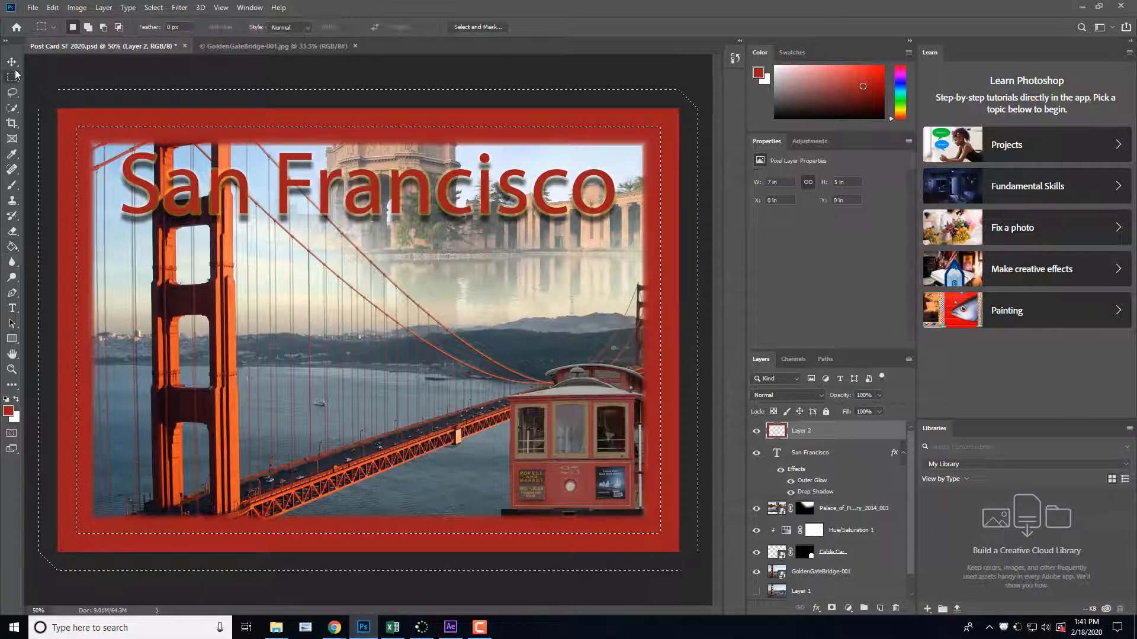
pyautogui.click(11, 62)
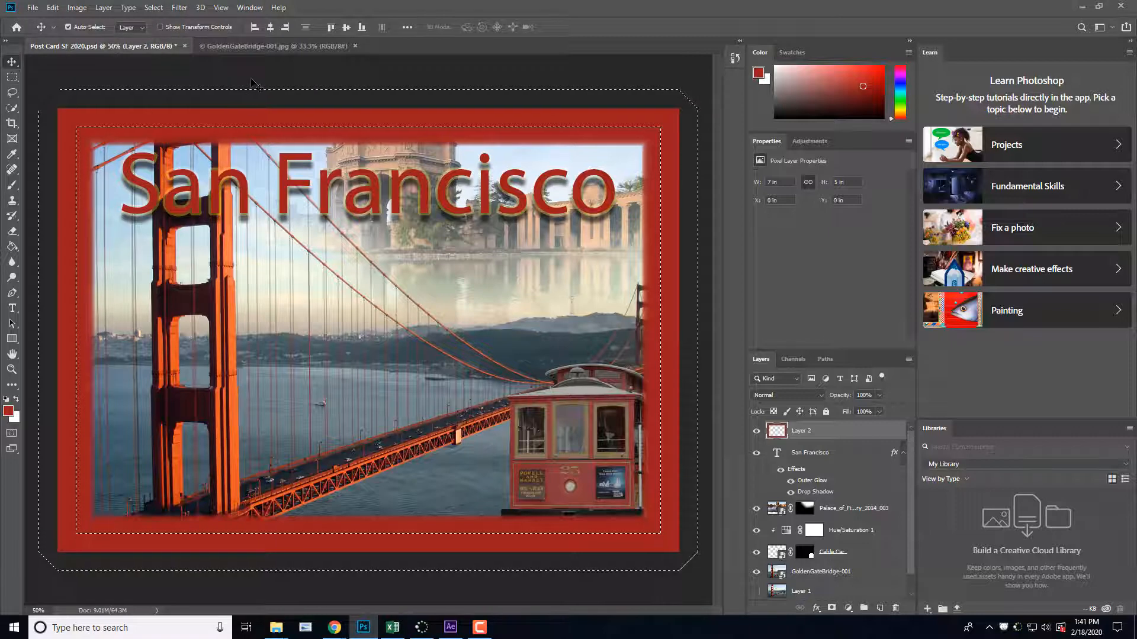
pyautogui.click(252, 83)
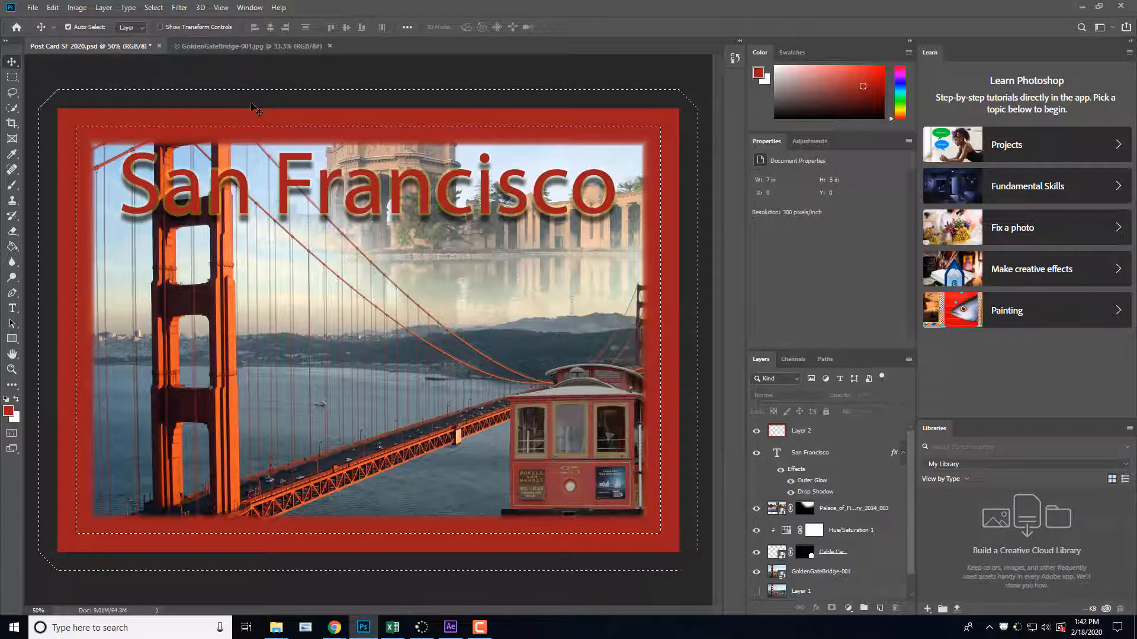
pyautogui.press('ctrl')
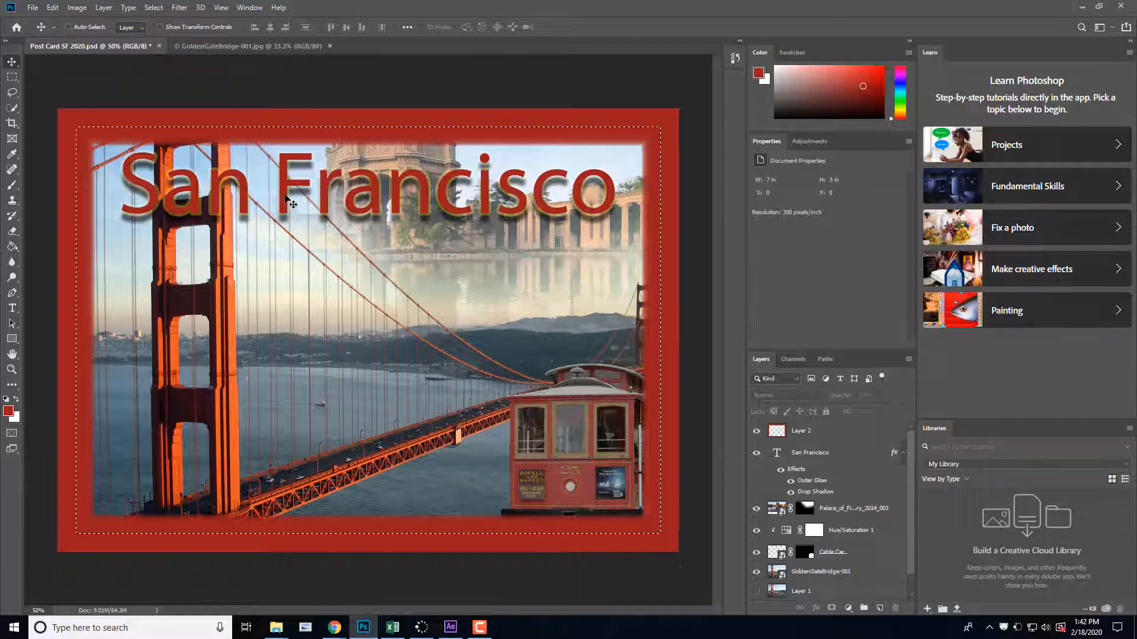
pyautogui.hotkey('ctrl', 'z')
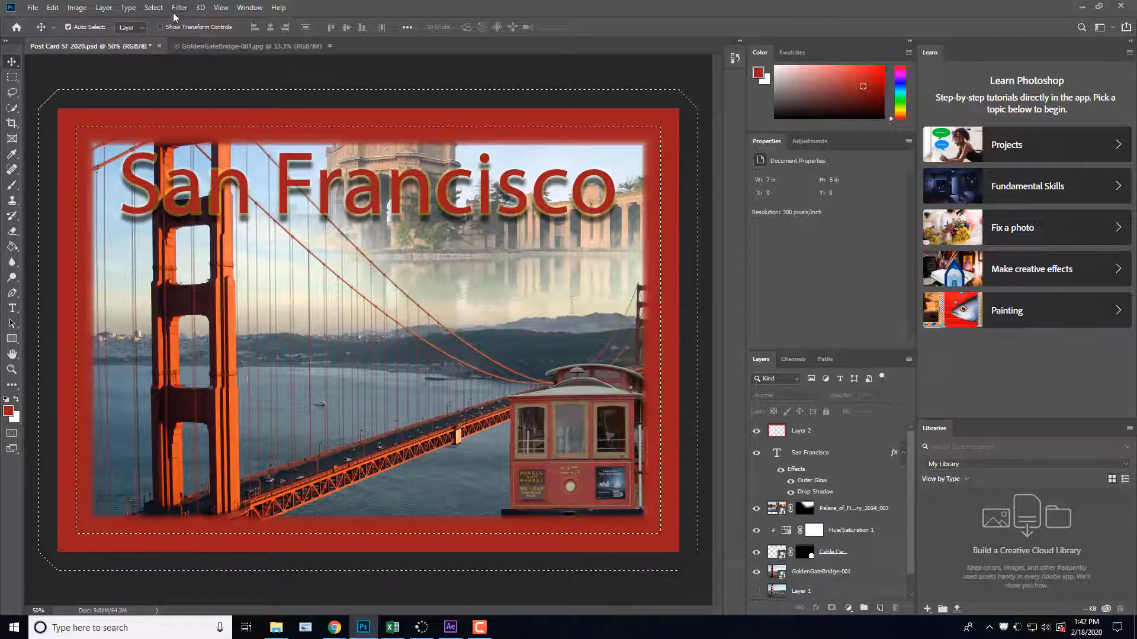
# Step: Replace the border selection on Layer 2 with a full-canvas selection and delete the layer's red fill
pyautogui.click(804, 431)
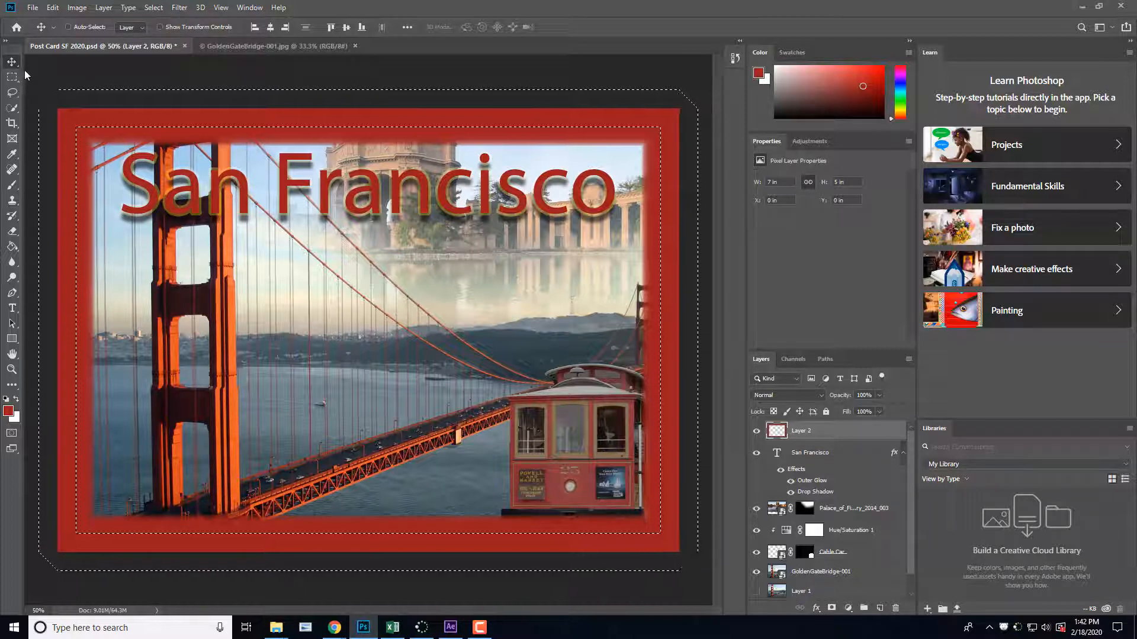
pyautogui.hotkey('ctrl', 'd')
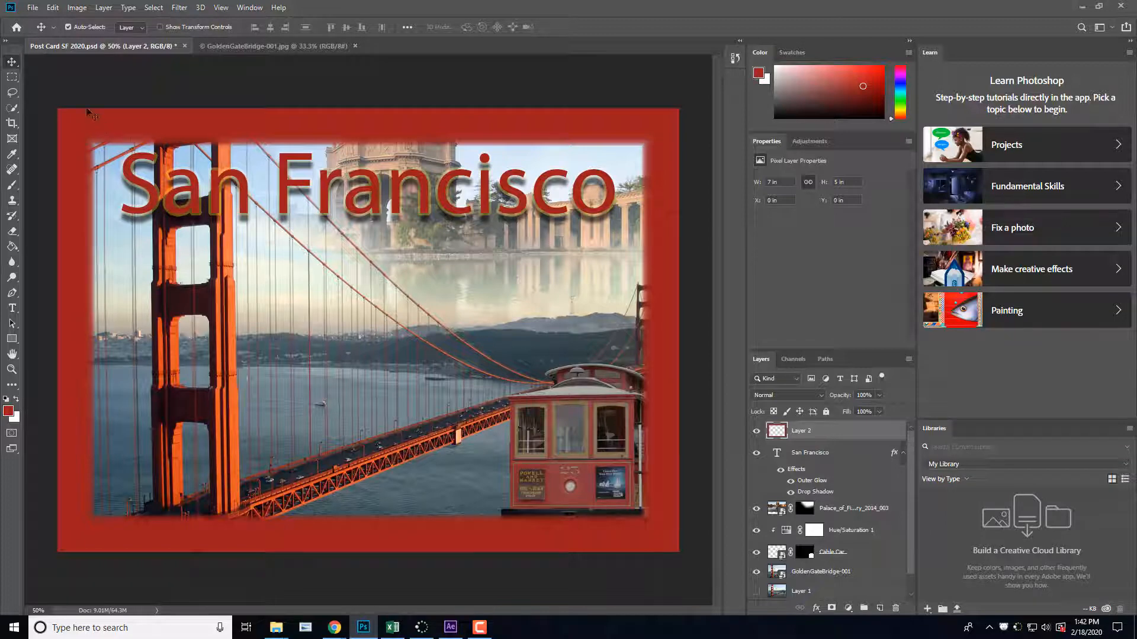
pyautogui.hotkey('ctrl', 'a')
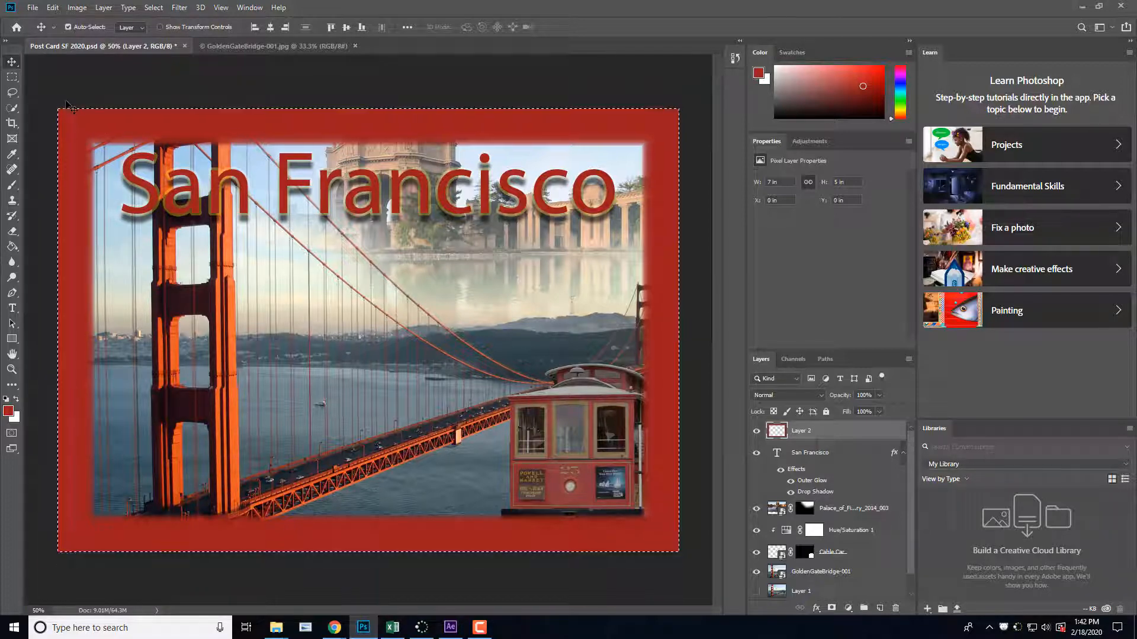
pyautogui.press('Delete')
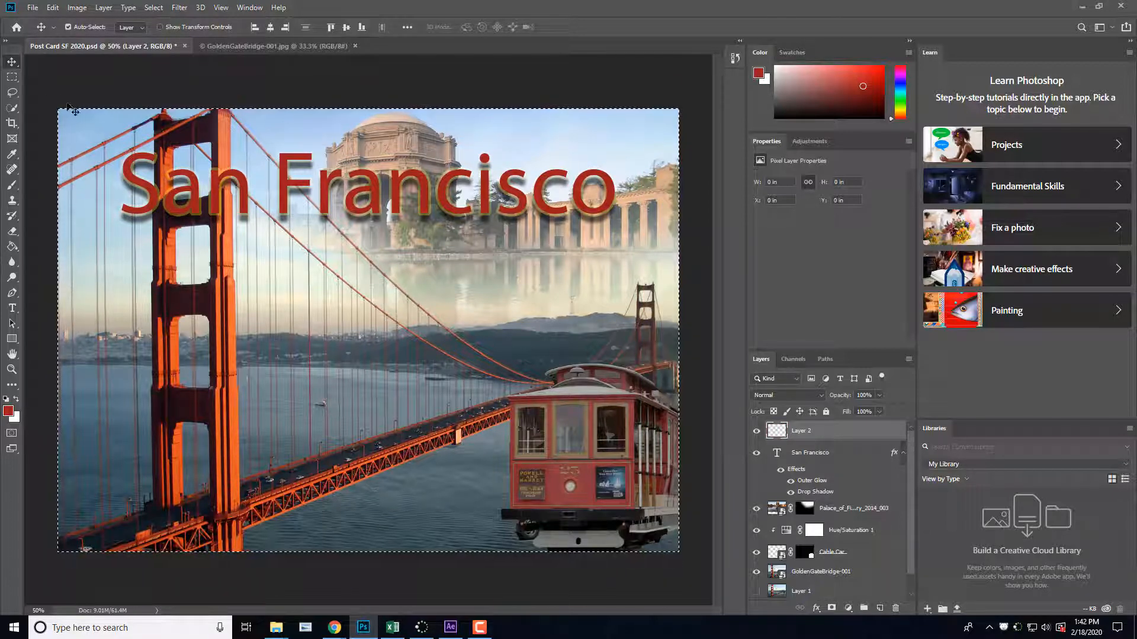
# Step: Convert the full-canvas selection into a border selection 100 pixels wide
pyautogui.click(154, 7)
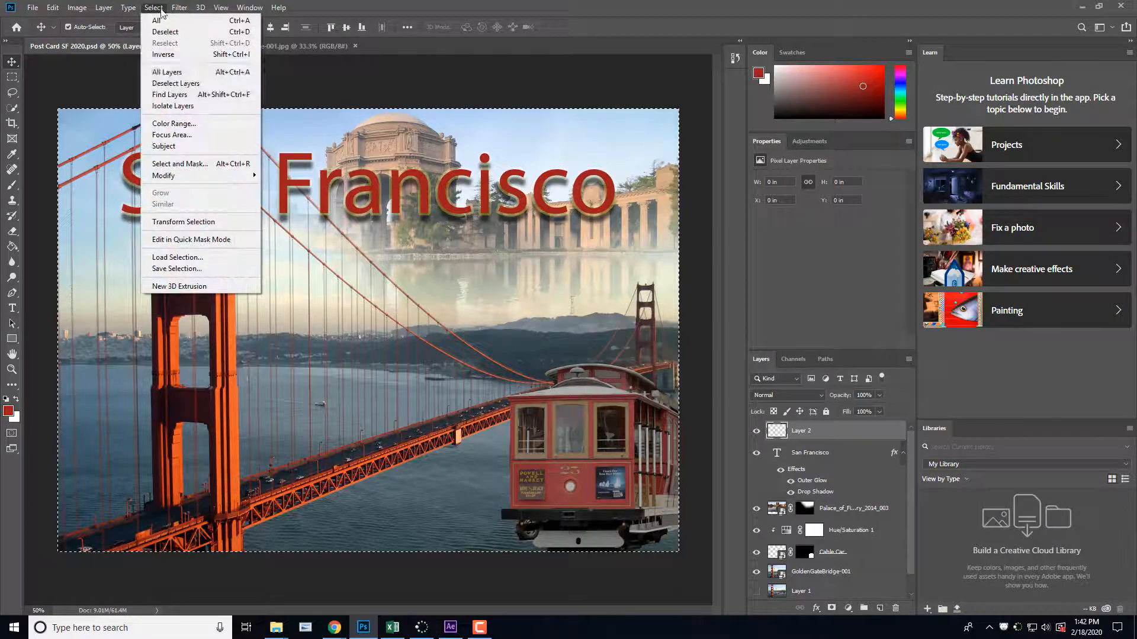
pyautogui.moveTo(223, 178)
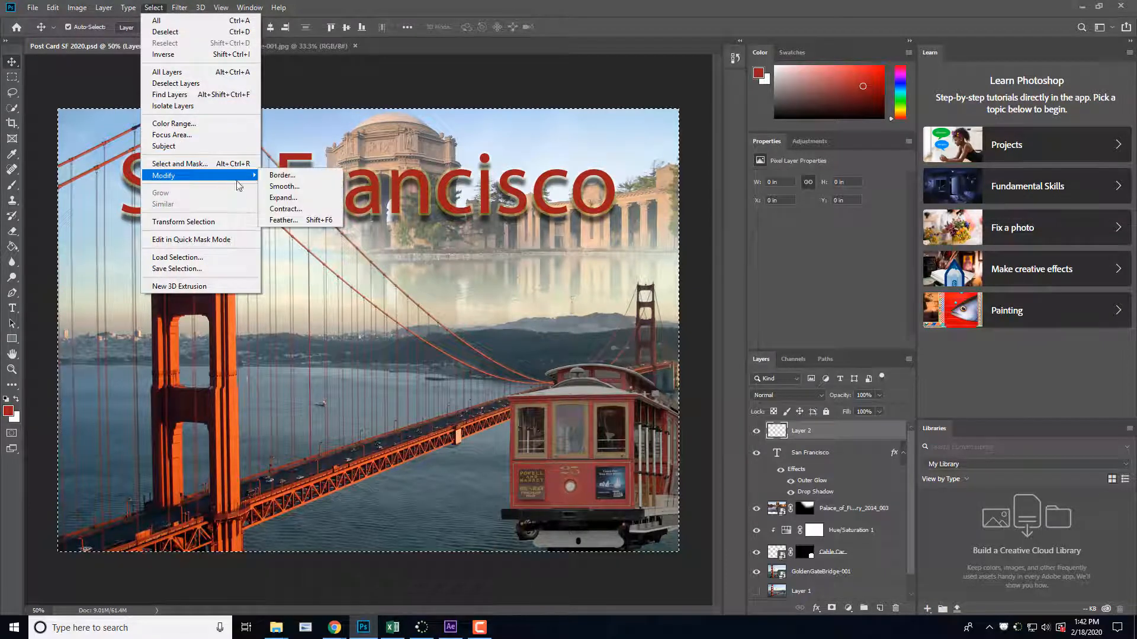
pyautogui.click(282, 175)
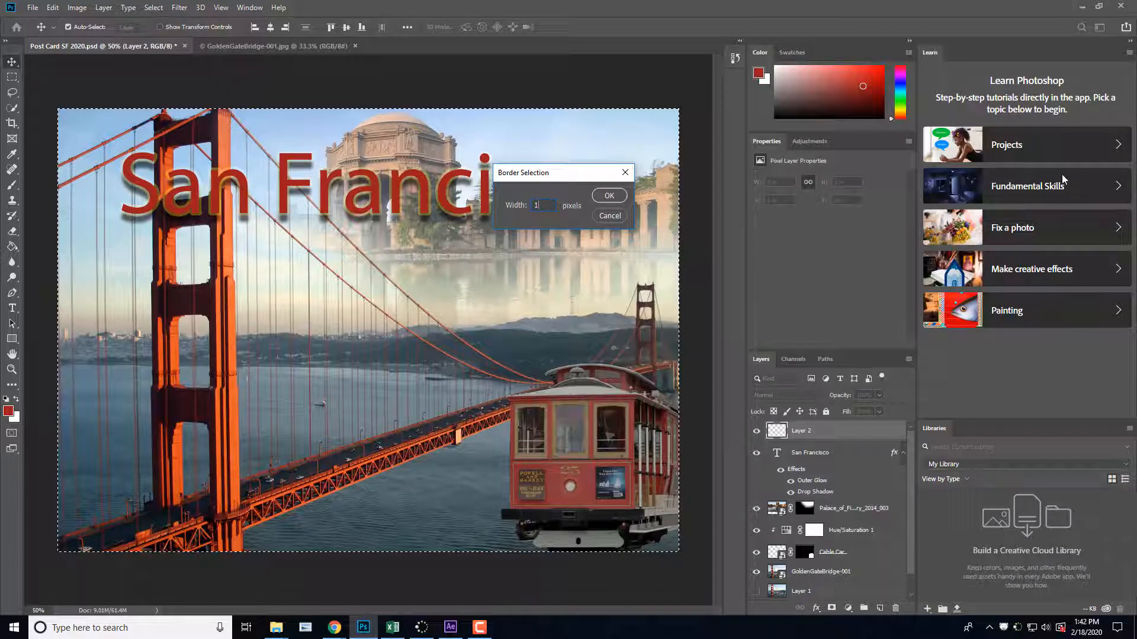
pyautogui.write('100')
pyautogui.click(614, 196)
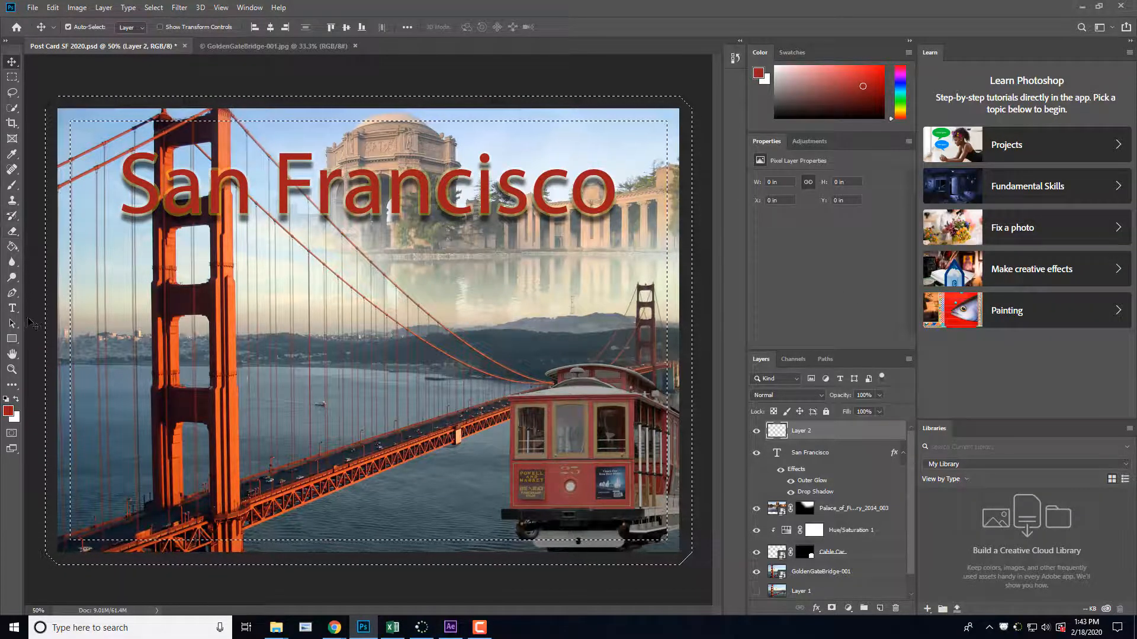
# Step: Fill the narrower border selection on Layer 2 with dark red using the Paint Bucket tool, and deselect it
pyautogui.click(16, 339)
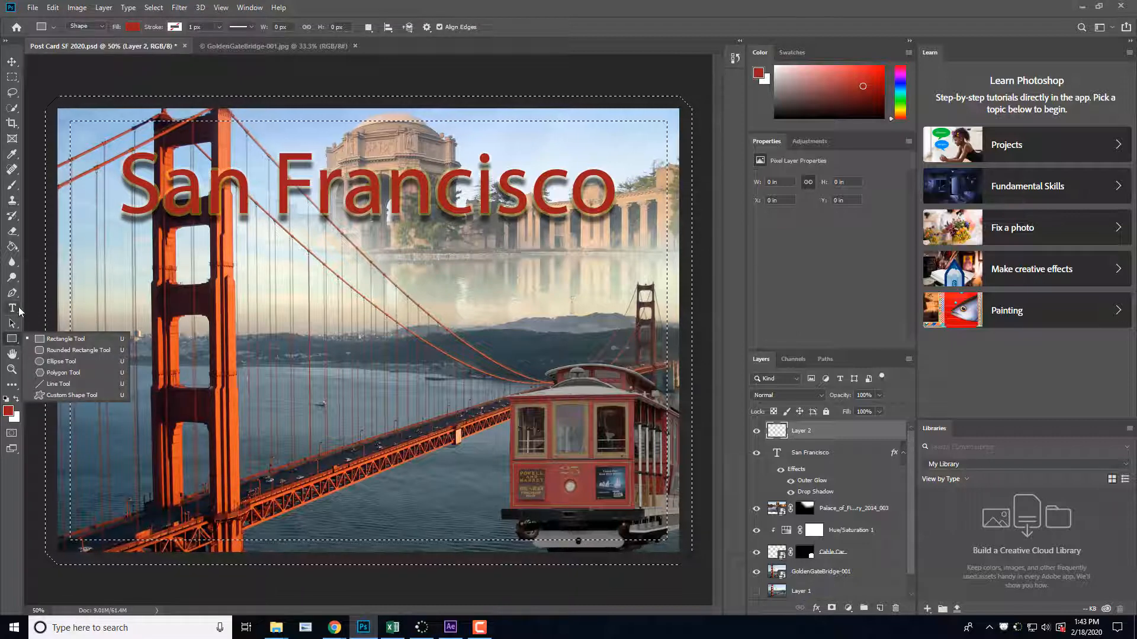
pyautogui.click(13, 248)
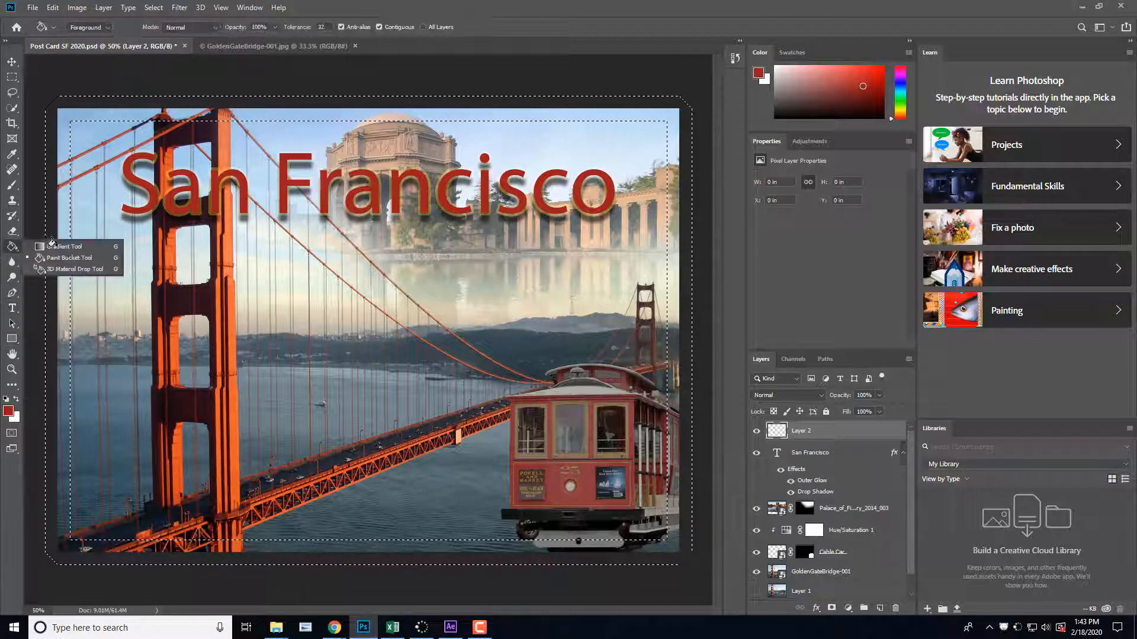
pyautogui.click(47, 204)
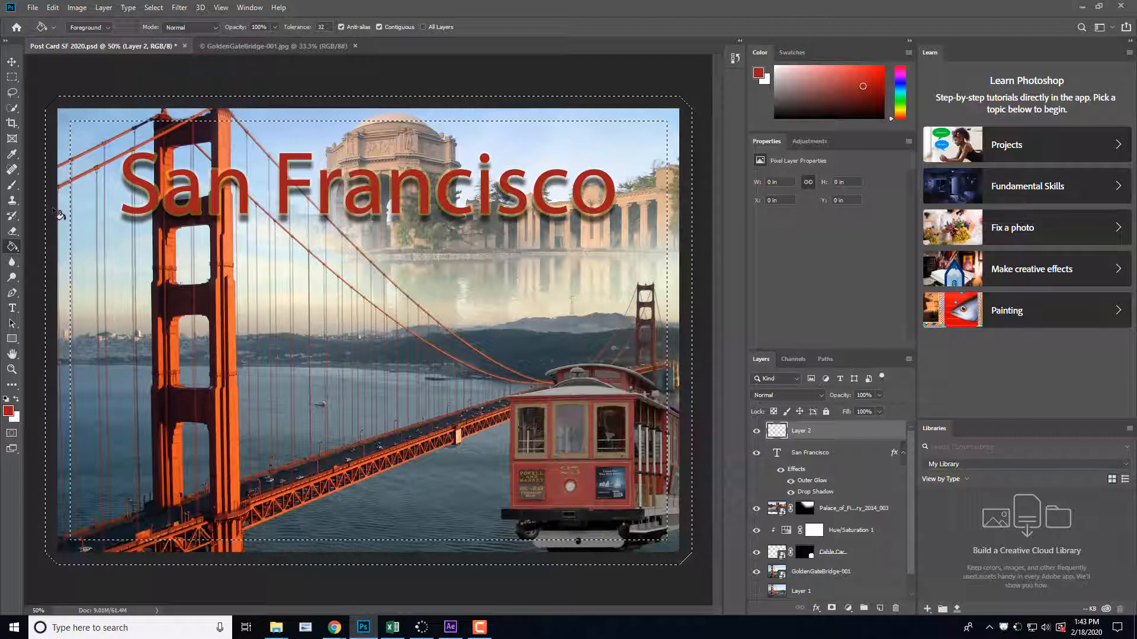
pyautogui.click(63, 217)
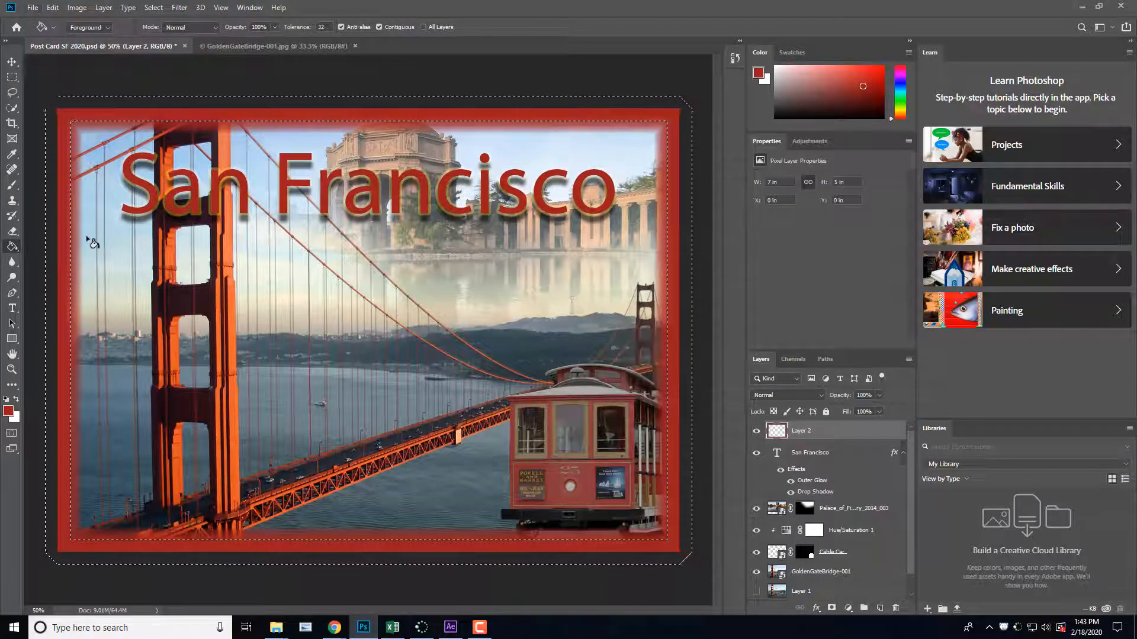
pyautogui.hotkey('ctrl', 'd')
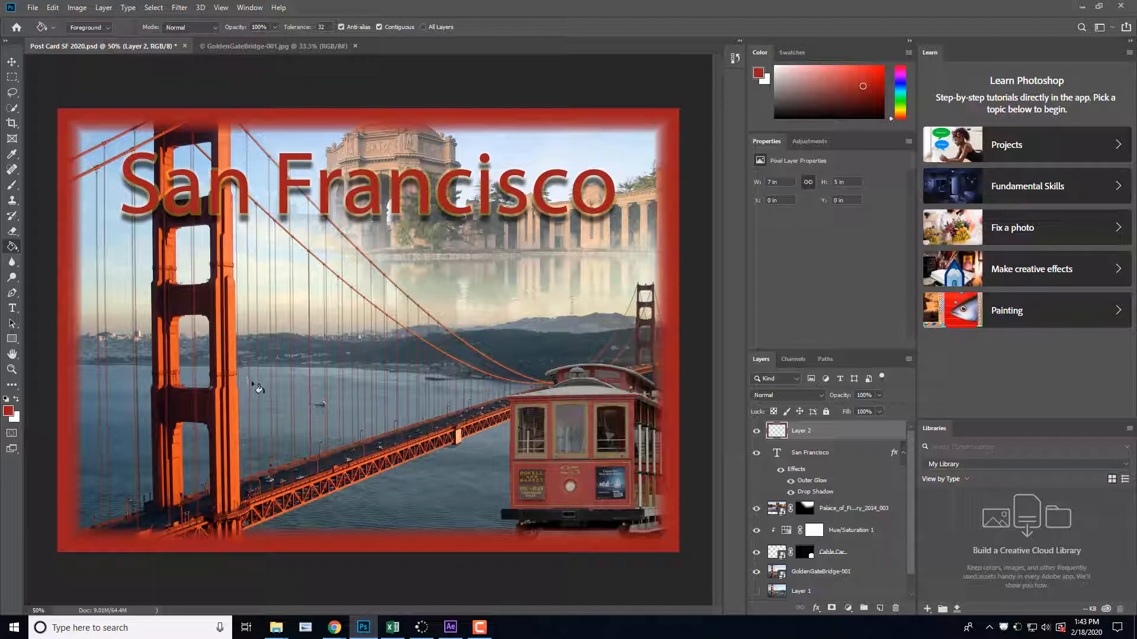